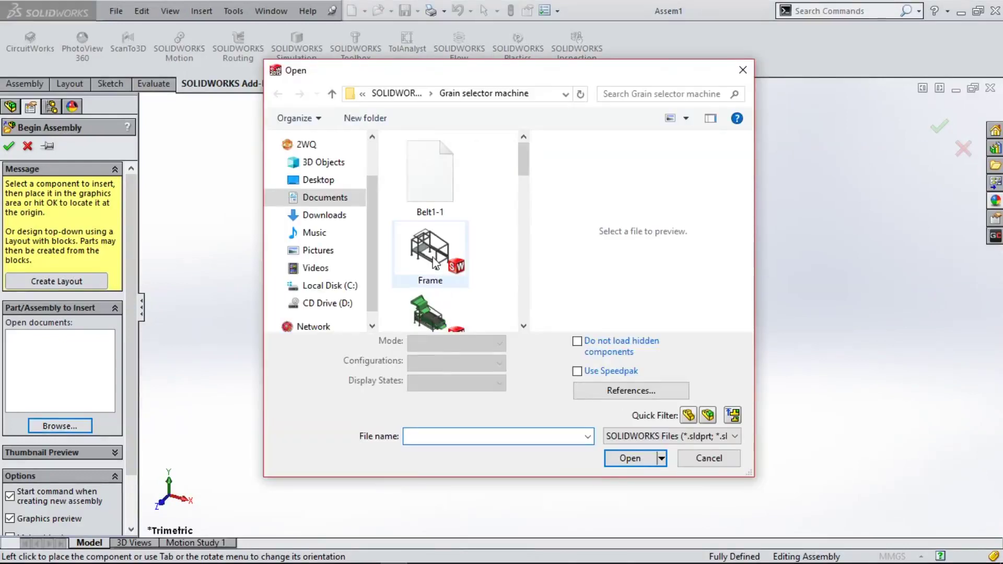
Step: Insert the Frame part and place it as the fixed base component of Assem1
click(433, 262)
click(630, 459)
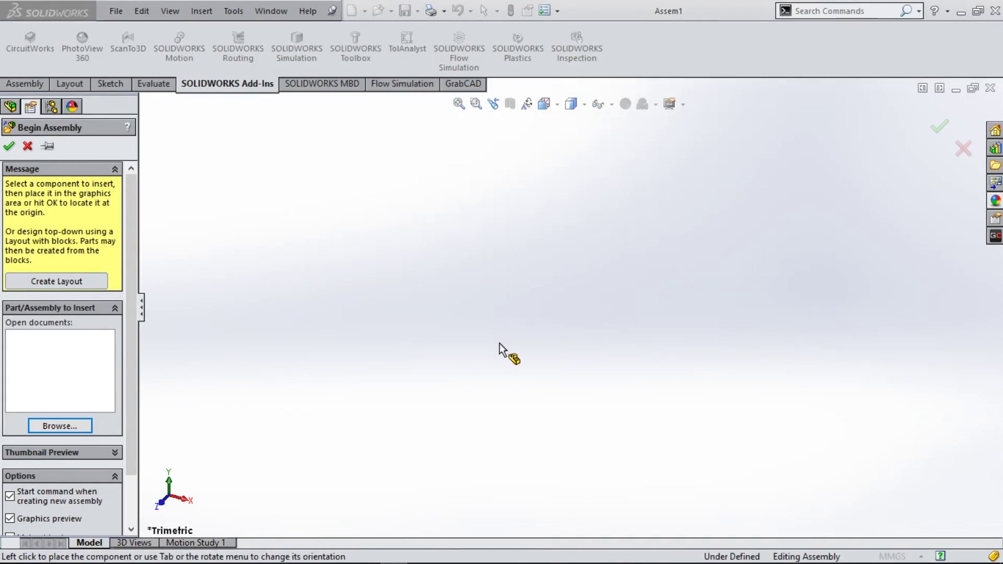
click(546, 328)
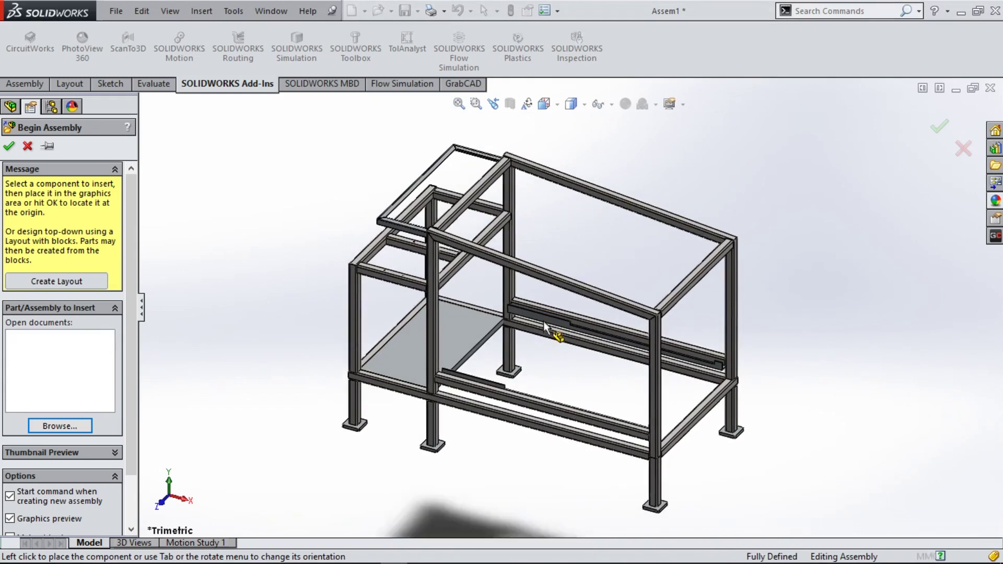
click(544, 327)
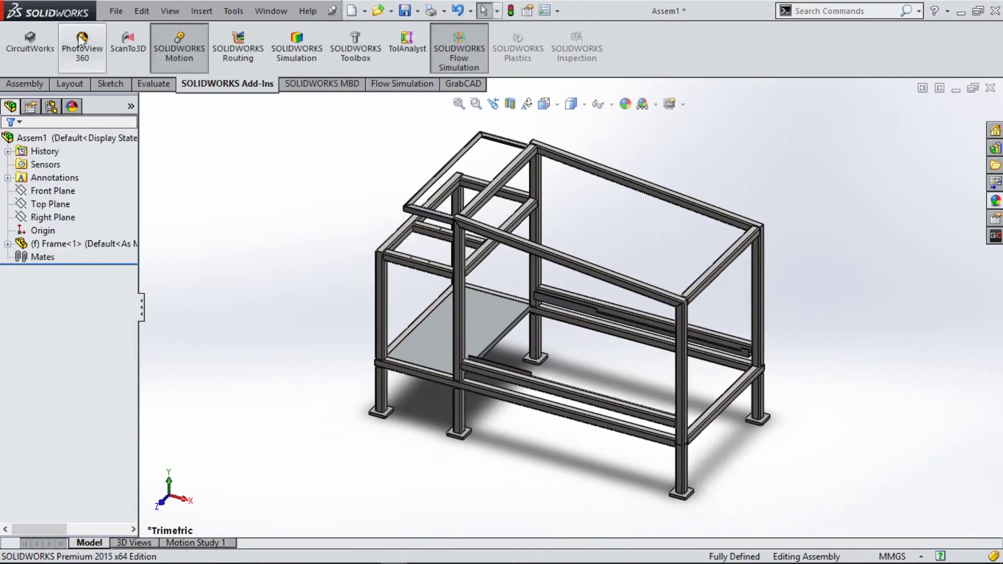
Step: Insert the first BLOCK BEARING and place it on the frame
click(115, 11)
click(31, 84)
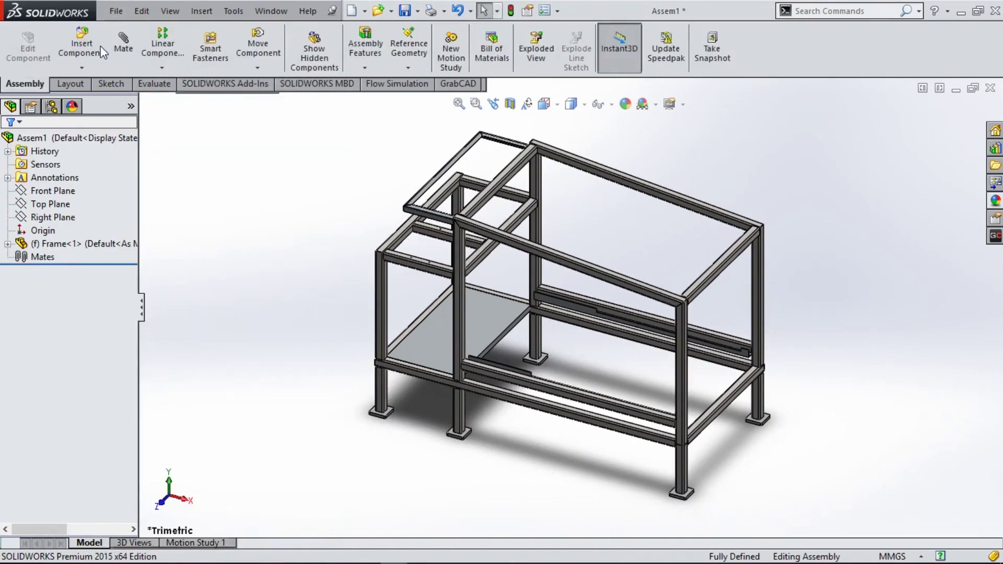
click(93, 44)
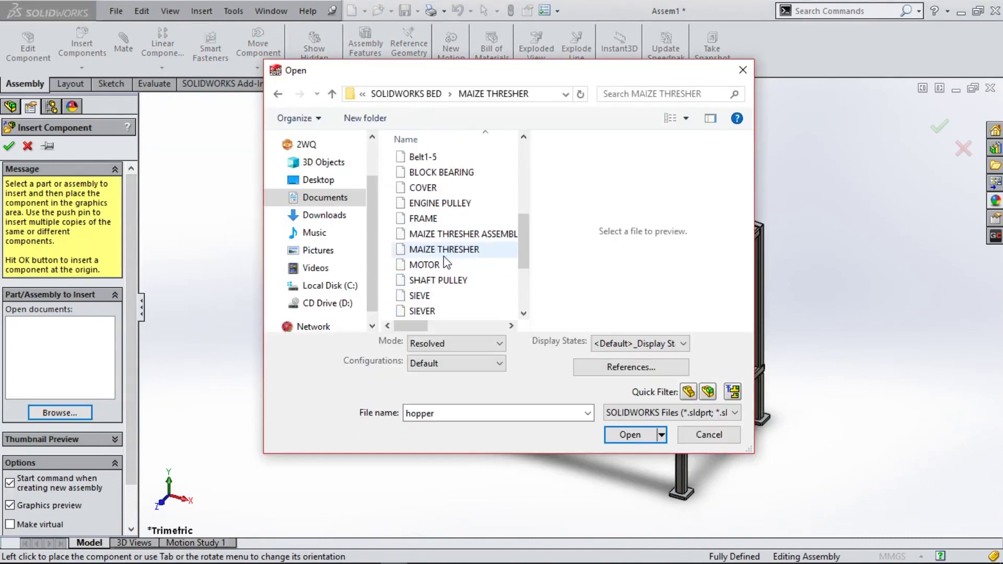
click(442, 173)
click(629, 435)
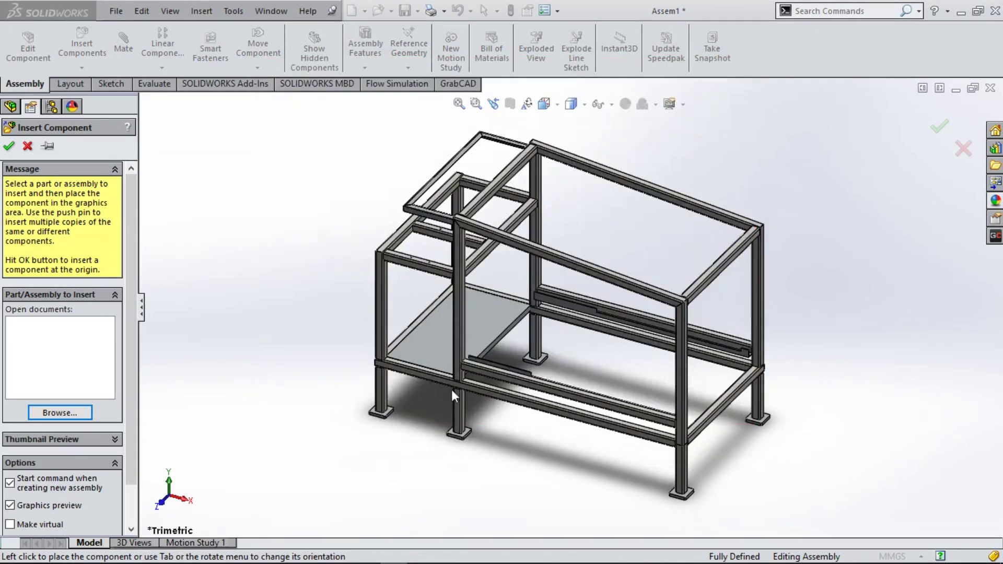
click(414, 282)
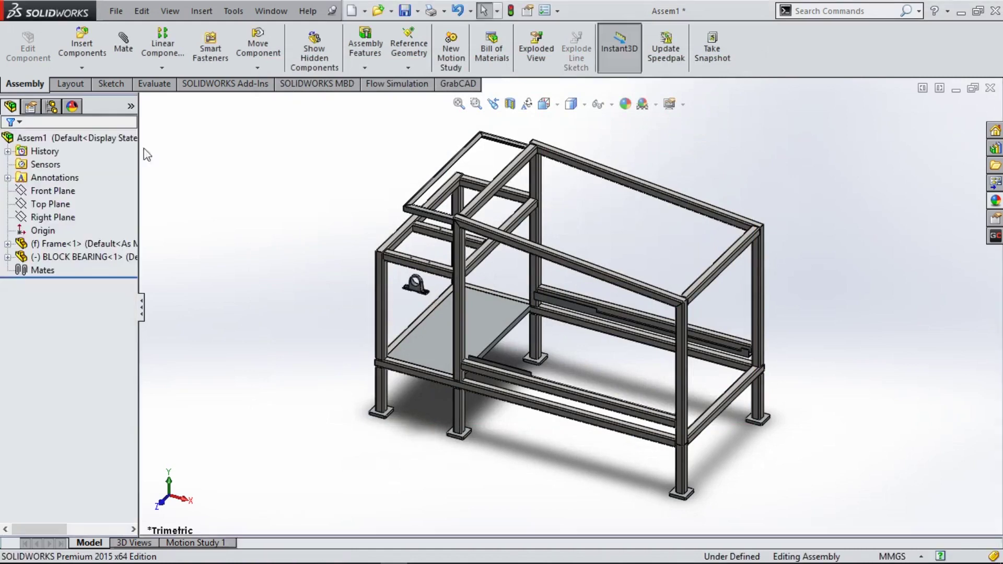
Step: Insert a second BLOCK BEARING and place it on the frame
click(82, 45)
click(80, 413)
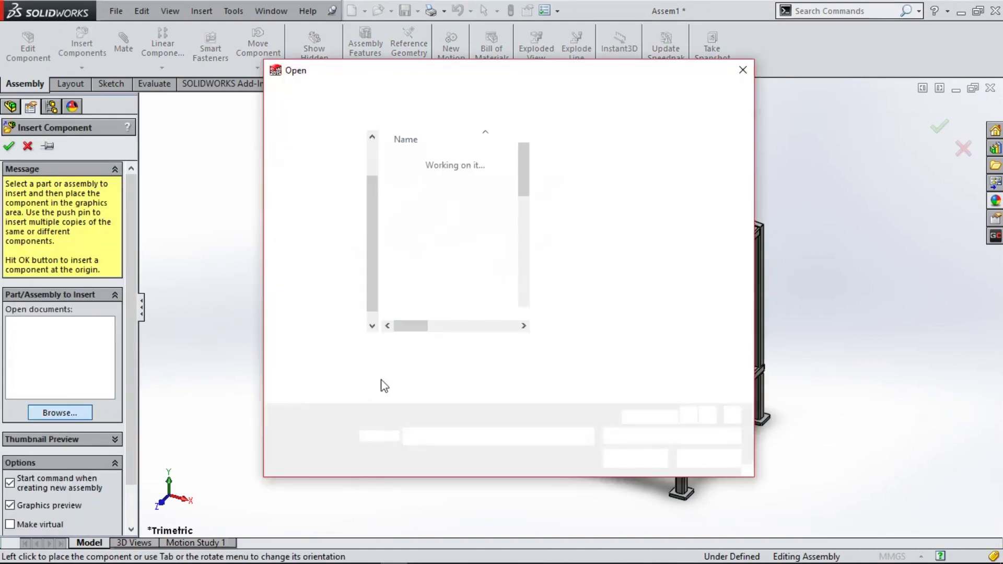
click(441, 188)
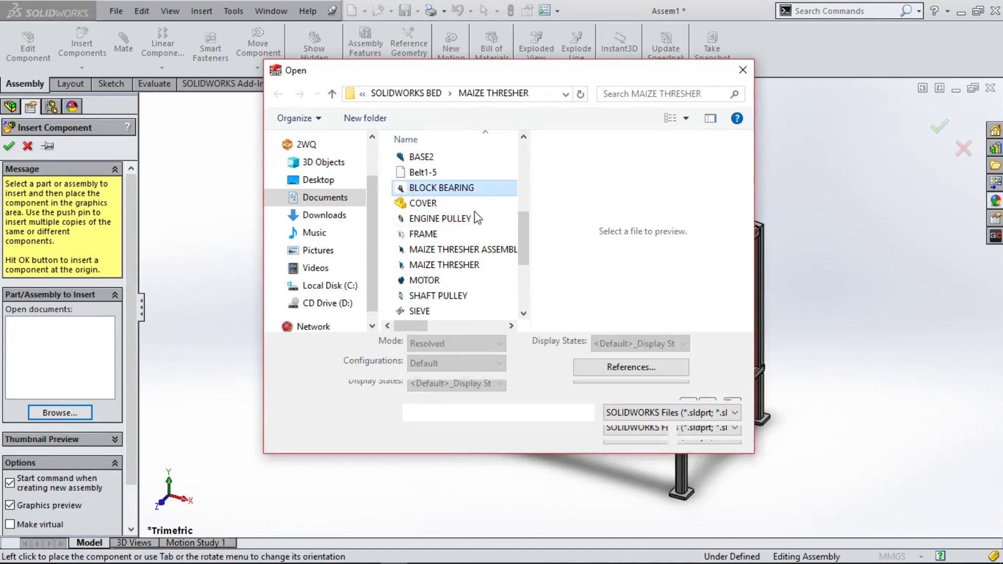
click(630, 458)
click(433, 252)
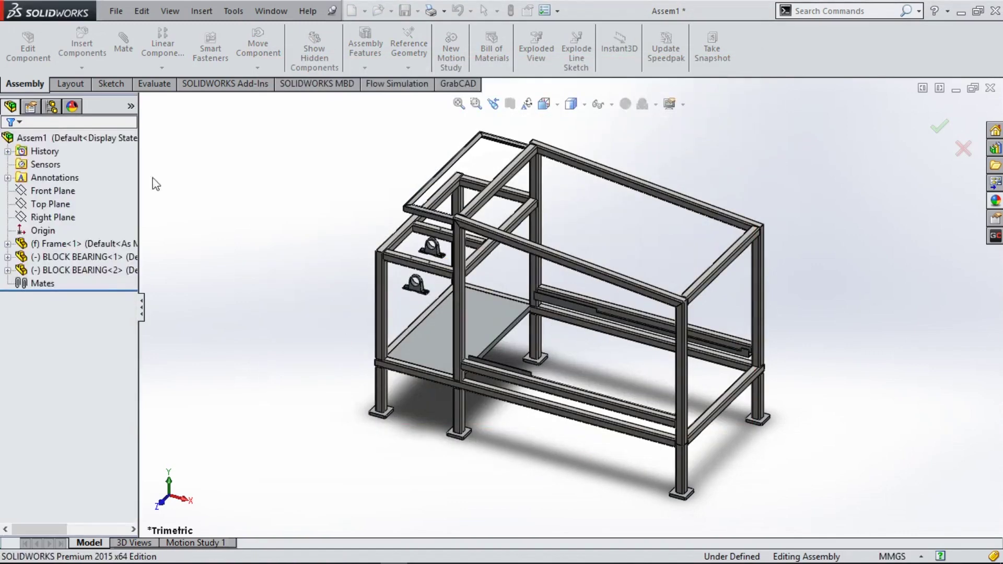
click(75, 40)
Step: Insert the MOTOR part and place it at the frame's lower end
click(79, 412)
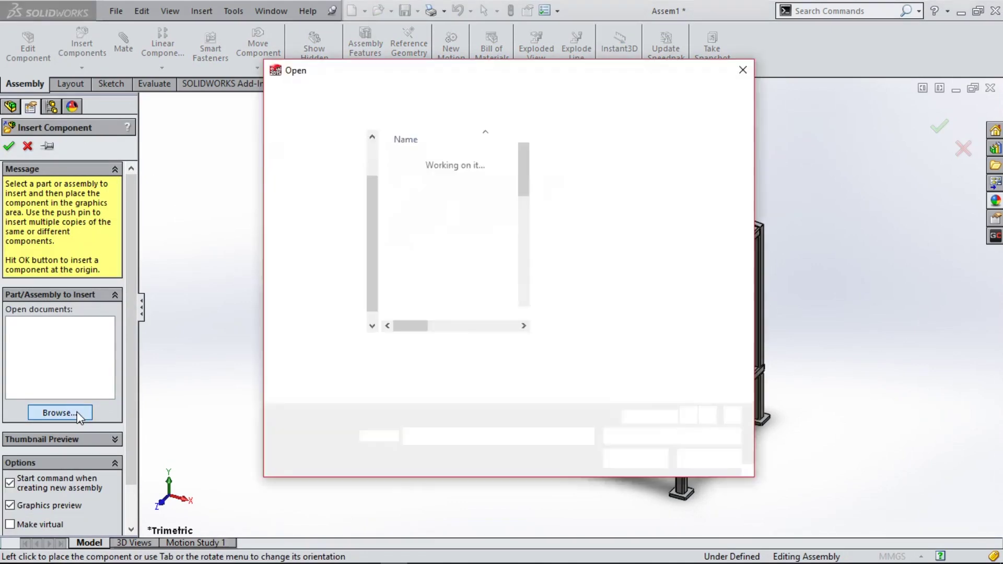
scroll(458, 312, down, 4)
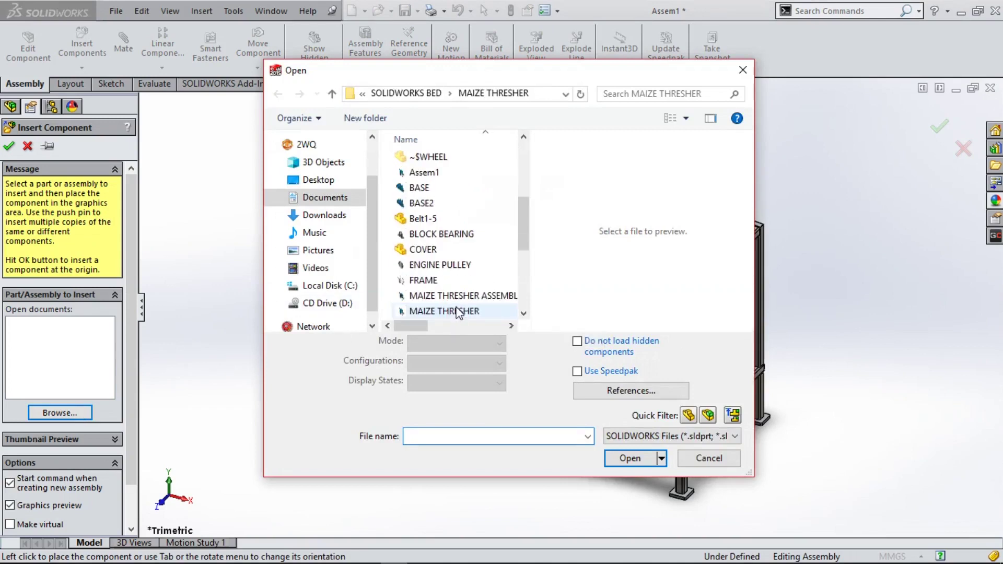
scroll(450, 264, down, 1)
scroll(449, 264, down, 1)
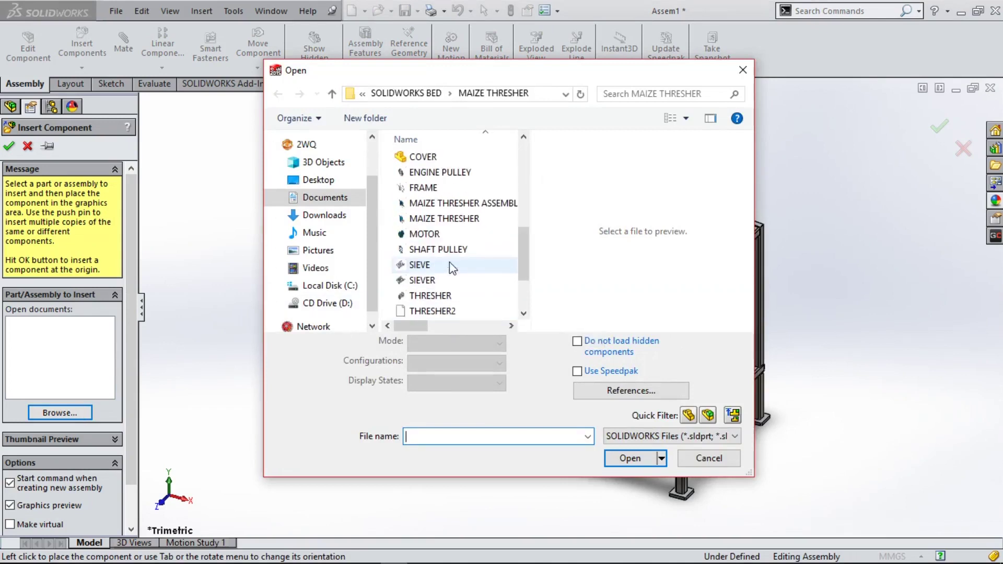
click(450, 234)
click(630, 459)
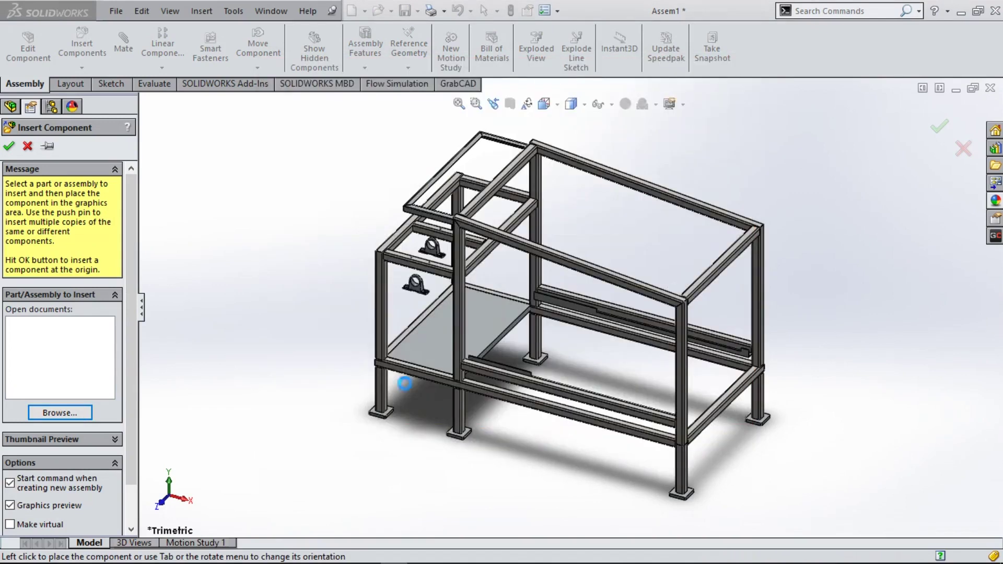
click(412, 347)
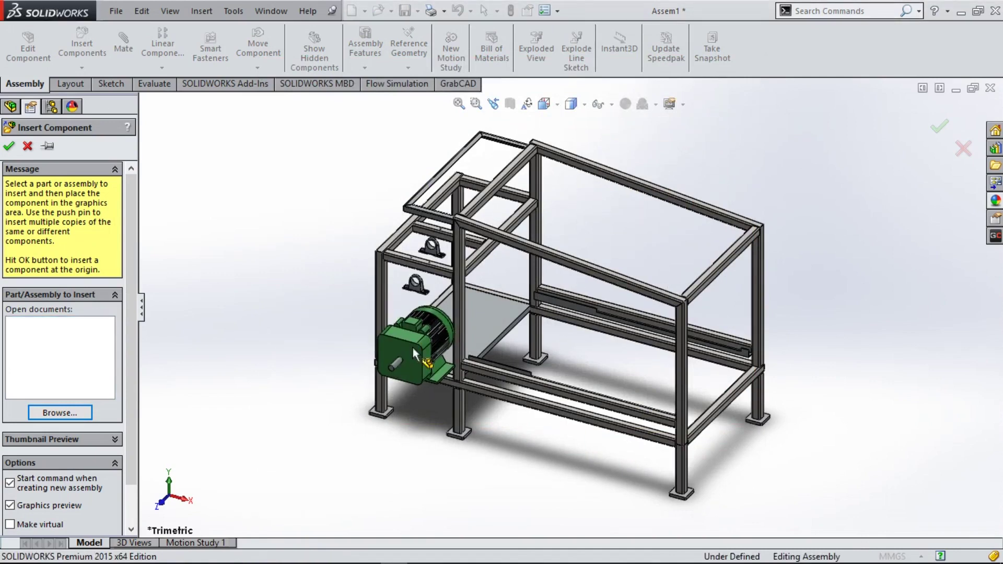
Step: Insert the ENGINE PULLEY and place it near the motor shaft
click(99, 50)
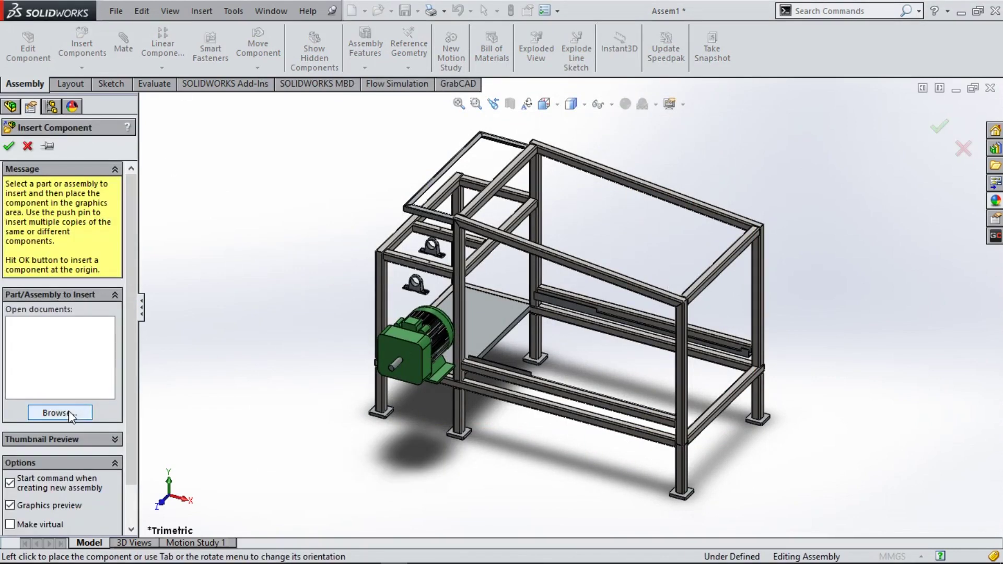
scroll(421, 308, down, 4)
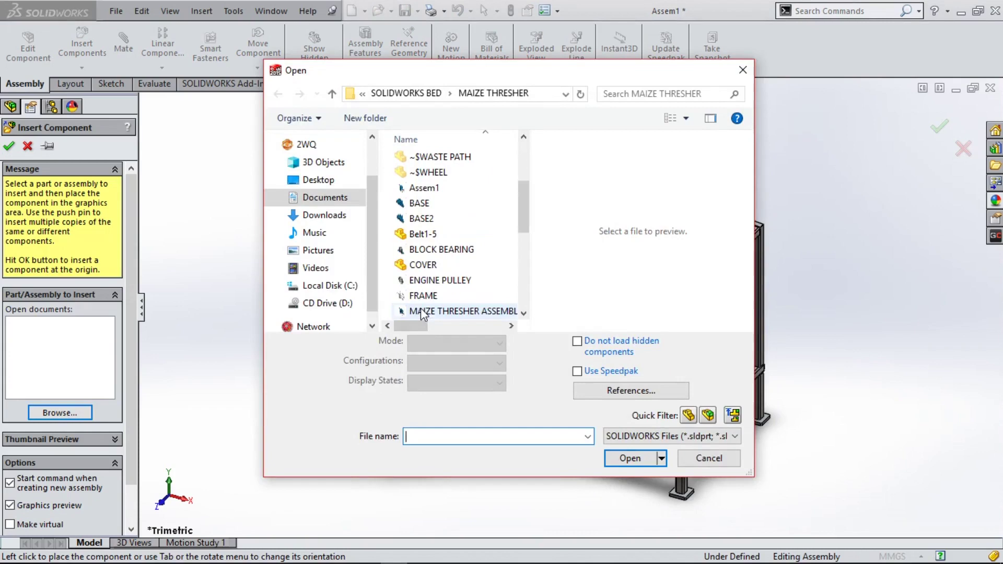
click(440, 280)
click(630, 434)
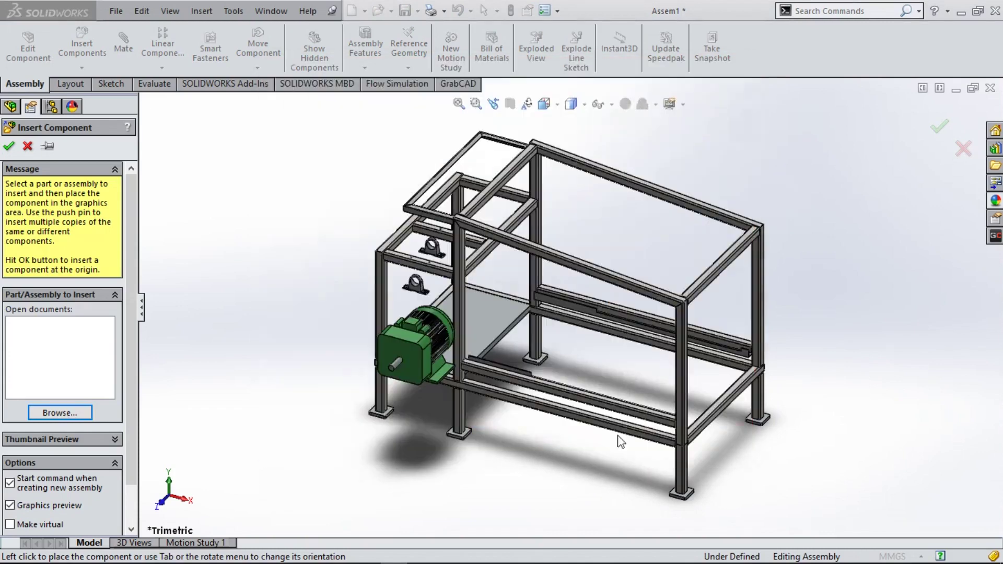
click(385, 382)
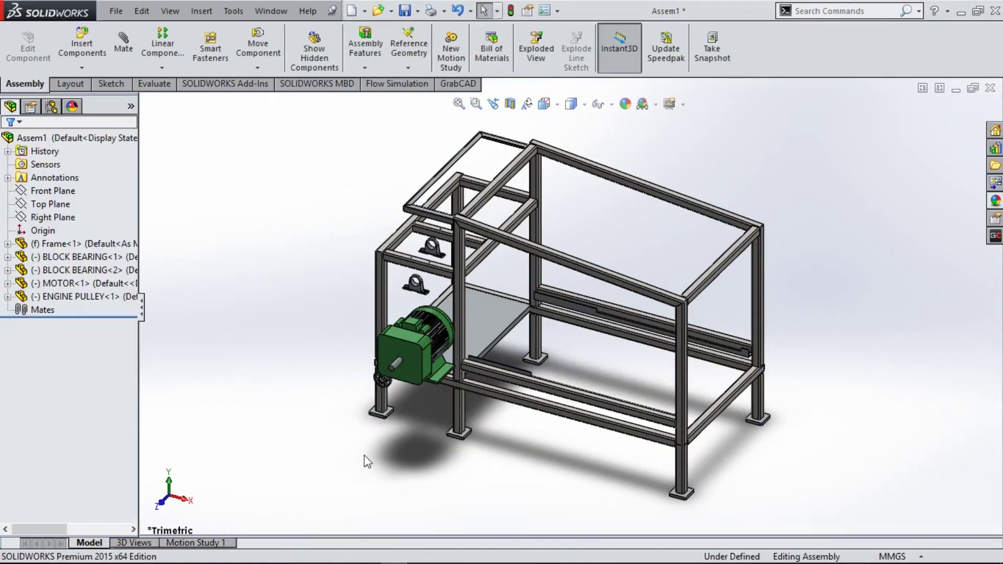
Step: Insert the SHAFT PULLEY and place it beside the frame
click(92, 70)
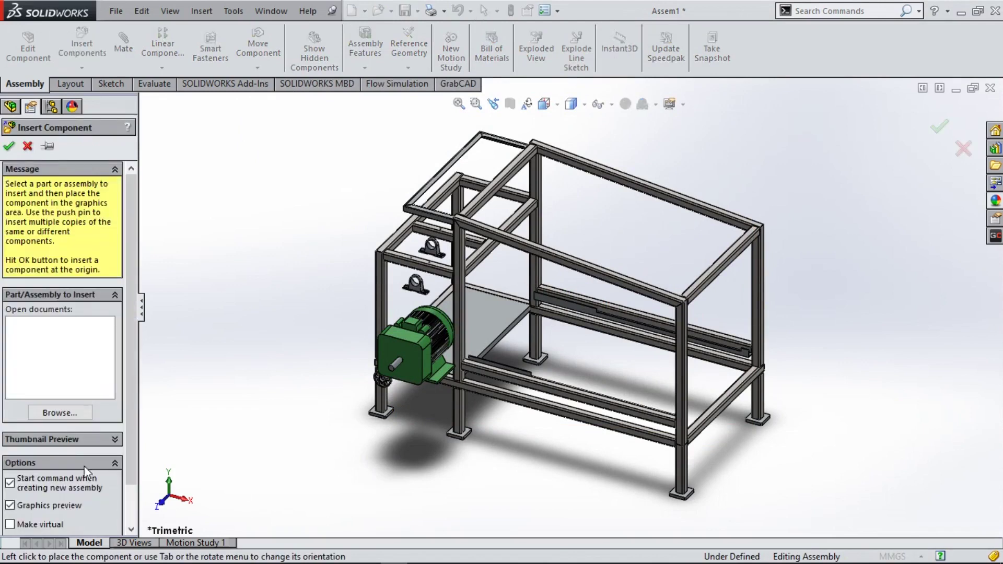
click(70, 418)
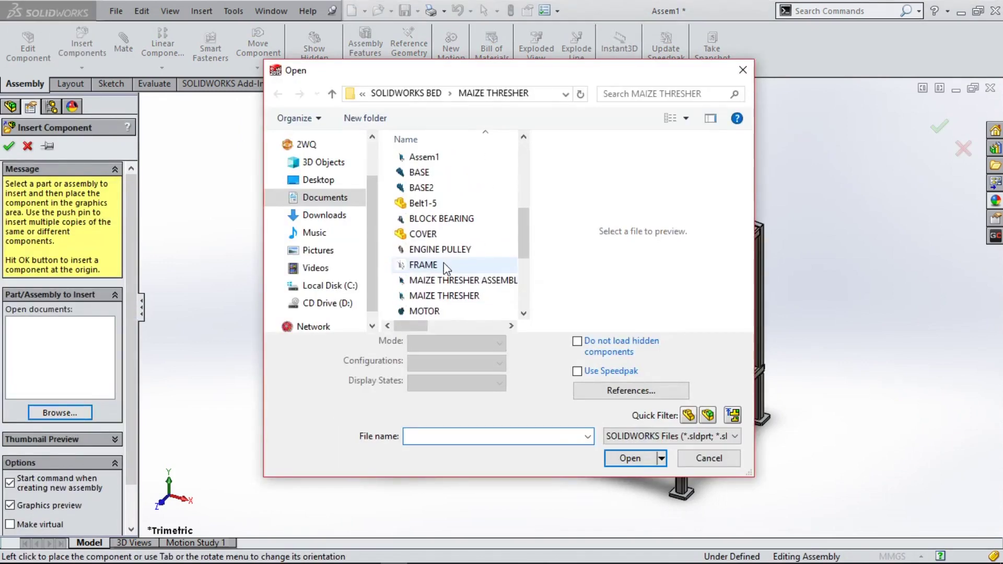
scroll(447, 268, down, 4)
click(444, 173)
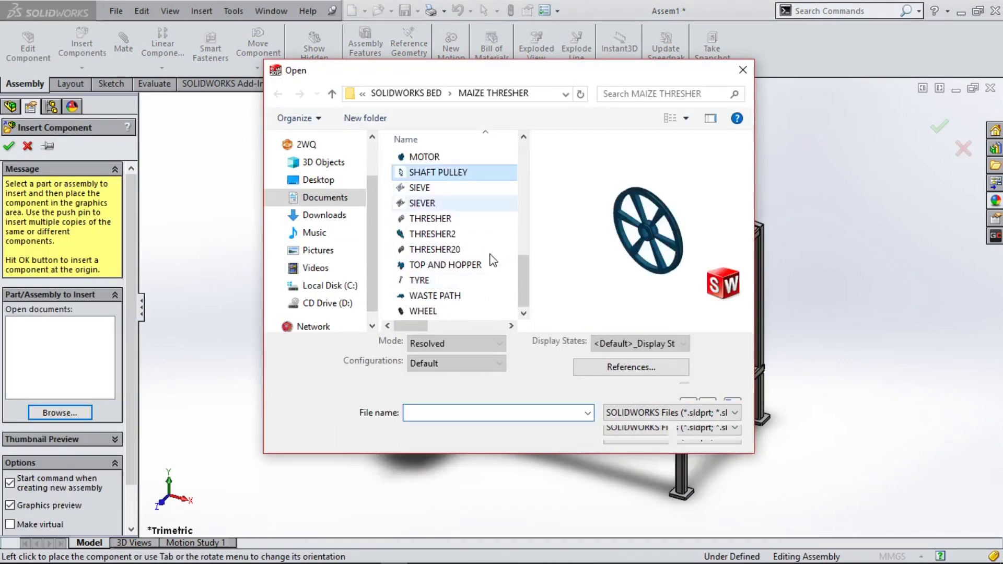
click(632, 373)
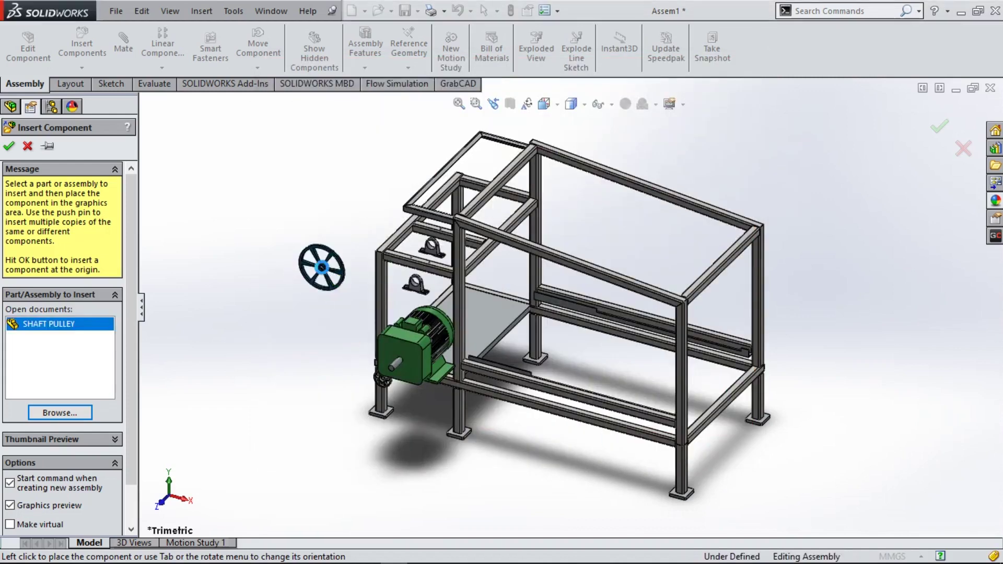
click(323, 268)
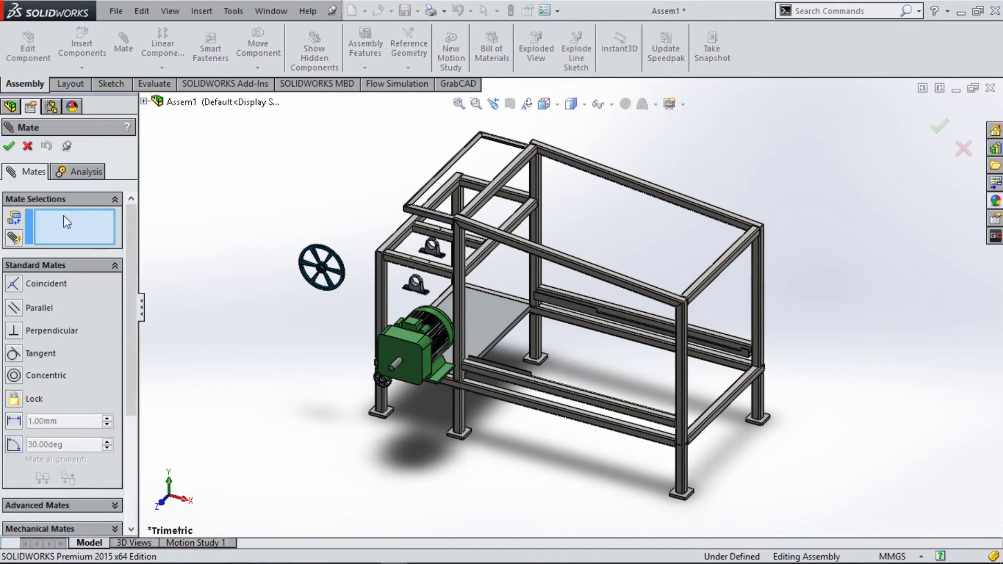
Step: Start an advanced Width mate using the front beam face and one motor foot face
click(115, 506)
scroll(101, 445, down, 5)
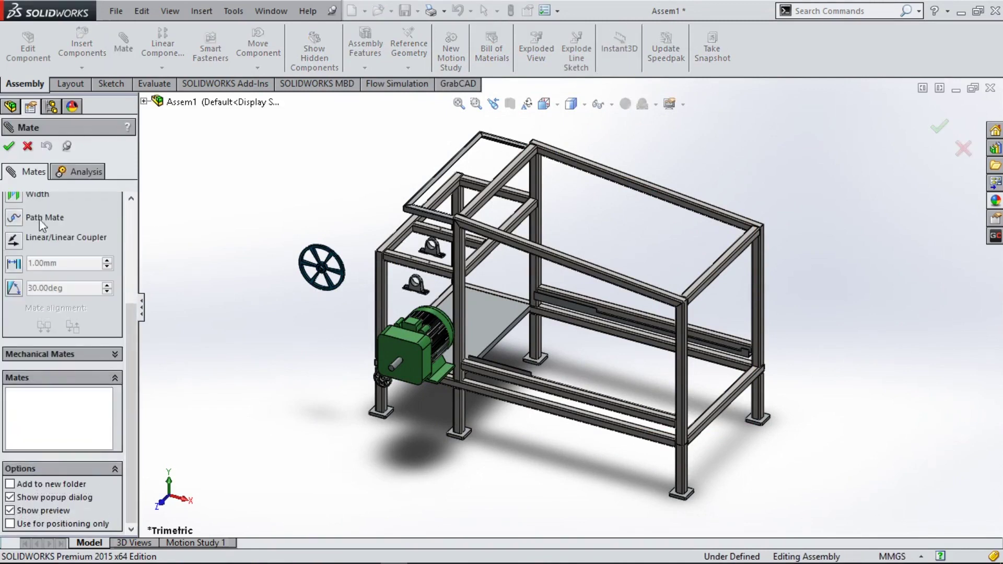
scroll(36, 197, up, 2)
scroll(99, 243, up, 3)
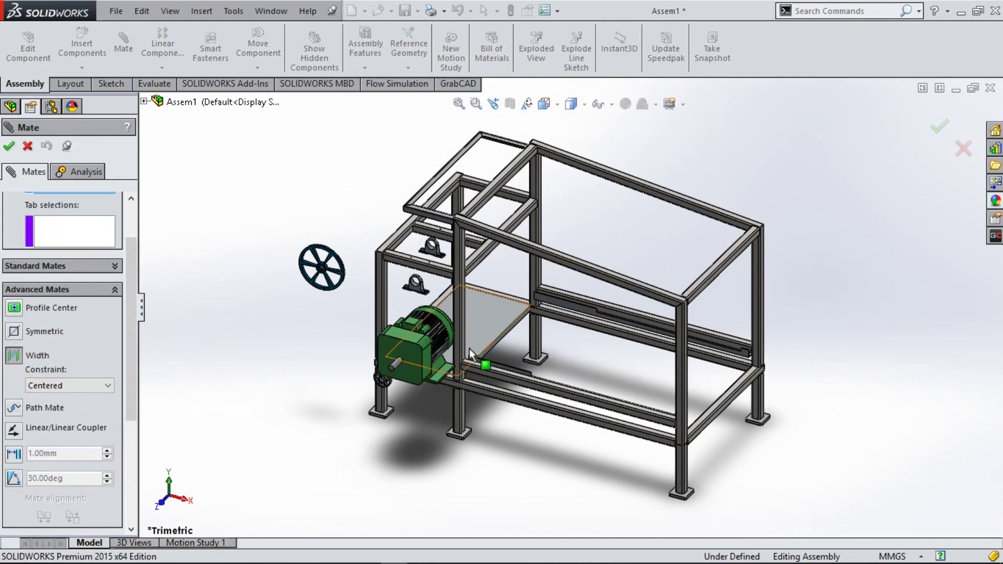
scroll(469, 349, down, 5)
scroll(538, 313, up, 10)
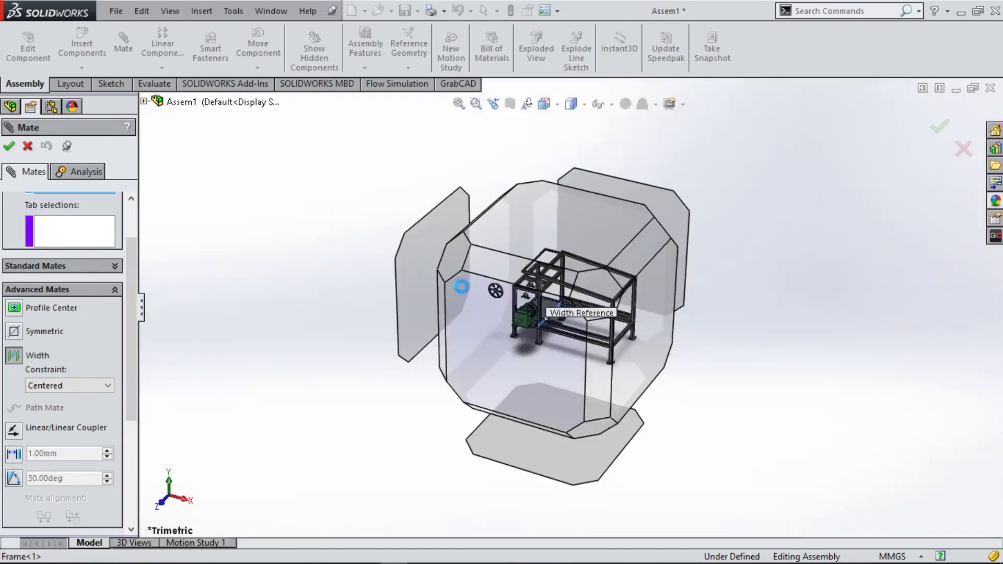
click(457, 272)
scroll(510, 386, down, 3)
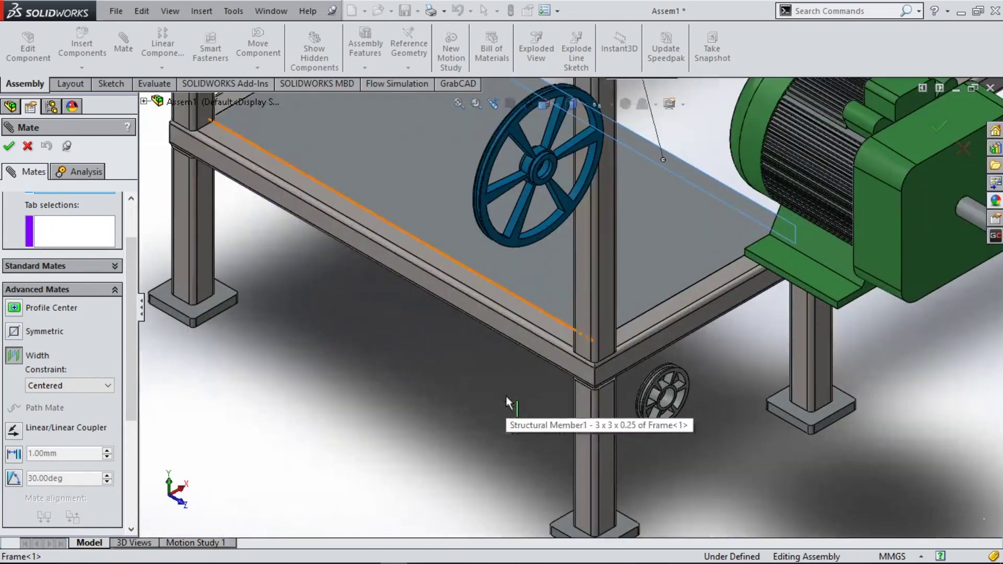
click(545, 350)
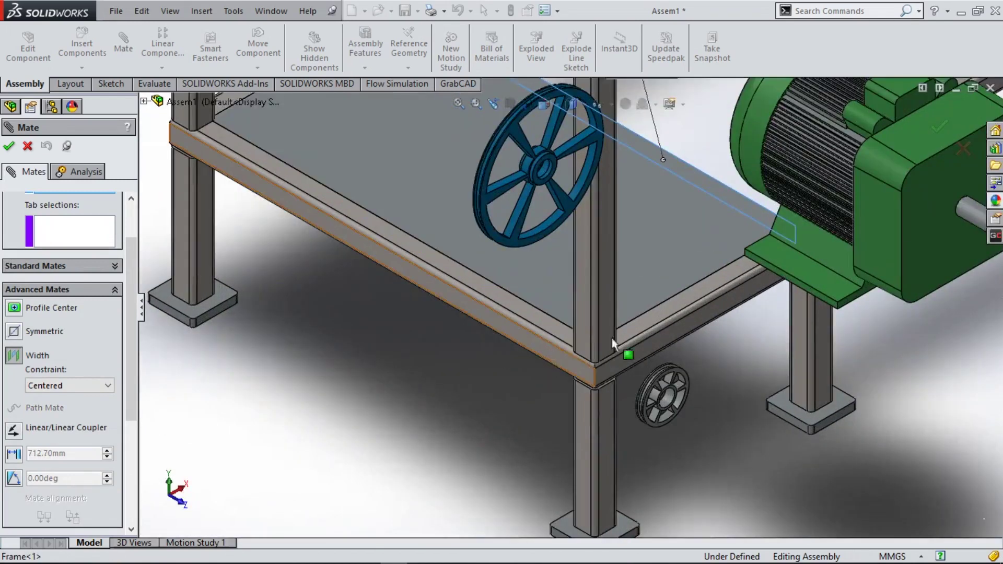
click(817, 297)
Step: Add the other motor foot face and accept the centred Width1 mate
key(space)
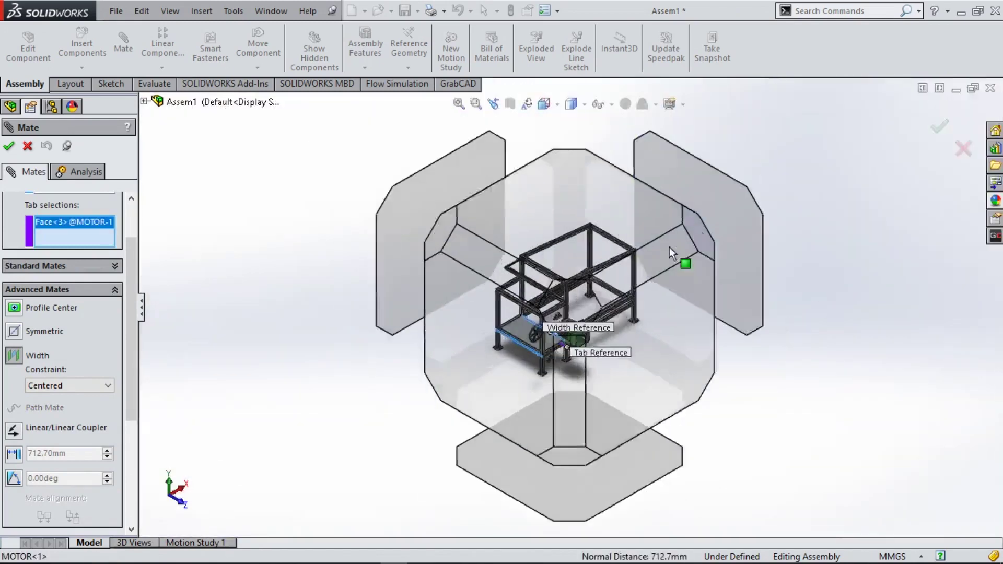
click(669, 246)
scroll(488, 360, down, 3)
scroll(591, 236, down, 3)
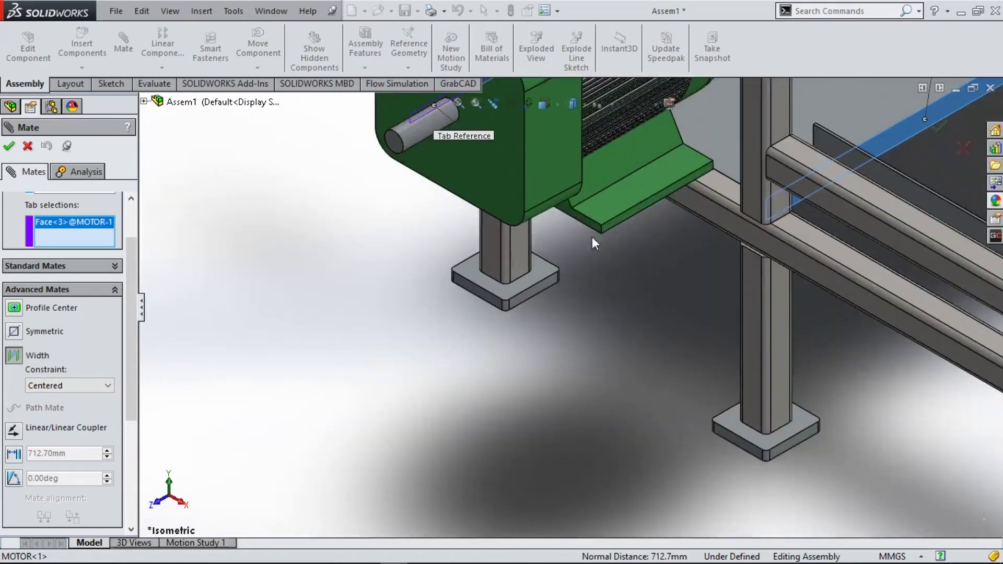
click(618, 221)
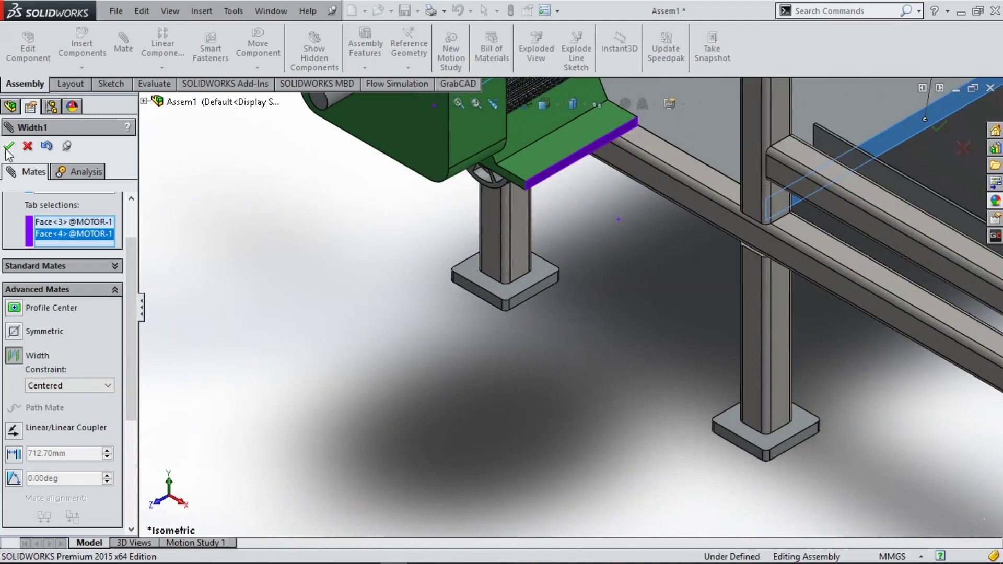
click(8, 147)
scroll(282, 206, up, 3)
scroll(482, 230, up, 3)
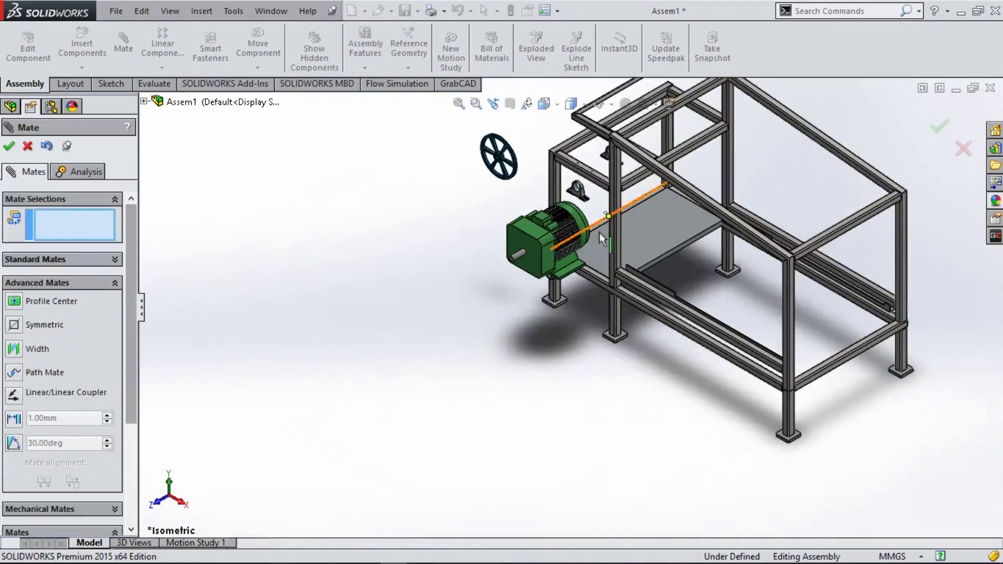
Step: Make the motor base coincident with the frame's lower plate face
click(588, 300)
key(ctrl+space)
click(553, 424)
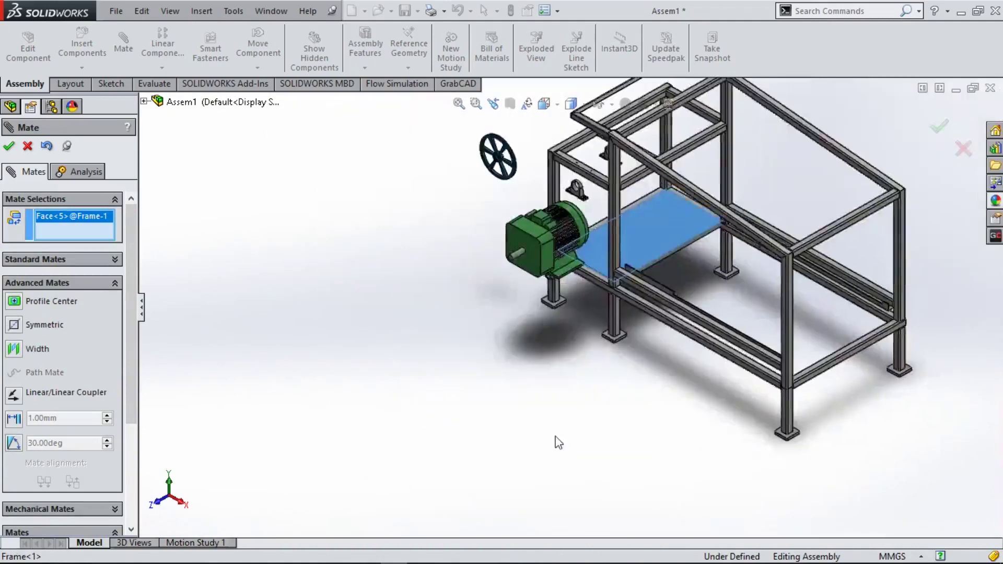
scroll(495, 306, down, 5)
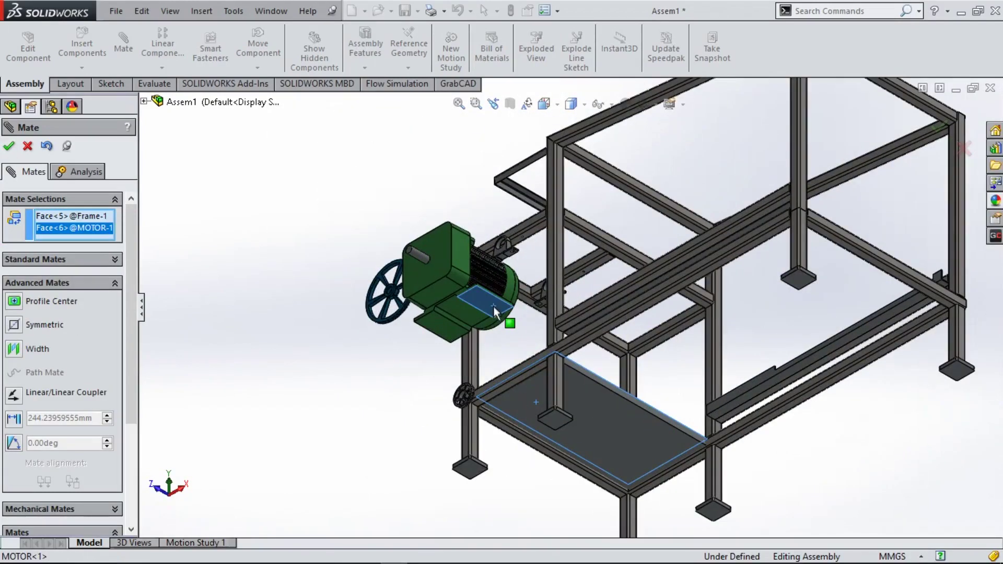
click(115, 261)
click(48, 291)
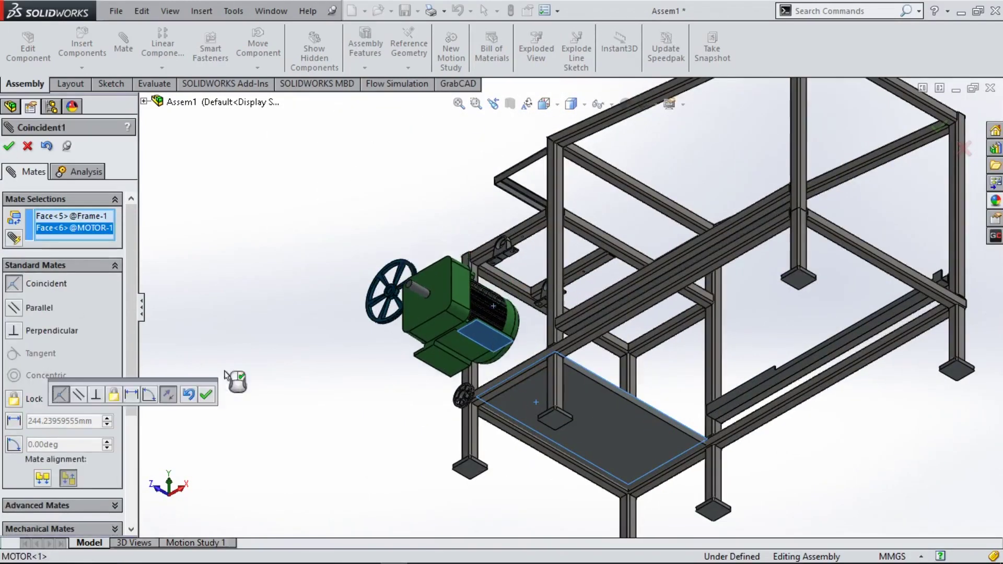
Step: Set the motor face 50 mm from the front frame rail with a distance mate
click(209, 396)
key(ctrl+7)
scroll(486, 334, down, 5)
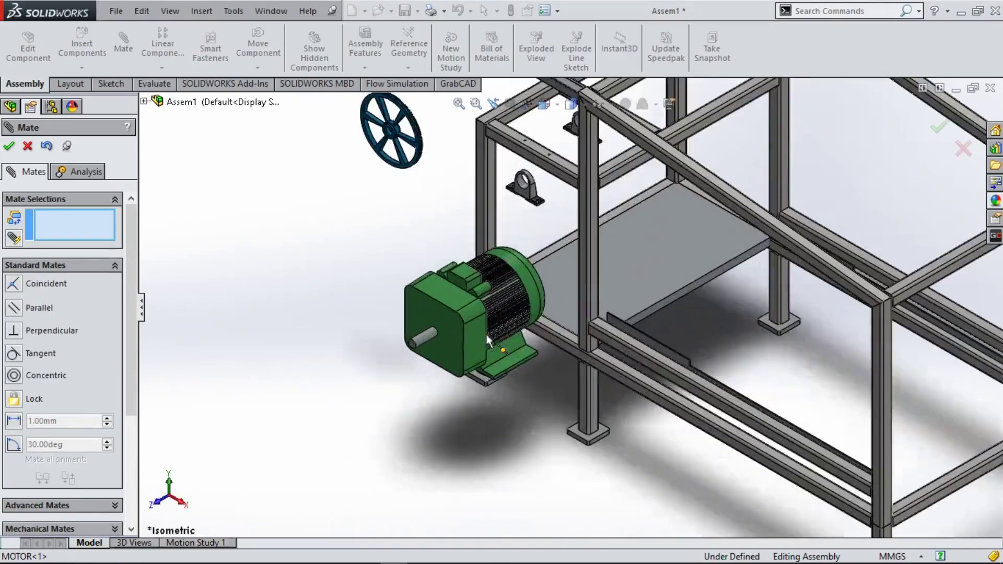
drag(454, 338, 638, 235)
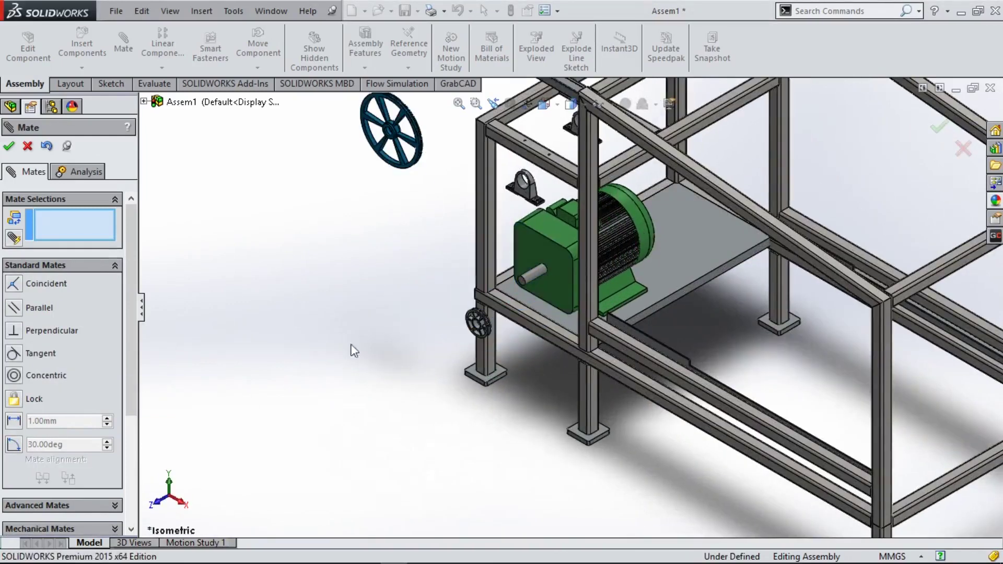
click(551, 337)
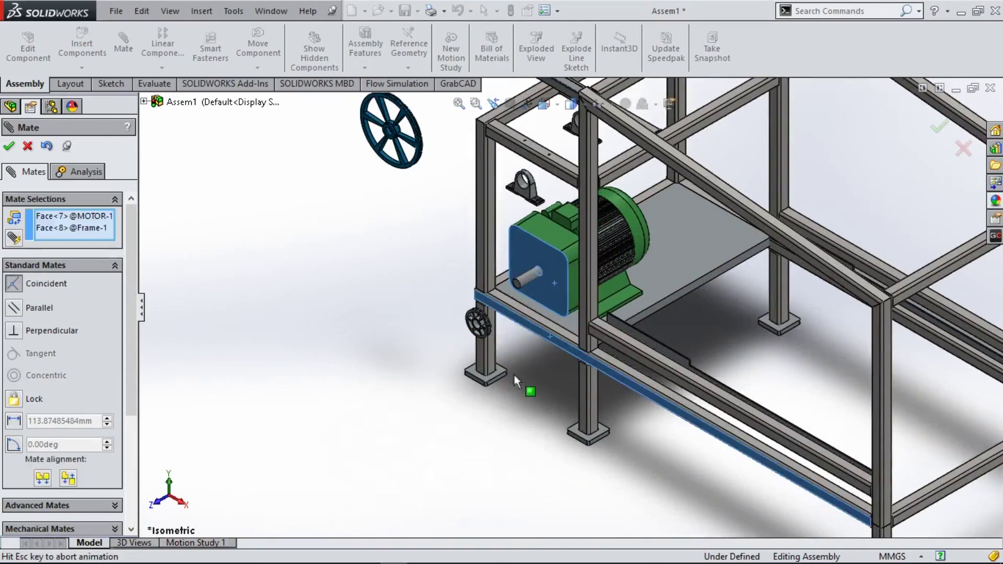
click(406, 444)
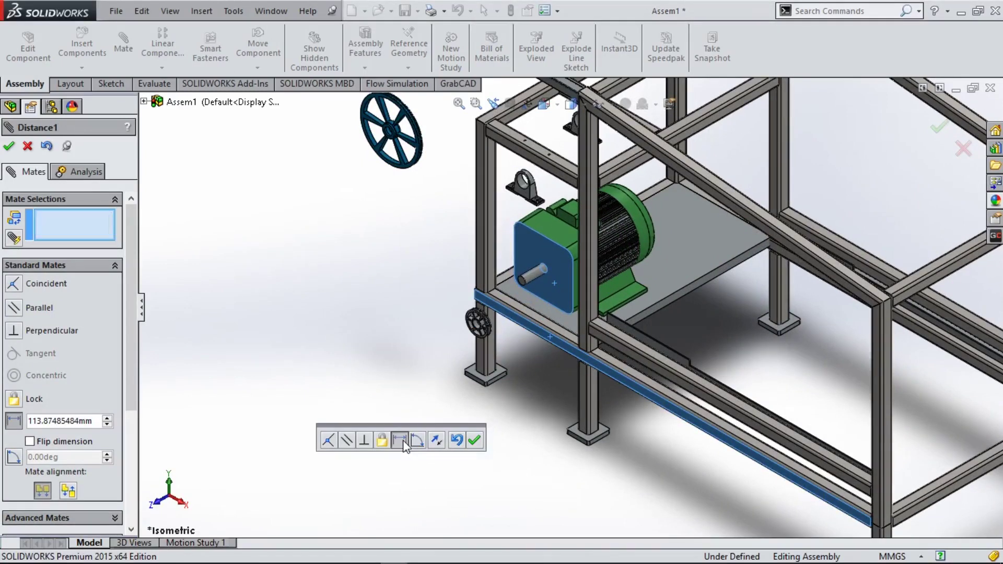
text(50)
key(Return)
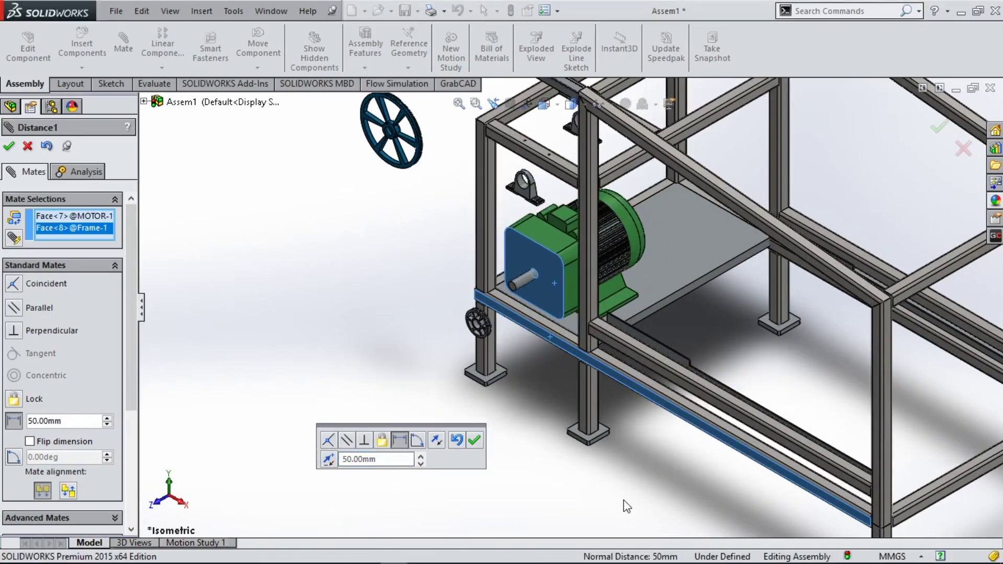
key(space)
click(609, 377)
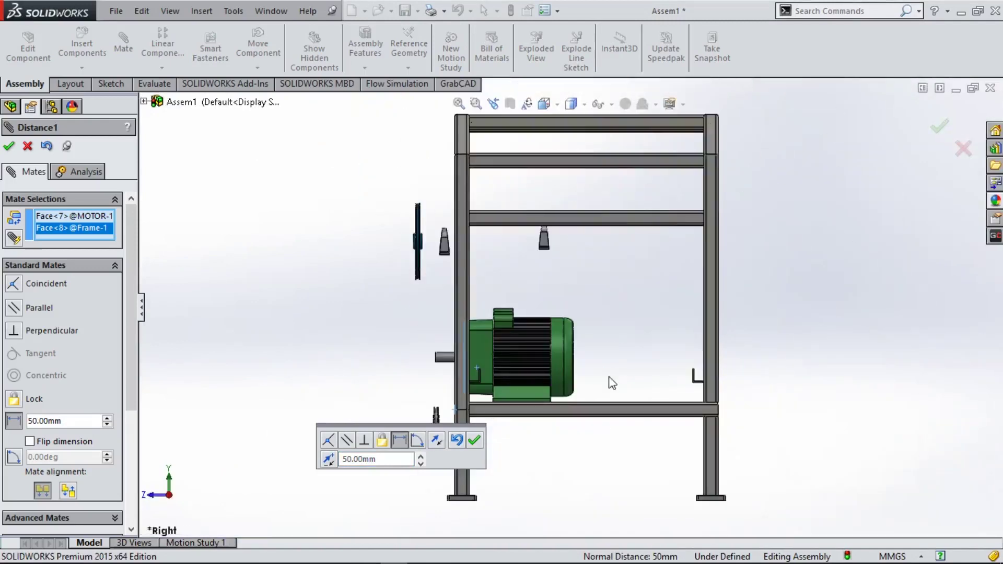
key(ctrl+7)
Step: Confirm the 50 mm mate and make the engine pulley bore concentric with the motor shaft
click(474, 440)
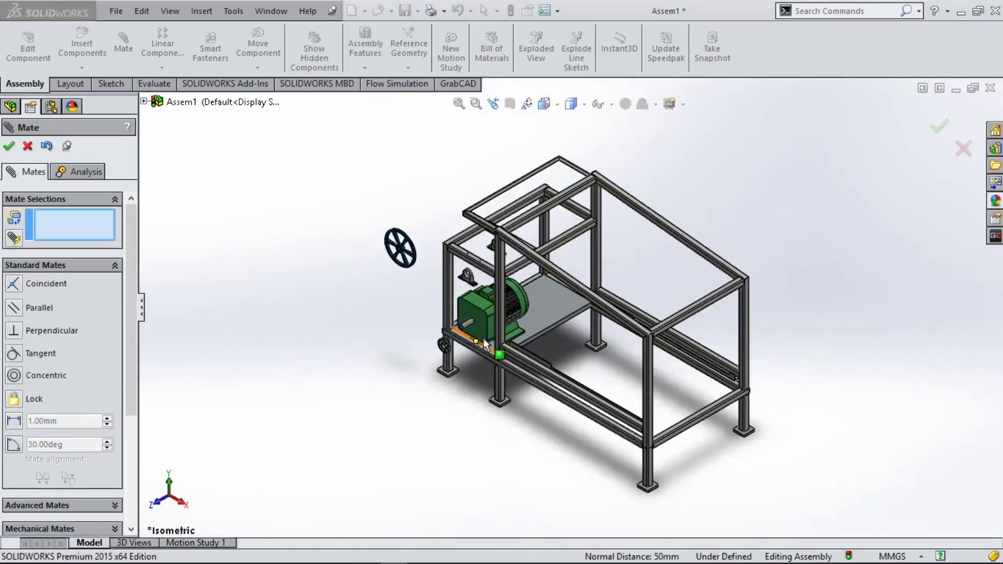
scroll(484, 337, down, 3)
scroll(418, 350, down, 3)
click(360, 350)
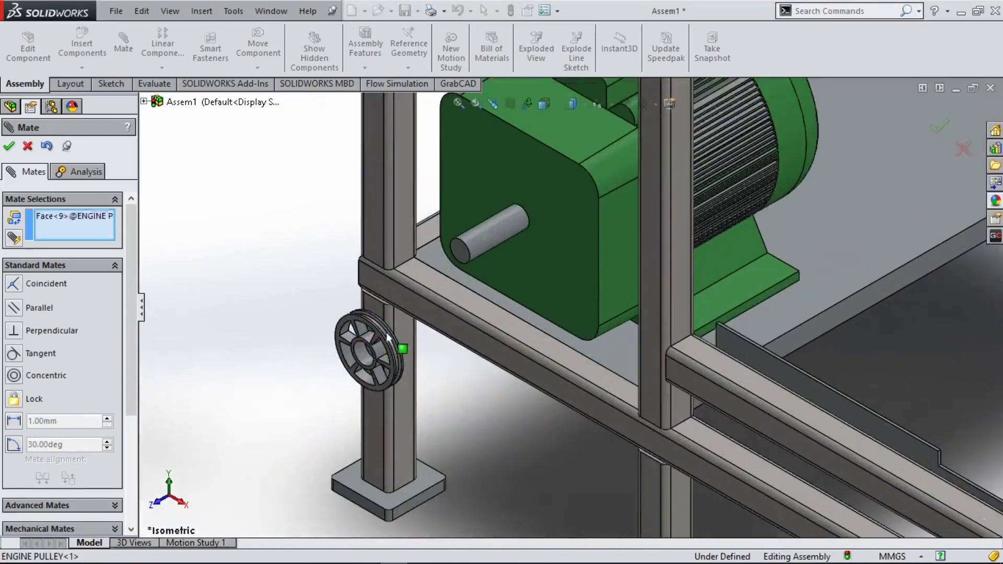
click(468, 243)
click(462, 208)
Step: Hold the pulley hub face 2 mm from the motor shaft end with a distance mate
scroll(469, 243, down, 3)
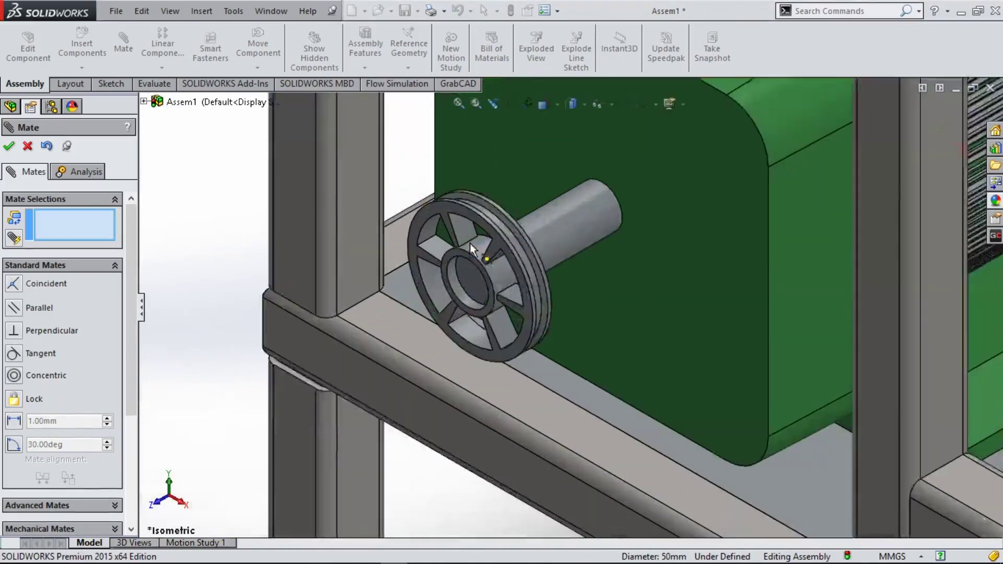
scroll(498, 326, down, 2)
drag(513, 324, 526, 337)
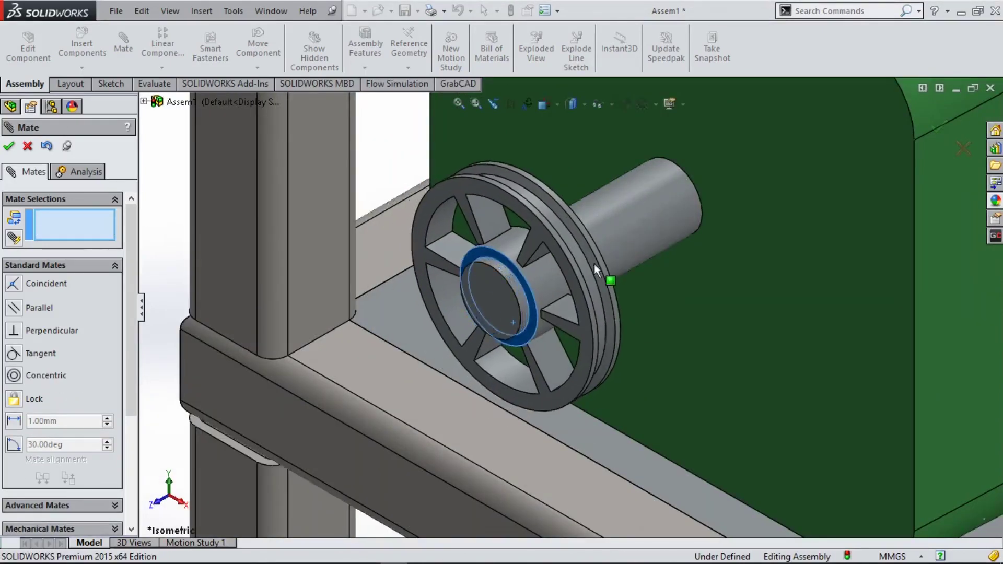
click(530, 336)
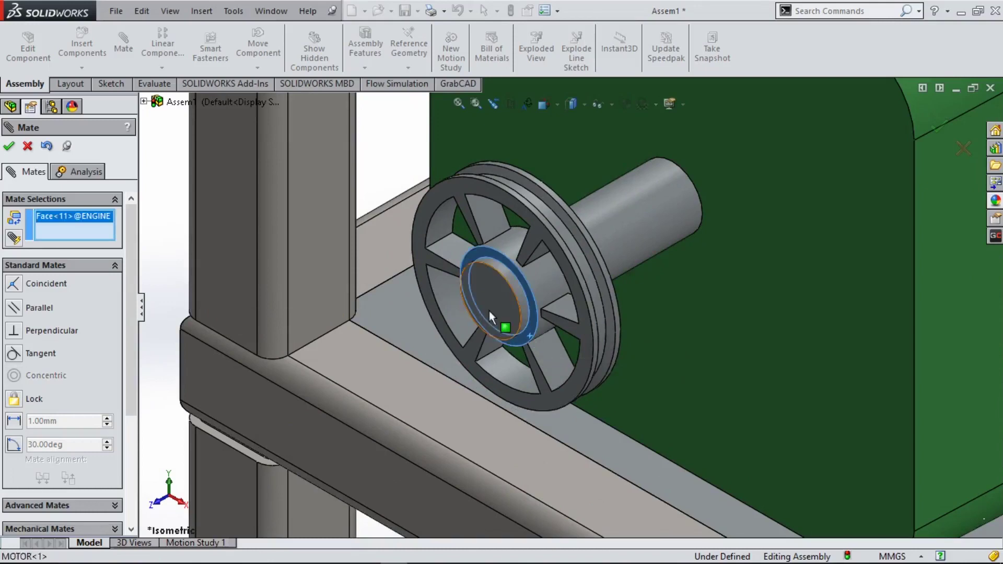
click(489, 312)
click(396, 335)
text(5)
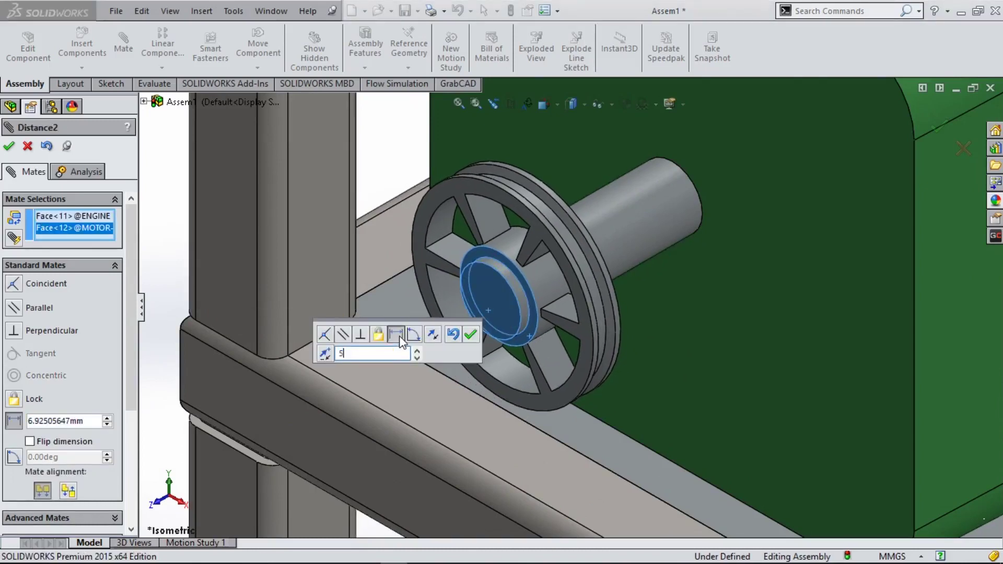
key(Return)
text(2)
key(Return)
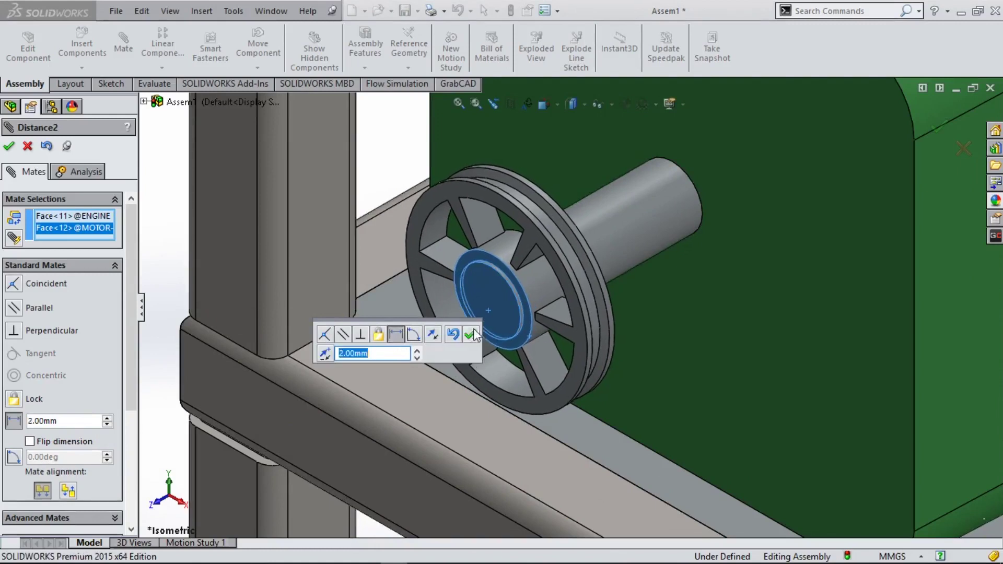
click(8, 147)
Step: Close the Mate tool and flip the block bearing upside down beneath the beam
key(Escape)
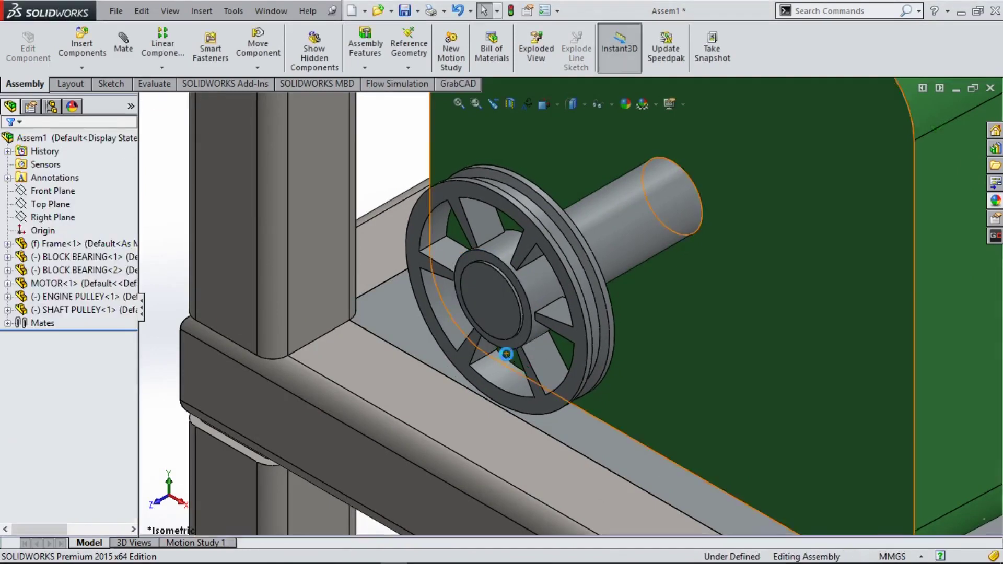
scroll(507, 355, up, 3)
scroll(507, 355, up, 2)
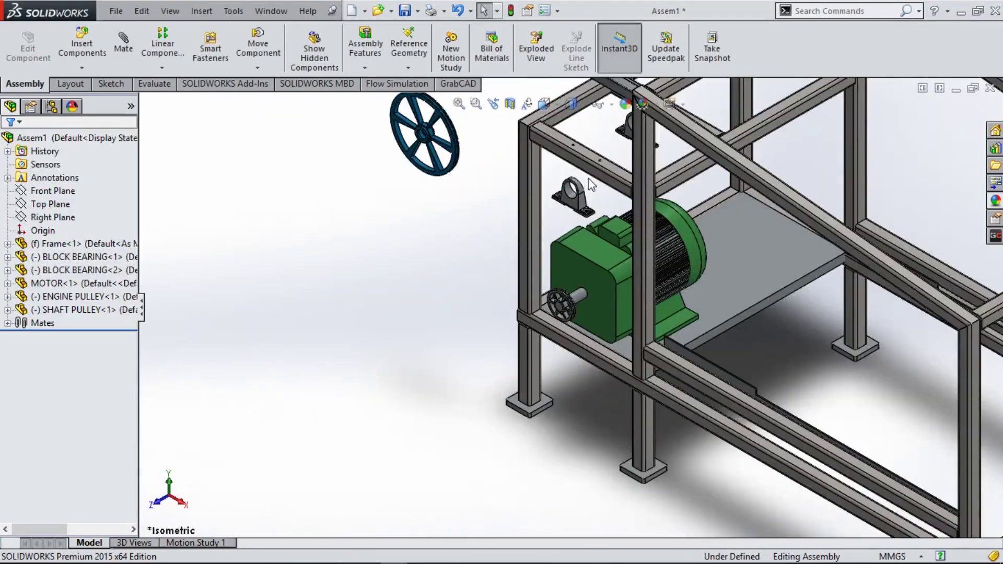
scroll(587, 210, down, 5)
click(572, 249)
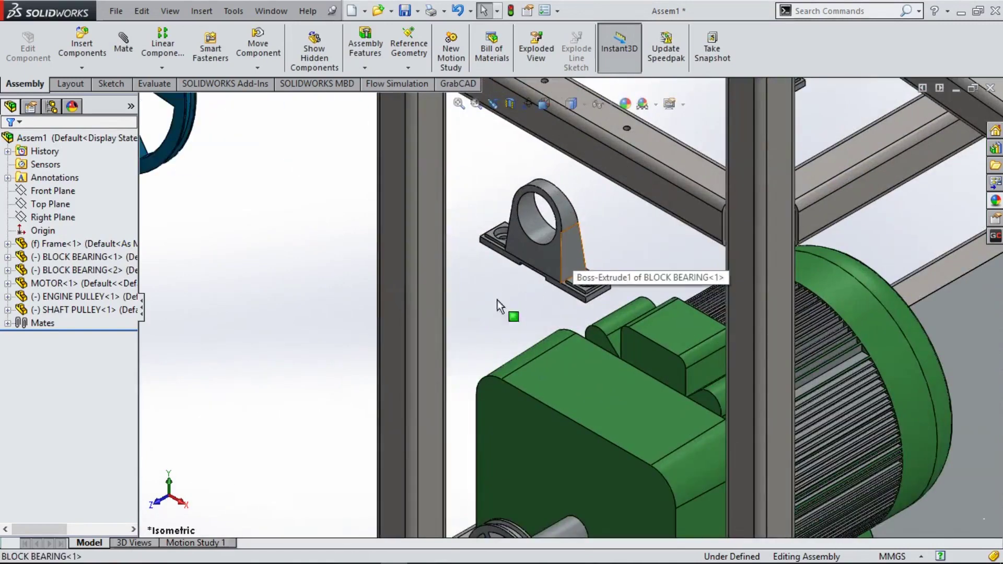
scroll(486, 284, down, 1)
mouse_move(472, 267)
right_down()
mouse_move(538, 381)
mouse_move(434, 259)
mouse_move(588, 374)
mouse_move(500, 391)
mouse_move(475, 529)
mouse_move(481, 491)
mouse_move(455, 533)
mouse_move(463, 532)
right_up()
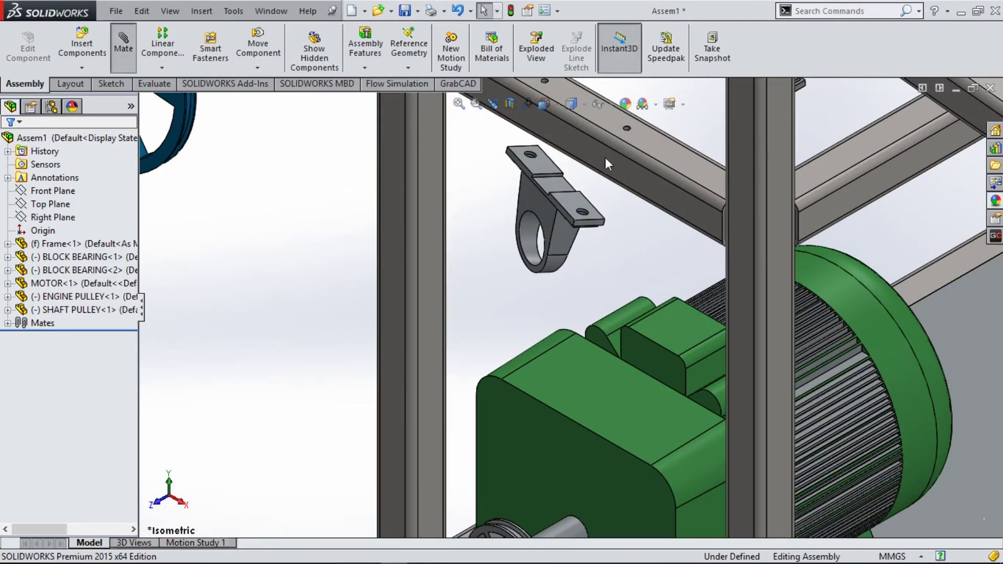
Step: Make a bearing bolt hole concentric with the matching hole in the beam
click(622, 131)
scroll(621, 144, down, 2)
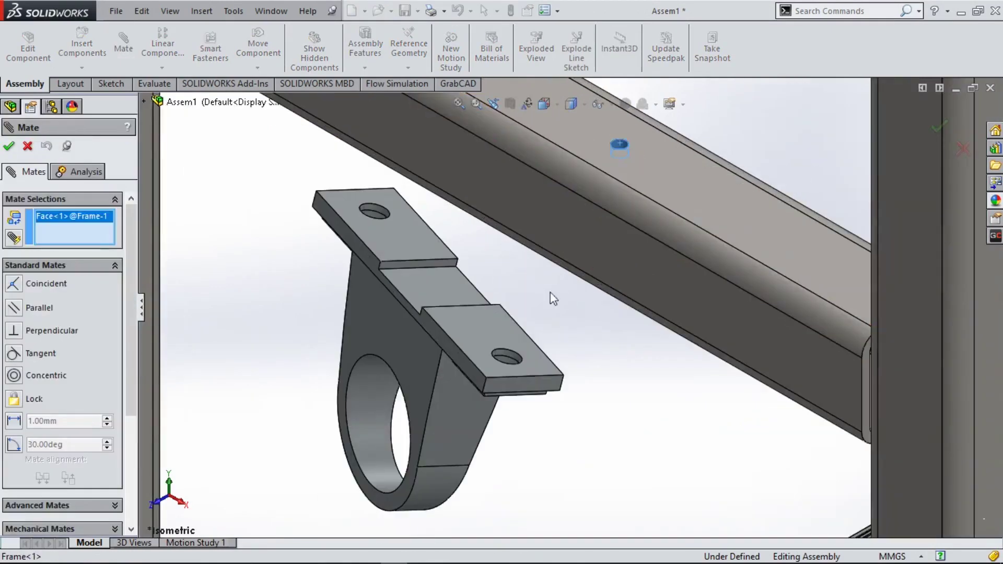
click(510, 355)
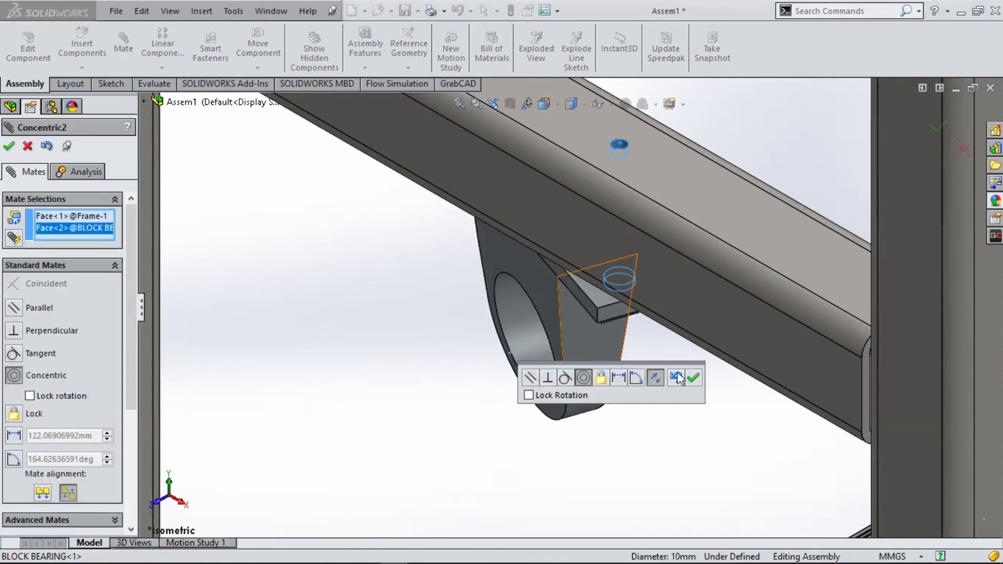
click(675, 378)
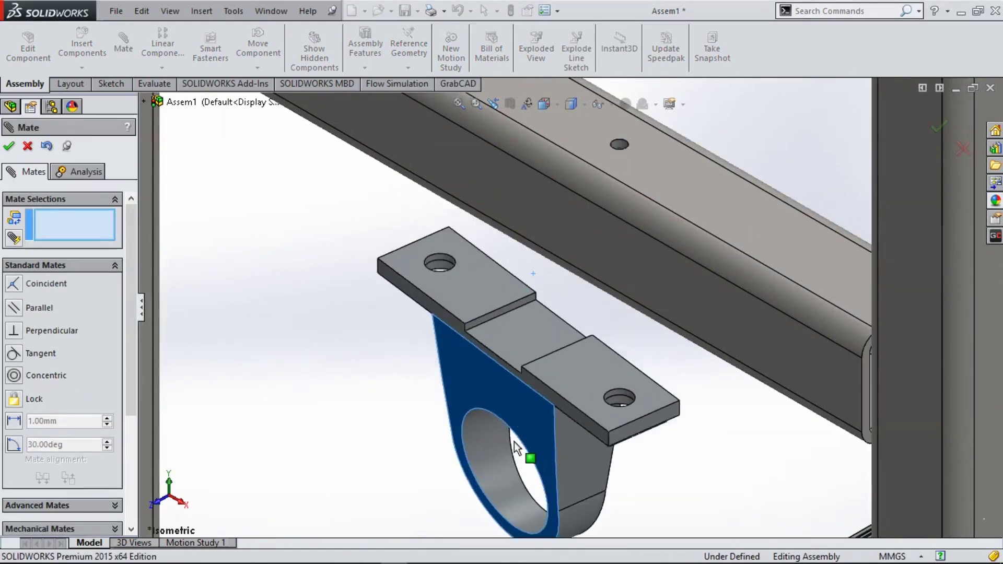
click(435, 273)
scroll(435, 274, up, 2)
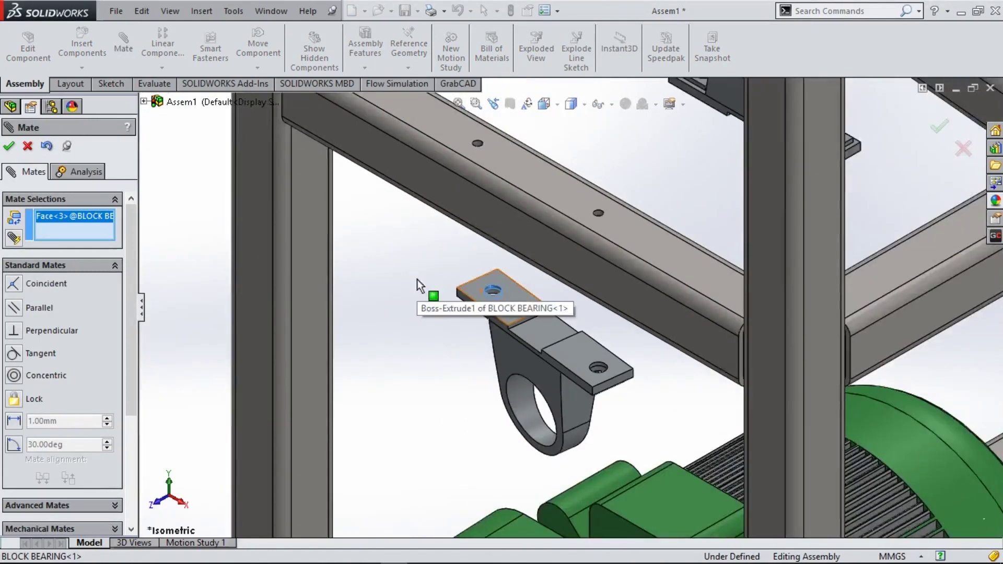
scroll(481, 150, down, 2)
scroll(504, 189, down, 2)
click(503, 190)
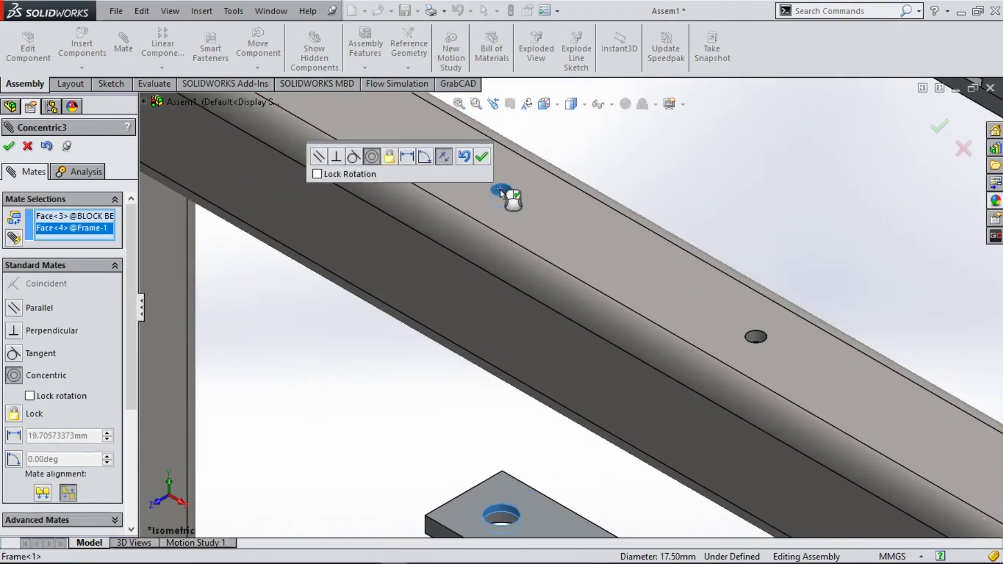
click(480, 156)
Step: Make the bearing's top plate face coincident with the beam's underside
scroll(502, 318, up, 5)
click(564, 418)
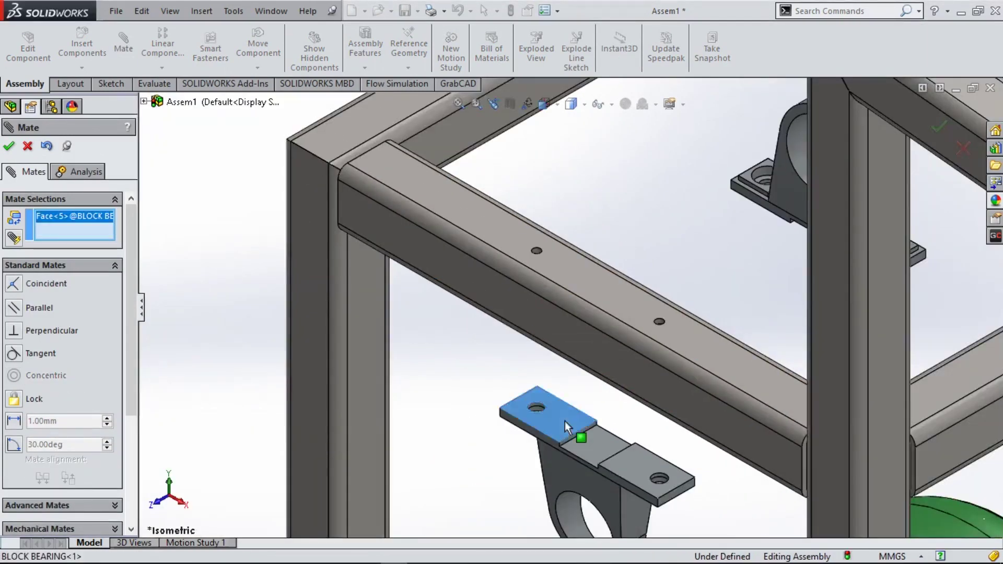
key(space)
click(552, 433)
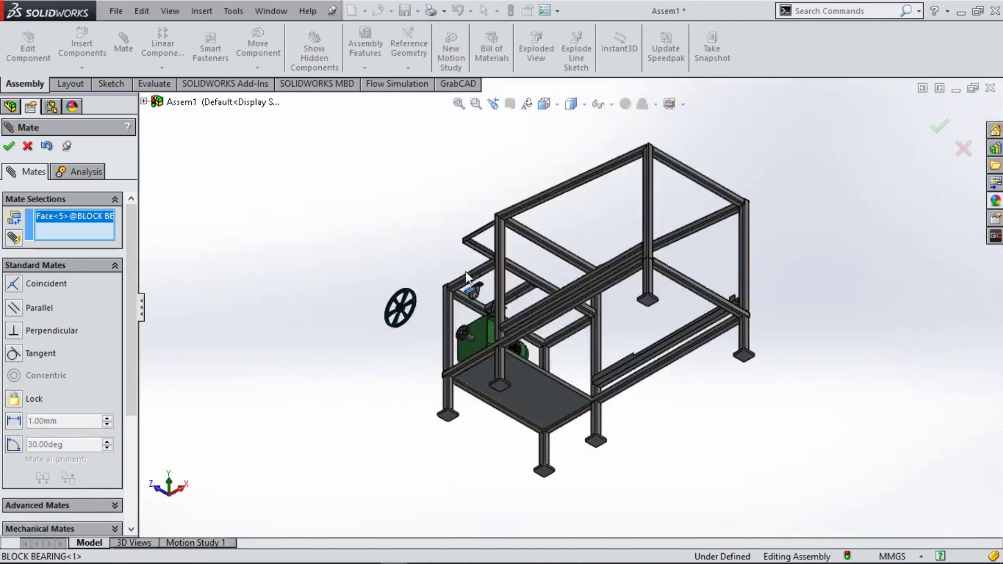
scroll(486, 282, down, 3)
scroll(514, 332, down, 2)
click(512, 329)
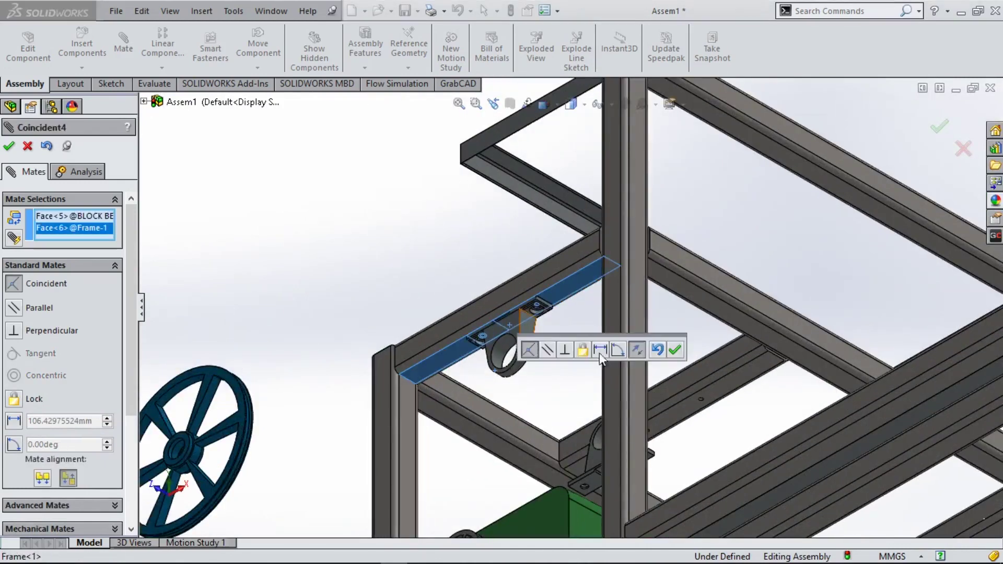
click(670, 353)
key(ctrl+7)
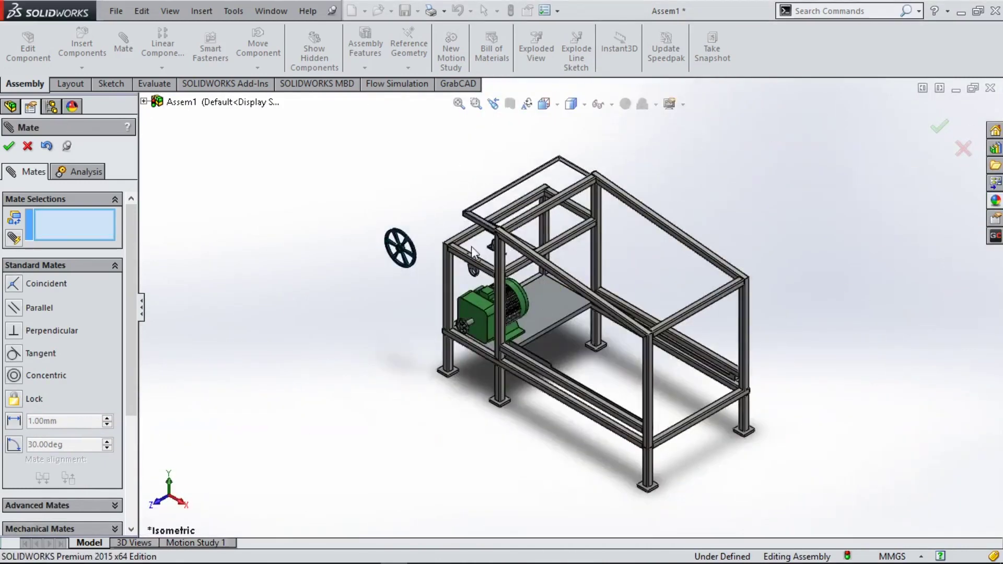
Step: Reorient the second block bearing and pick its top face against the rail face to sit flush
scroll(471, 246, down, 5)
mouse_move(738, 338)
right_down()
mouse_move(581, 79)
mouse_move(641, 67)
mouse_move(607, 151)
mouse_move(568, 93)
mouse_move(478, 94)
mouse_move(575, 92)
mouse_move(547, 84)
mouse_move(509, 111)
right_up()
right_click(508, 111)
key(space)
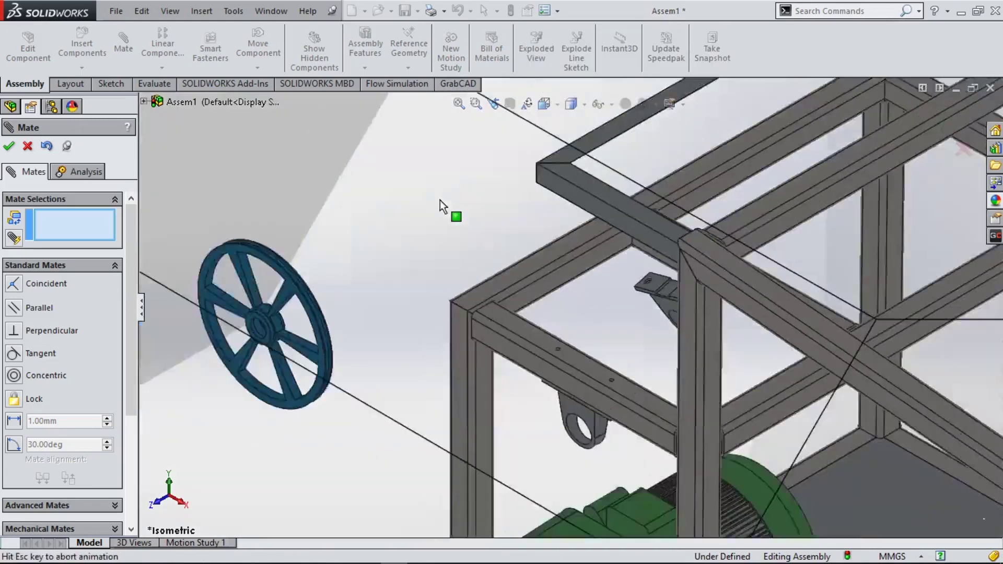
click(460, 225)
key(f)
scroll(525, 304, down, 5)
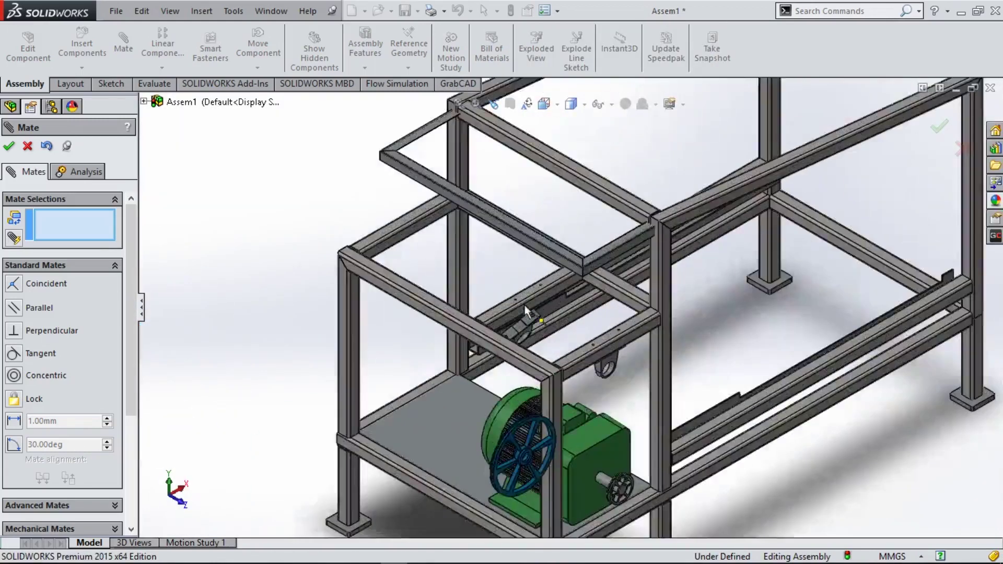
scroll(525, 305, down, 4)
click(553, 349)
click(556, 272)
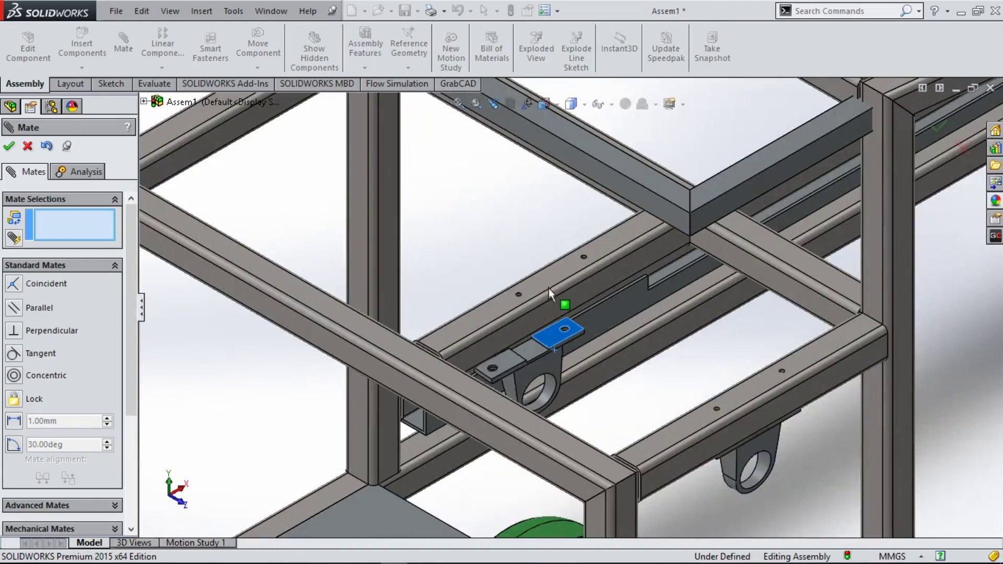
Step: Make the bracket's bolt hole concentric with the frame rail's dowel hole
scroll(601, 289, down, 4)
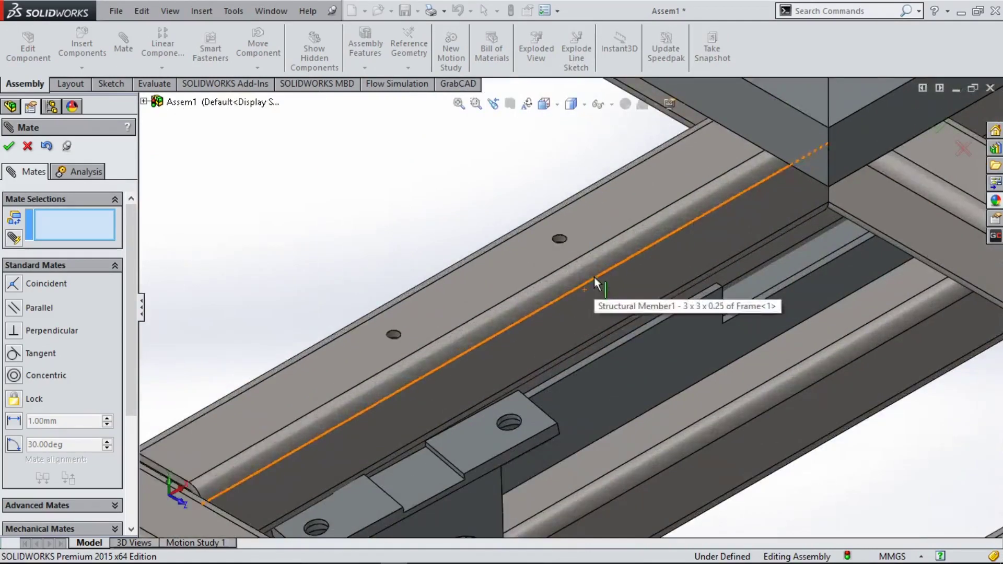
scroll(562, 242, down, 3)
click(564, 248)
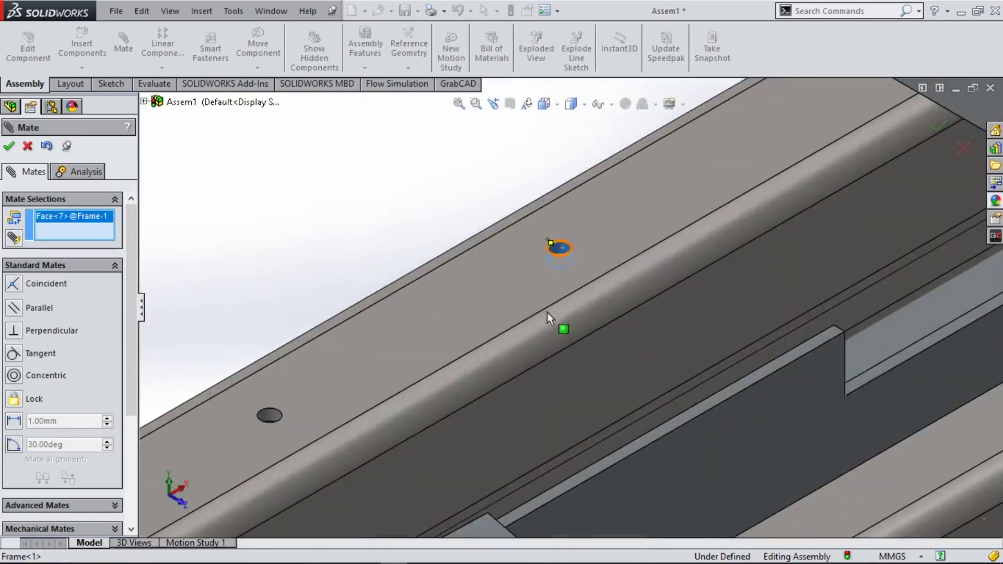
scroll(547, 313, up, 2)
scroll(523, 470, down, 2)
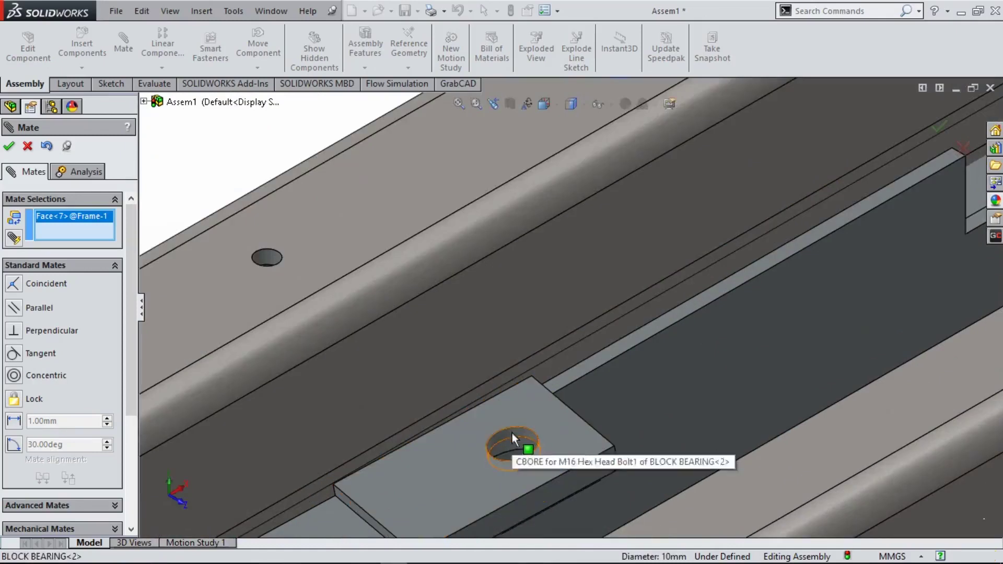
click(512, 433)
click(692, 459)
Step: Rotate the bracket and make its other bolt hole concentric with the matching rail hole
scroll(688, 456, up, 3)
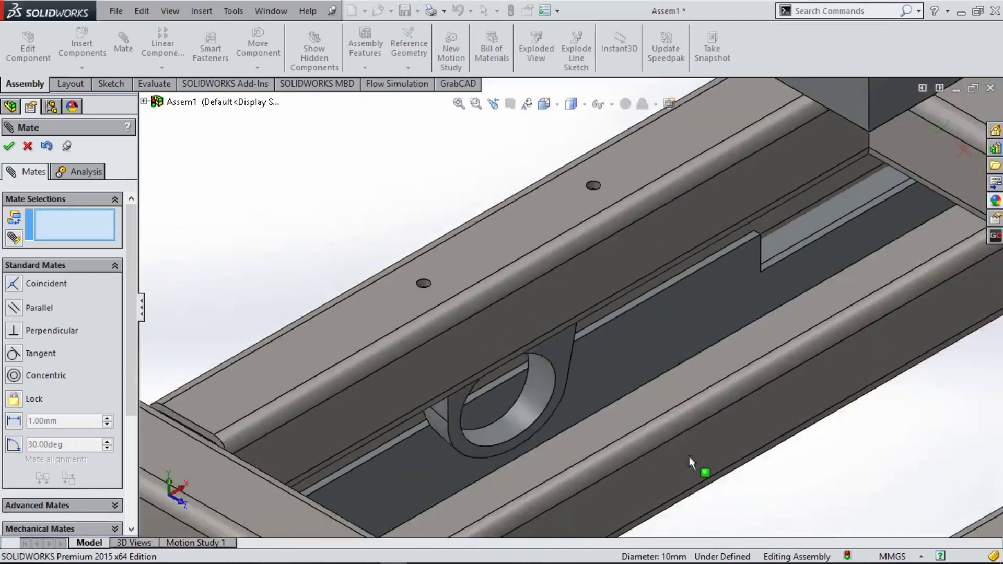
scroll(608, 517, down, 2)
drag(608, 517, 491, 444)
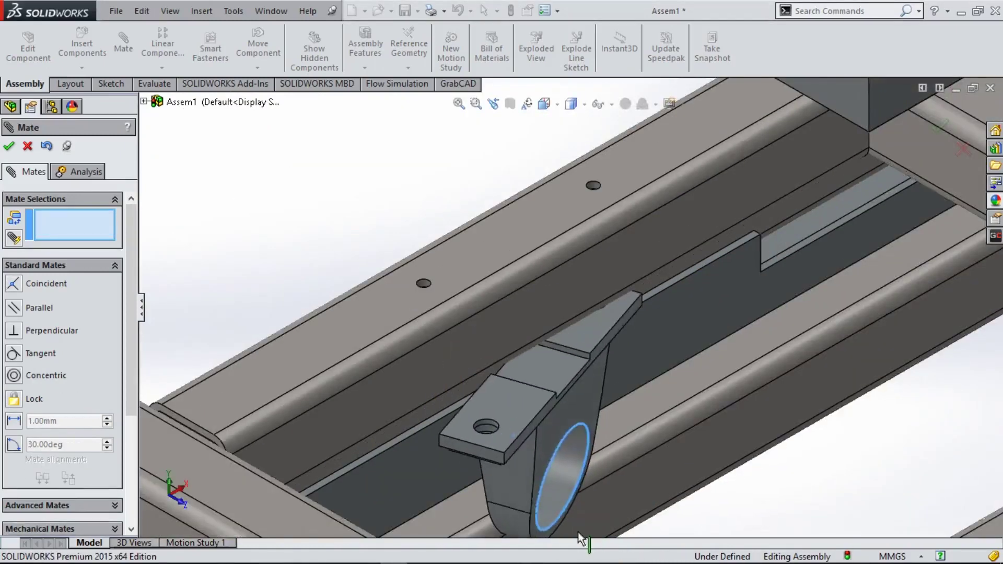
scroll(490, 444, down, 3)
click(515, 307)
scroll(475, 290, up, 3)
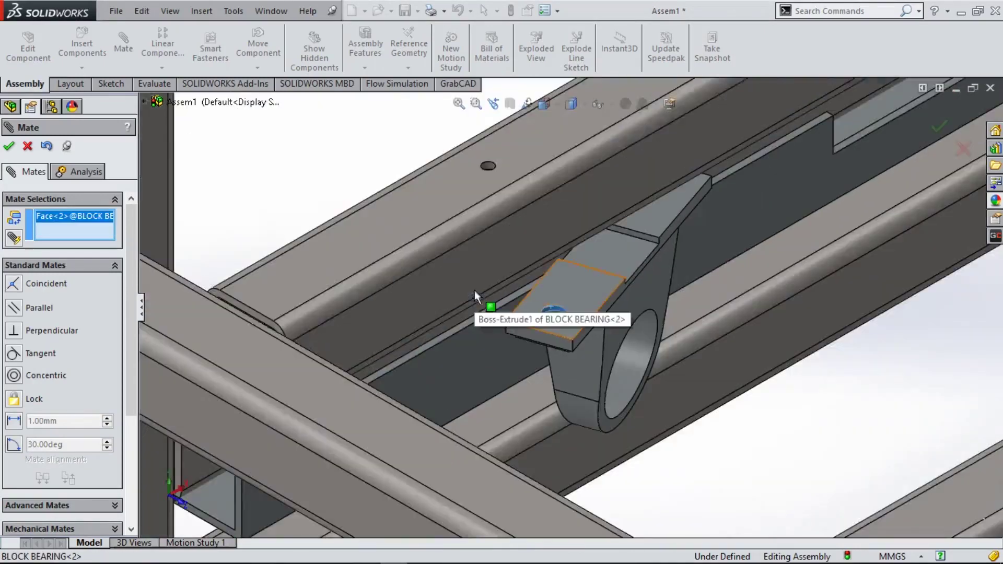
scroll(522, 233, down, 3)
click(523, 230)
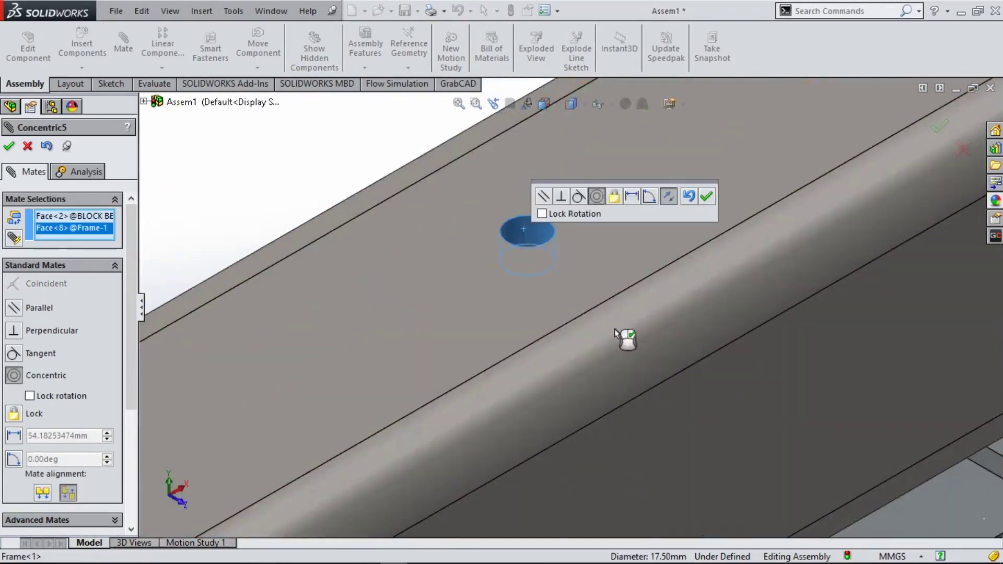
scroll(653, 350, up, 2)
click(703, 194)
Step: Mate the bracket's top face coincident with the frame rail face and finish mating
scroll(741, 318, up, 3)
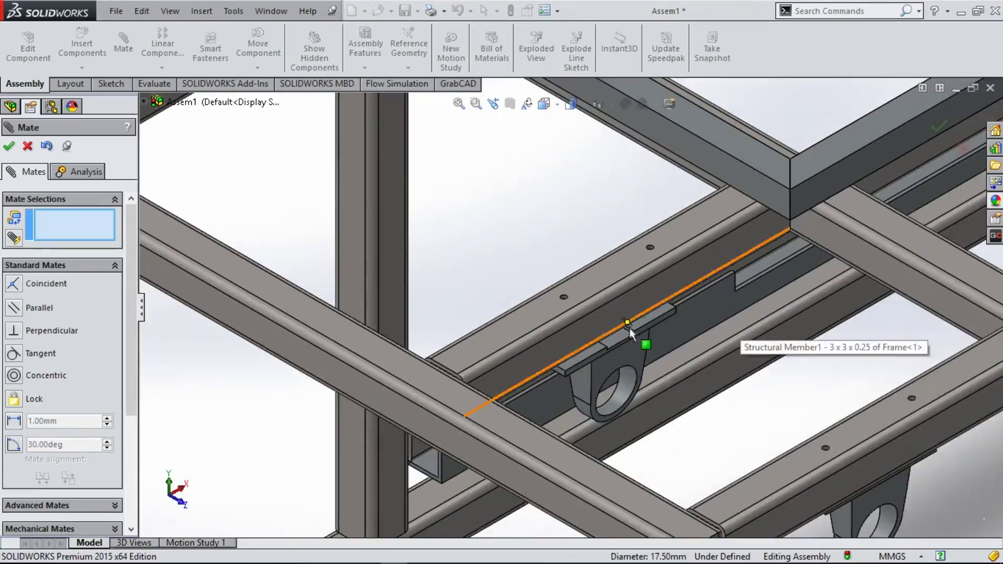
click(583, 356)
key(space)
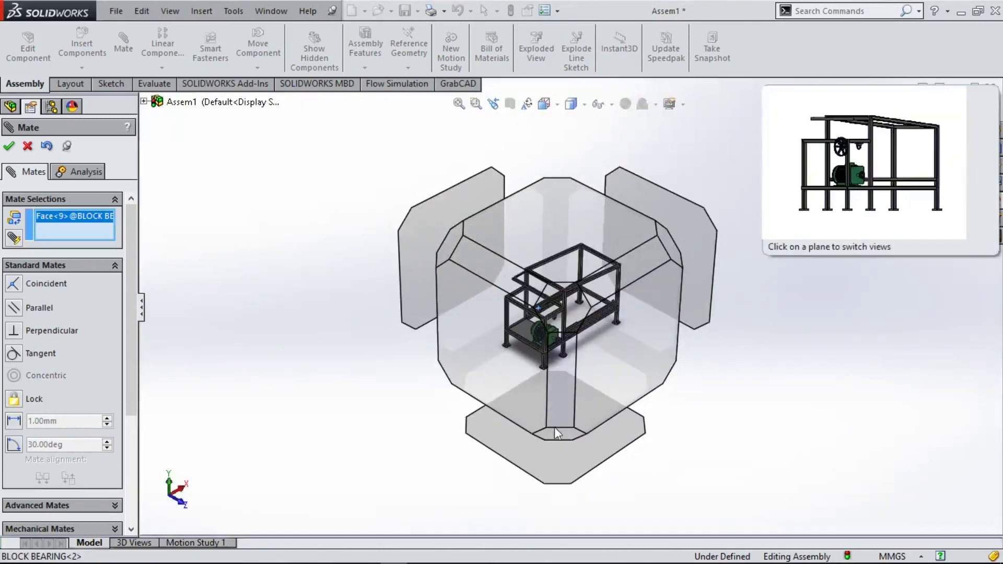
click(555, 434)
scroll(517, 259, down, 3)
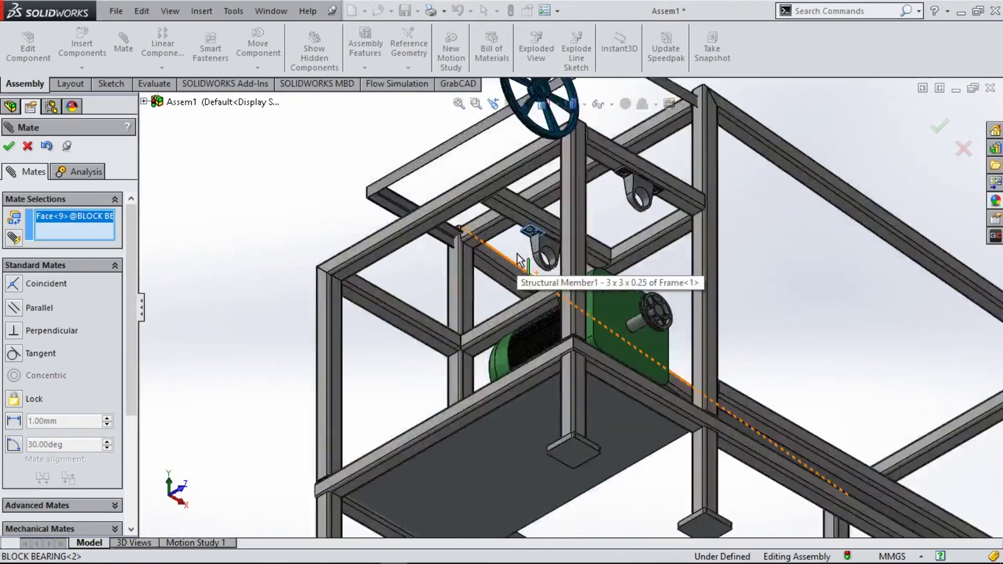
scroll(580, 188, down, 3)
click(587, 179)
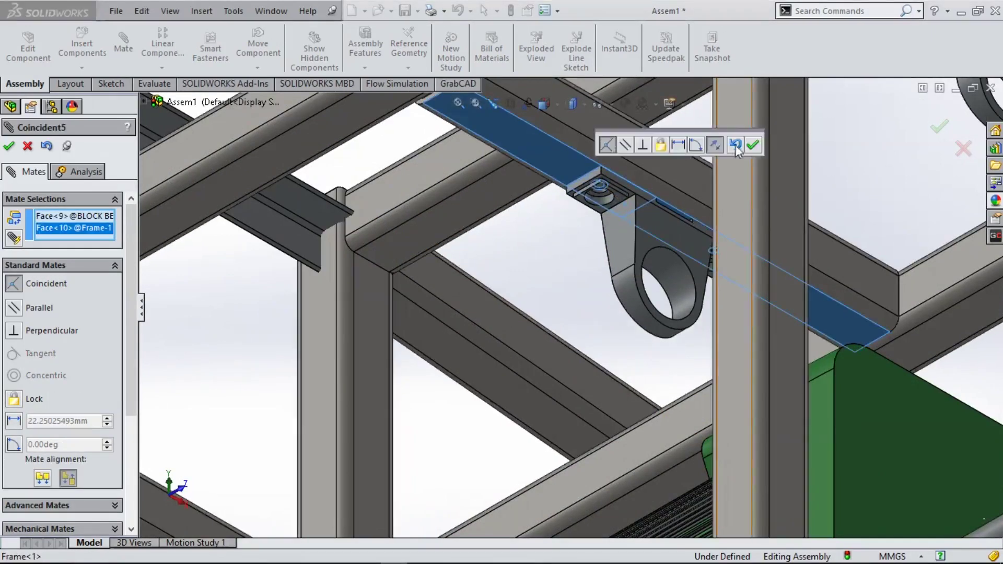
click(753, 145)
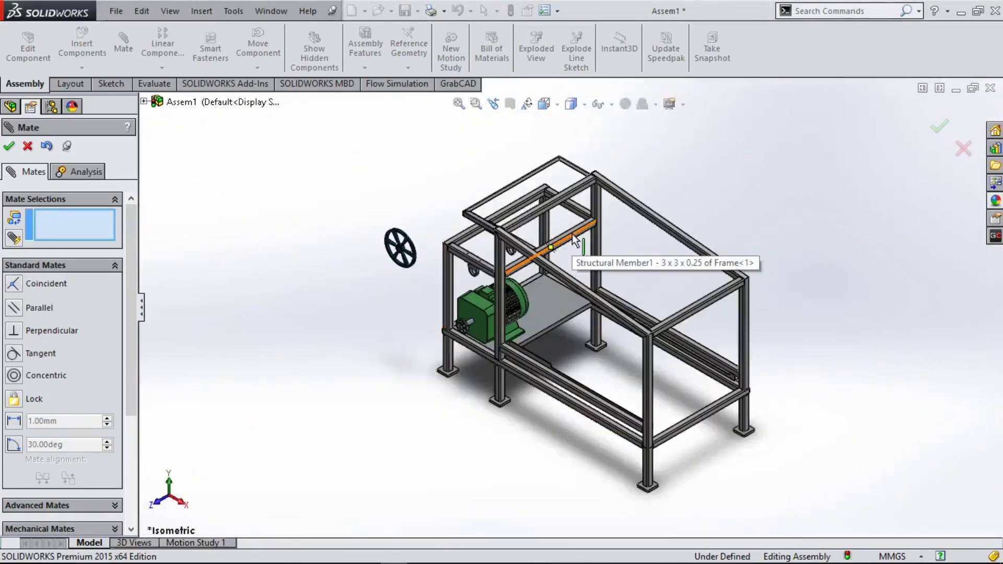
click(8, 146)
Step: Browse from Insert Components into the Grain selector machine folder
click(81, 50)
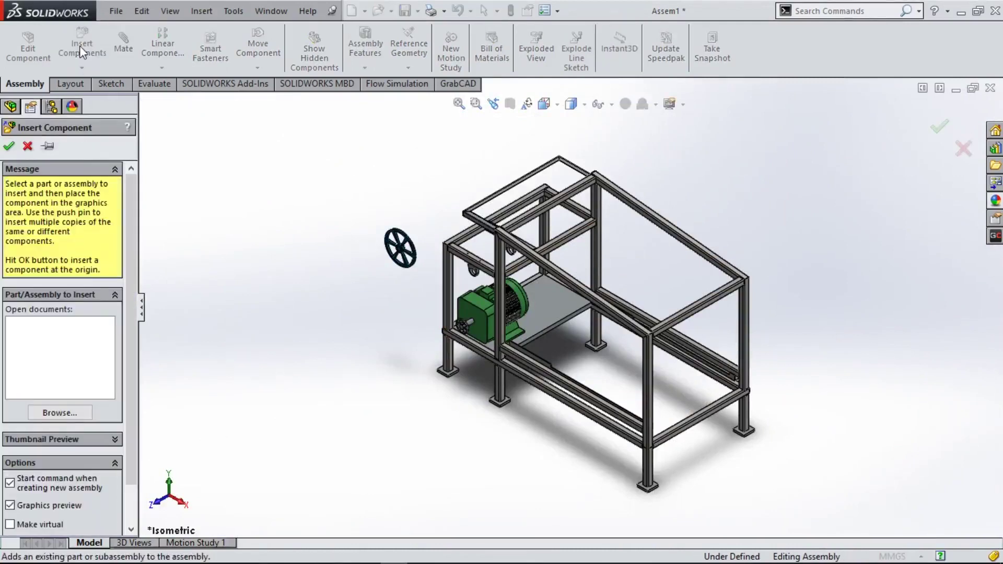
click(61, 413)
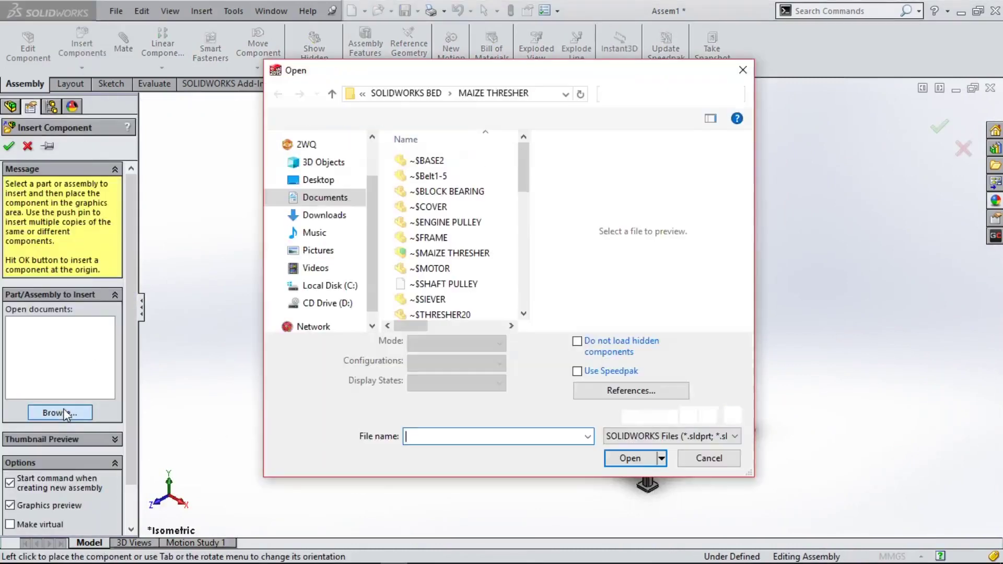
click(408, 95)
double_click(415, 202)
scroll(459, 328, down, 1)
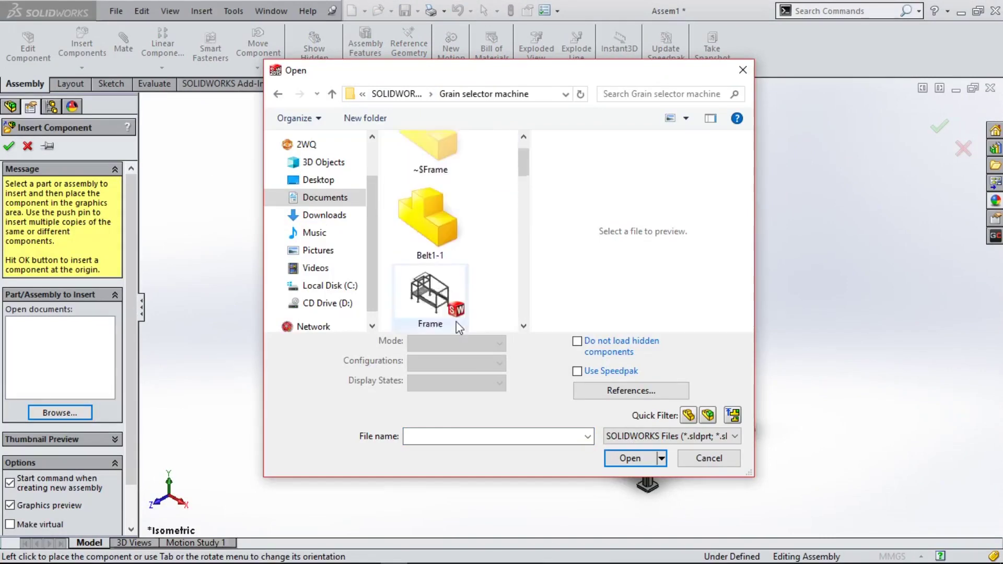
scroll(459, 328, down, 2)
scroll(459, 328, down, 2)
scroll(459, 328, down, 2)
scroll(459, 328, down, 1)
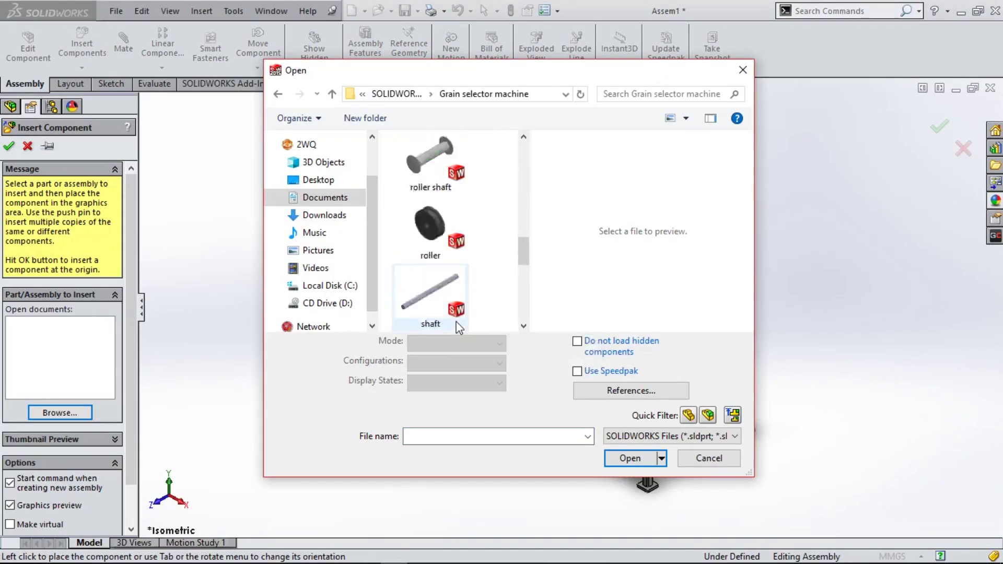
scroll(459, 327, up, 3)
Step: Select the hopper, shaft and yoke roller parts and load them
click(440, 325)
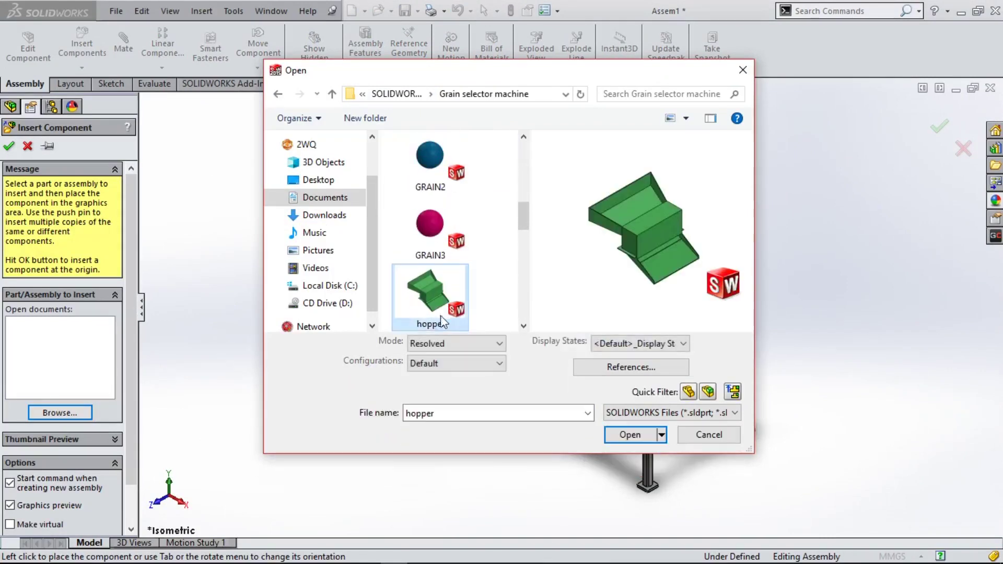
ctrl+scroll(439, 314, down, 2)
ctrl+click(420, 208)
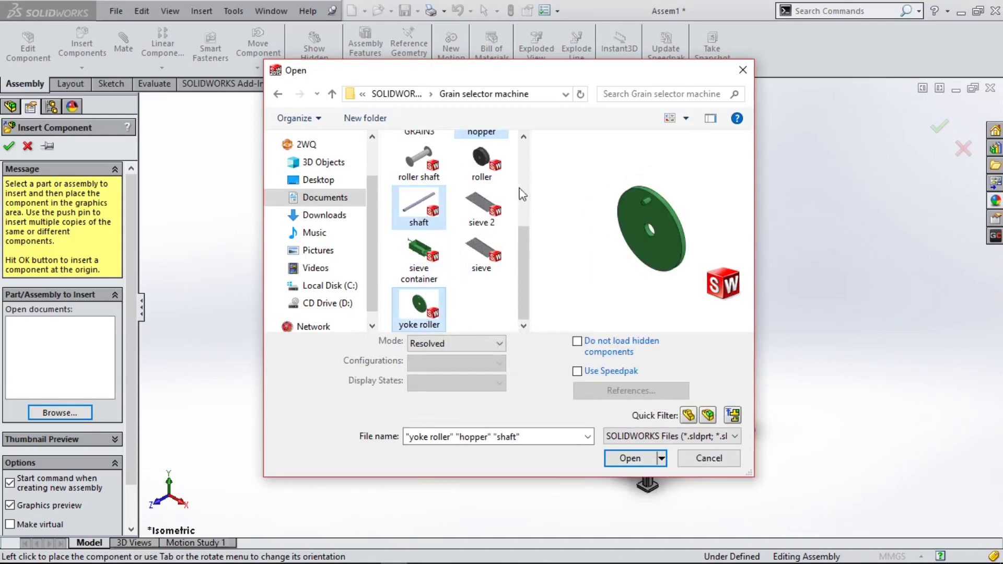
scroll(524, 141, up, 2)
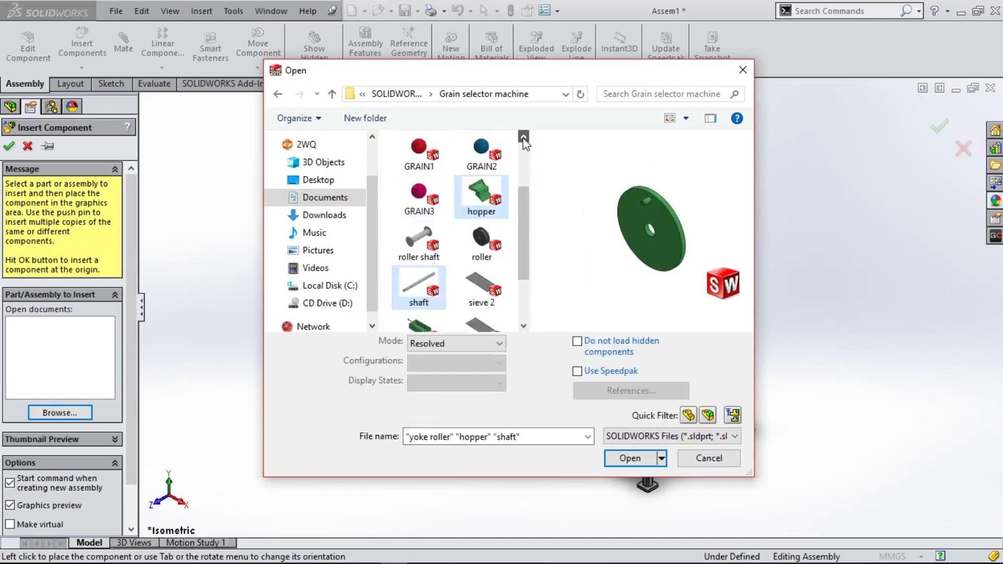
scroll(524, 141, up, 2)
scroll(520, 293, down, 3)
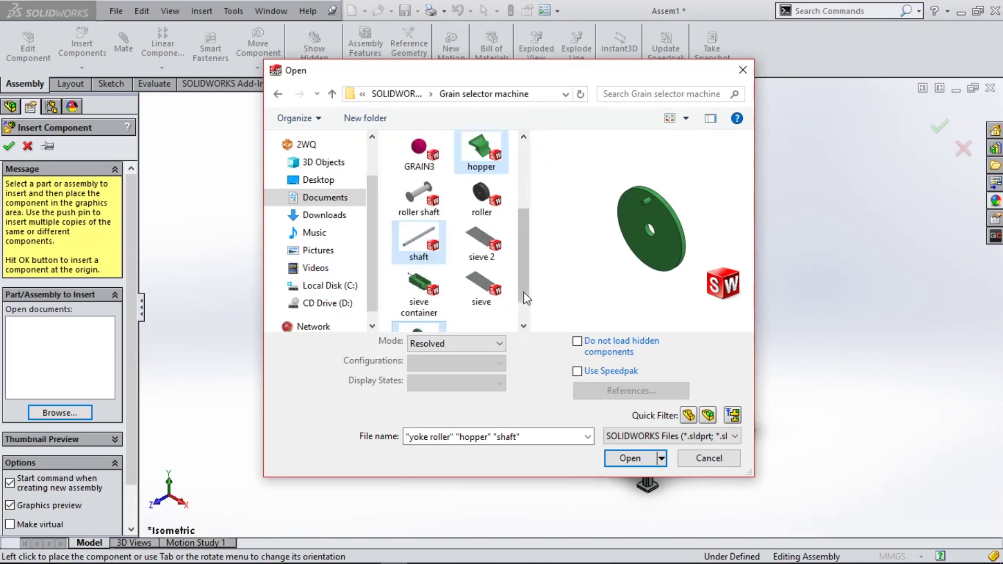
scroll(524, 302, down, 1)
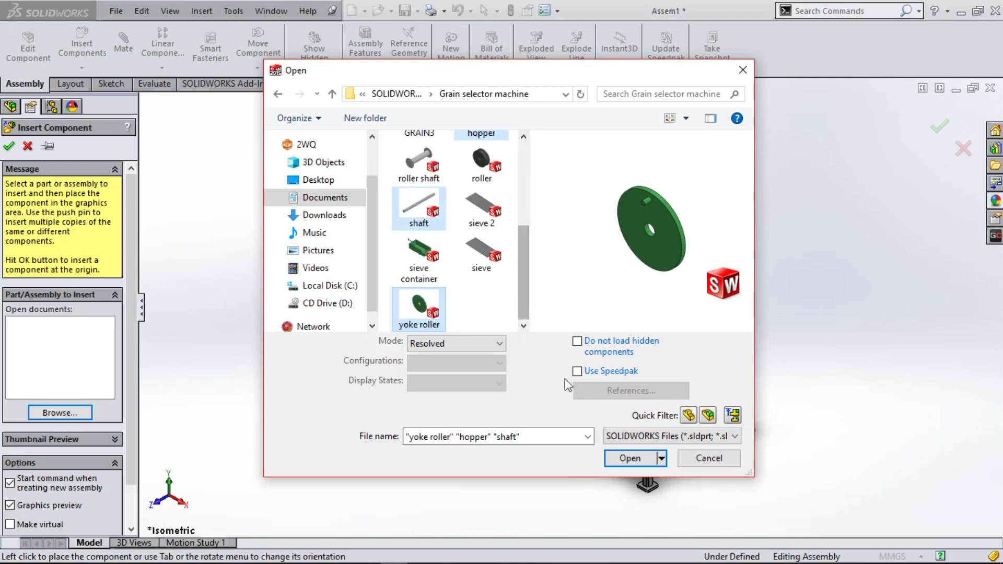
click(629, 458)
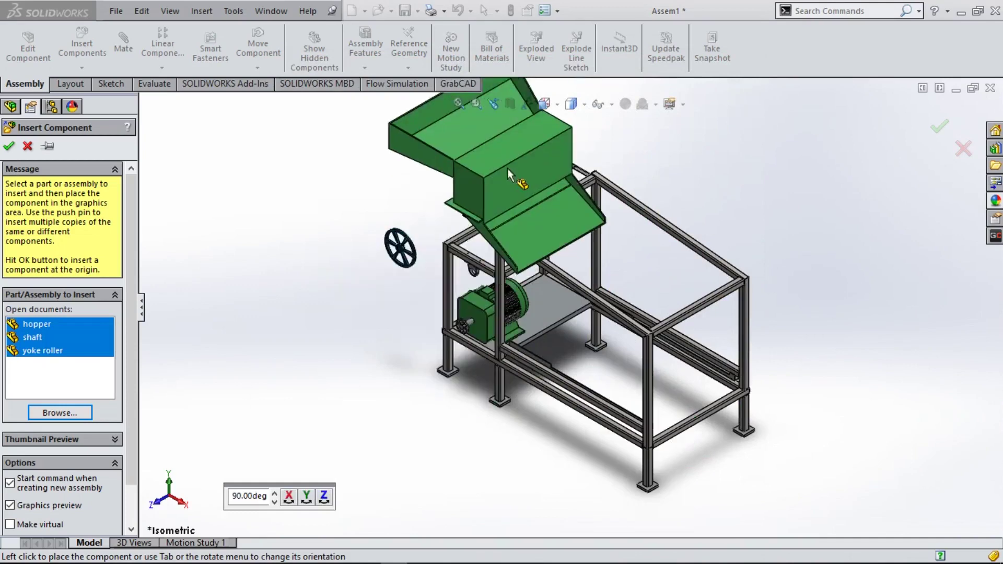
Step: Place the hopper above the frame, the shaft to its left, and the yoke roller beside it
click(510, 158)
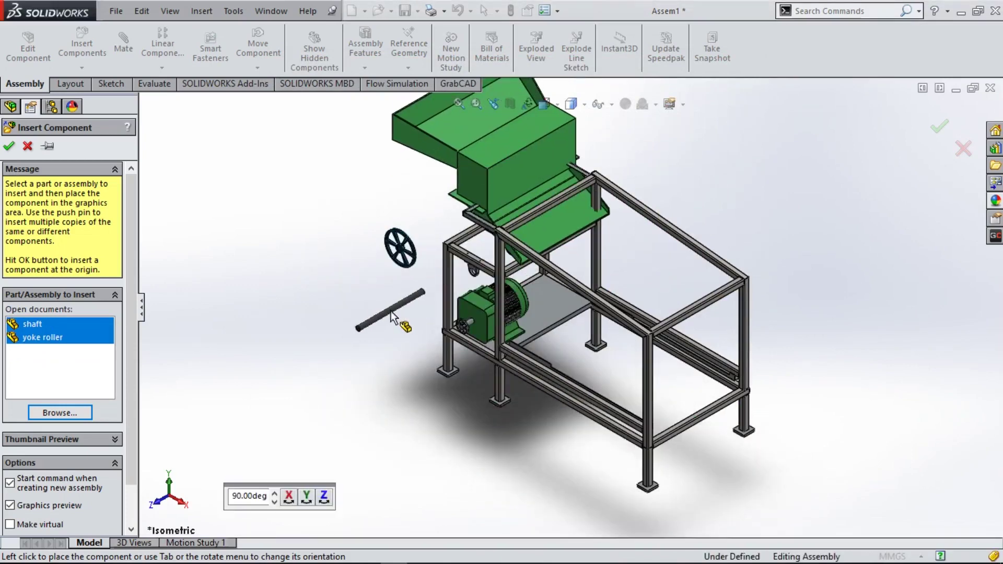
click(417, 316)
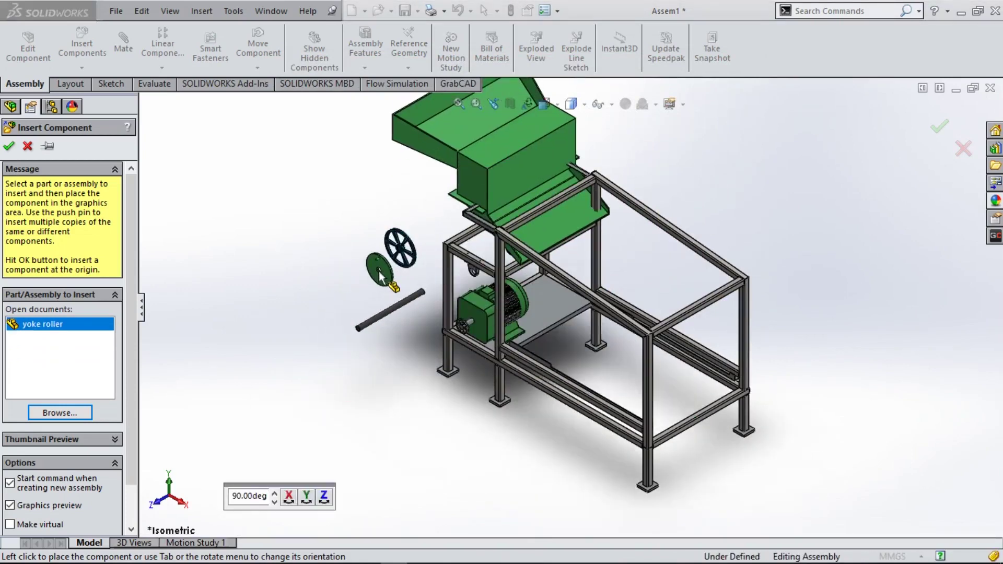
click(380, 272)
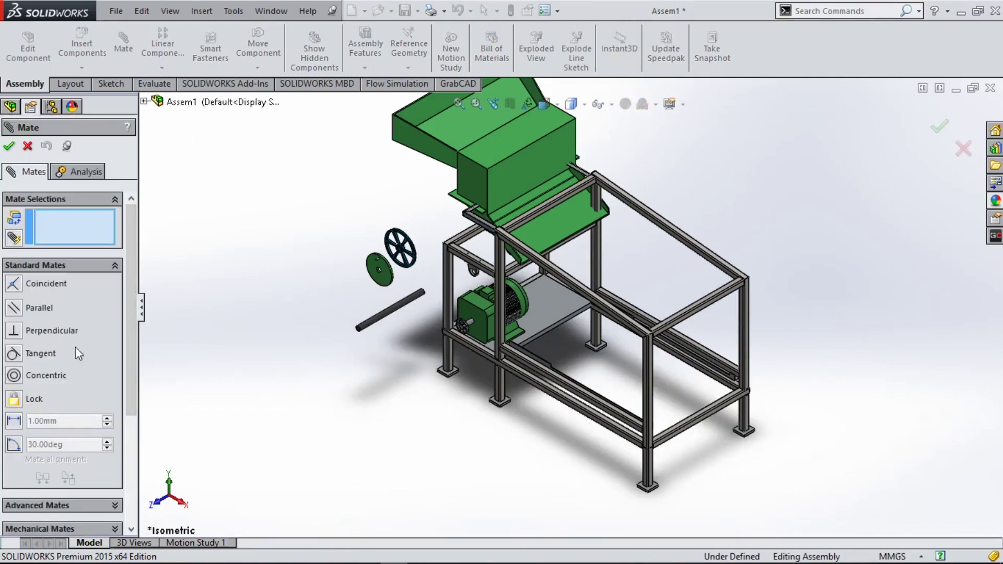
Step: Start a Width mate using the two opposite frame member faces as width references
click(117, 507)
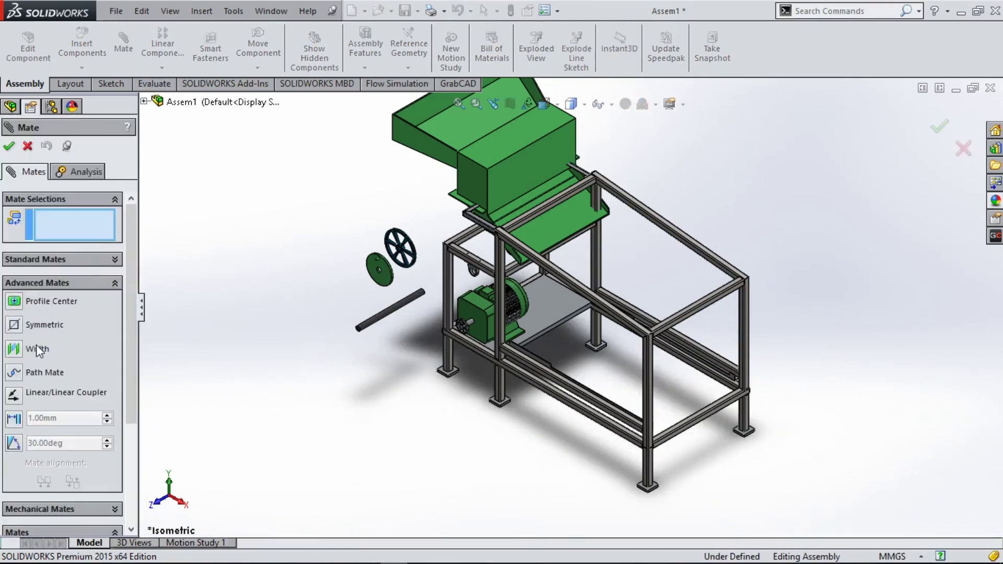
click(38, 350)
scroll(494, 232, down, 5)
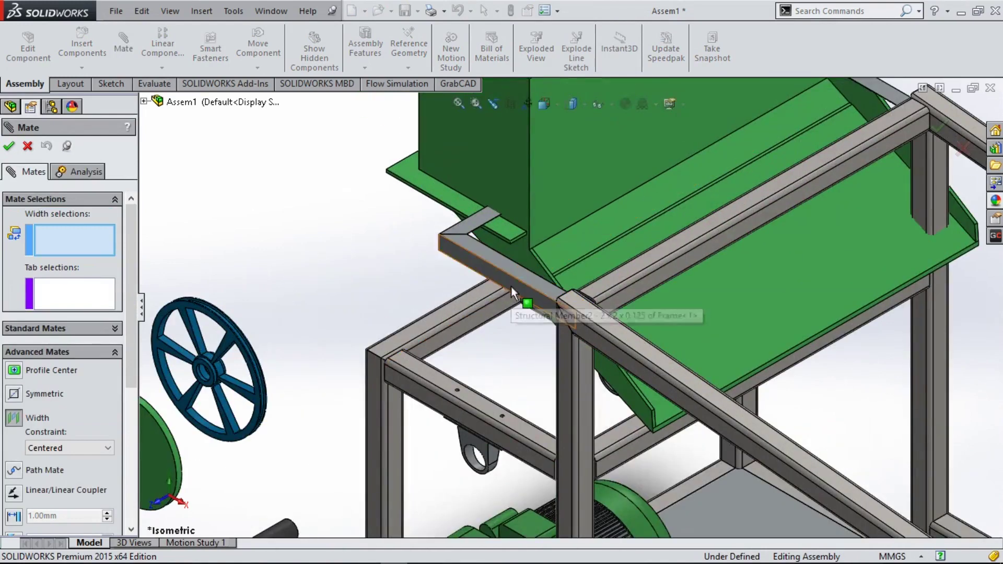
click(511, 286)
scroll(512, 292, up, 6)
key(space)
click(674, 247)
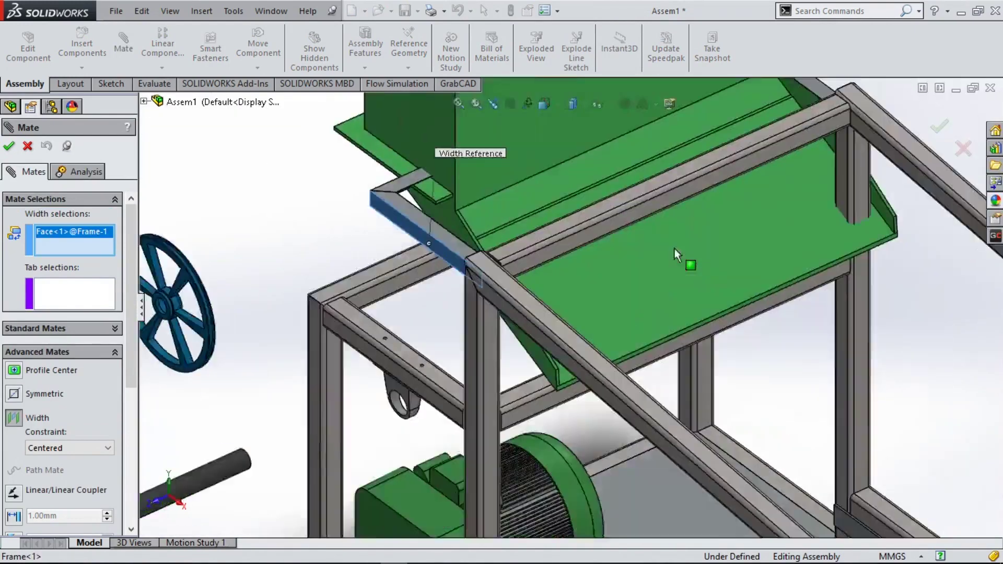
scroll(670, 284, down, 4)
scroll(669, 284, down, 4)
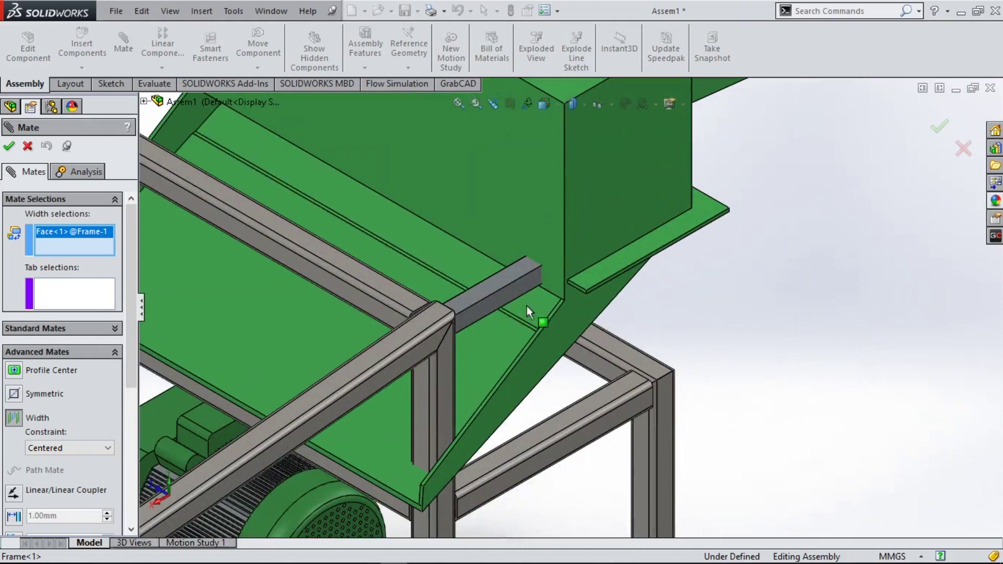
click(483, 305)
Step: Add the hopper's opposite side faces as tab references to centre it across the frame
click(576, 303)
key(space)
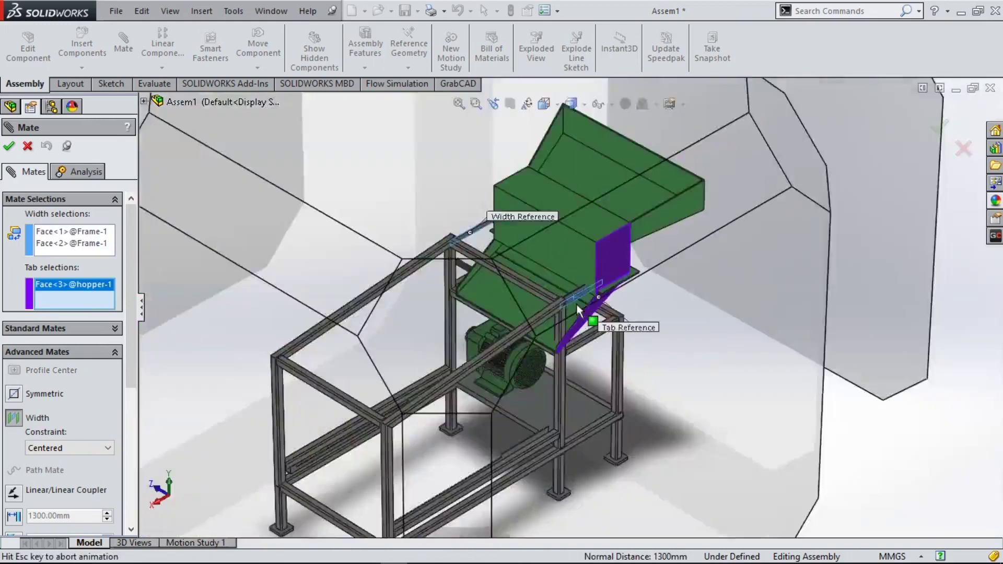
click(447, 246)
scroll(574, 240, down, 3)
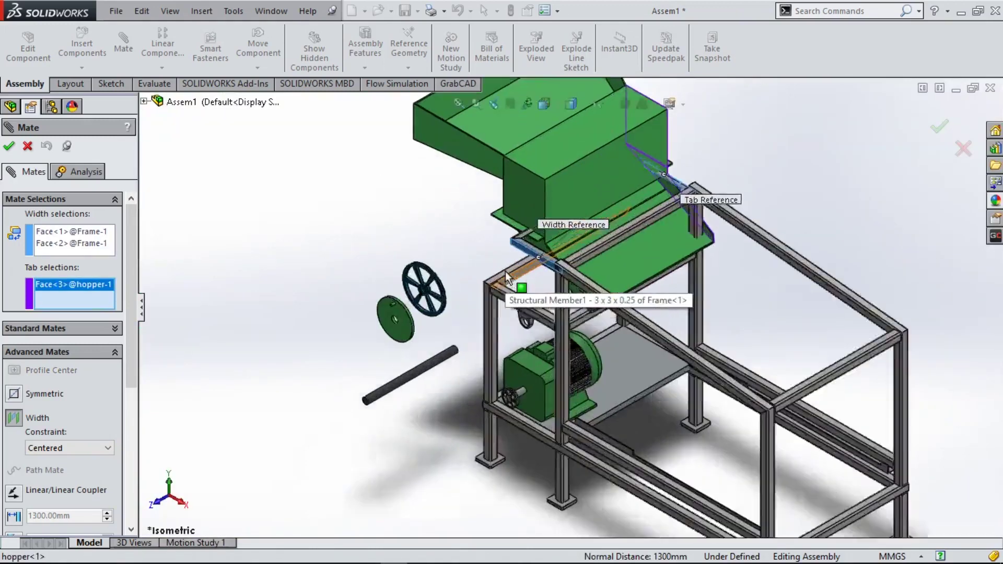
scroll(575, 240, down, 3)
click(575, 239)
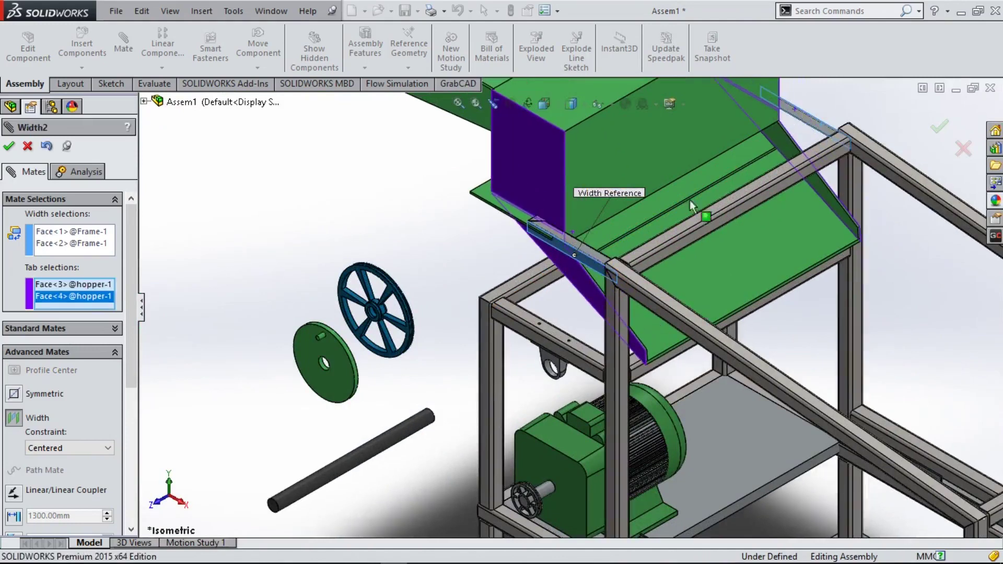
click(9, 147)
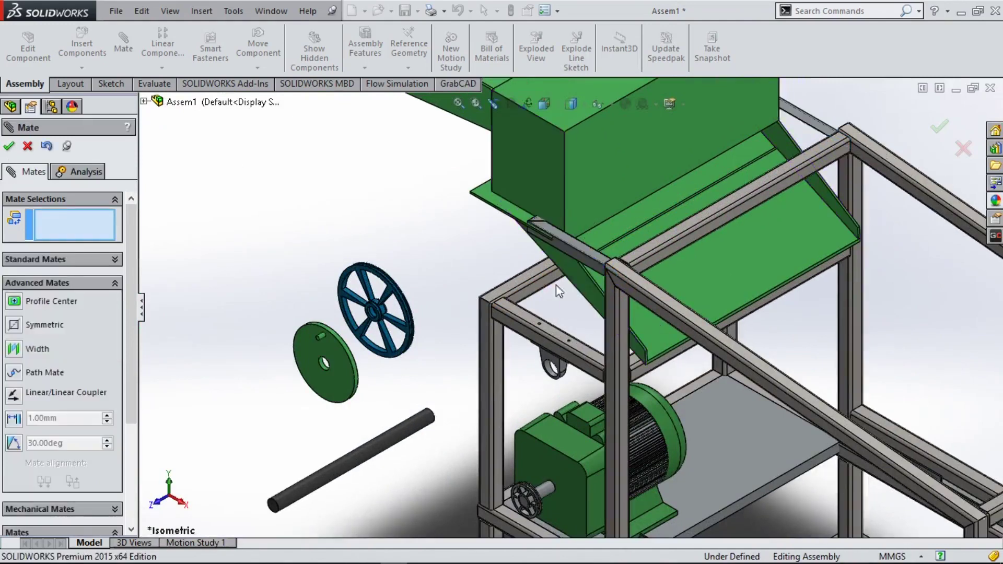
Step: Mate the hopper's bottom flange face coincident with the frame beam's top face
middle_drag(556, 285, 321, 336)
scroll(321, 336, up, 5)
click(205, 347)
scroll(308, 402, down, 5)
scroll(405, 402, up, 3)
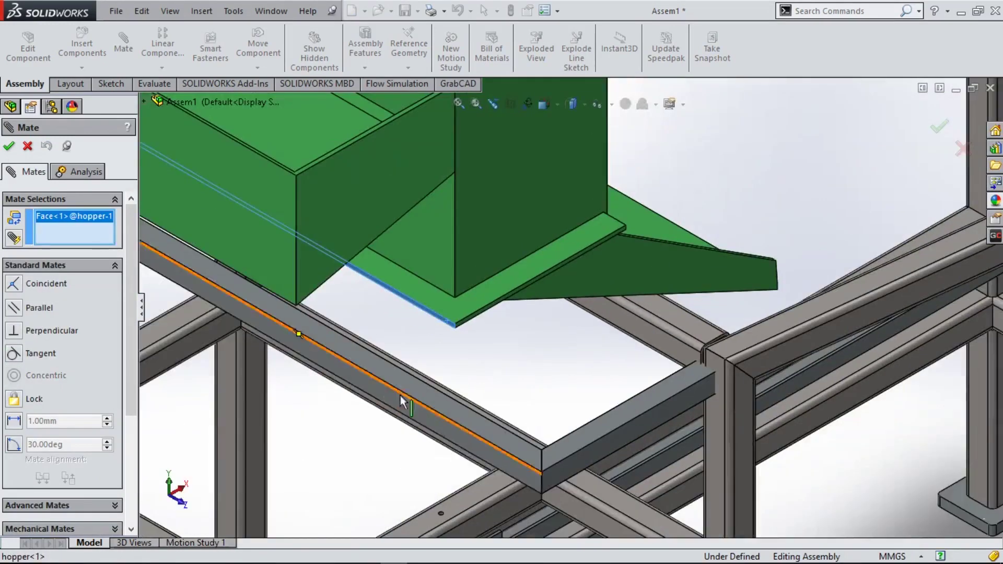
click(402, 409)
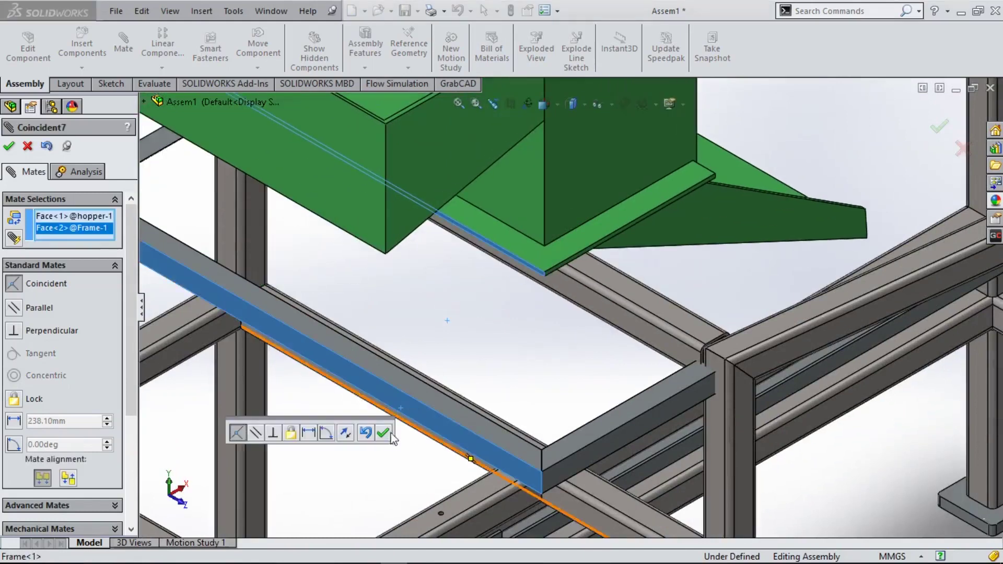
click(382, 432)
Step: Add a second coincident mate between another frame beam face and the hopper, then view isometric
click(442, 407)
scroll(443, 405, down, 5)
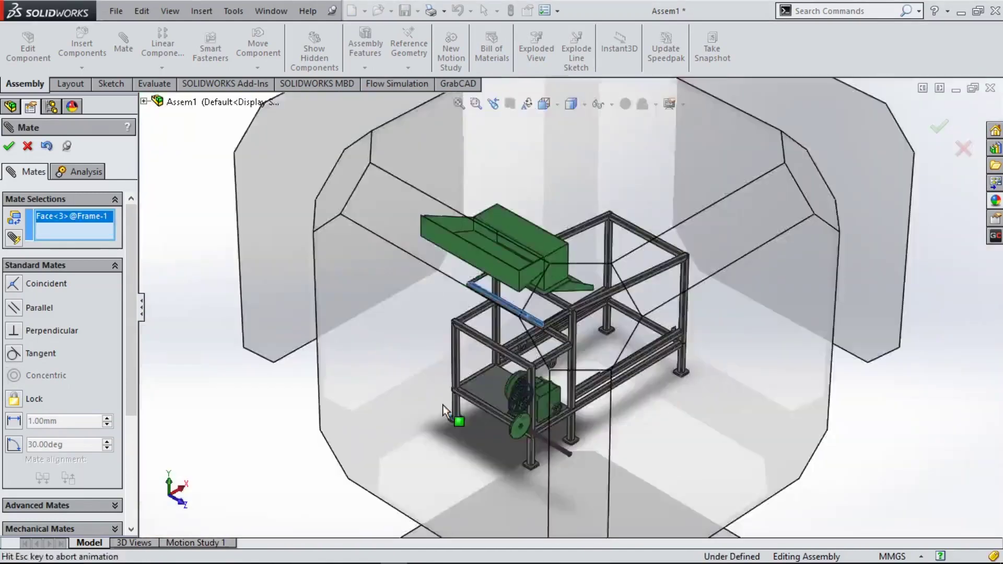
scroll(559, 428, up, 5)
scroll(559, 430, down, 5)
scroll(515, 261, up, 3)
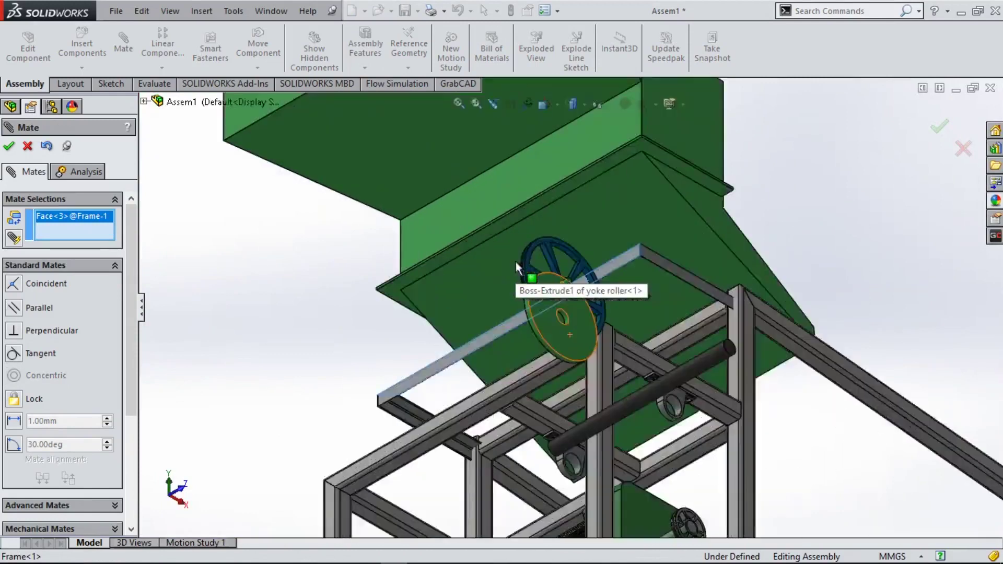
scroll(441, 239, up, 2)
click(441, 242)
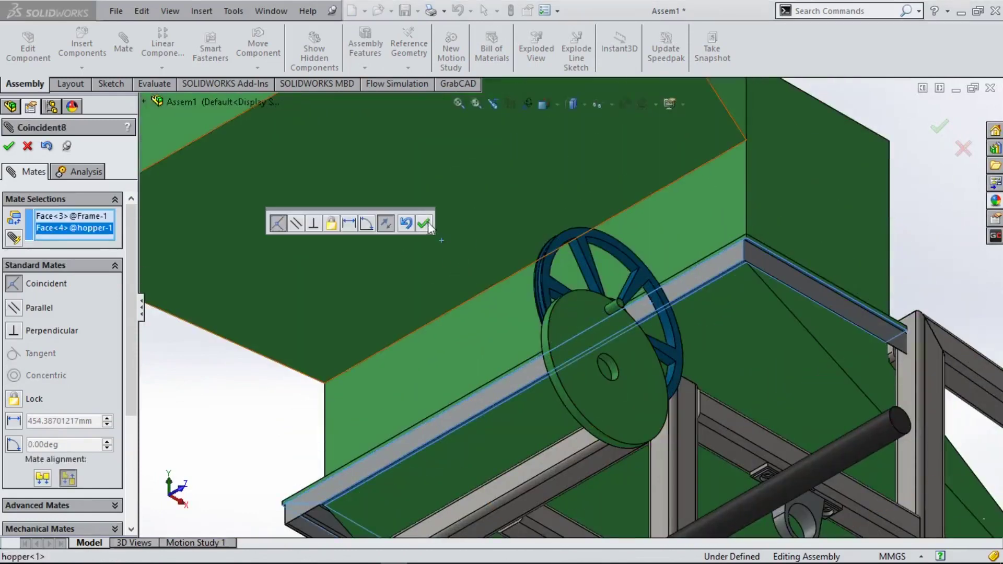
click(427, 222)
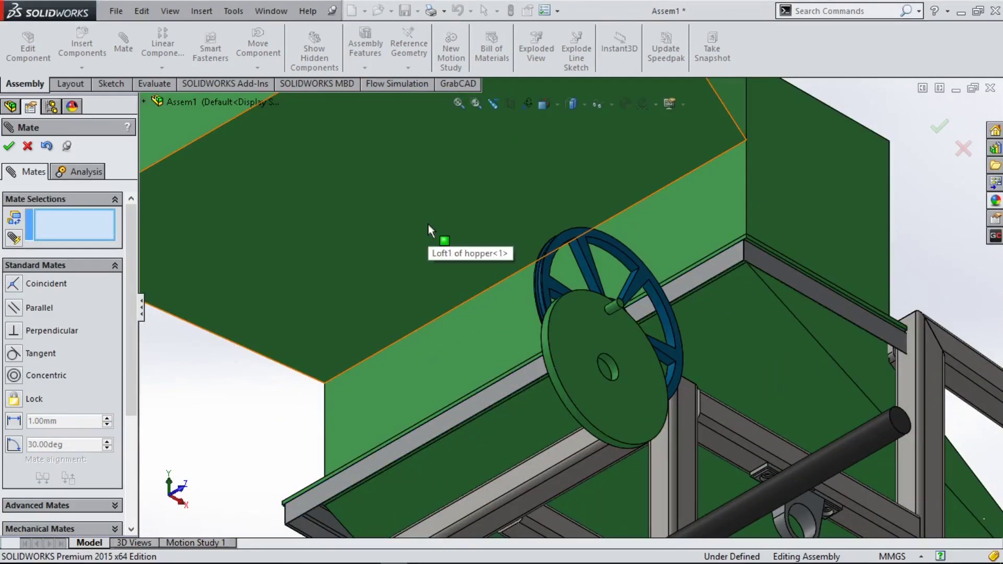
key(ctrl+7)
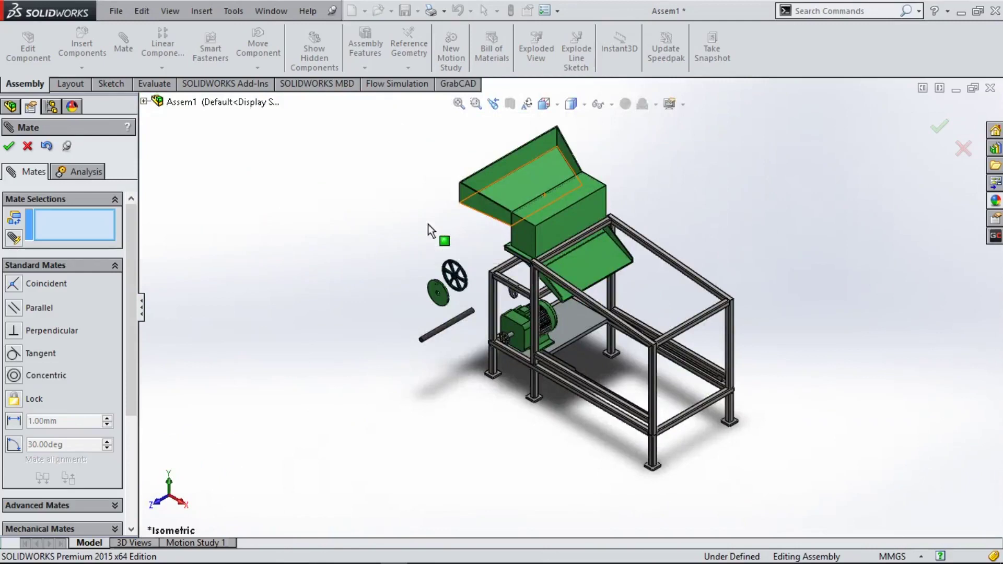
Step: Close the mate settings and add in the Toolbox library from the Design Library pane
click(9, 148)
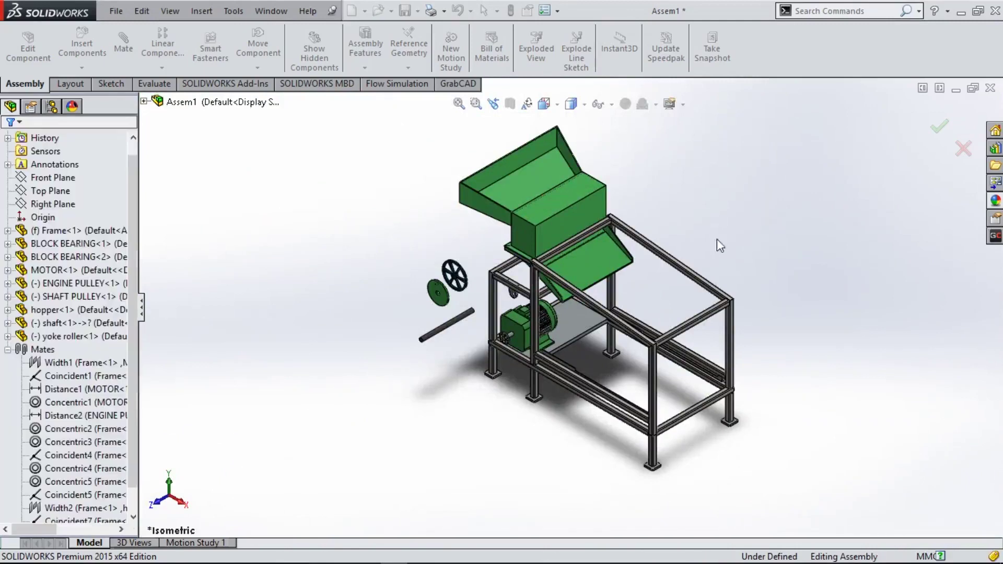
click(995, 200)
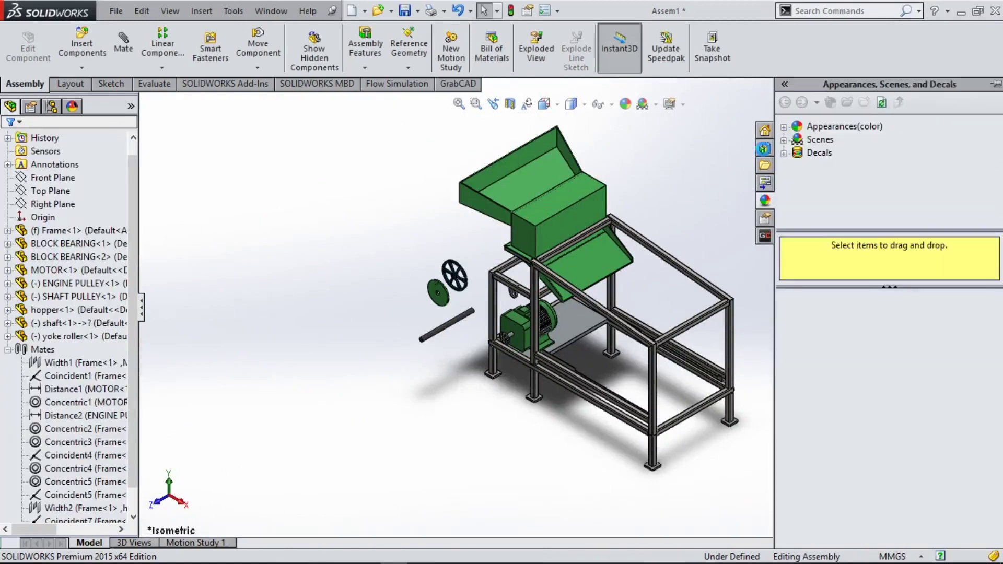
click(764, 148)
click(826, 128)
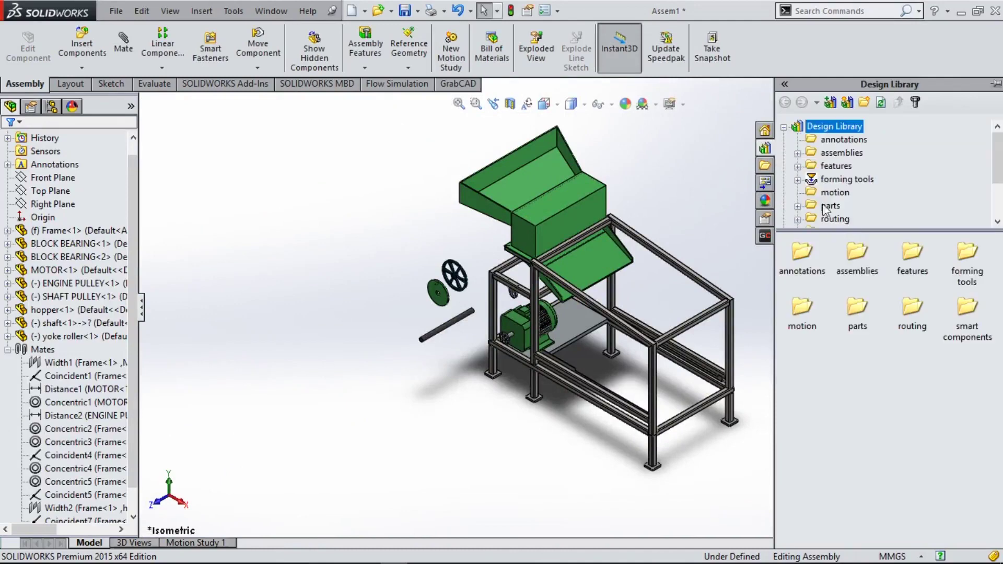
click(783, 128)
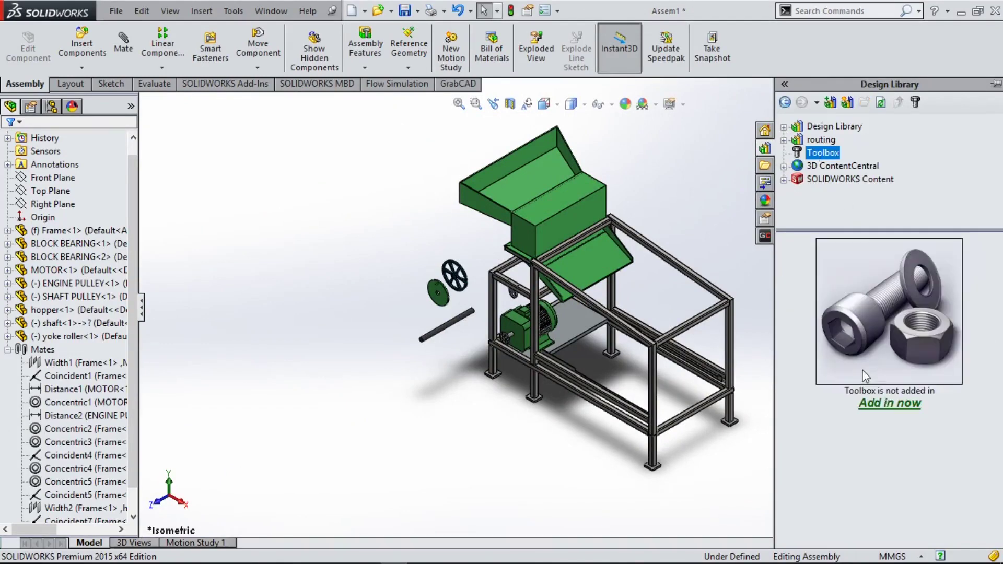
click(889, 405)
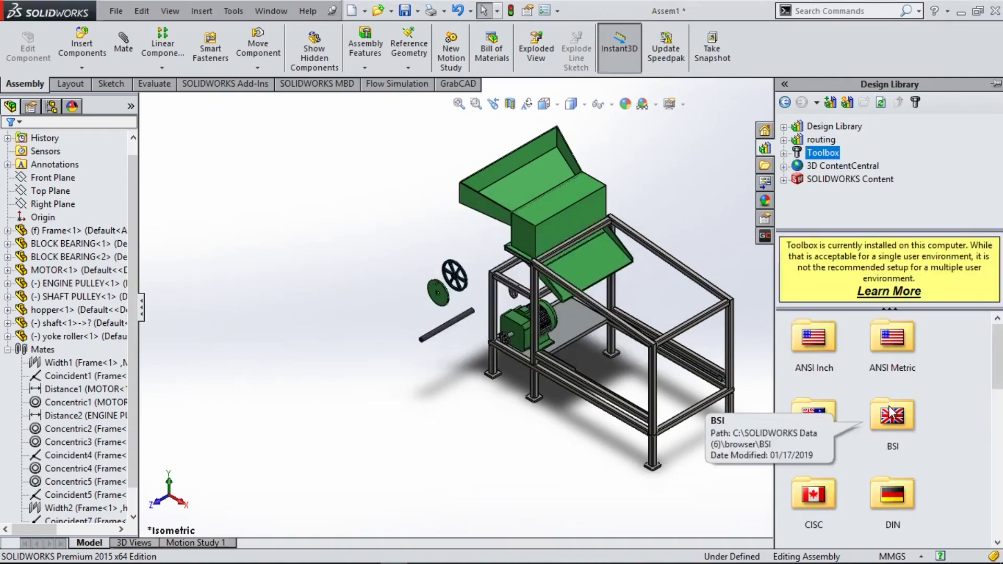
Step: Expand ANSI Metric > Bearings > Ball Bearings and centre the view on the bracket
double_click(884, 352)
double_click(817, 341)
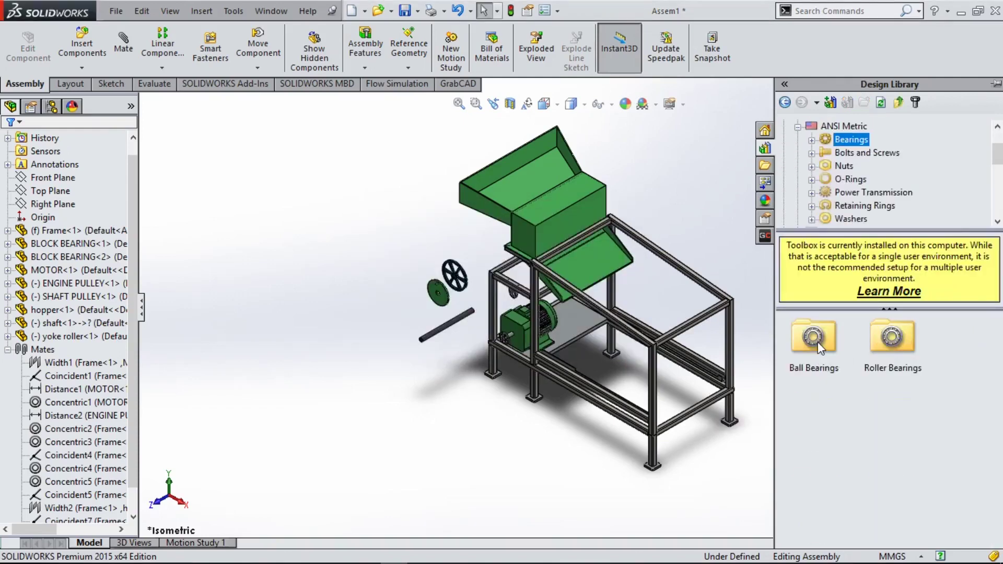
click(817, 341)
double_click(817, 342)
drag(814, 337, 549, 292)
scroll(549, 292, down, 5)
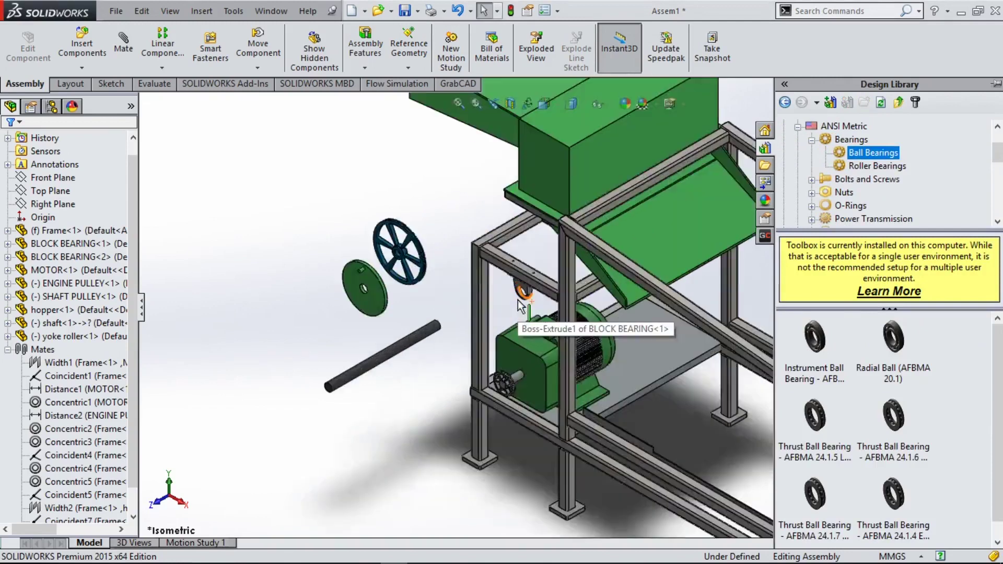
scroll(547, 290, down, 5)
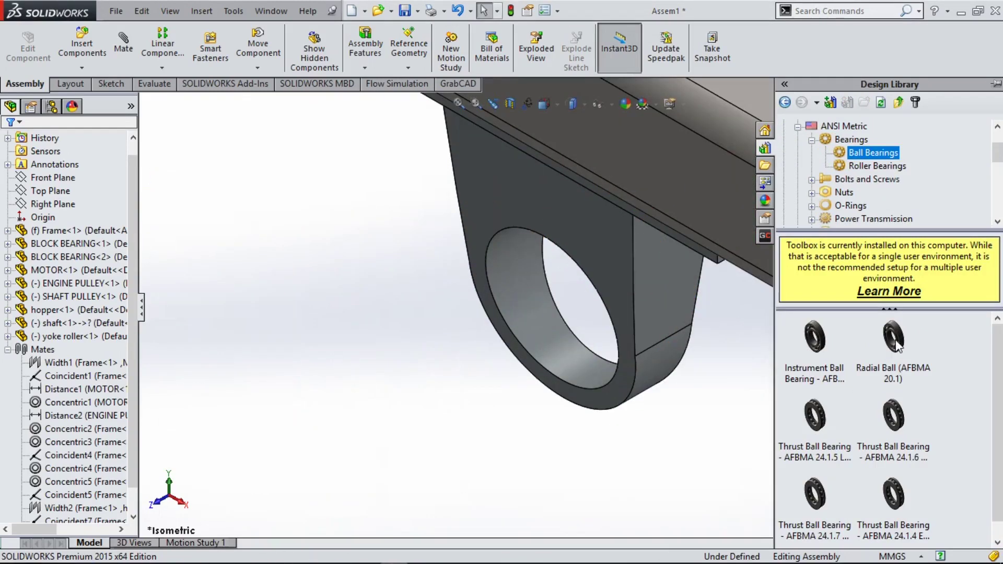
Step: Drop a Radial Ball bearing beside the bracket, sized 58-55 with Detailed display and a cage
drag(896, 342, 527, 320)
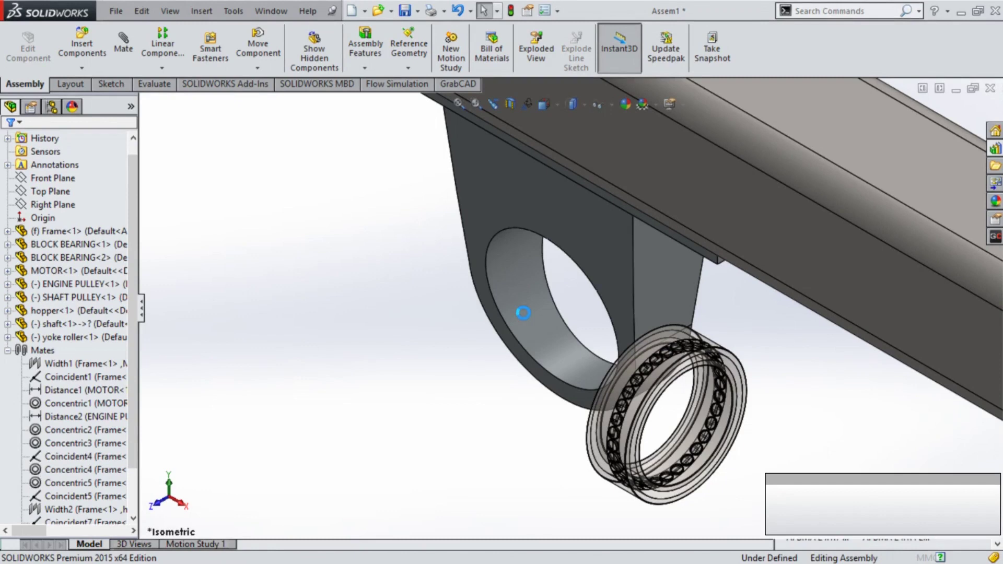
right_click(523, 312)
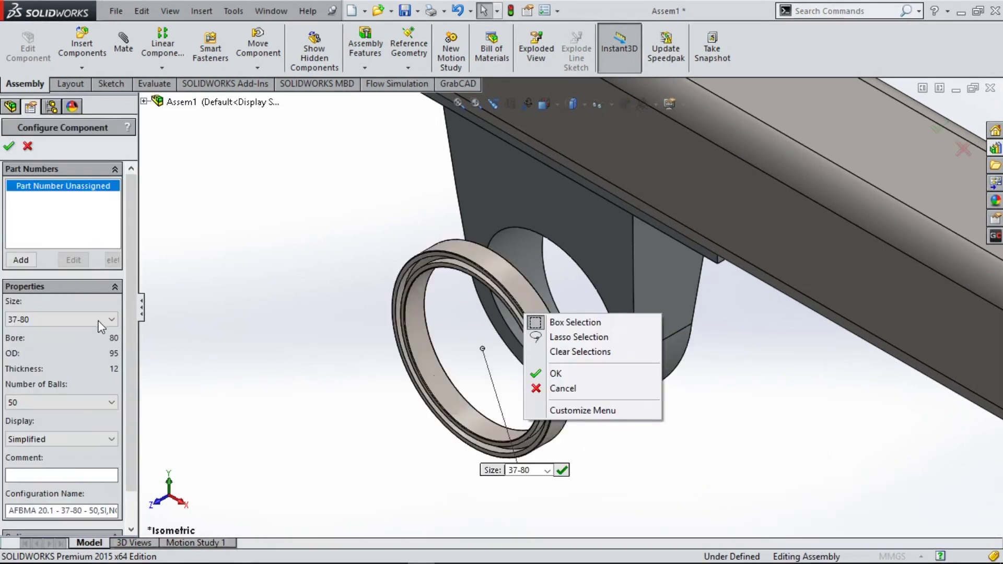
click(101, 326)
scroll(79, 204, up, 3)
scroll(80, 203, up, 3)
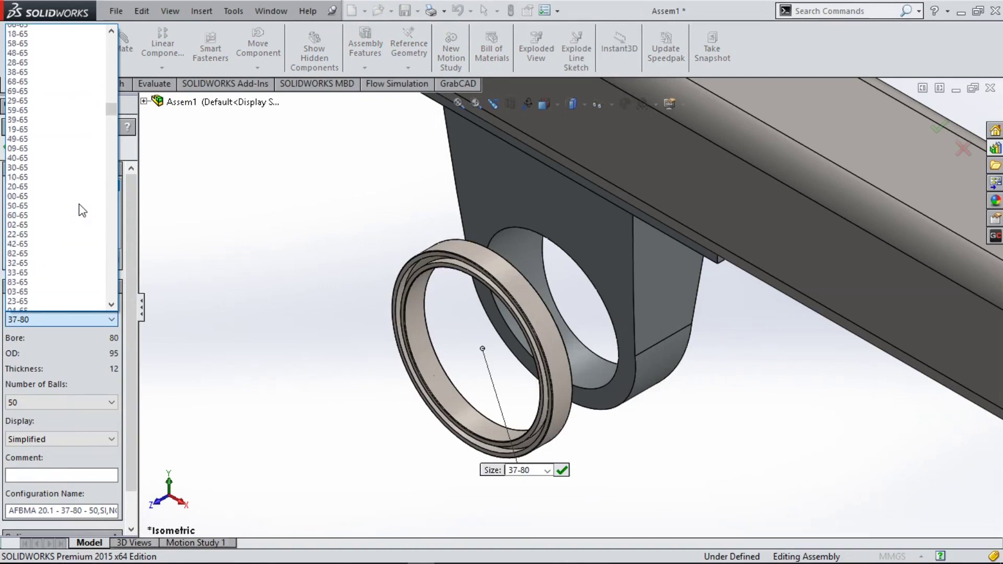
scroll(80, 208, up, 5)
scroll(80, 208, up, 3)
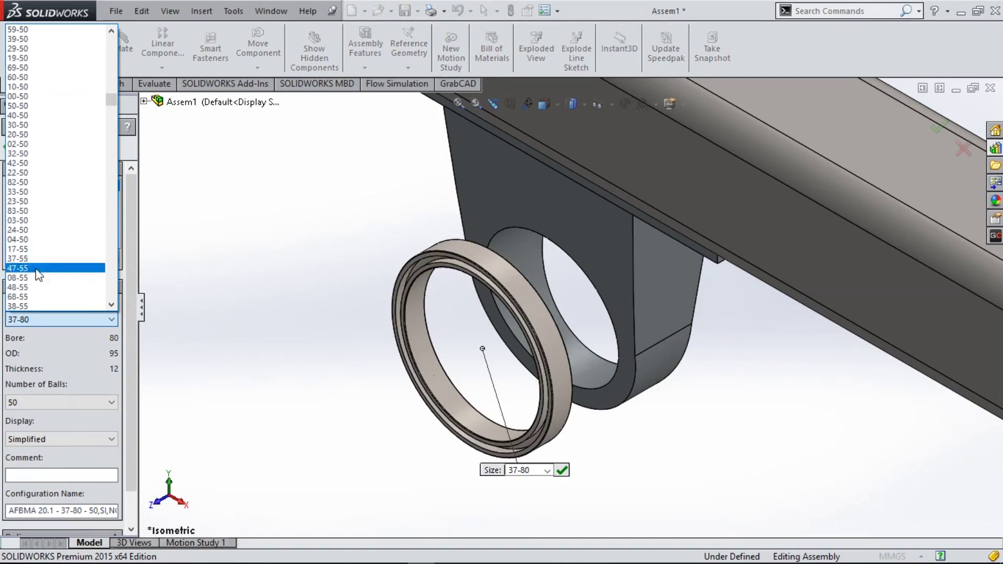
scroll(38, 253, down, 1)
scroll(35, 282, down, 2)
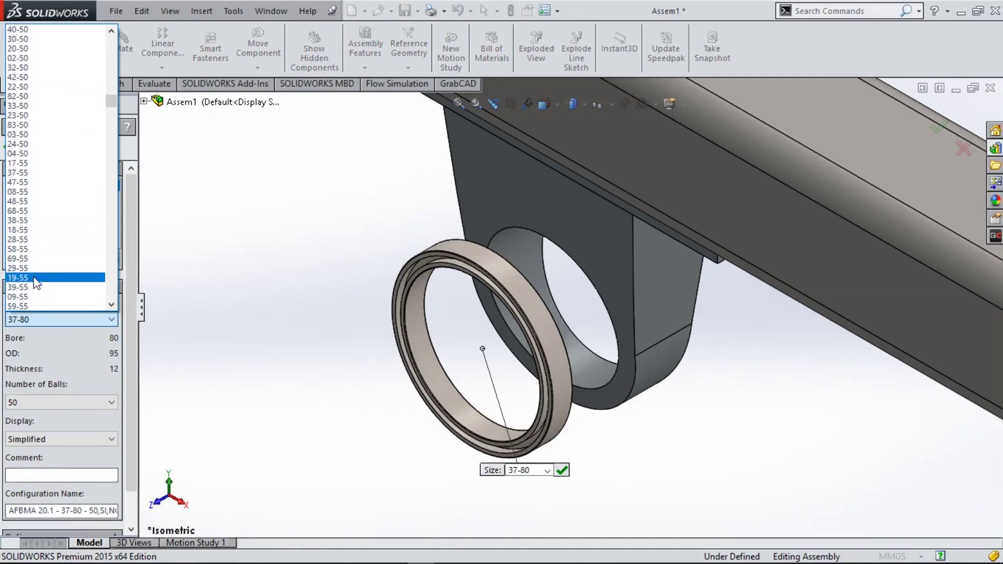
click(35, 250)
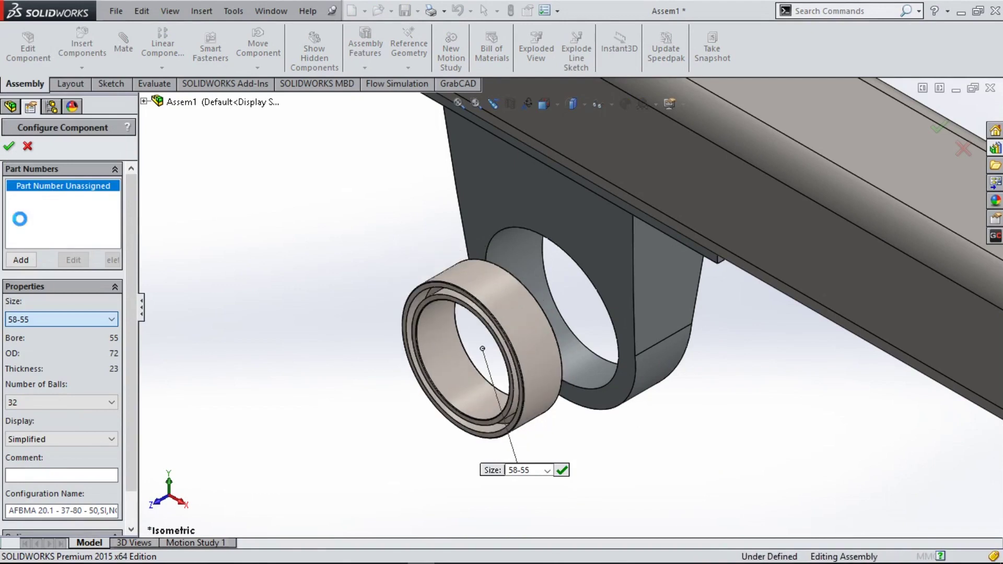
click(116, 439)
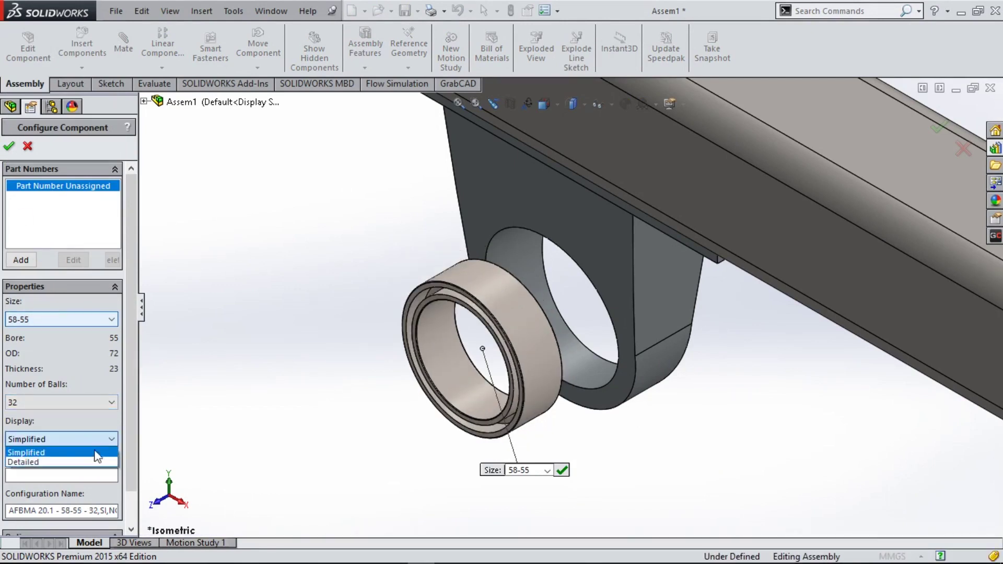
click(84, 462)
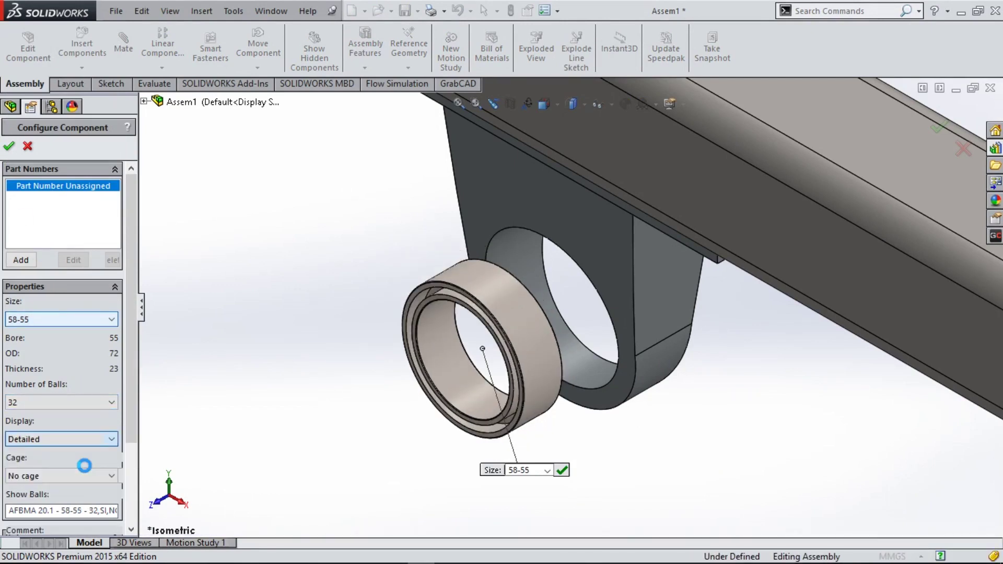
click(111, 475)
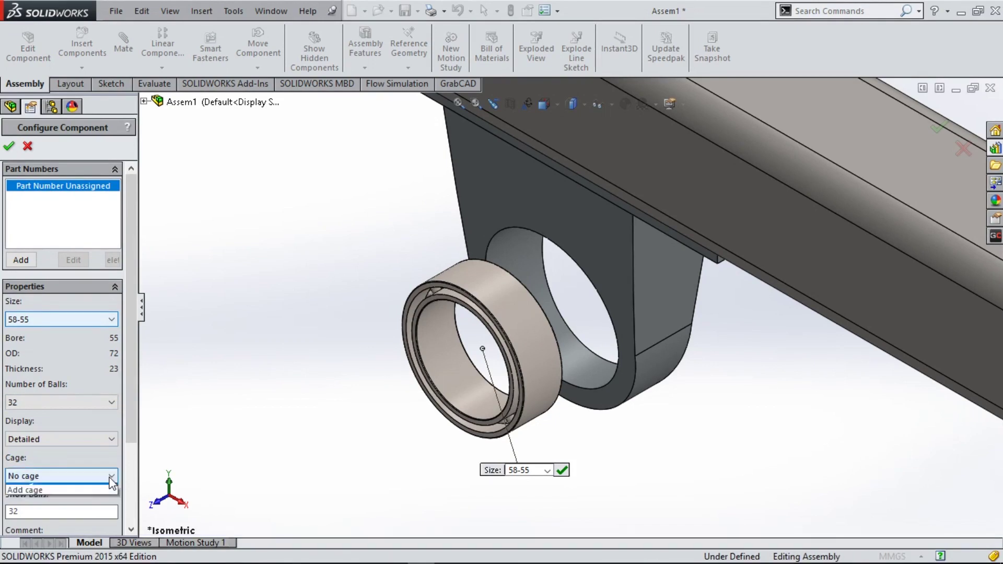
click(88, 490)
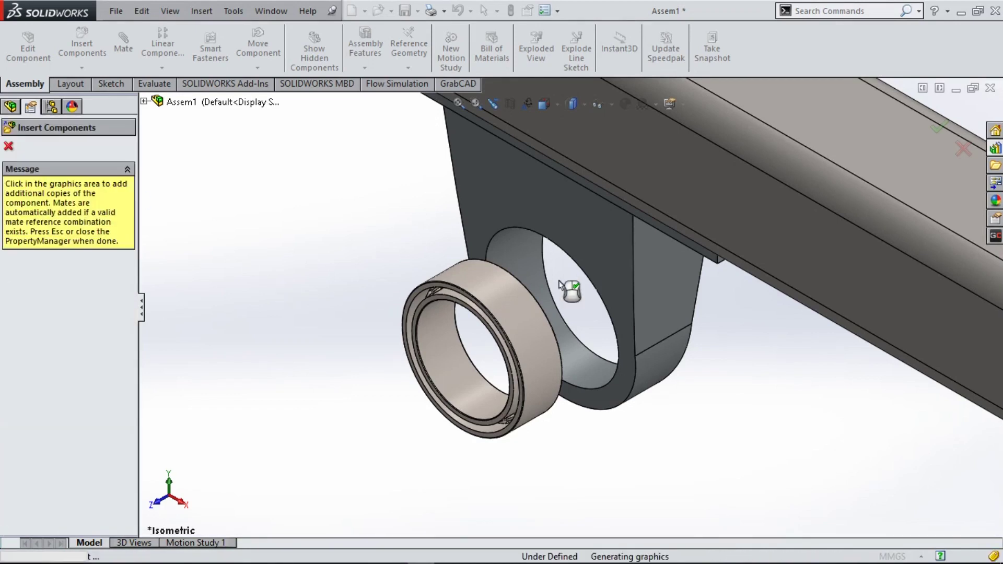
Step: Drop the radial ball bearing into the second bracket's hole and start a new mate
scroll(567, 293, up, 5)
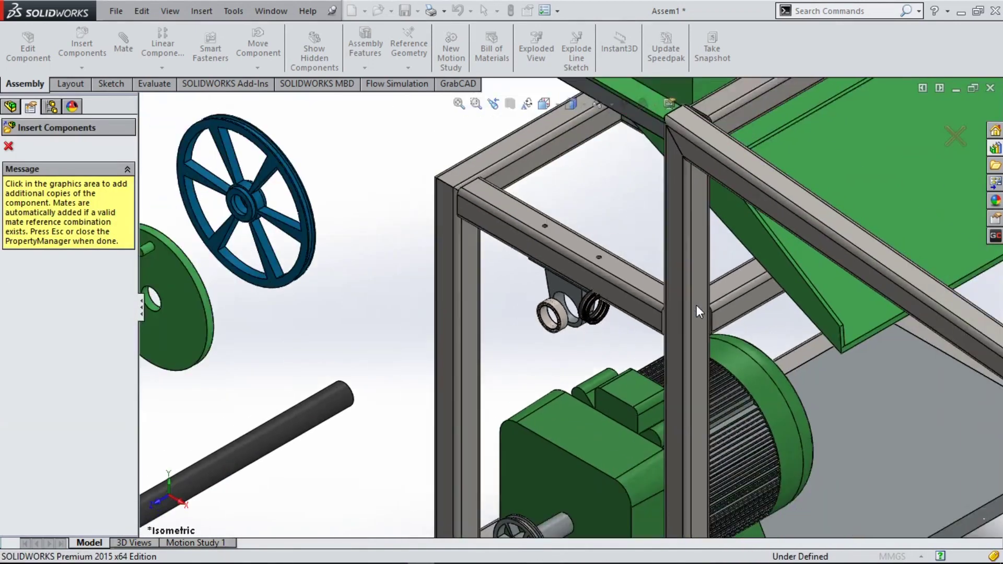
key(space)
key(Escape)
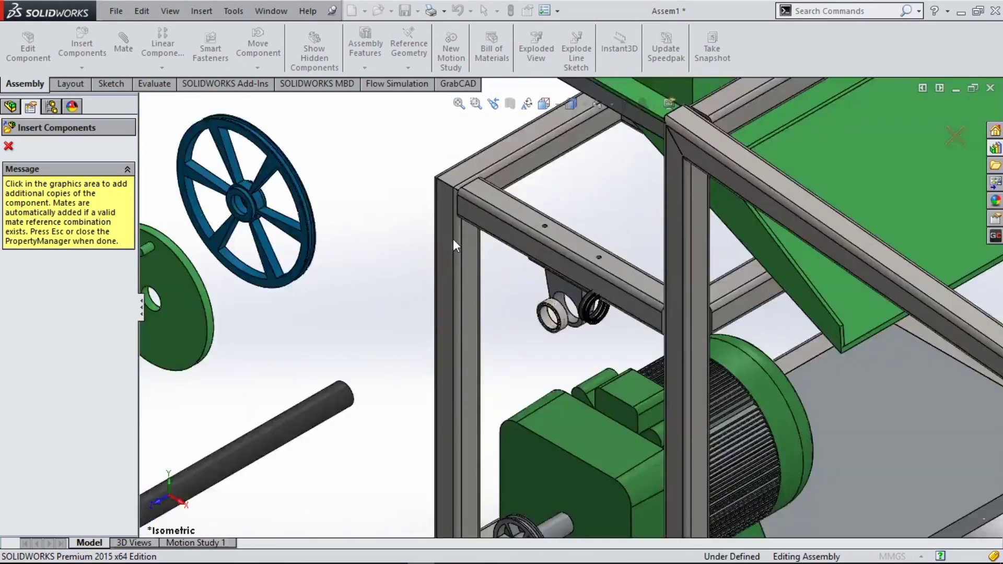
scroll(453, 239, up, 5)
scroll(563, 324, down, 1)
scroll(562, 324, down, 3)
scroll(563, 324, down, 3)
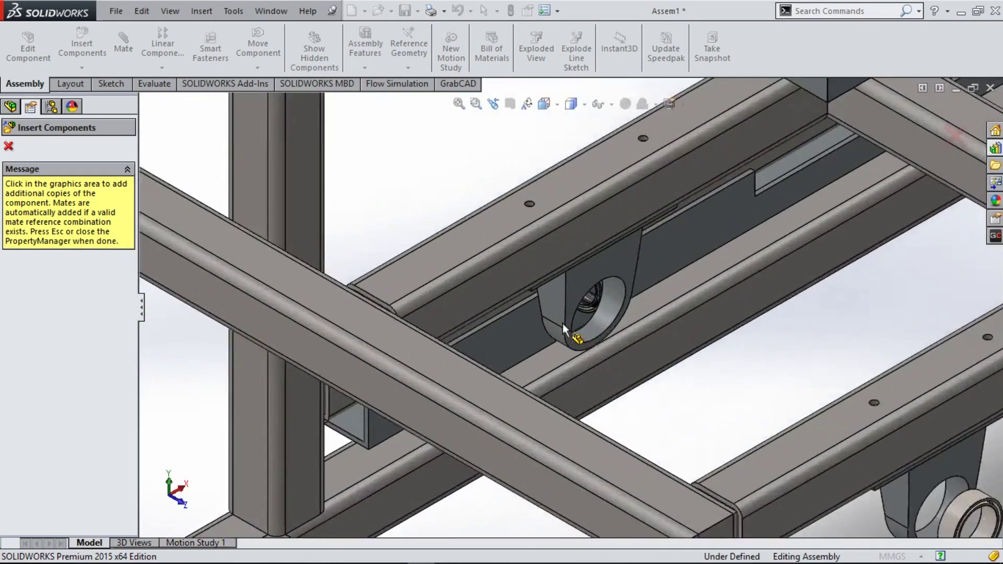
scroll(563, 324, down, 2)
click(634, 320)
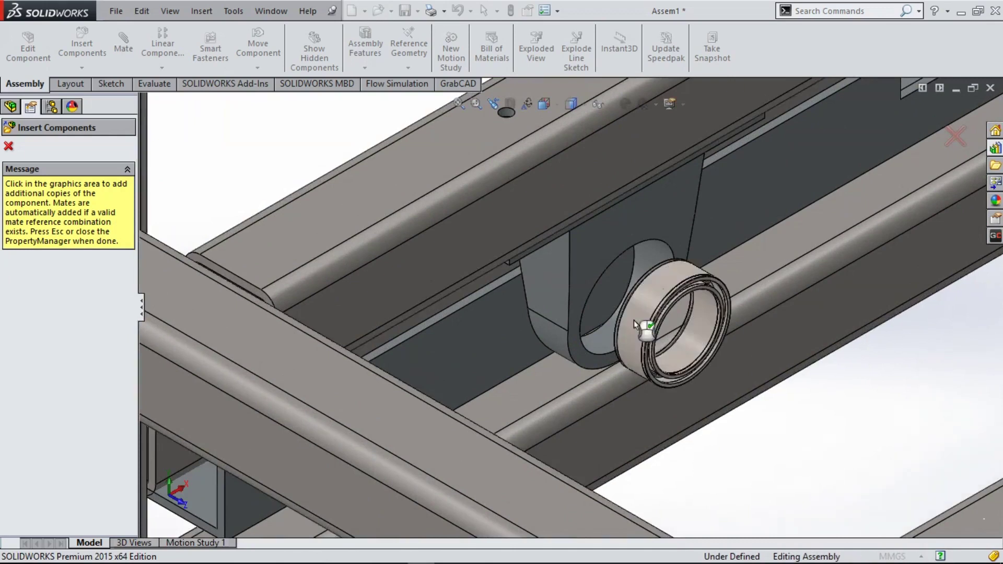
key(Escape)
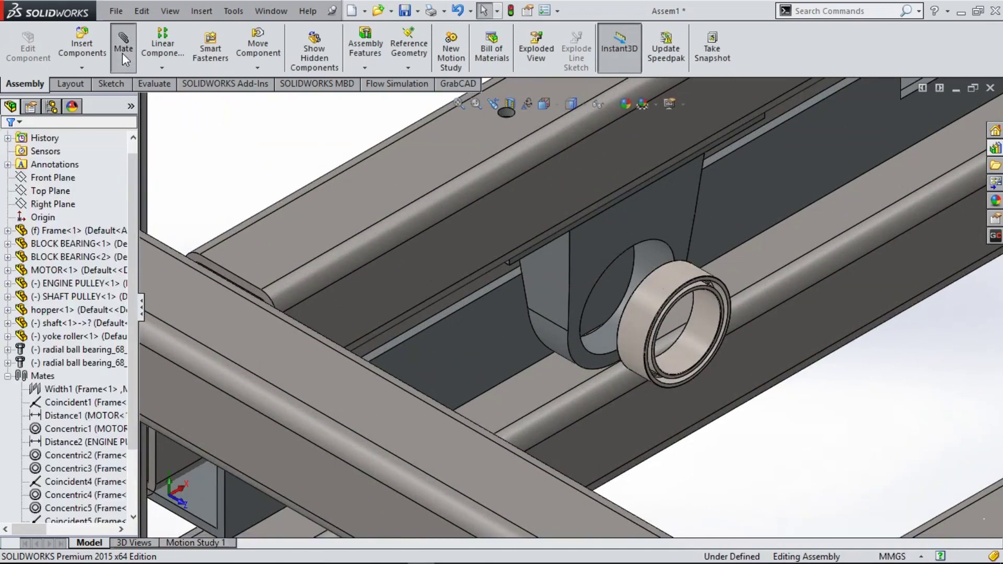
click(123, 52)
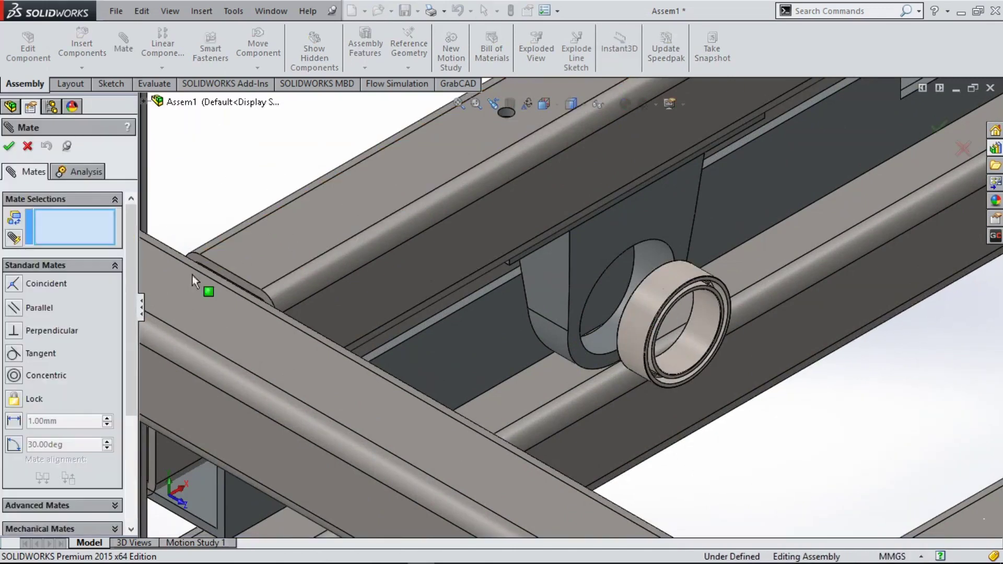
Step: Start a Width mate using both side faces of the first bearing block as width references
click(114, 505)
click(42, 349)
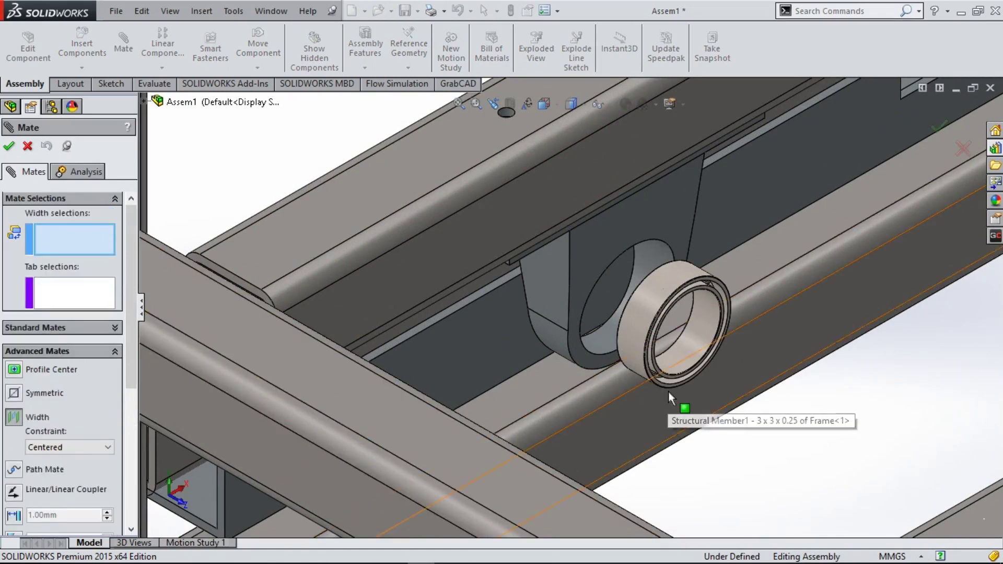
scroll(456, 180, down, 3)
scroll(456, 180, up, 1)
scroll(410, 184, down, 4)
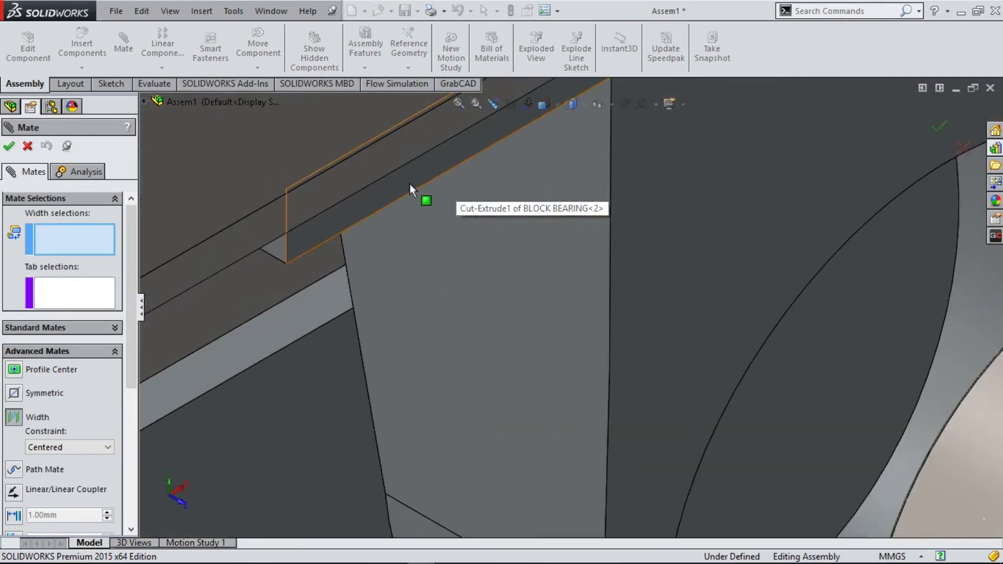
click(410, 184)
key(space)
click(456, 238)
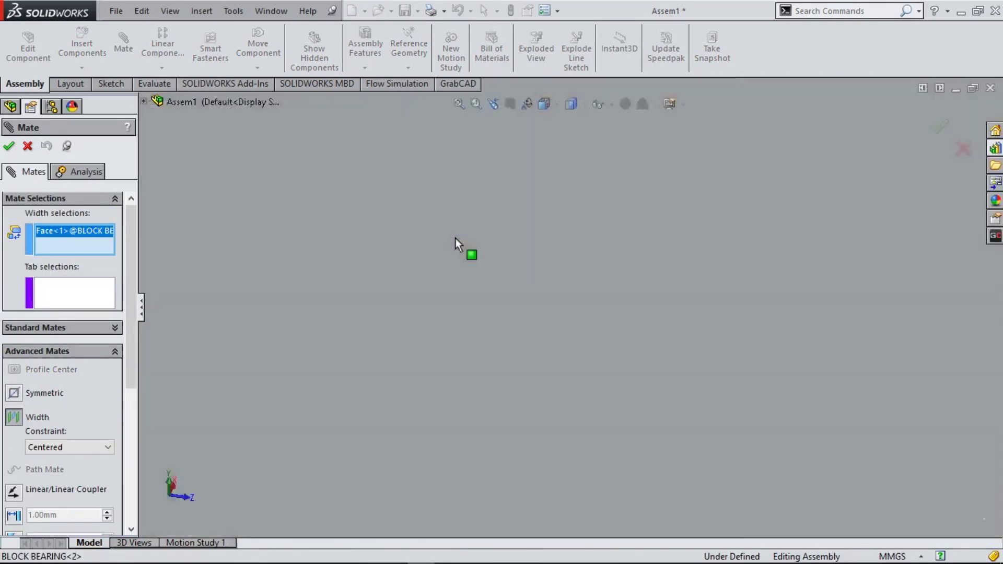
scroll(585, 272, down, 2)
scroll(618, 305, down, 2)
scroll(618, 305, down, 3)
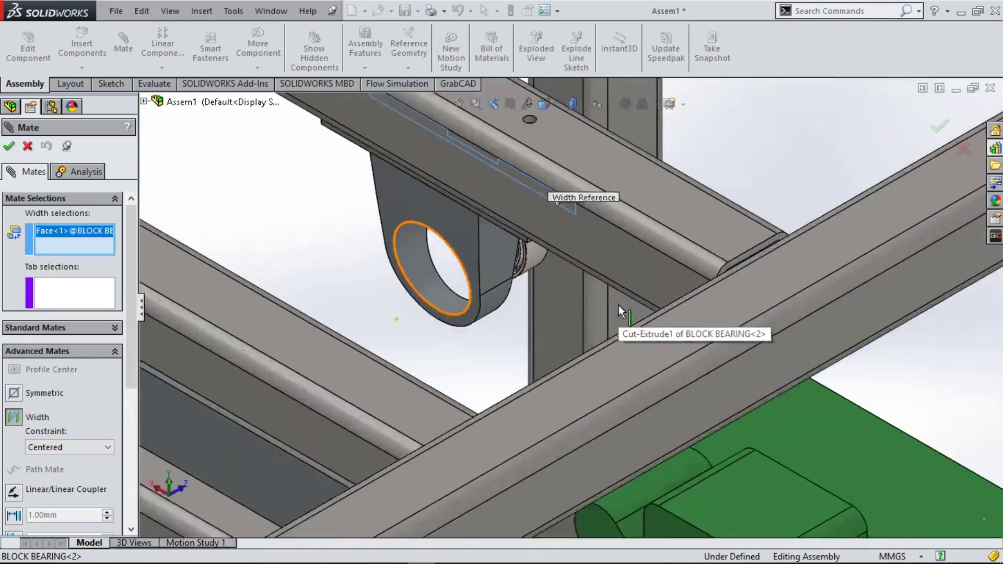
scroll(618, 305, down, 2)
scroll(428, 193, down, 2)
click(456, 199)
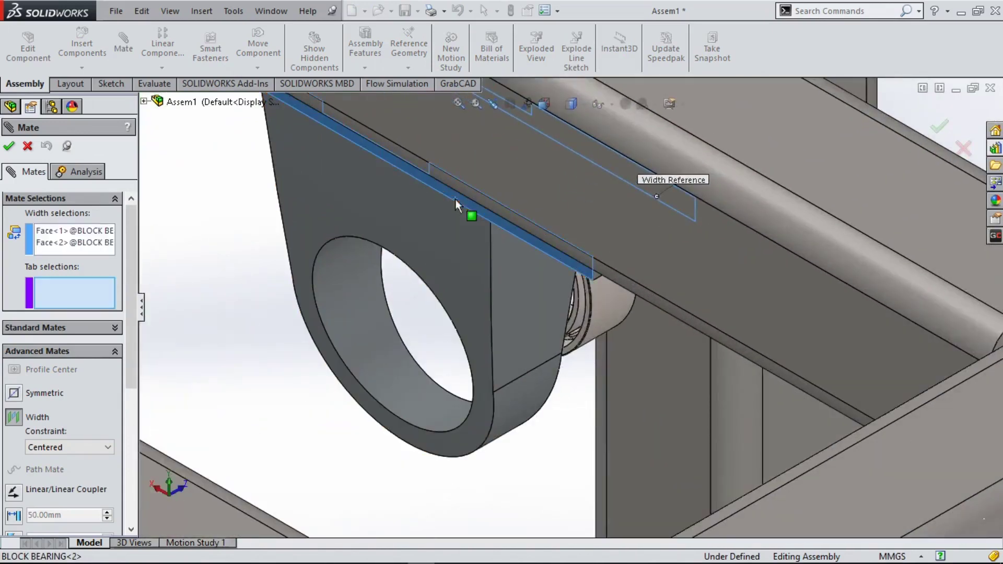
Step: Pick both bearing side faces as tab references to centre the first bearing
scroll(572, 359, down, 3)
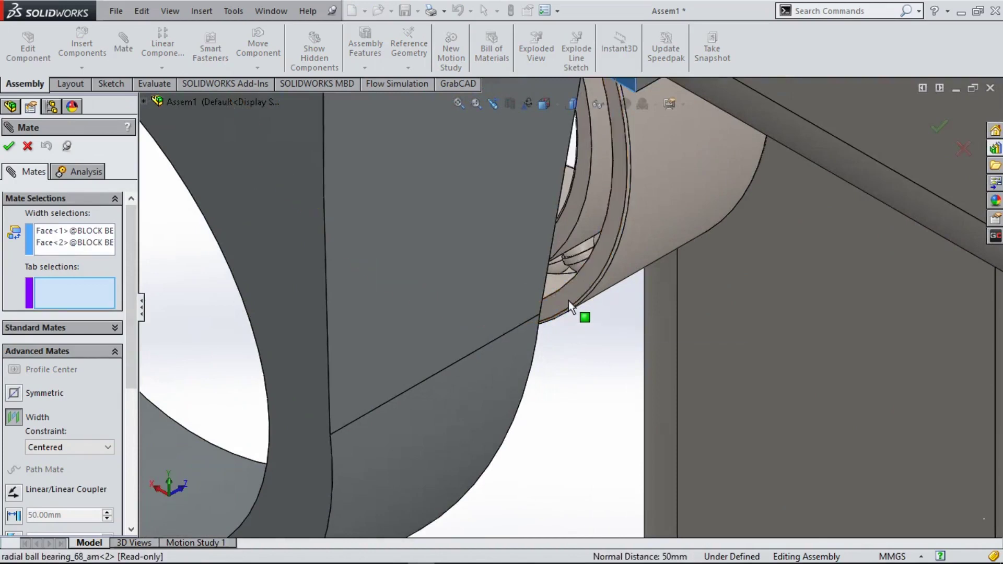
click(568, 300)
key(space)
click(671, 244)
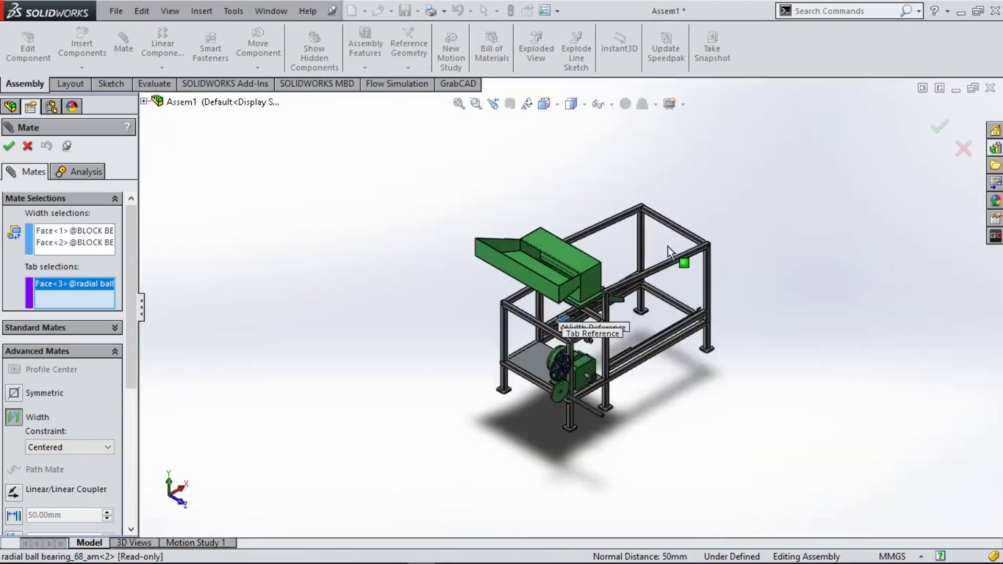
scroll(574, 361, down, 2)
scroll(601, 323, down, 3)
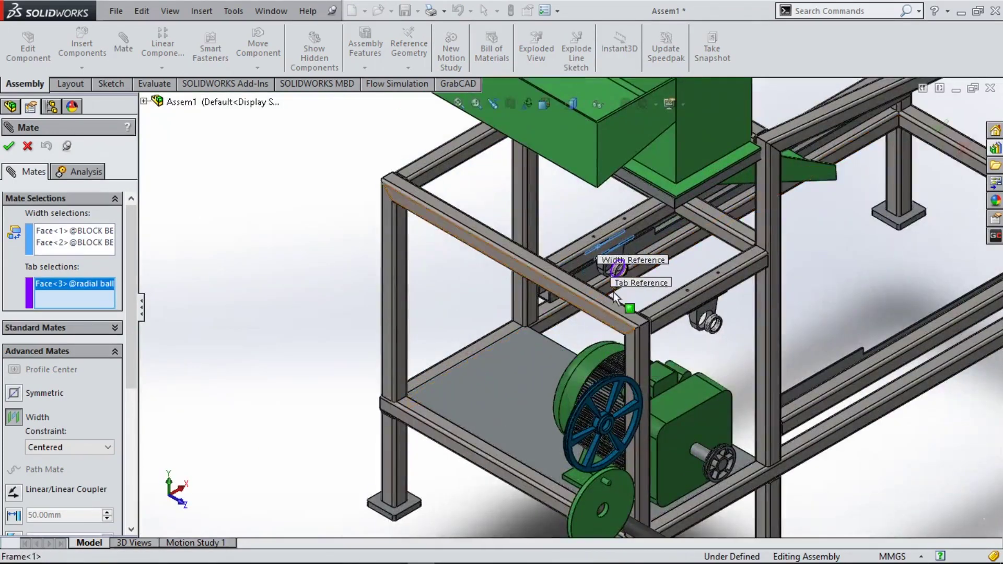
click(614, 293)
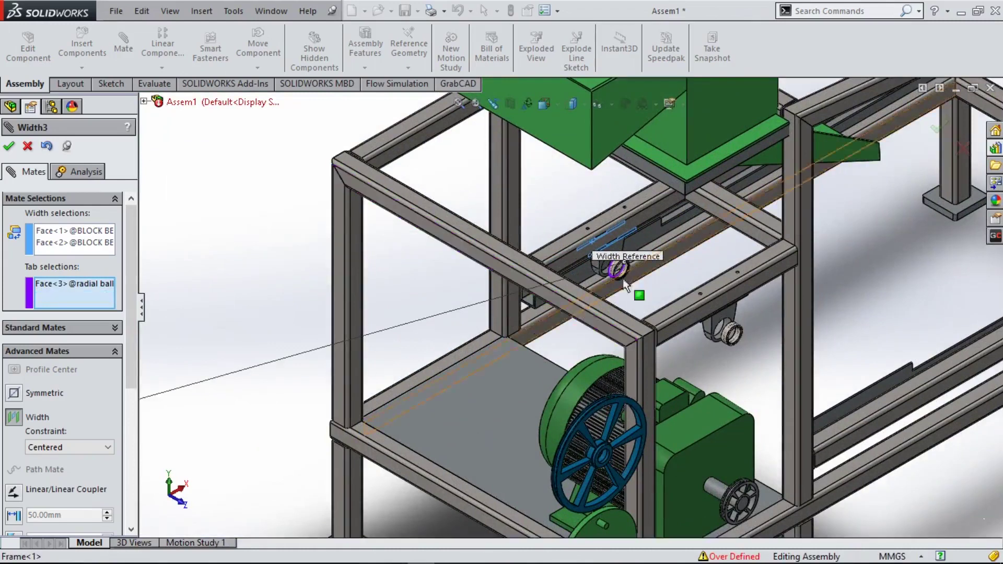
scroll(622, 278, down, 1)
scroll(656, 287, down, 3)
scroll(407, 306, down, 2)
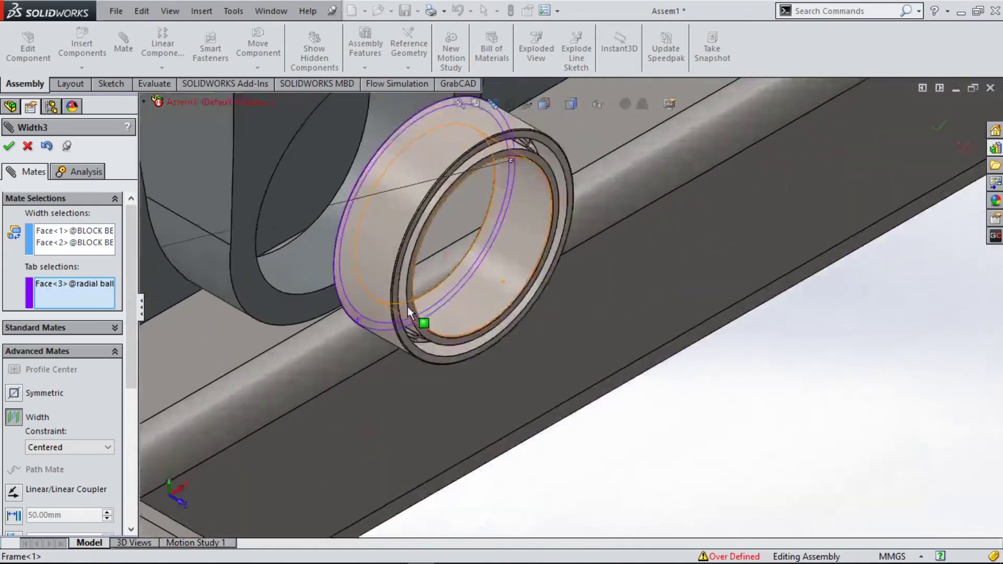
scroll(407, 306, down, 2)
click(488, 401)
scroll(488, 401, down, 3)
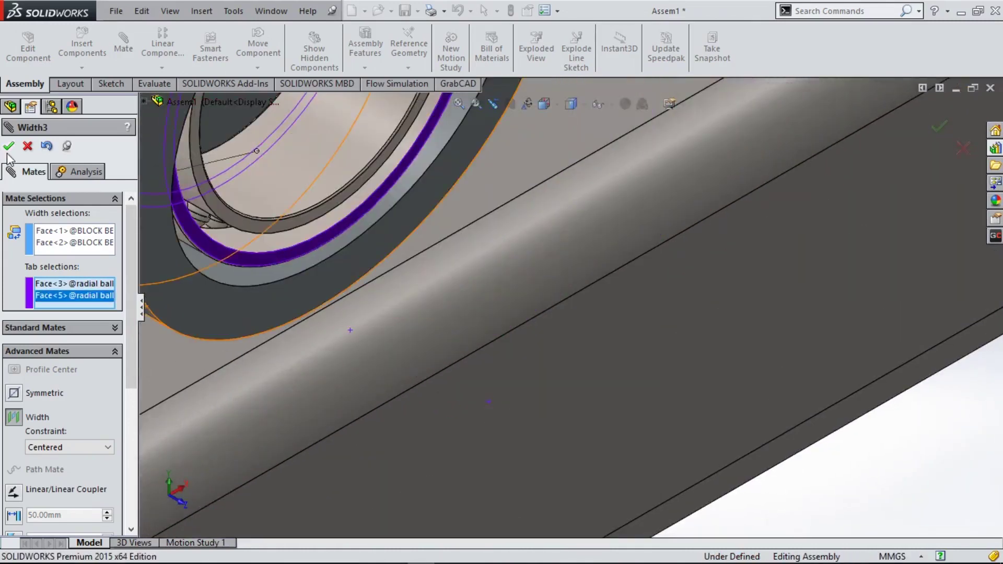
click(9, 146)
Step: Start a second Width mate using the other bearing block's two side faces
scroll(276, 286, up, 4)
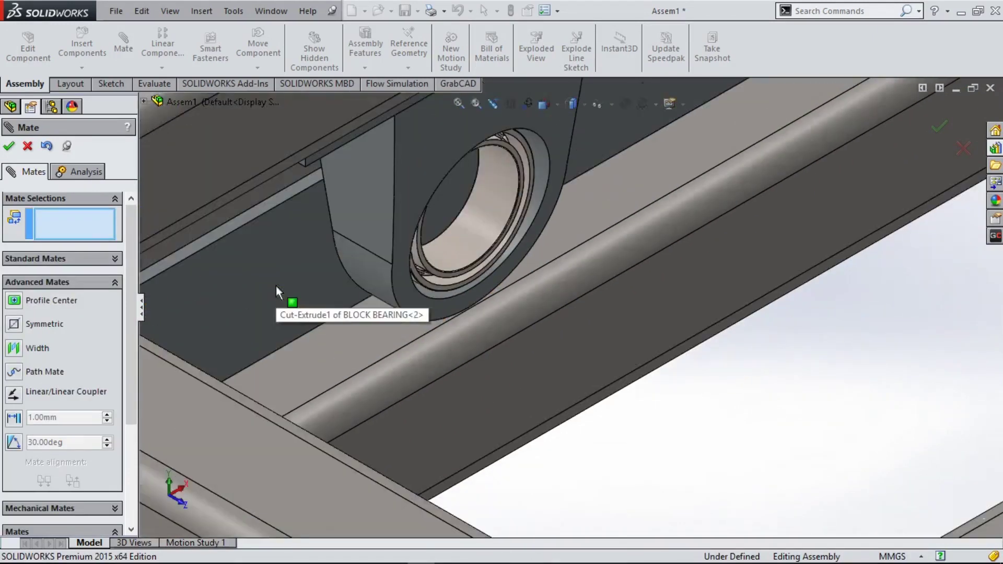
scroll(538, 431, up, 4)
scroll(538, 431, up, 2)
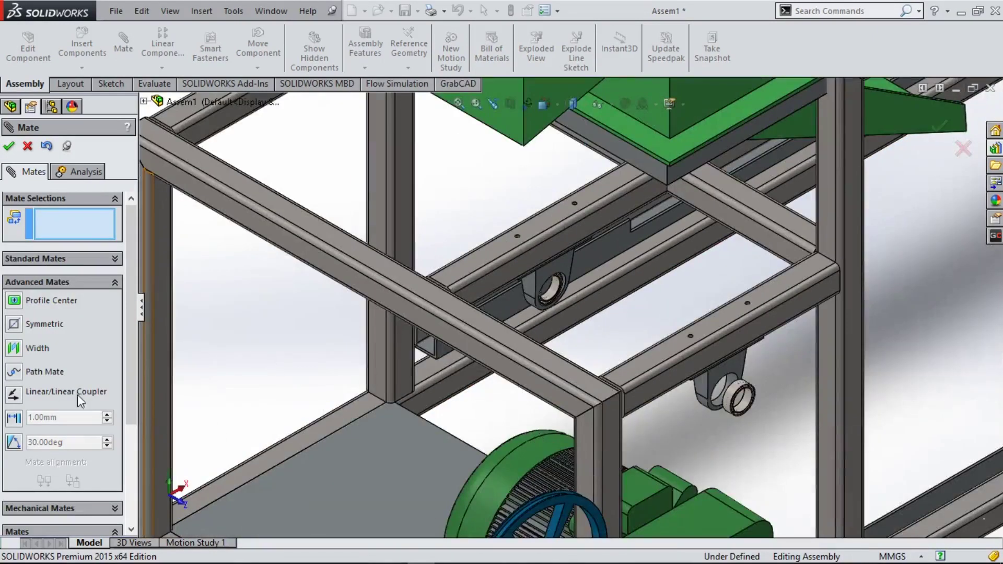
click(43, 352)
scroll(719, 378, down, 2)
scroll(718, 379, down, 2)
scroll(719, 378, down, 2)
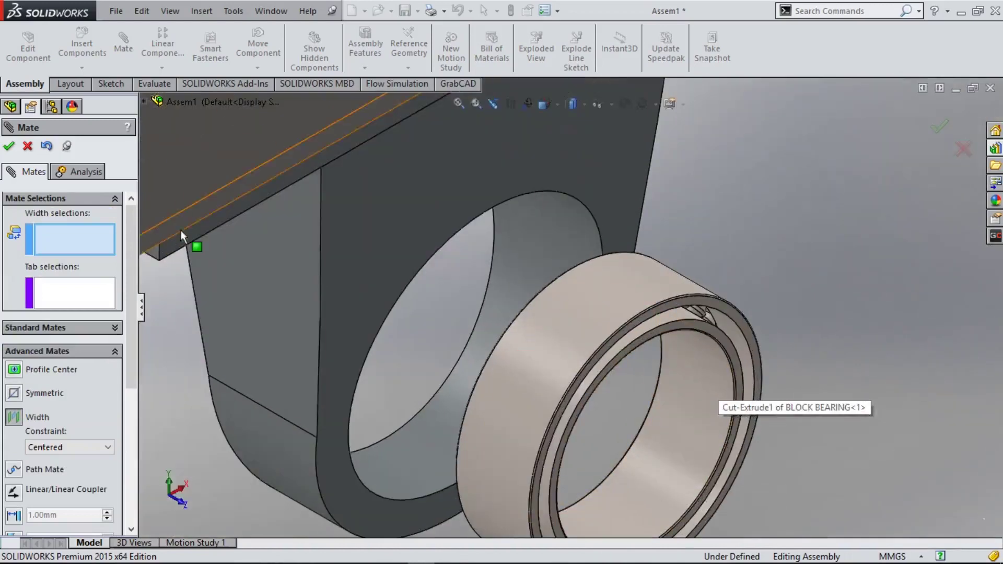
click(191, 233)
scroll(191, 233, up, 3)
key(space)
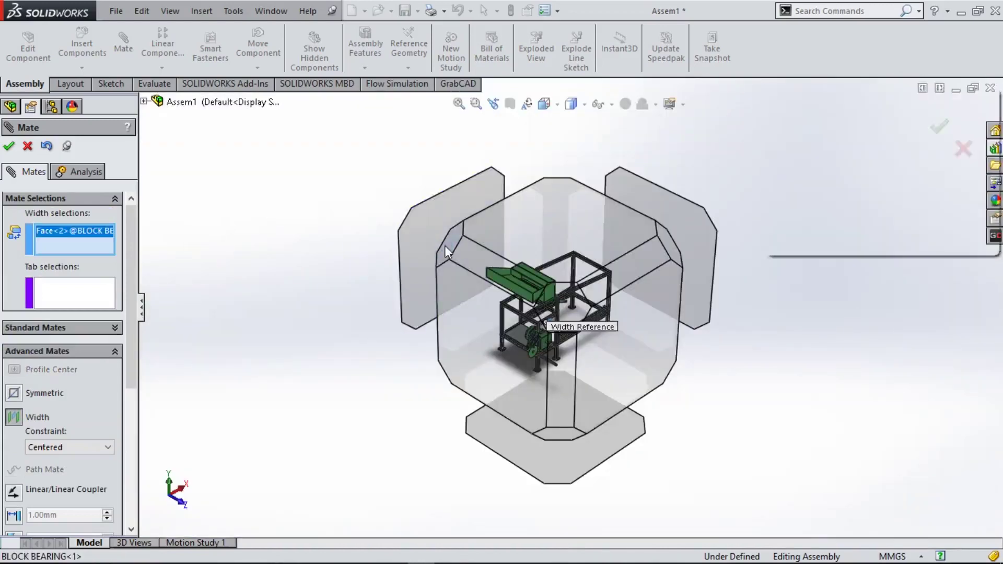
click(444, 246)
scroll(472, 269, down, 3)
scroll(472, 269, down, 2)
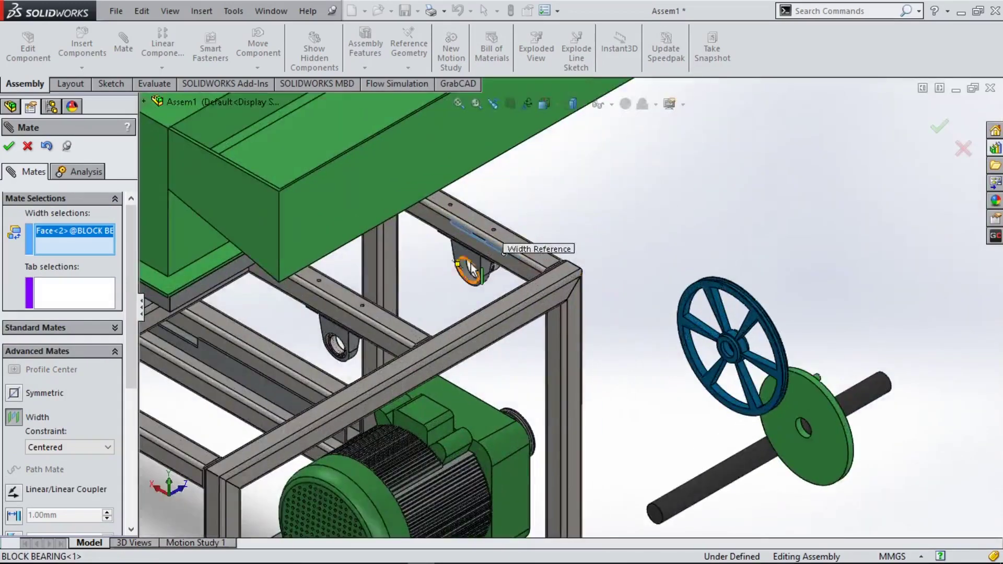
scroll(471, 264, down, 2)
scroll(472, 263, down, 2)
click(484, 129)
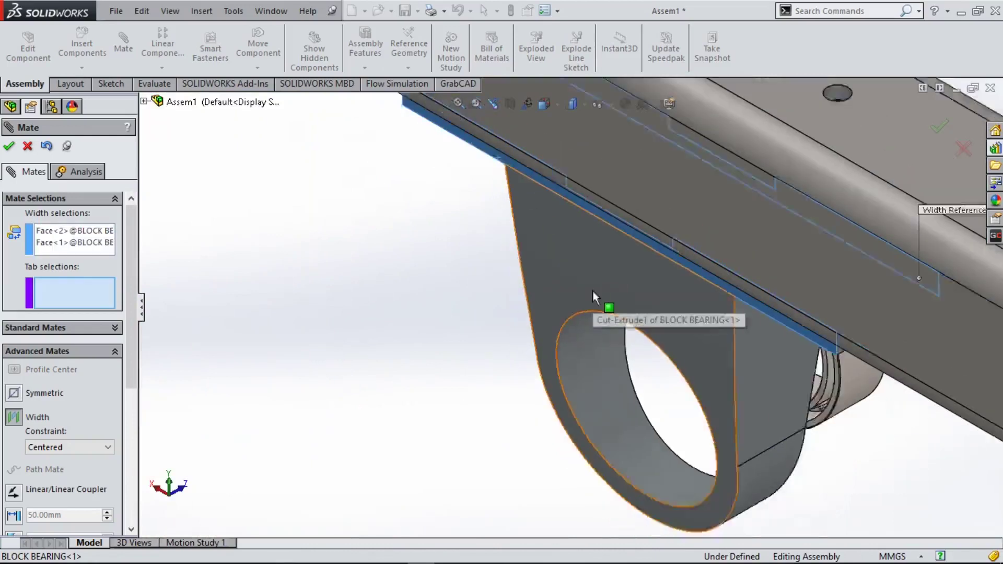
Step: Pick the second bearing's outer race side faces as tab references
scroll(592, 291, up, 3)
scroll(682, 349, down, 3)
scroll(671, 349, down, 3)
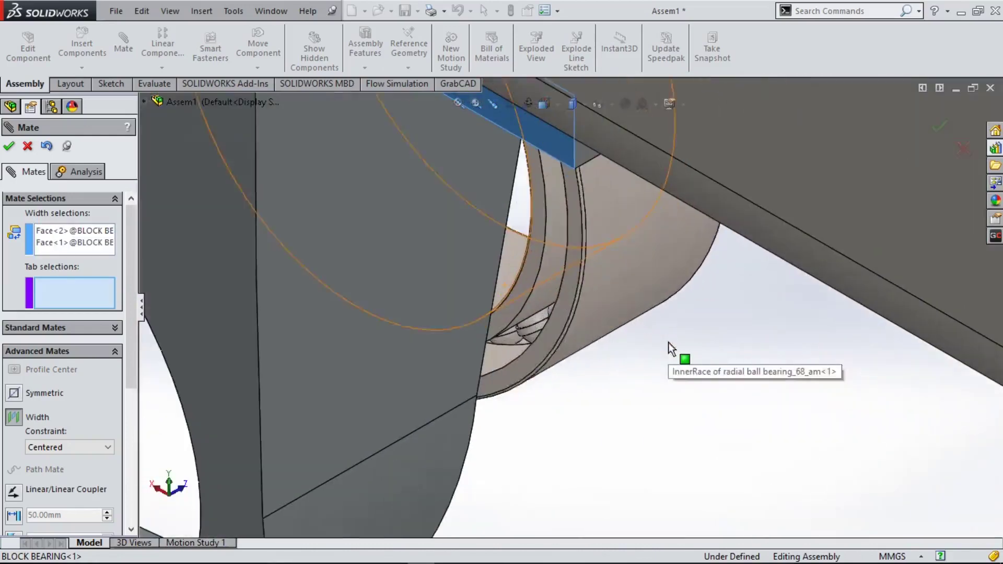
click(546, 346)
key(space)
click(668, 249)
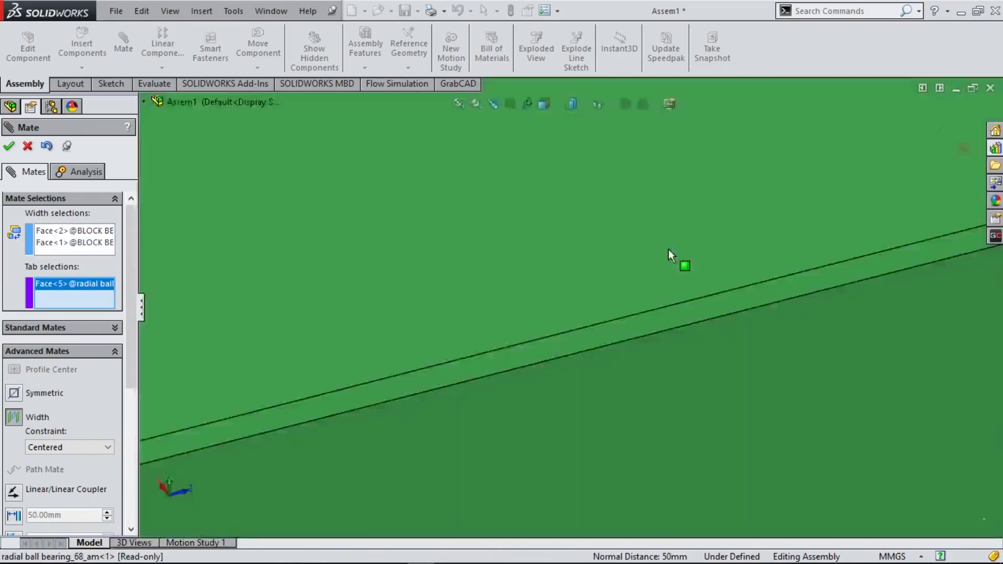
key(ctrl+7)
scroll(543, 347, down, 5)
scroll(574, 313, down, 3)
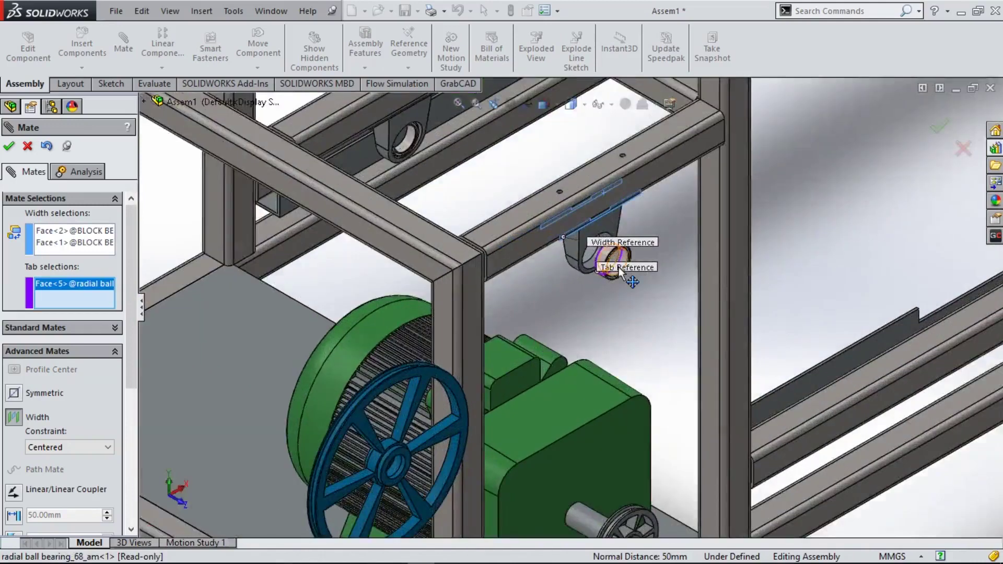
scroll(619, 267, down, 3)
scroll(618, 265, down, 3)
scroll(619, 265, down, 2)
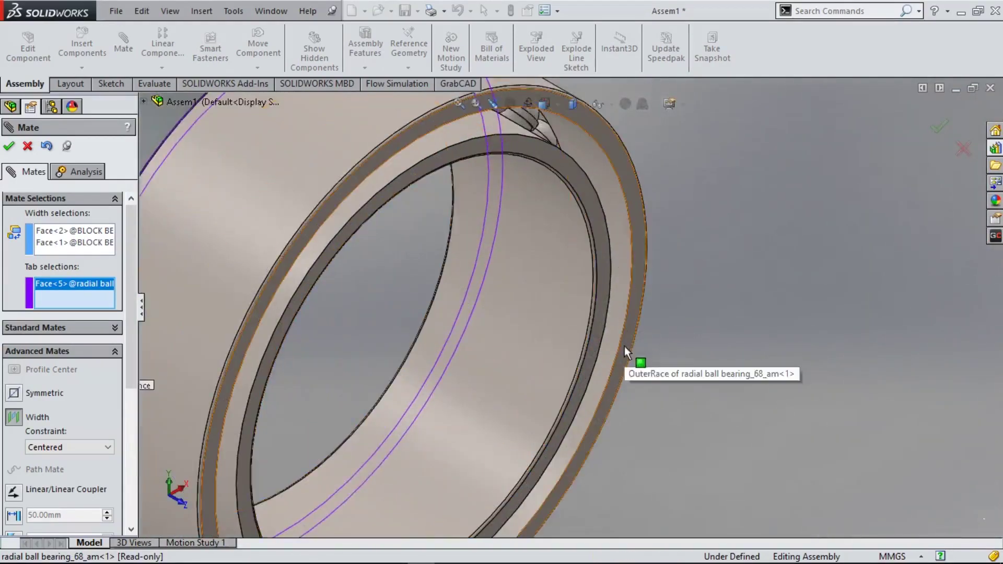
scroll(624, 346, up, 3)
click(625, 347)
scroll(531, 366, up, 2)
scroll(530, 366, up, 3)
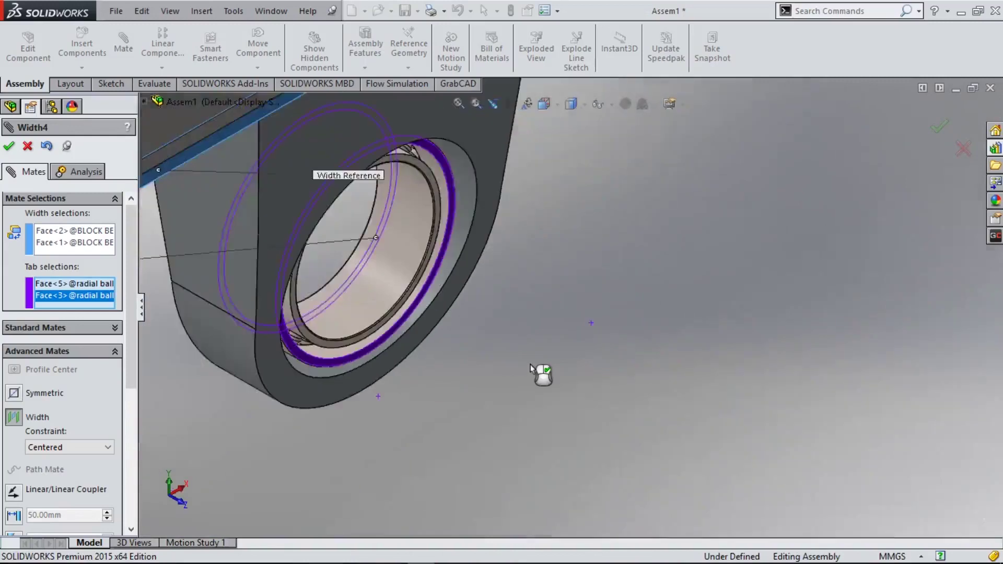
scroll(530, 367, up, 5)
Step: Confirm the second width mate, then mate the shaft concentric with the bearing's inner bore (Concentric8)
click(9, 146)
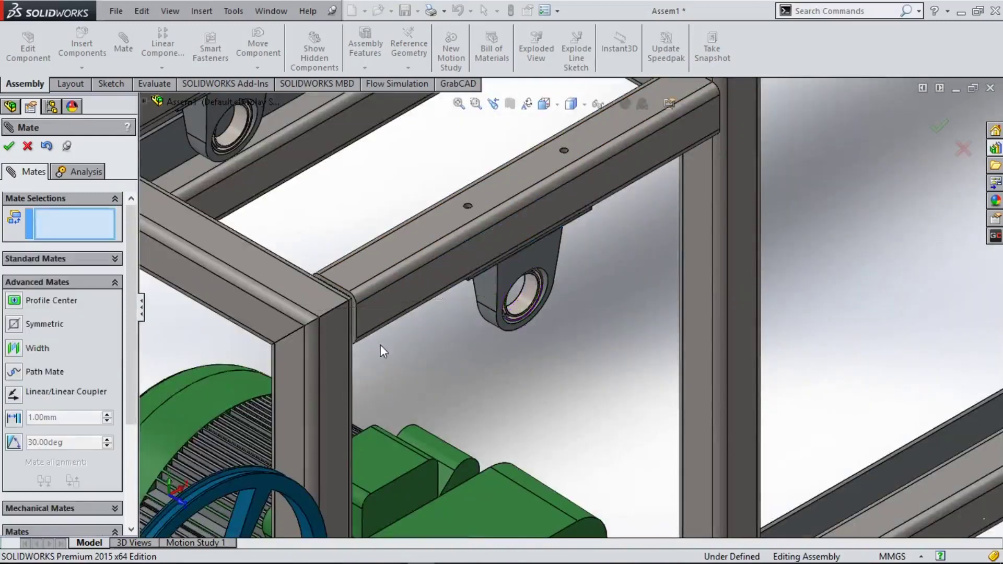
scroll(380, 345, up, 5)
scroll(380, 346, up, 3)
click(575, 399)
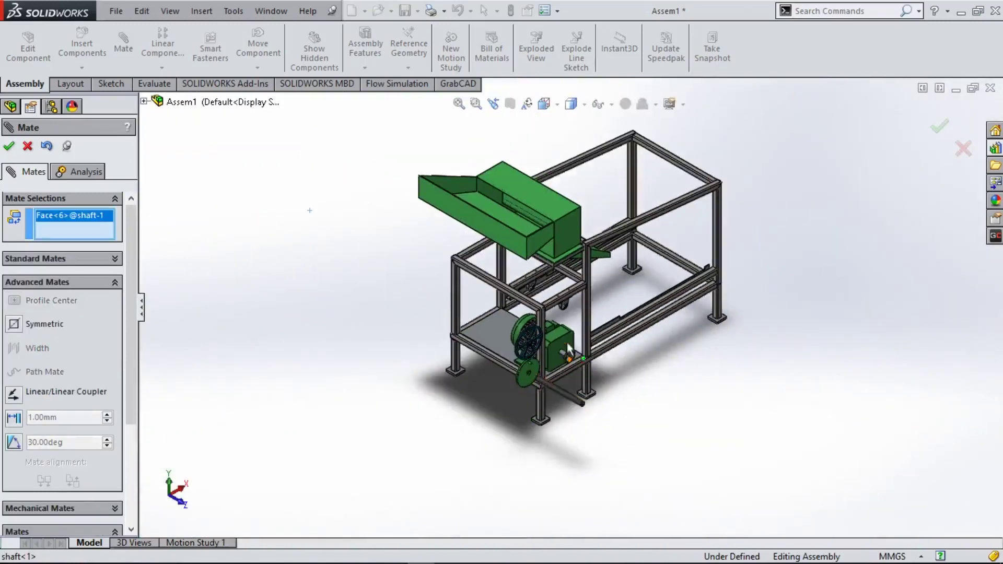
scroll(565, 334, down, 1)
scroll(565, 334, down, 3)
scroll(565, 334, down, 2)
scroll(566, 235, up, 3)
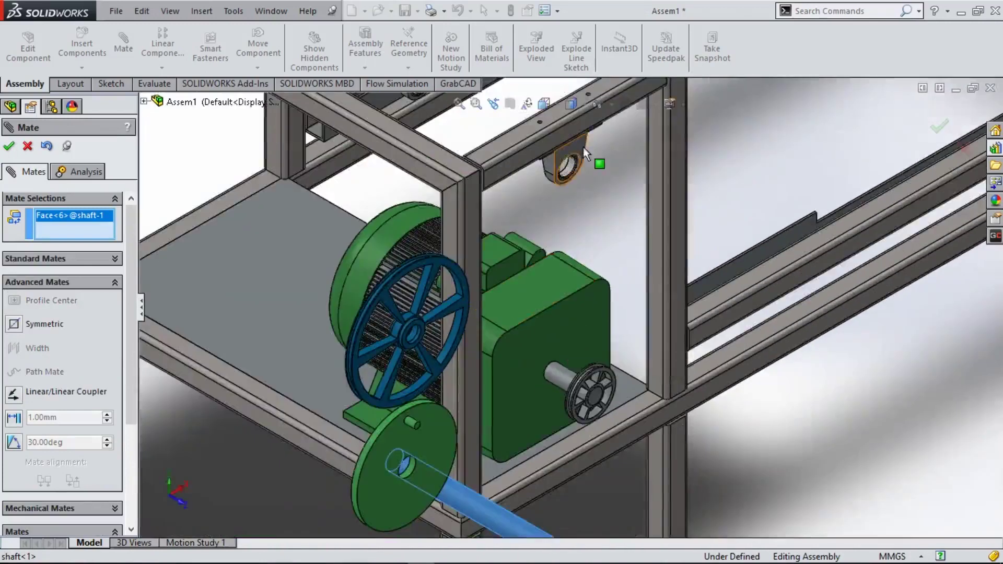
scroll(550, 206, down, 3)
click(553, 217)
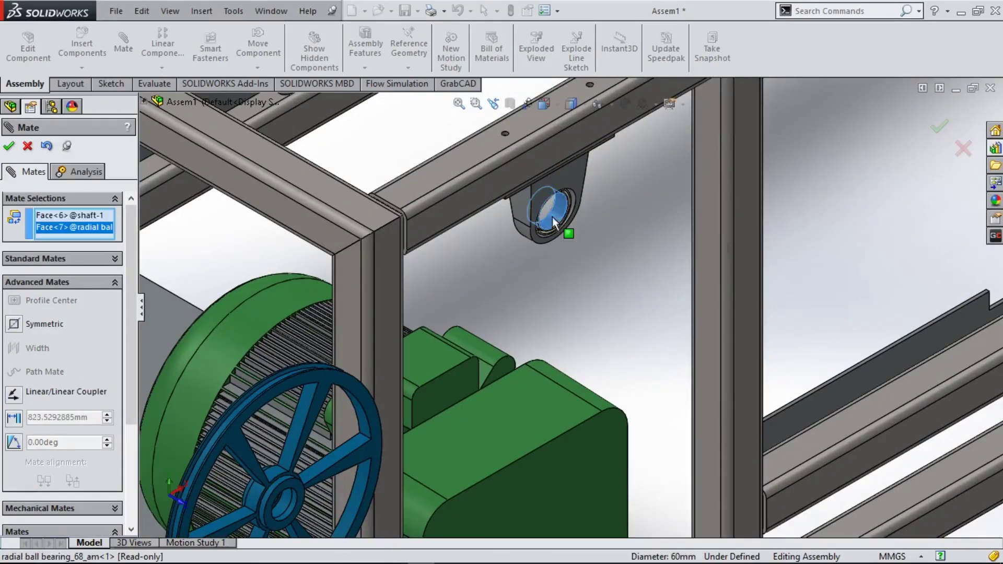
click(31, 259)
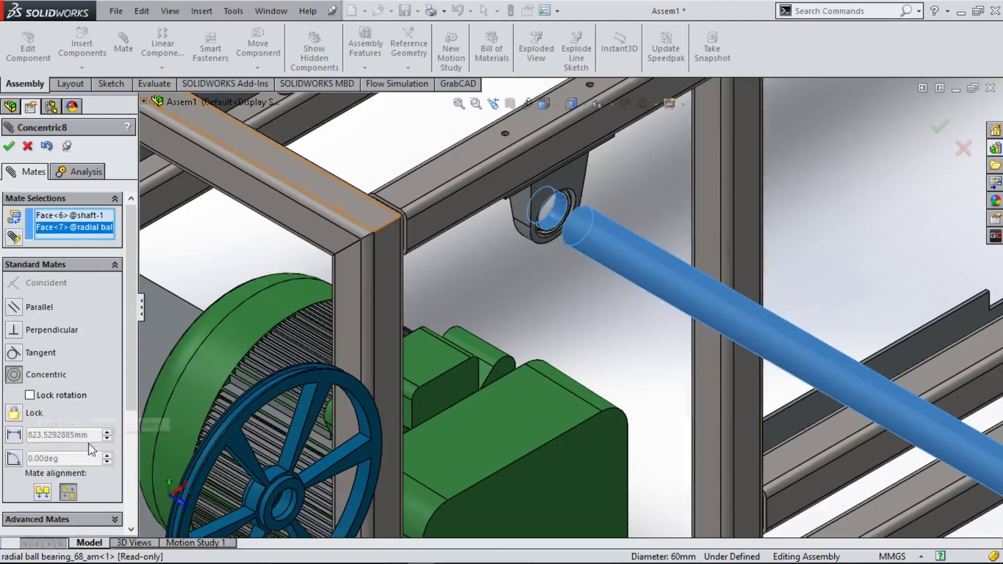
scroll(448, 403, up, 3)
scroll(592, 367, up, 2)
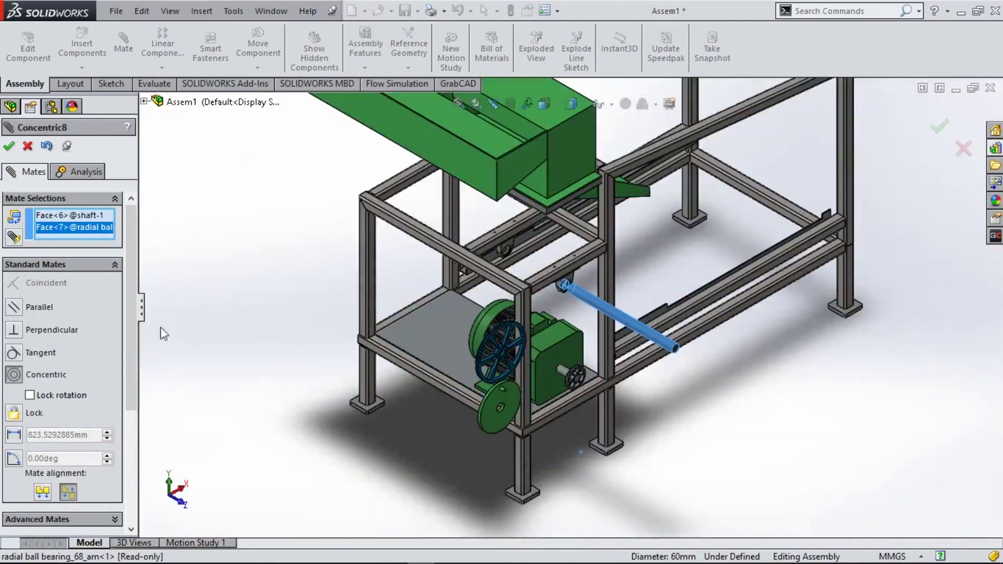
click(8, 147)
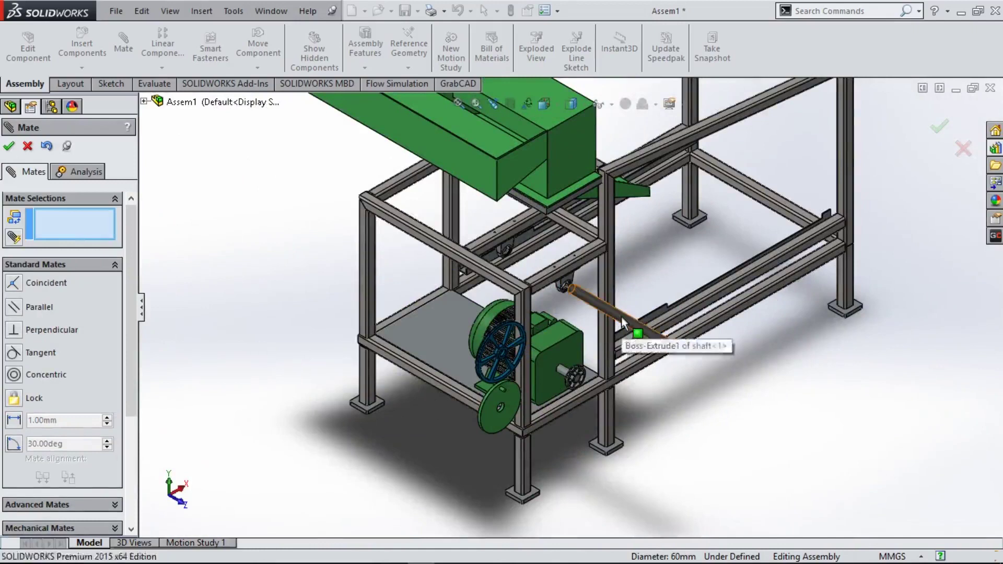
Step: Rotate the yoke roller and mate its hole concentric with the shaft
drag(614, 316, 529, 281)
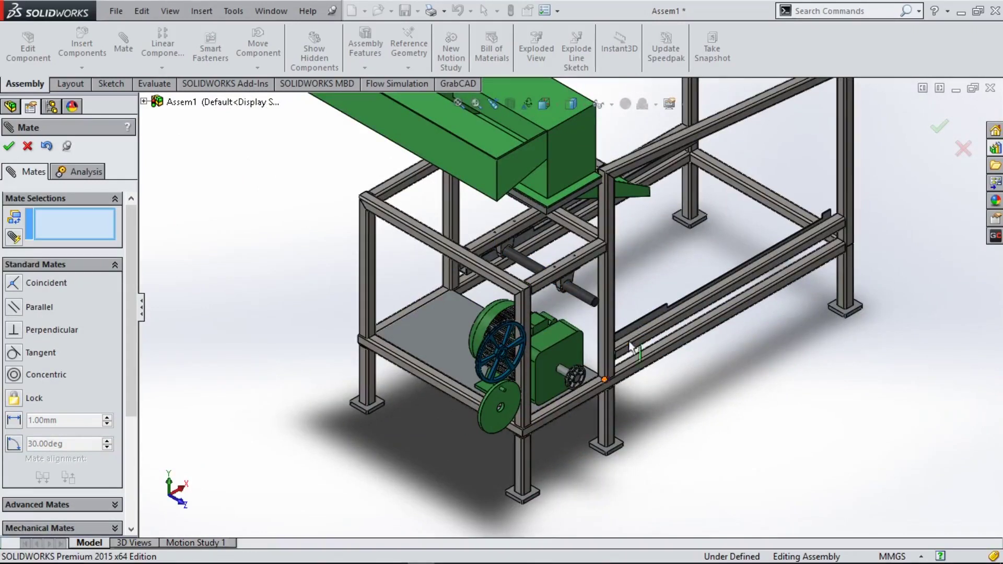
scroll(597, 331, down, 2)
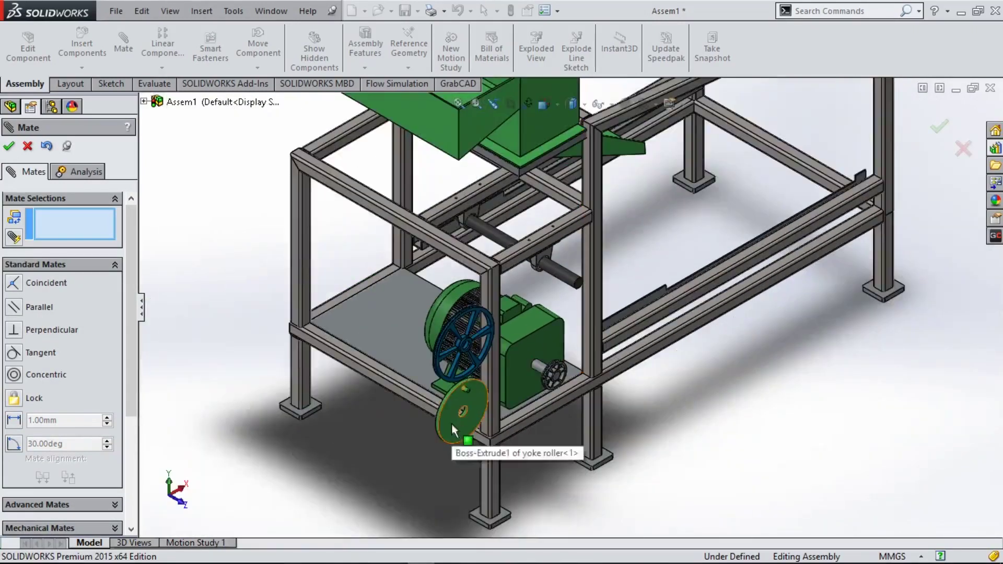
mouse_move(451, 423)
mouse_down()
mouse_move(180, 468)
mouse_move(268, 496)
mouse_up()
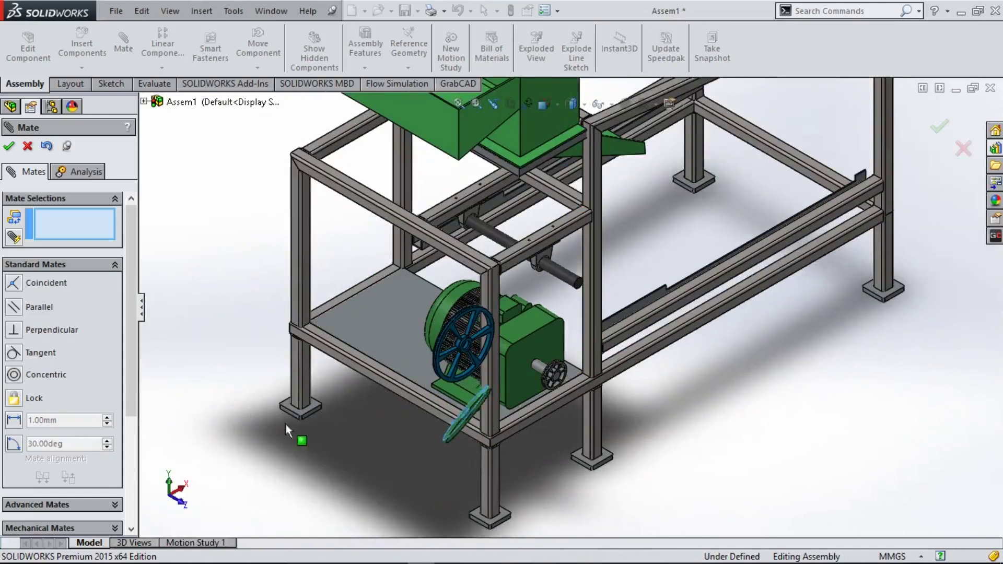
mouse_move(286, 425)
mouse_down()
mouse_move(286, 340)
mouse_move(261, 424)
mouse_move(293, 314)
mouse_move(301, 357)
mouse_move(251, 366)
mouse_move(237, 334)
mouse_move(374, 446)
mouse_move(291, 412)
mouse_move(261, 416)
mouse_up()
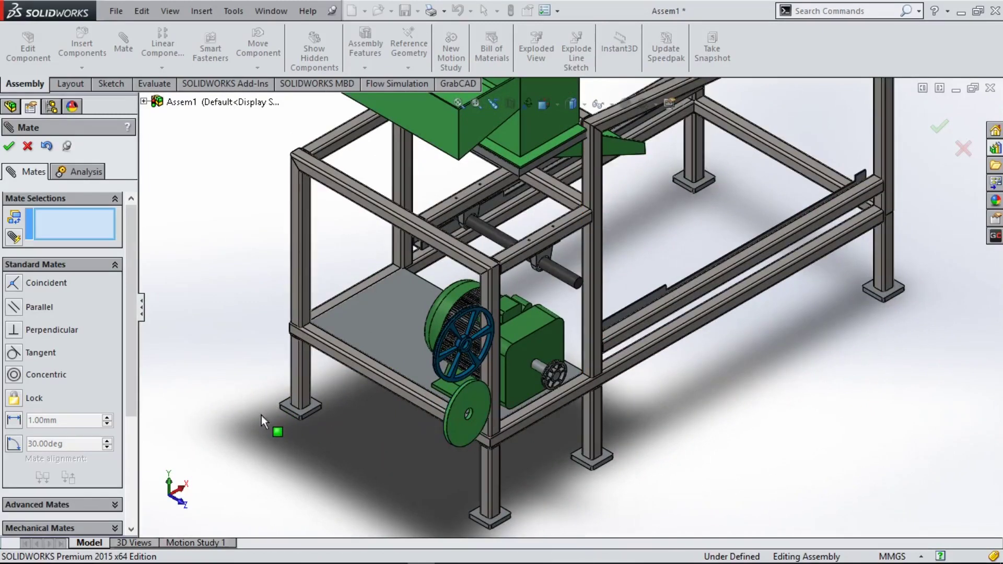
scroll(457, 399, down, 4)
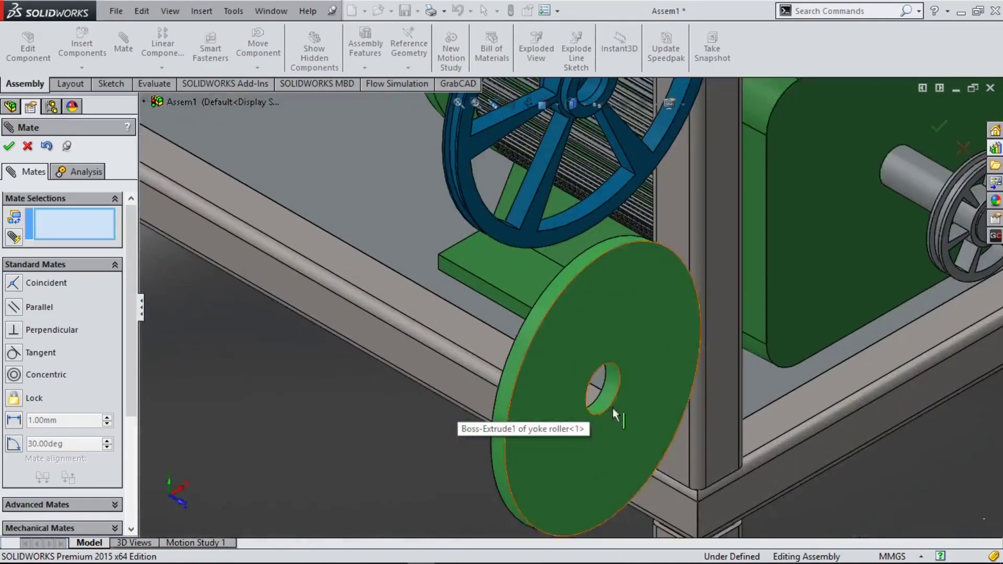
click(612, 407)
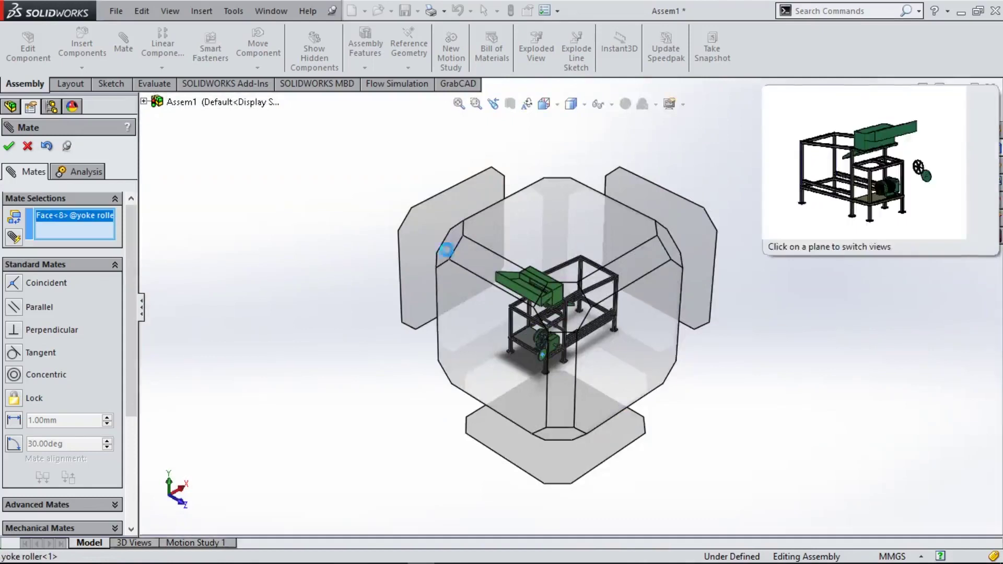
click(448, 252)
scroll(606, 340, down, 3)
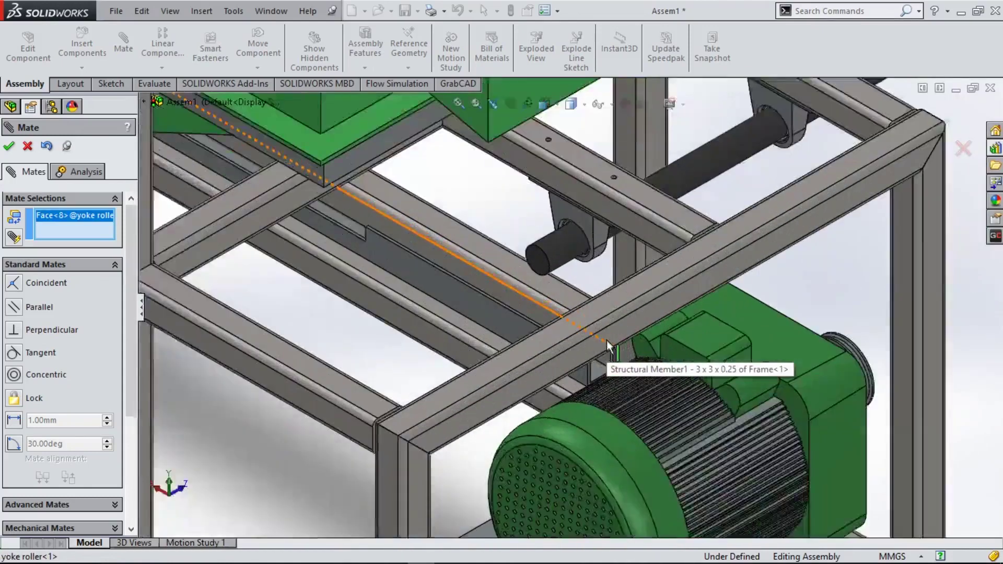
scroll(606, 340, down, 2)
click(543, 239)
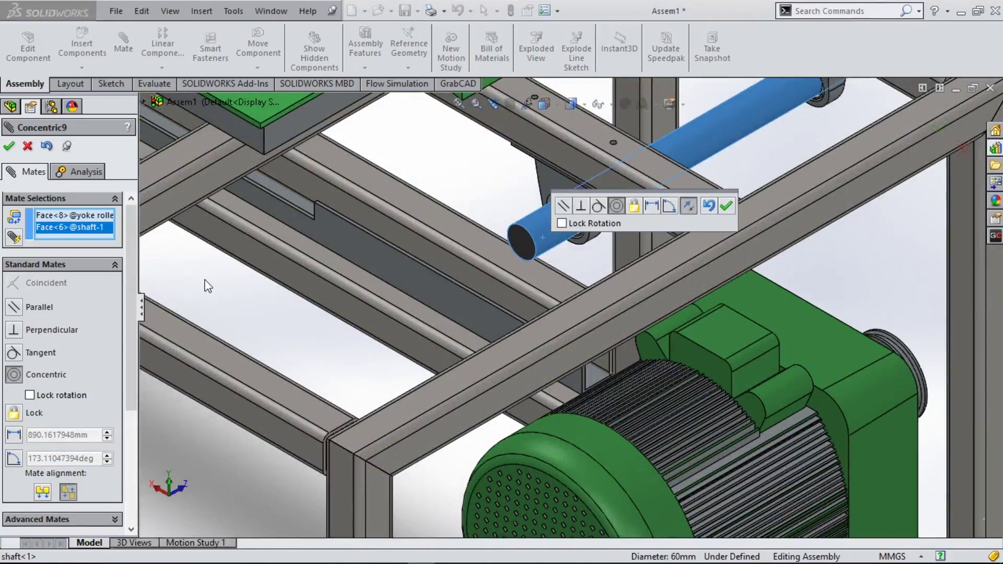
click(719, 210)
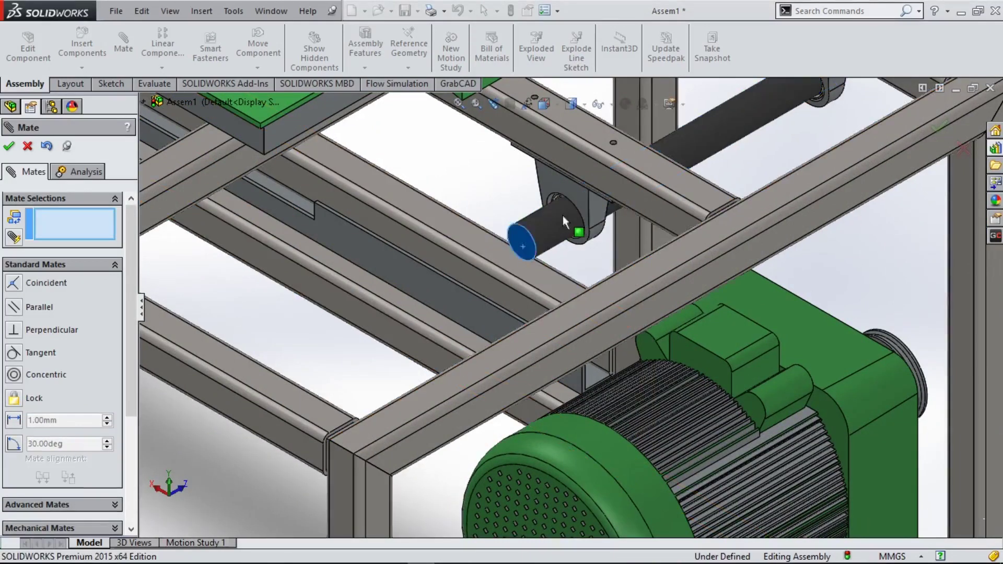
Step: Space the yoke roller's side face 1.00 mm from the shaft face (Distance3)
scroll(566, 215, up, 5)
scroll(567, 215, up, 2)
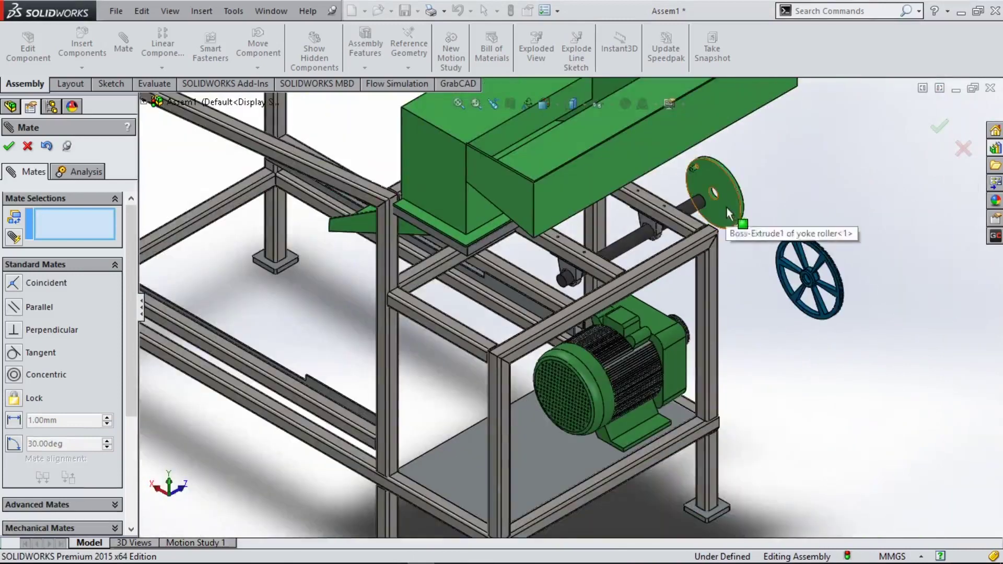
drag(735, 186, 588, 268)
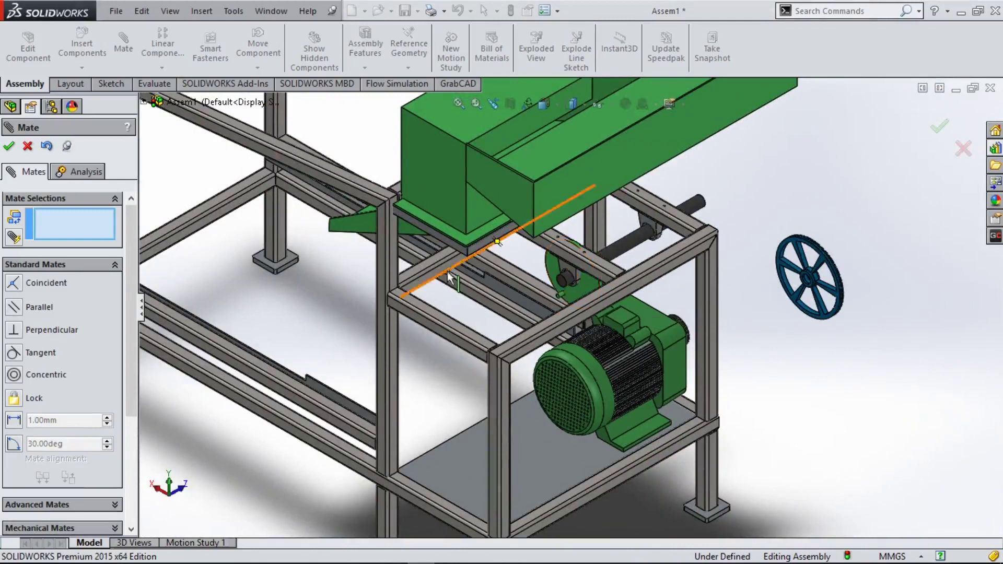
scroll(563, 292, down, 3)
click(563, 292)
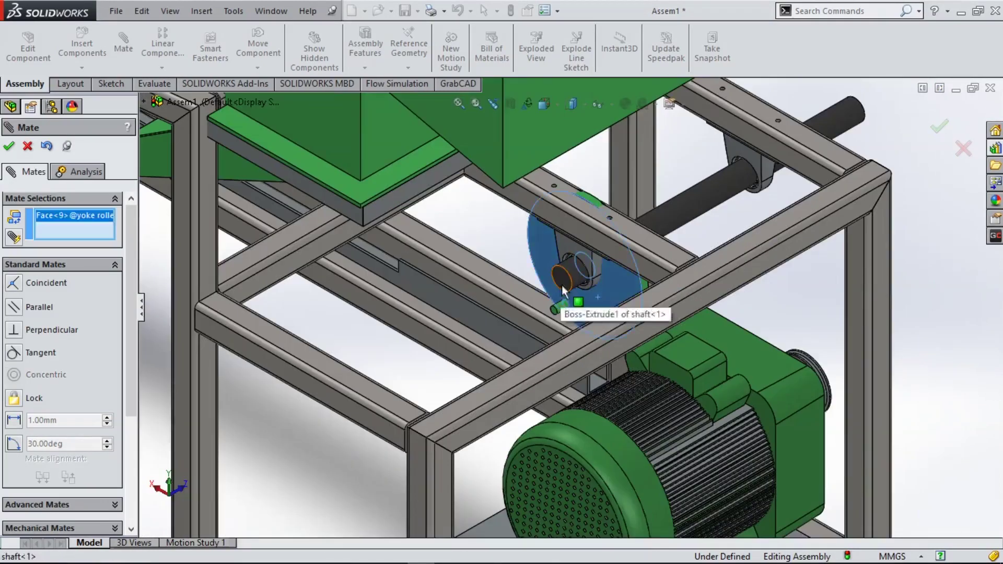
click(562, 286)
click(650, 253)
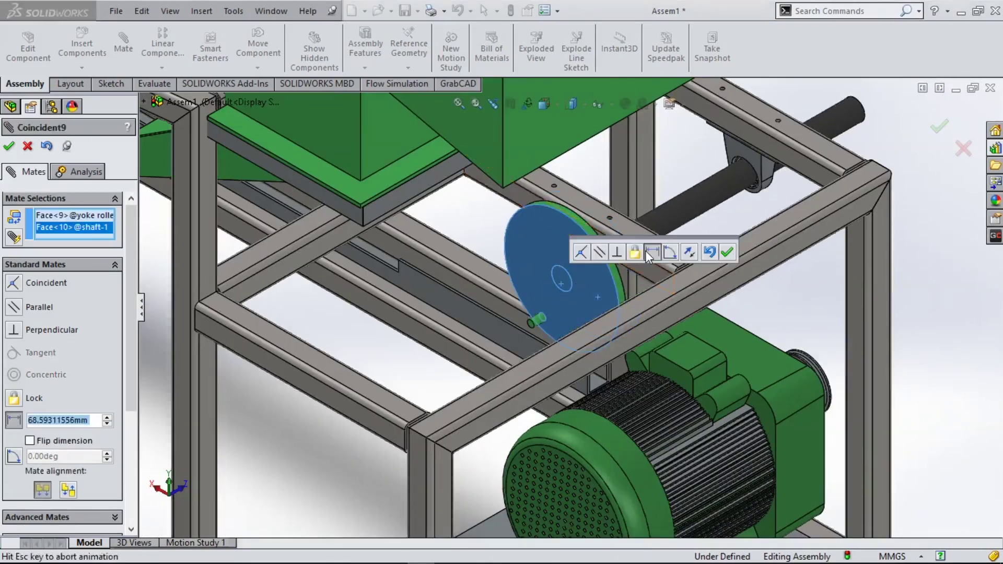
click(726, 254)
key(ctrl+7)
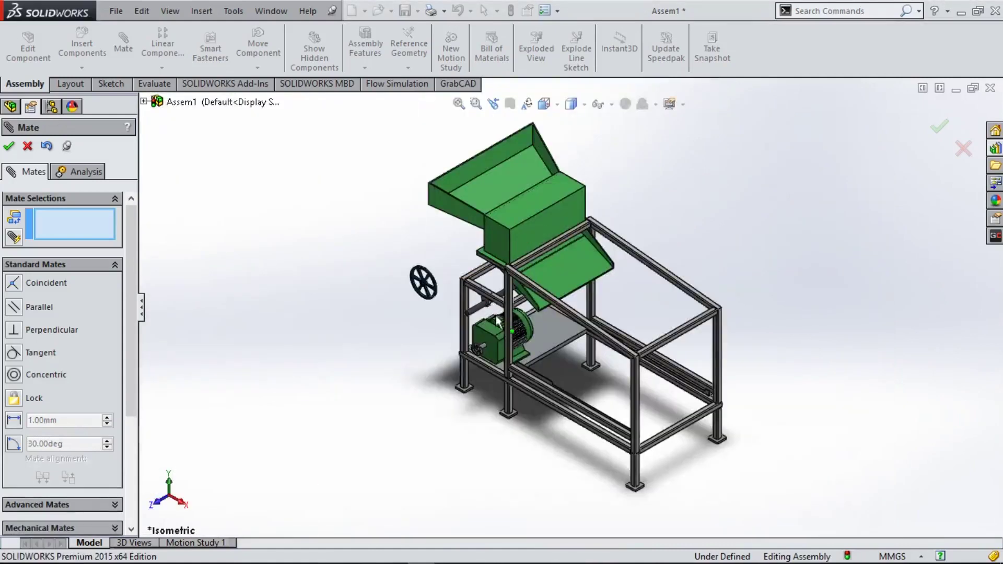
Step: Add a 70 mm distance mate between the shaft end face and the motor face
scroll(497, 321, down, 5)
click(436, 313)
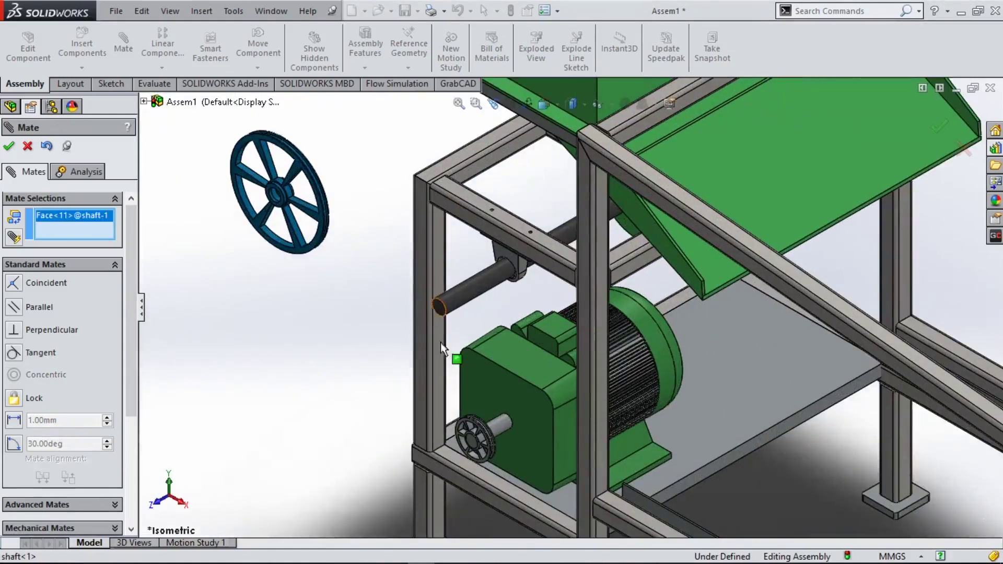
scroll(477, 451, down, 3)
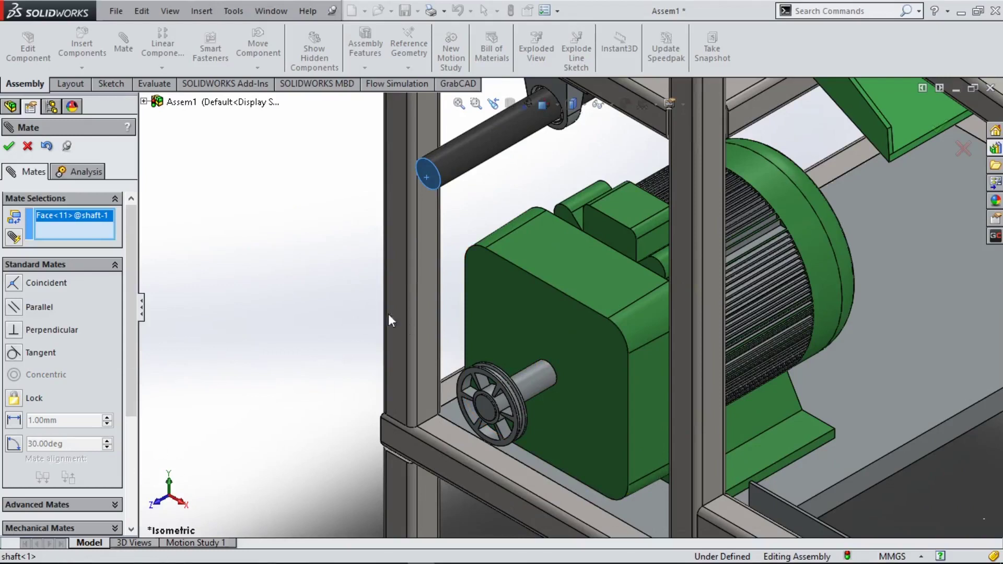
click(484, 408)
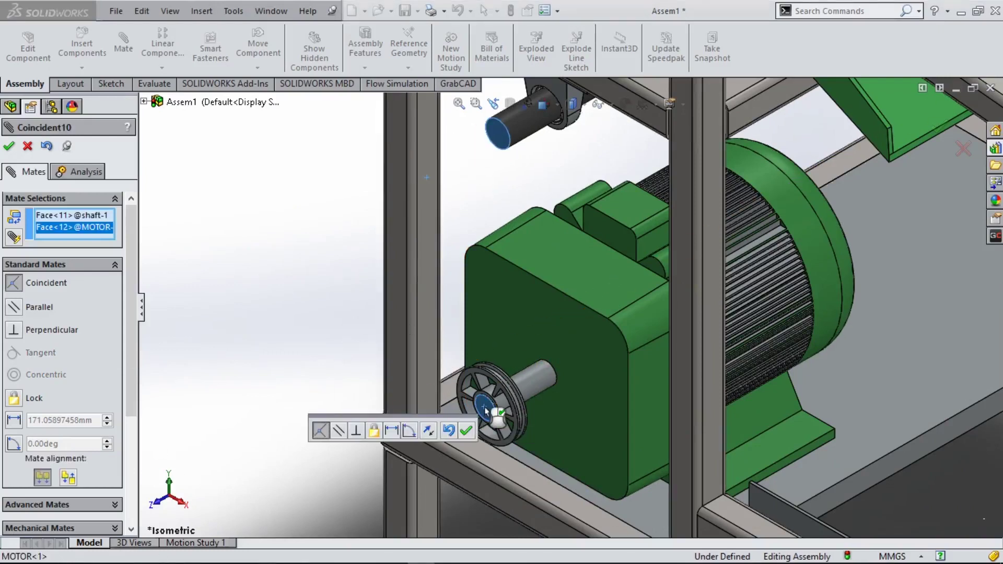
click(396, 437)
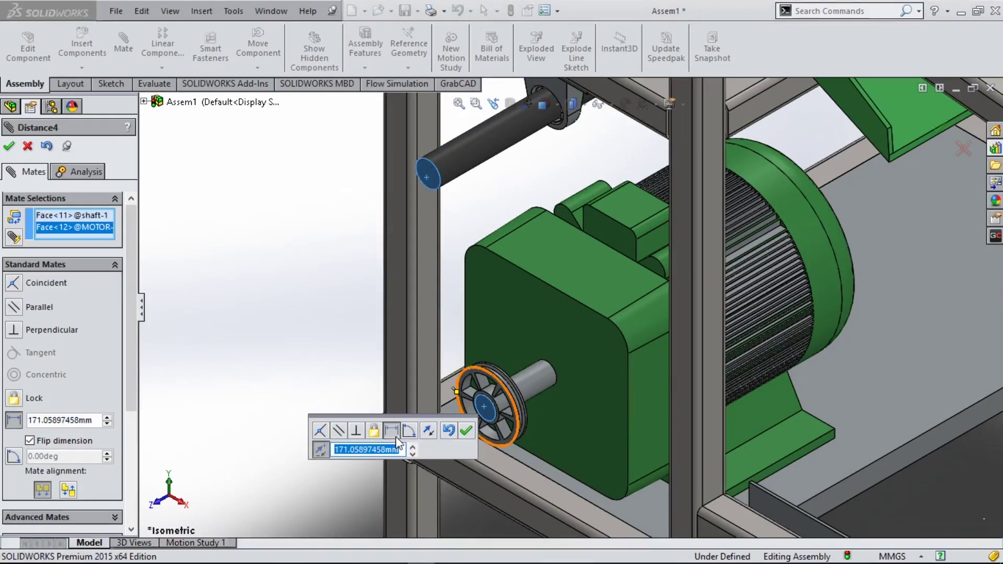
text(70)
key(Return)
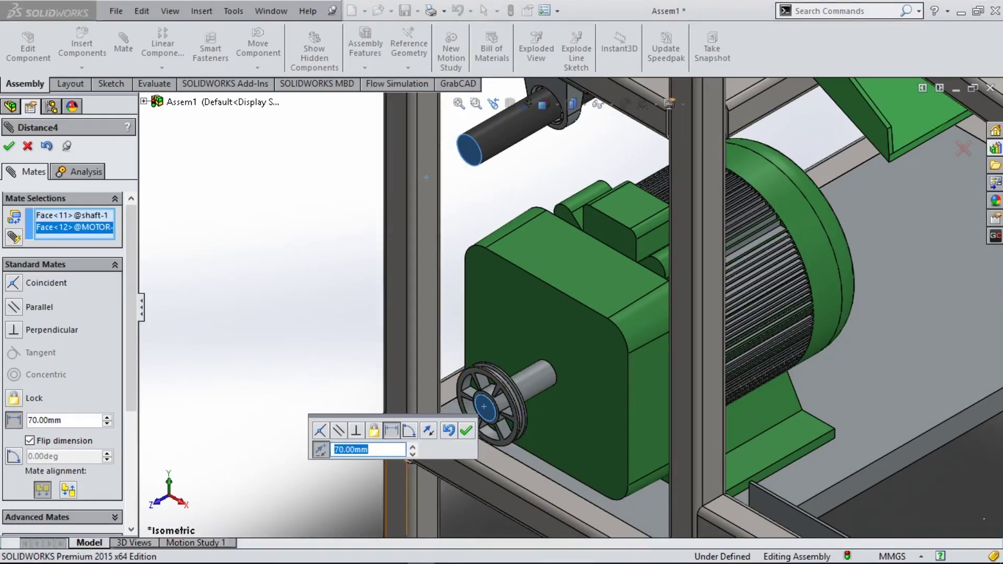
key(Return)
Step: Mount the shaft pulley concentrically on the shaft and close the Mate tool
scroll(486, 380, up, 5)
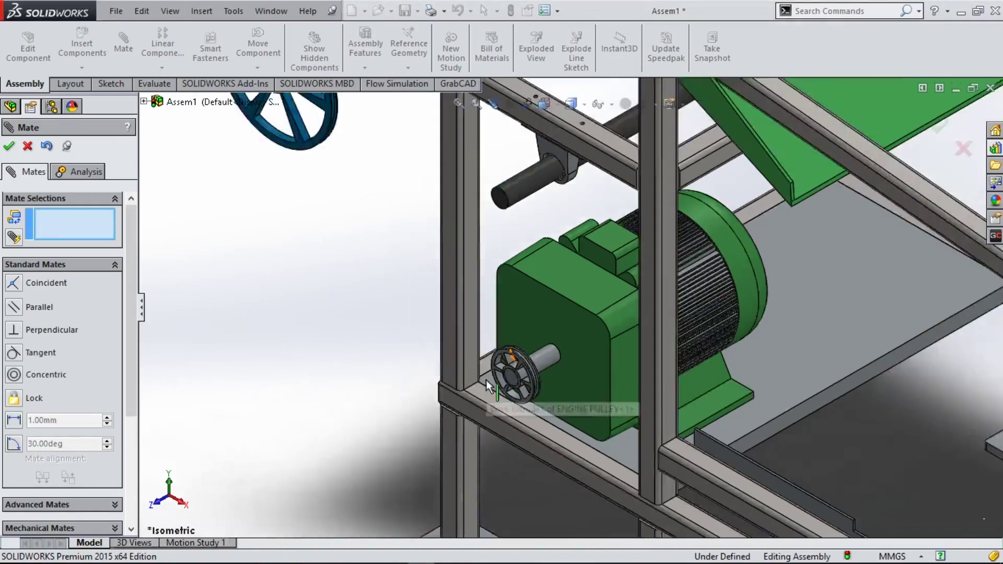
scroll(461, 230, down, 8)
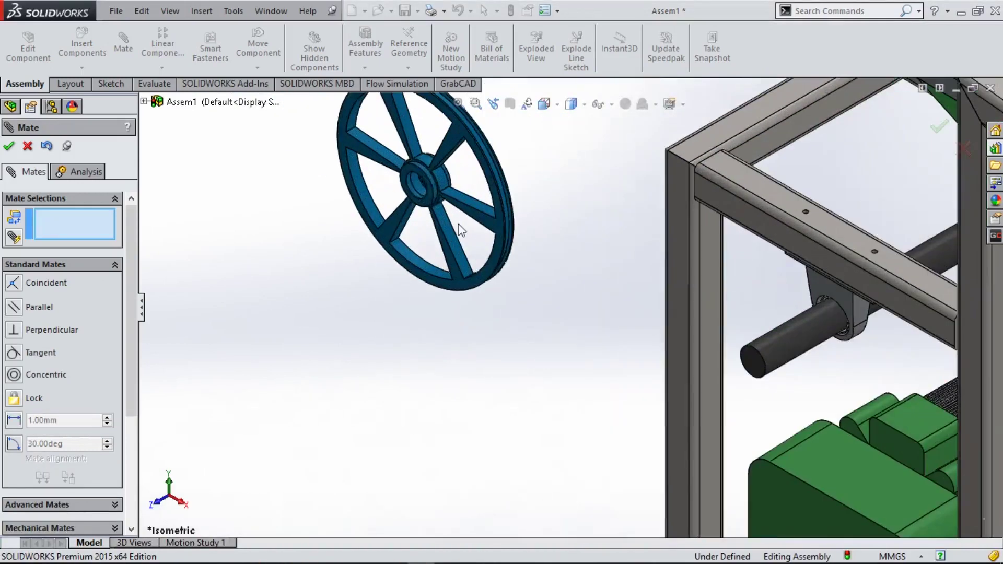
click(746, 362)
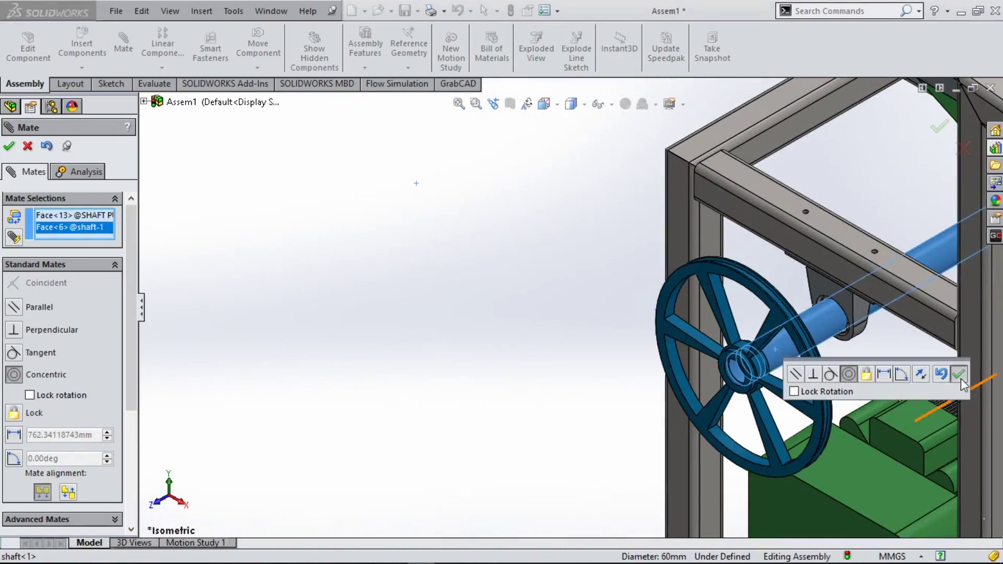
click(957, 374)
scroll(961, 384, up, 5)
click(8, 146)
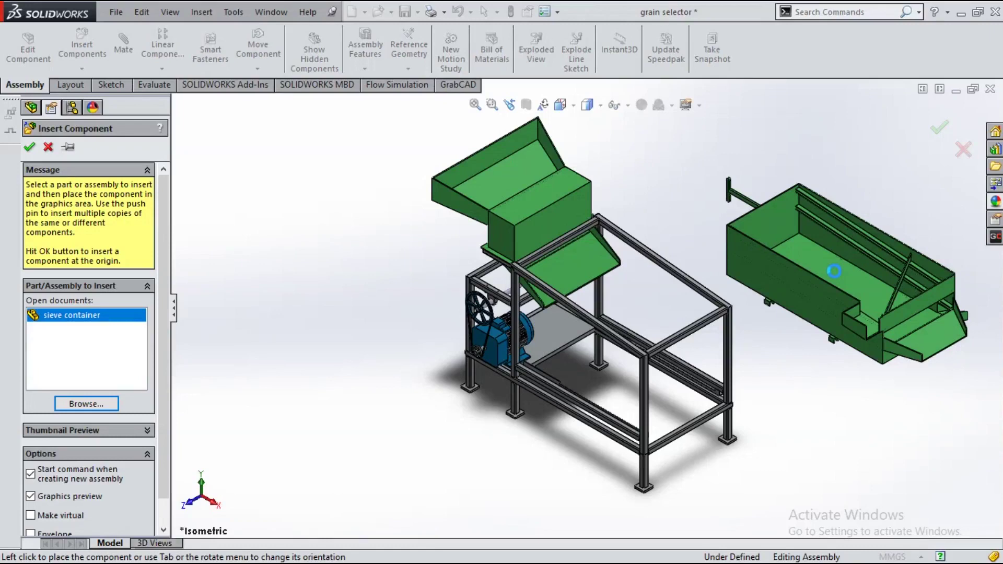
Step: Place the sieve container, then insert a roller part beneath it
click(834, 270)
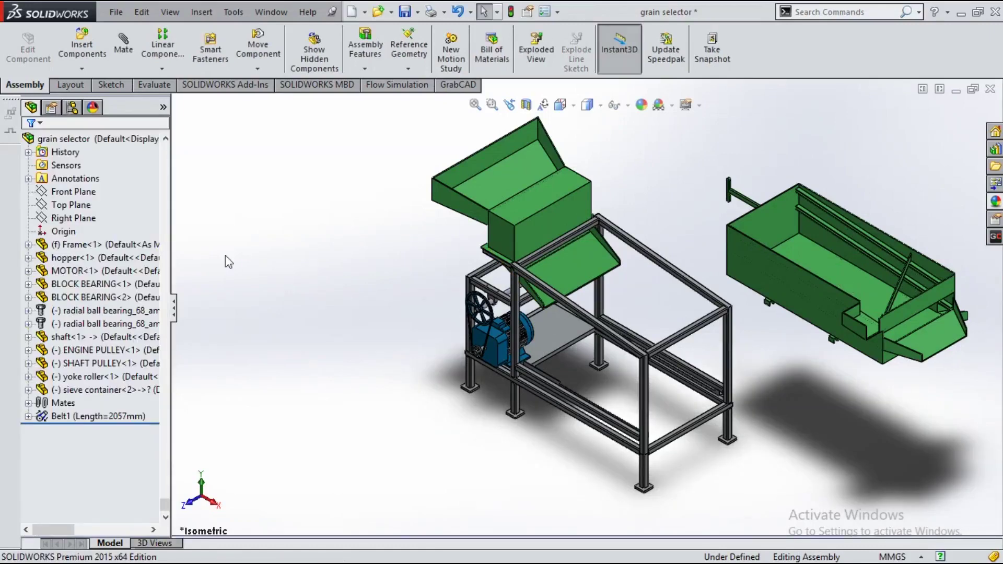
click(81, 52)
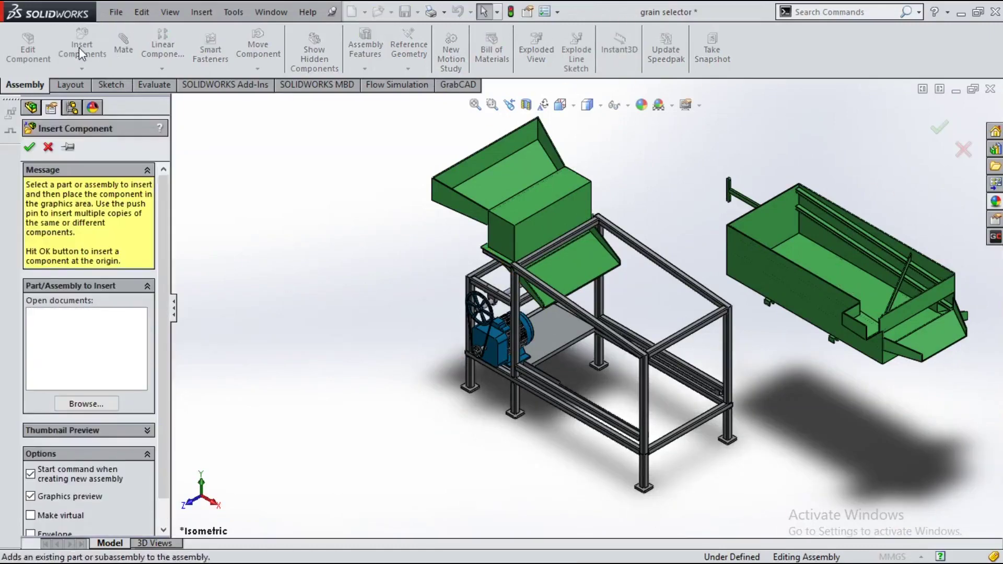
click(92, 405)
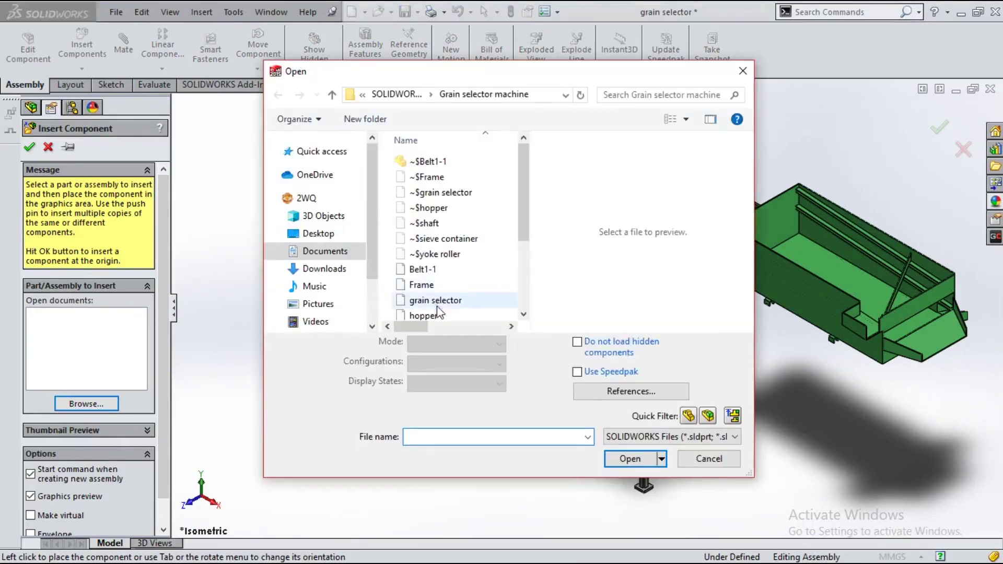
scroll(524, 317, down, 2)
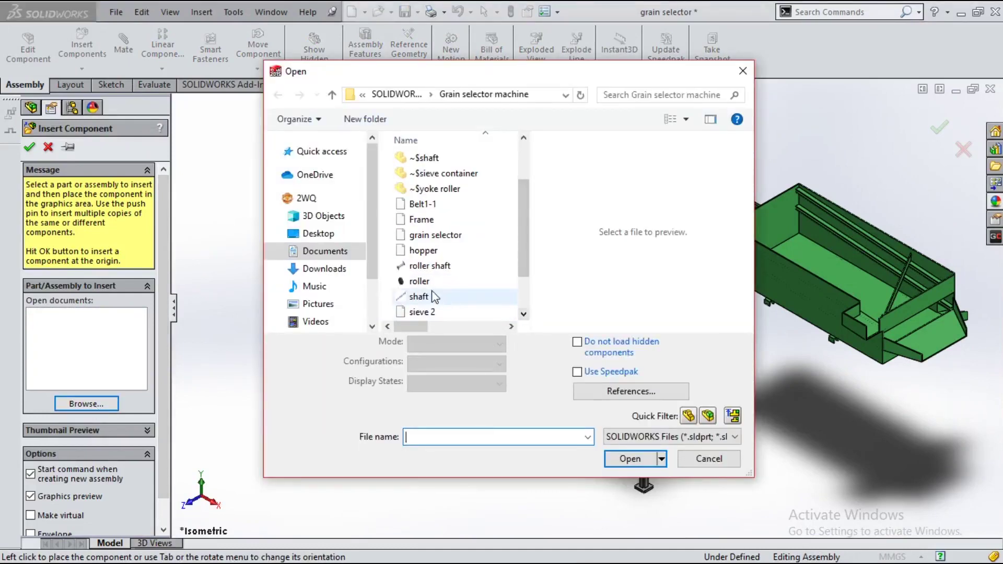
click(420, 281)
click(628, 436)
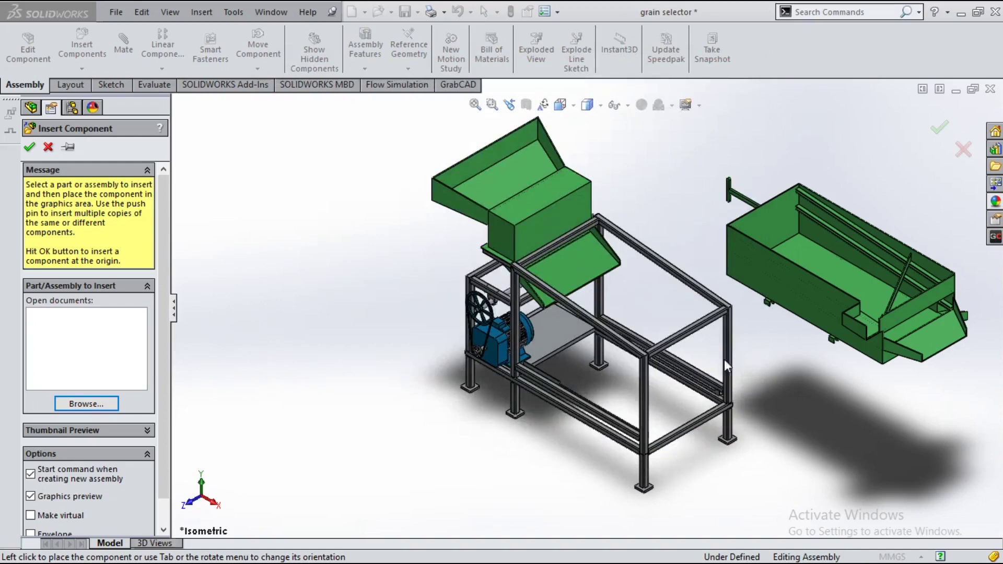
click(764, 316)
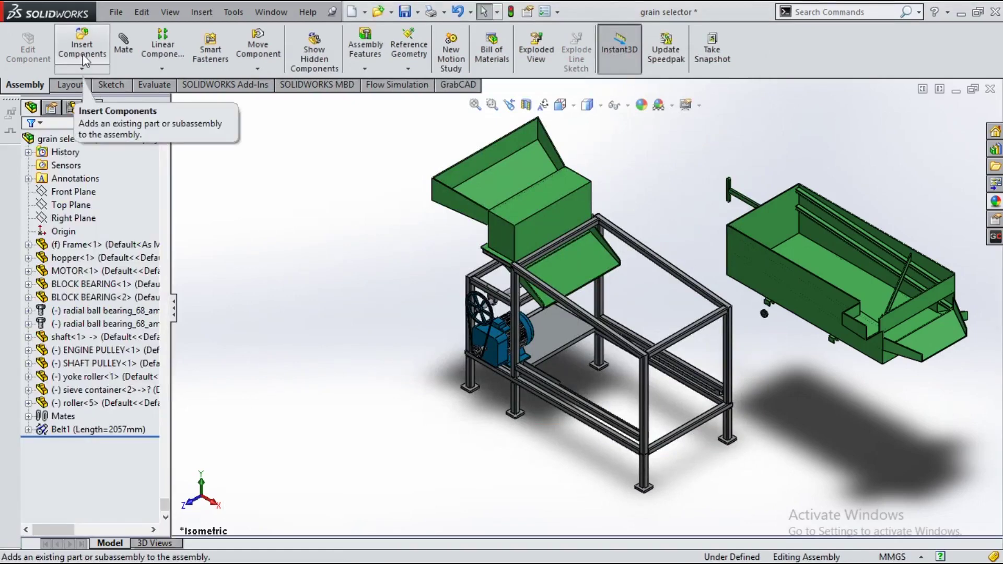
Step: Insert a second roller part beneath the sieve container
click(83, 54)
click(86, 404)
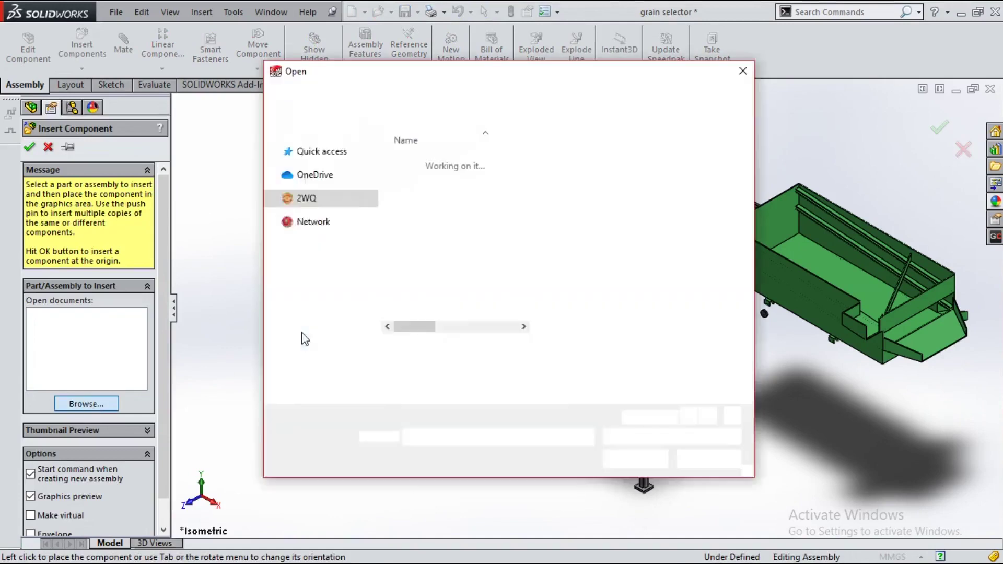
scroll(428, 282, down, 1)
scroll(432, 275, down, 1)
click(431, 281)
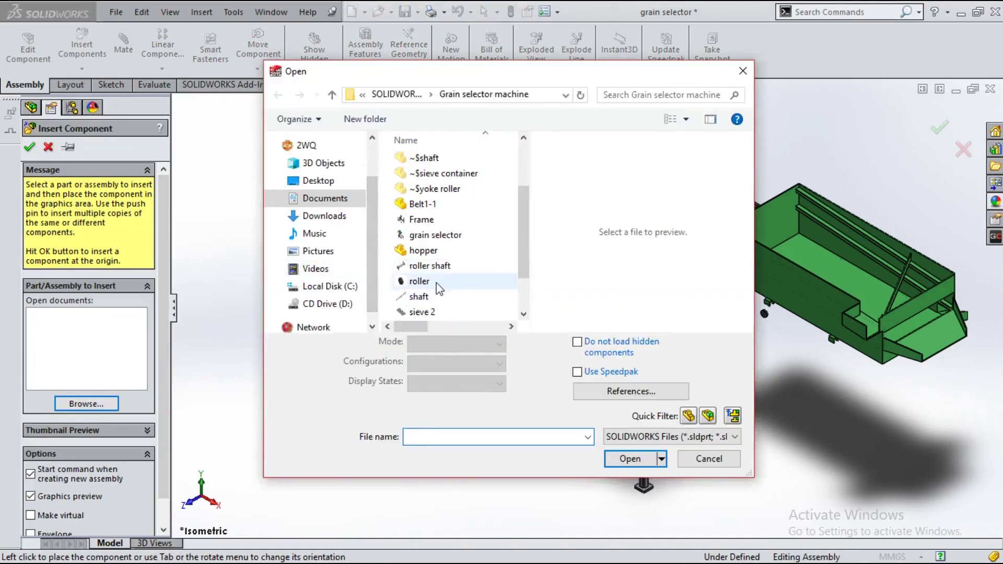
click(627, 459)
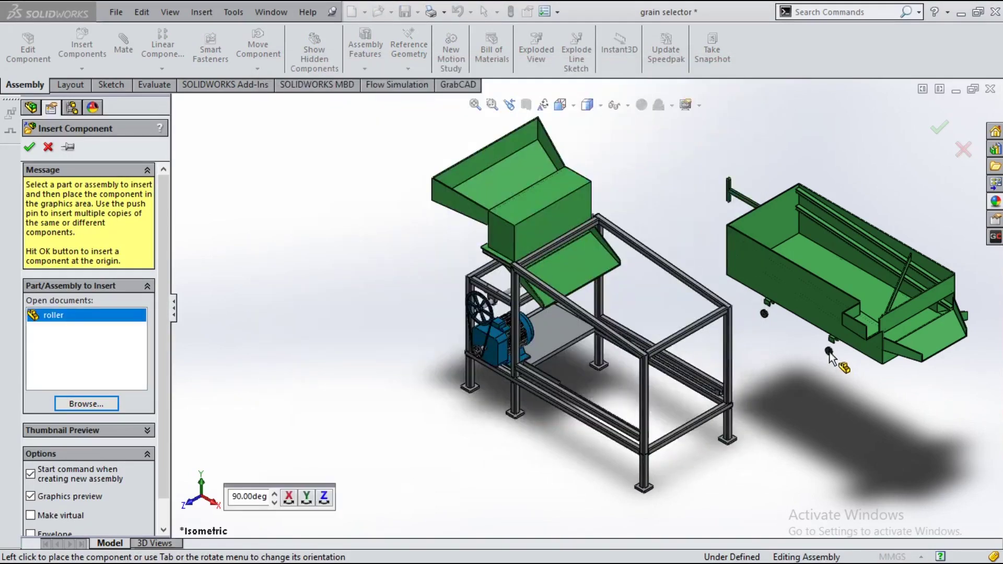
click(828, 352)
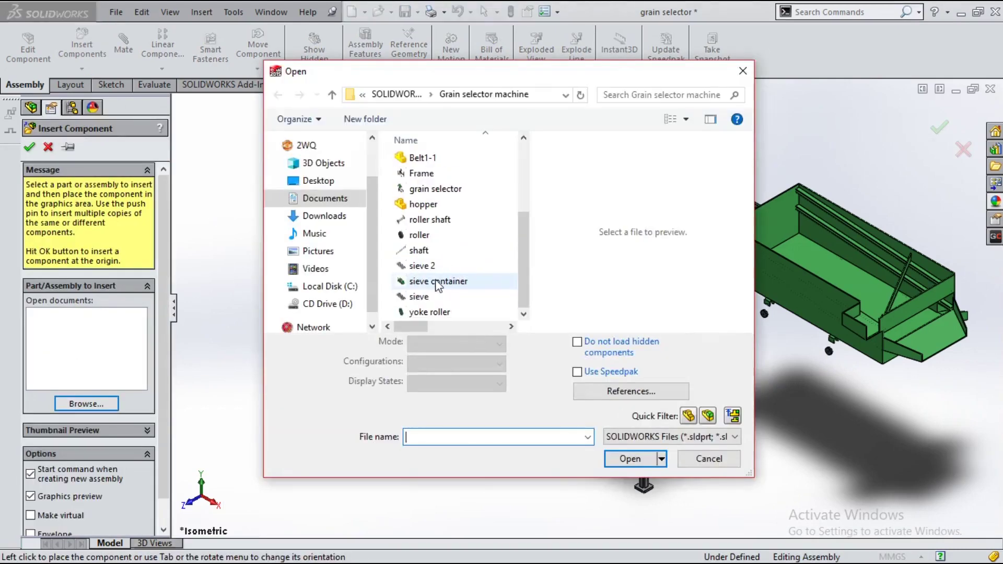
Step: Place a third roller beside the sieve container
click(627, 437)
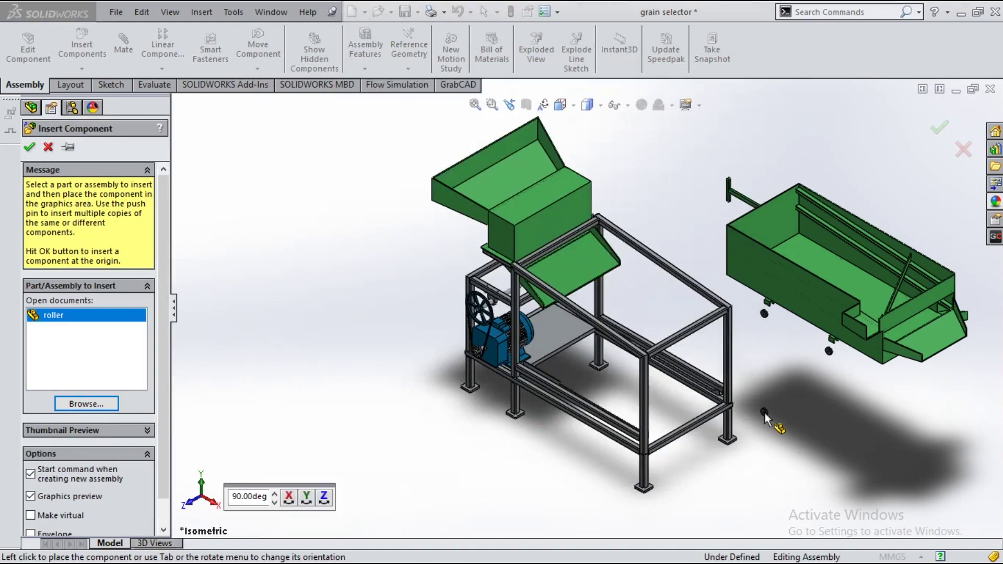
key(space)
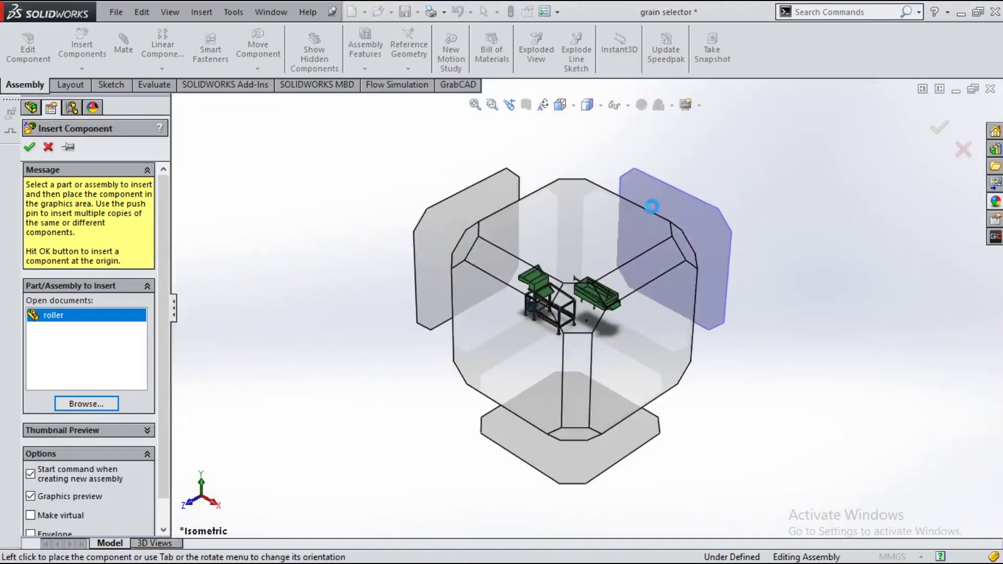
click(653, 214)
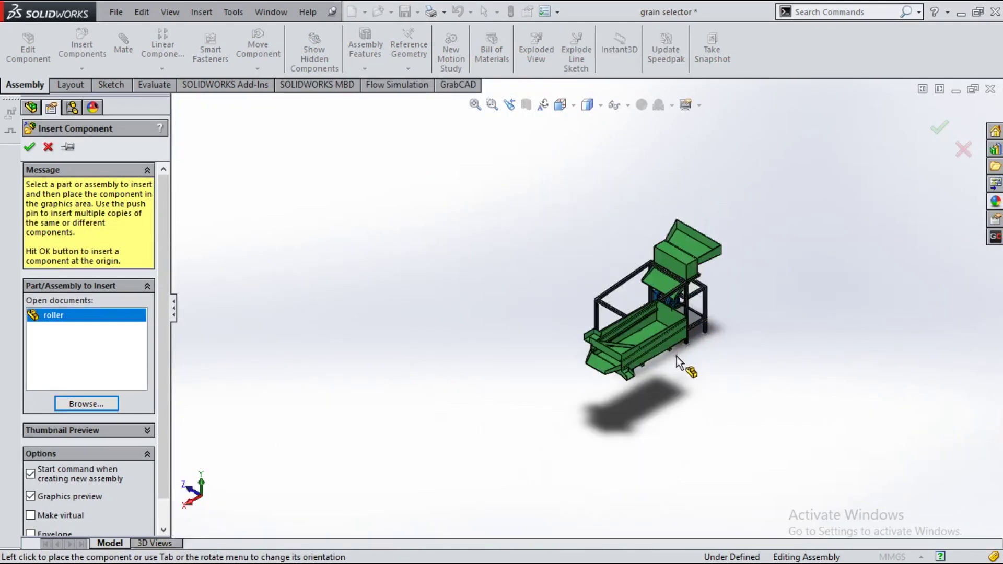
click(676, 356)
click(83, 69)
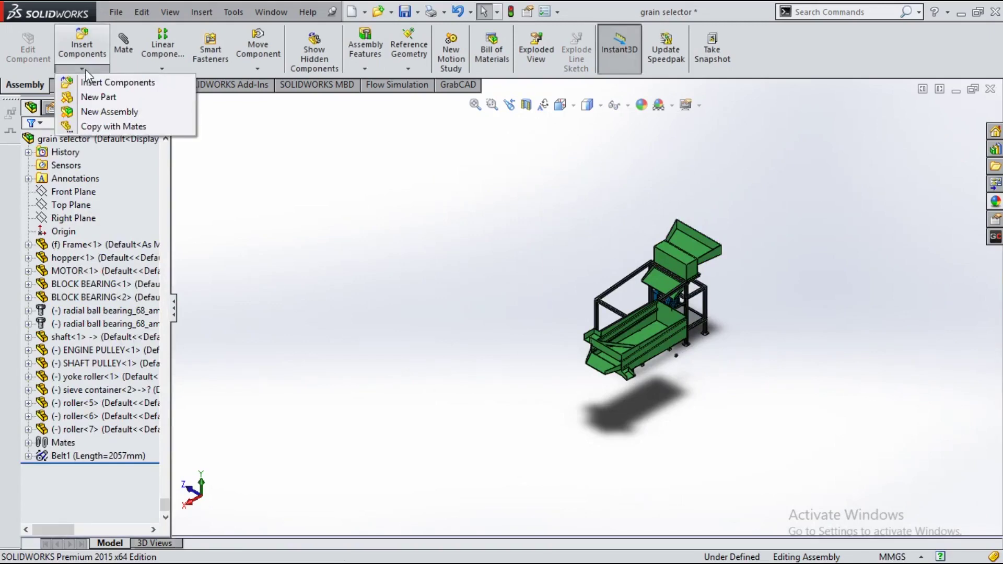
Step: Insert a roller shaft and place it near the sieve container
click(240, 181)
key(ctrl+7)
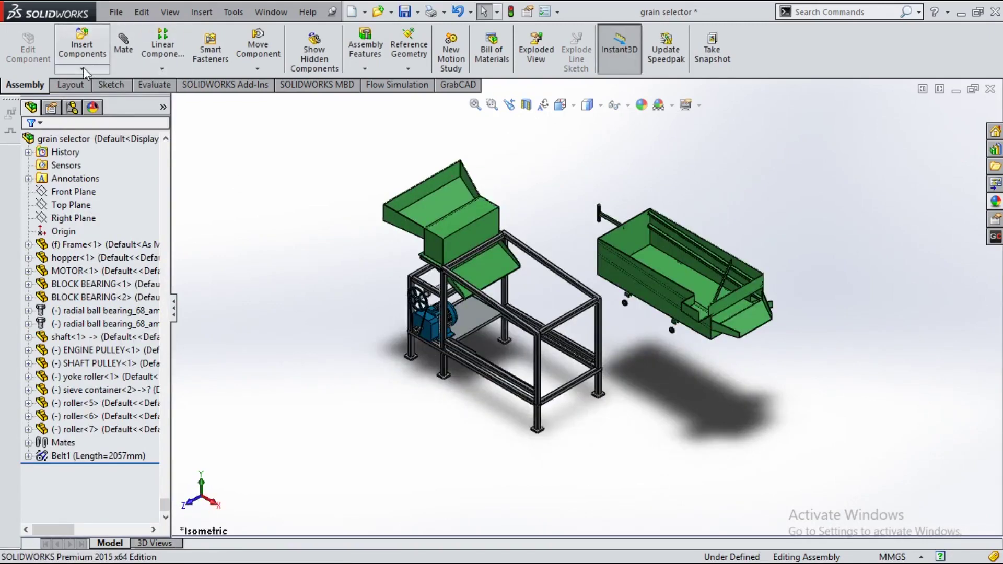
click(82, 50)
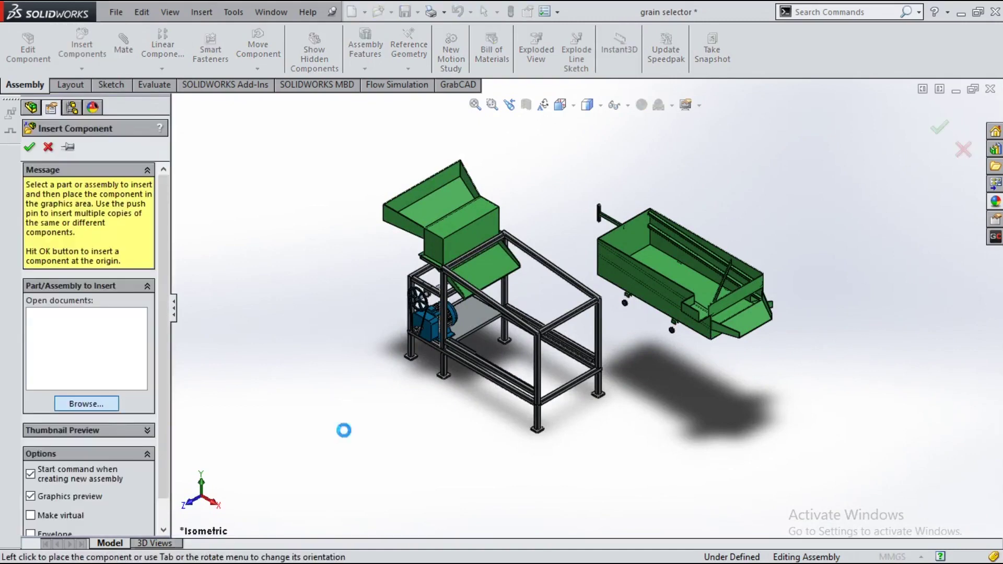
scroll(447, 305, down, 3)
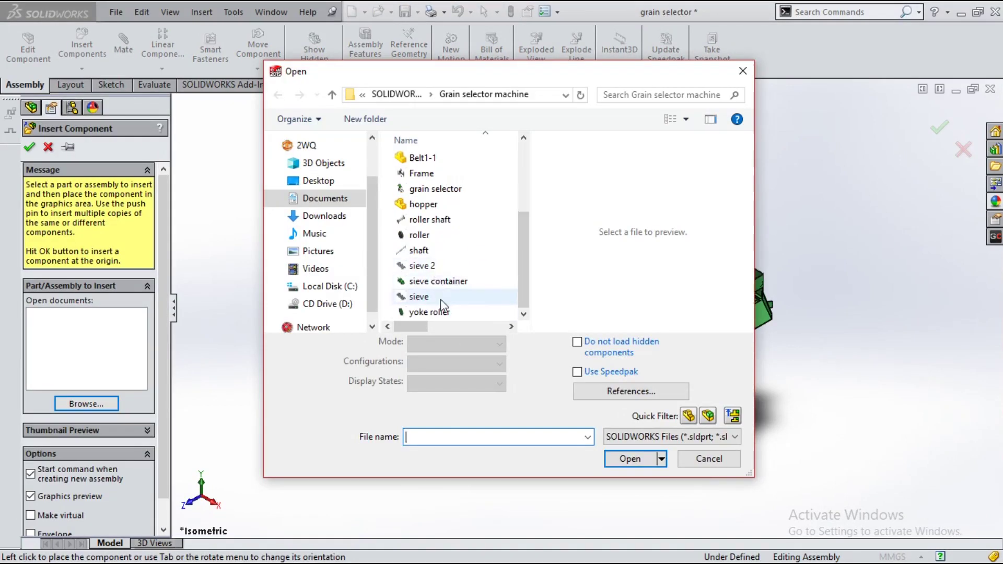
click(430, 219)
click(630, 459)
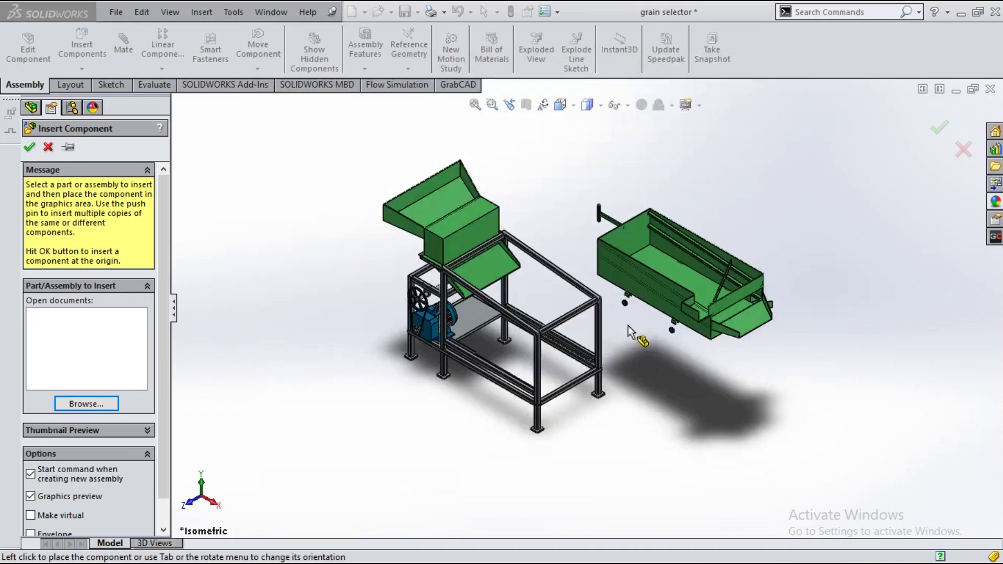
click(618, 315)
Step: Insert a second roller shaft and place it beside the first near the container
click(82, 68)
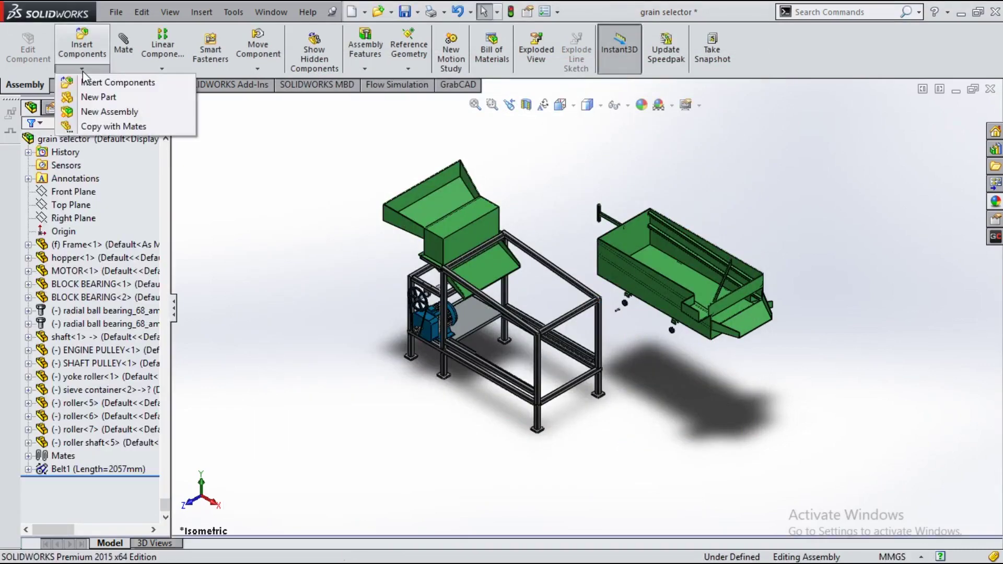
click(113, 86)
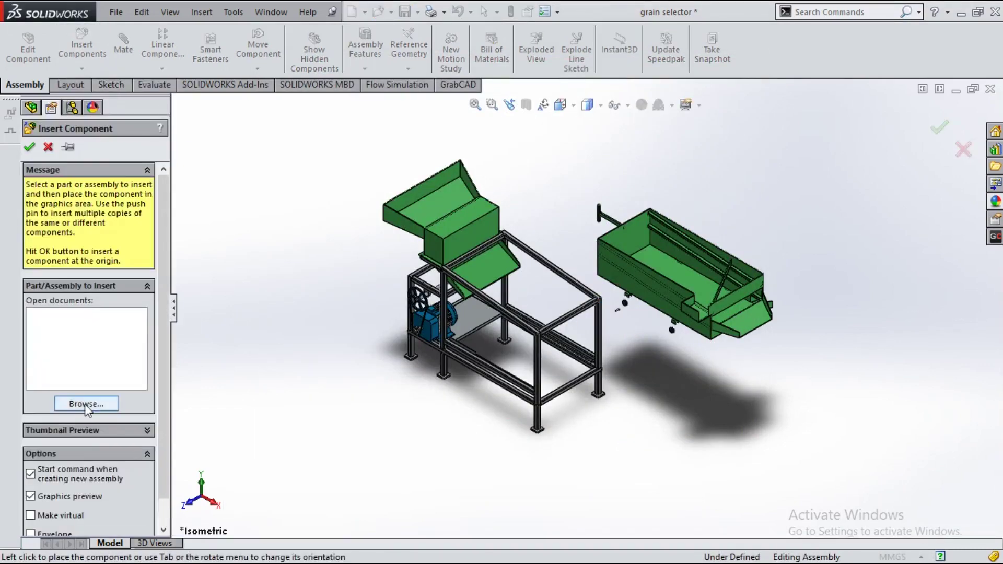
scroll(442, 294, down, 2)
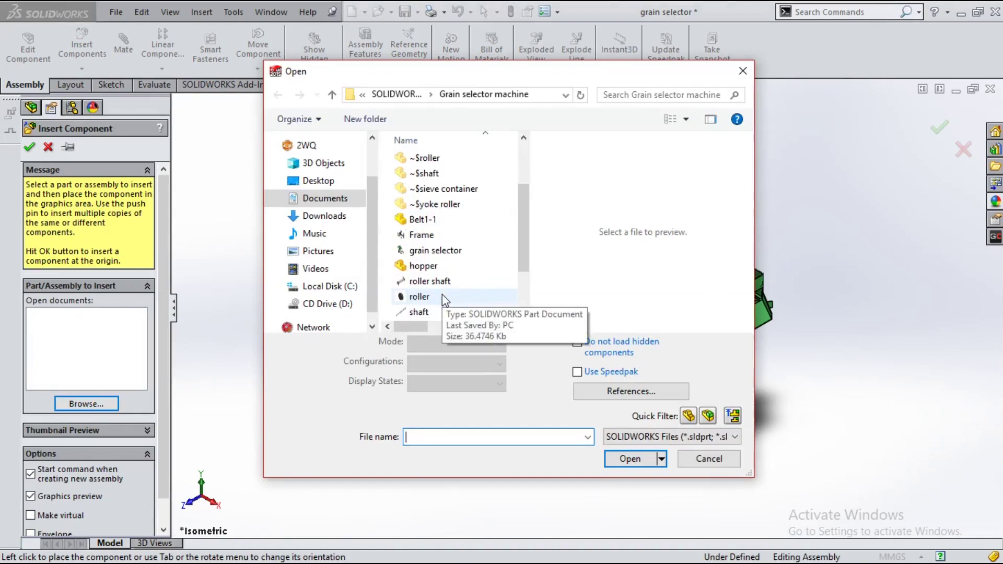
click(429, 281)
click(630, 456)
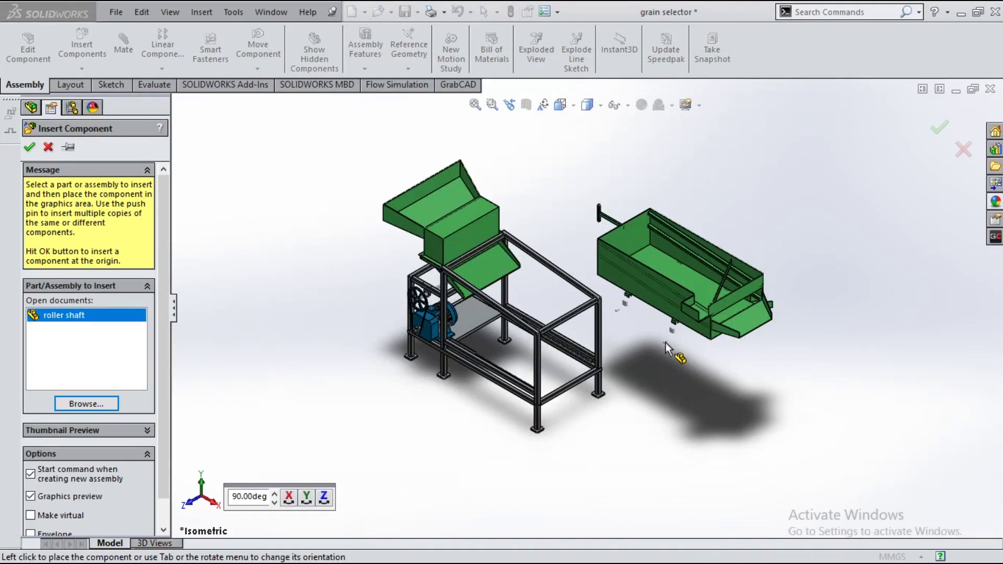
click(666, 343)
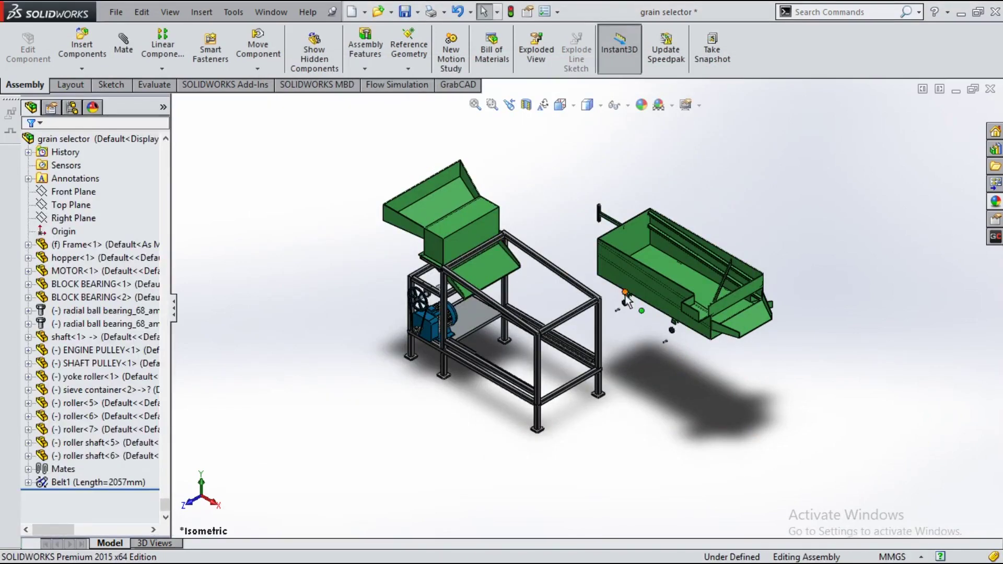
scroll(627, 302, down, 1)
Step: Mate the roller bore concentric to the bracket hole, and the shaft concentric to the roller bore
scroll(569, 235, down, 3)
scroll(559, 228, down, 2)
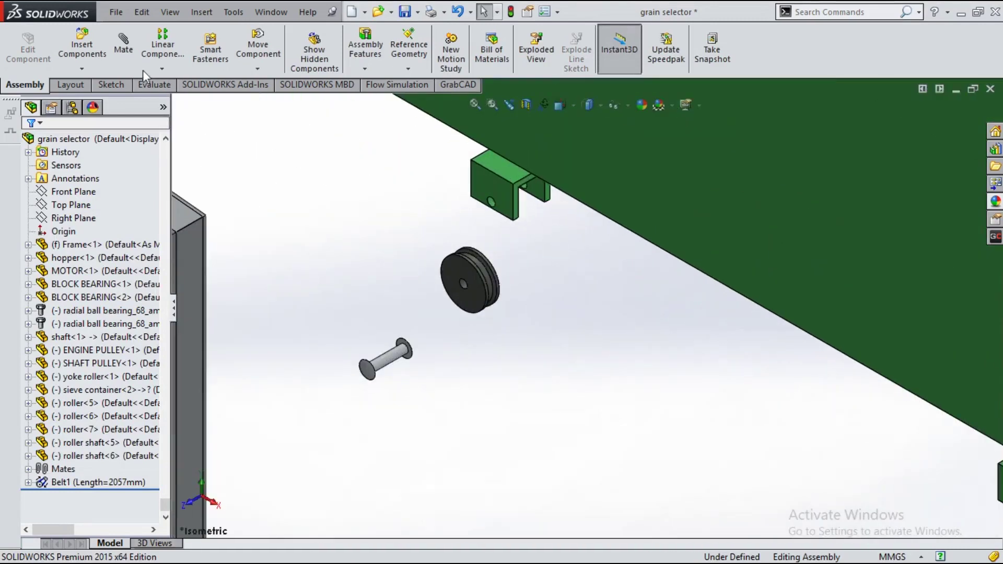
click(130, 53)
scroll(470, 297, down, 3)
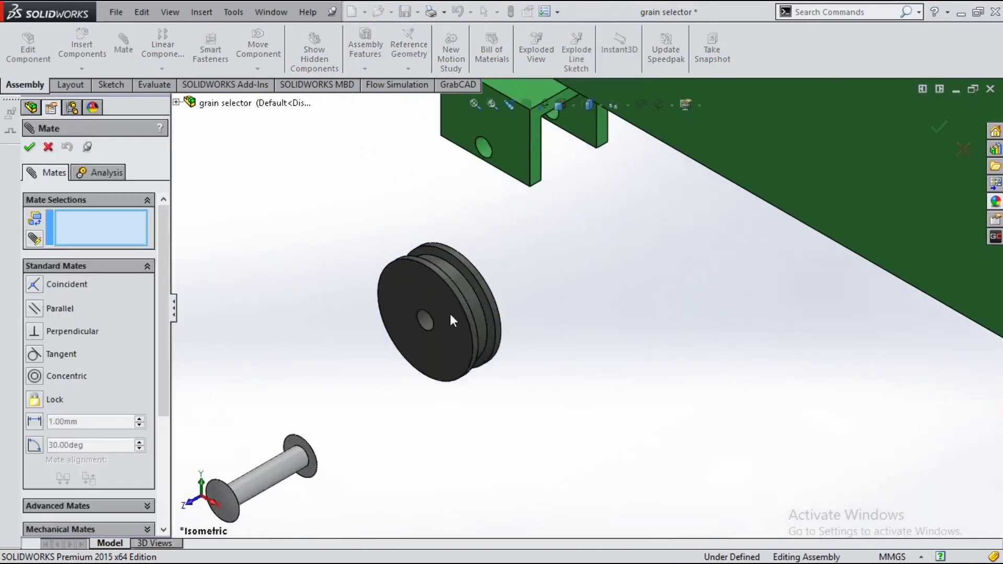
click(426, 325)
click(483, 150)
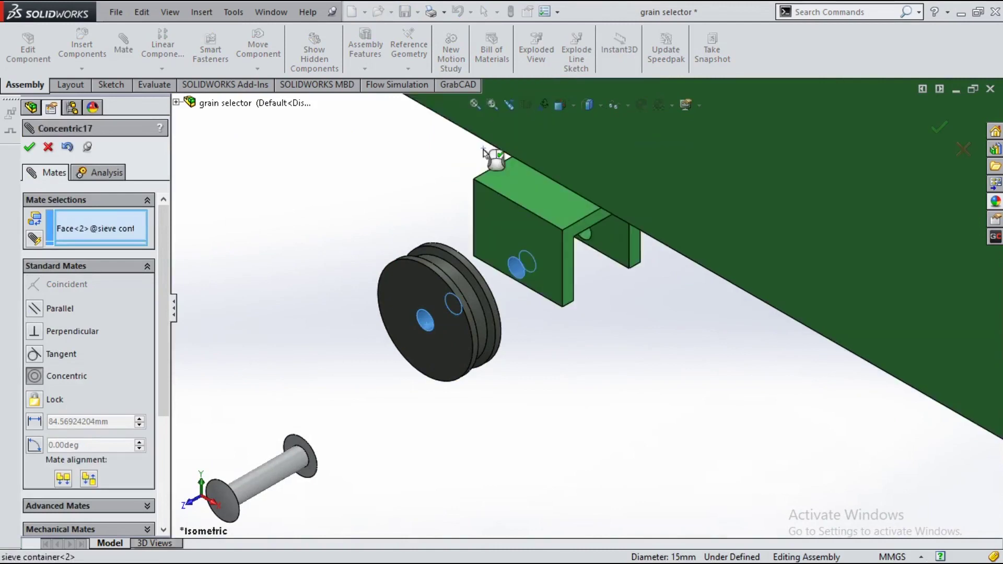
click(464, 117)
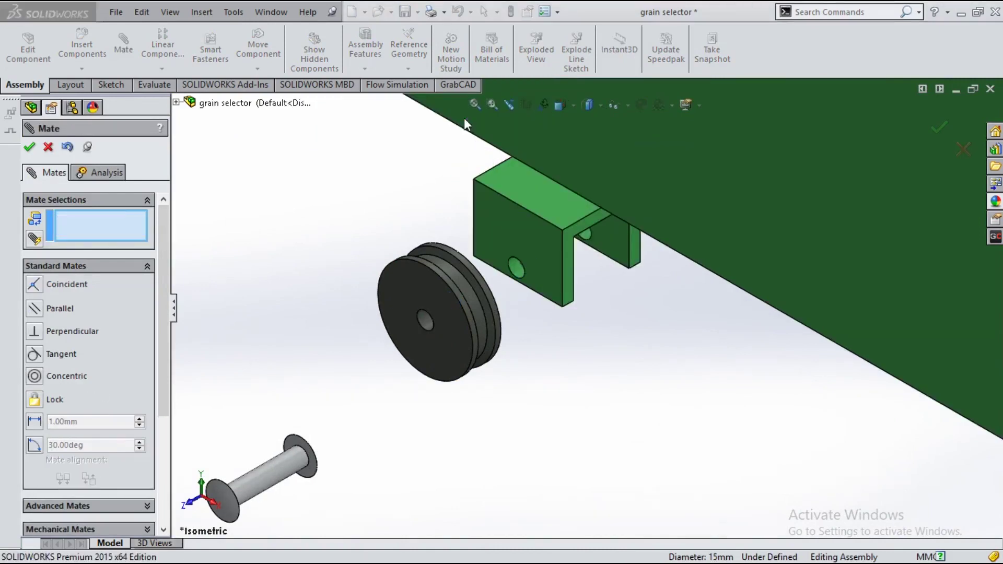
click(246, 490)
click(424, 322)
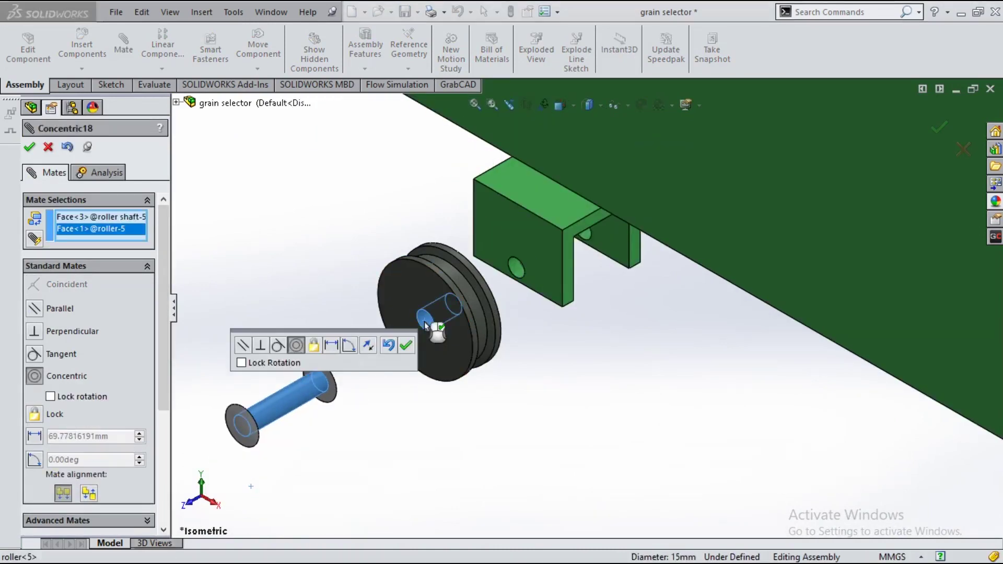
click(406, 345)
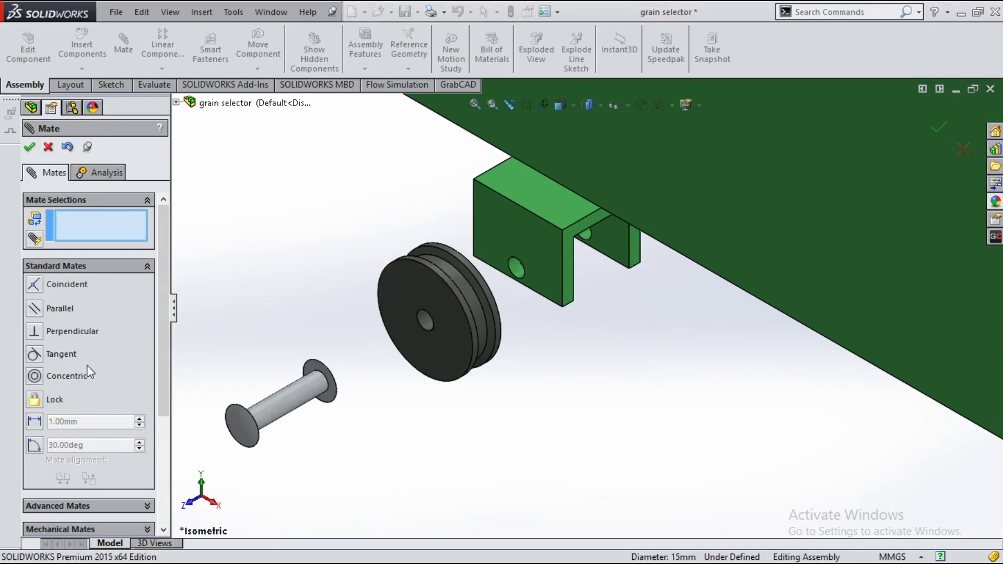
Step: Start a width mate using the two sieve container bracket faces as width references
click(147, 505)
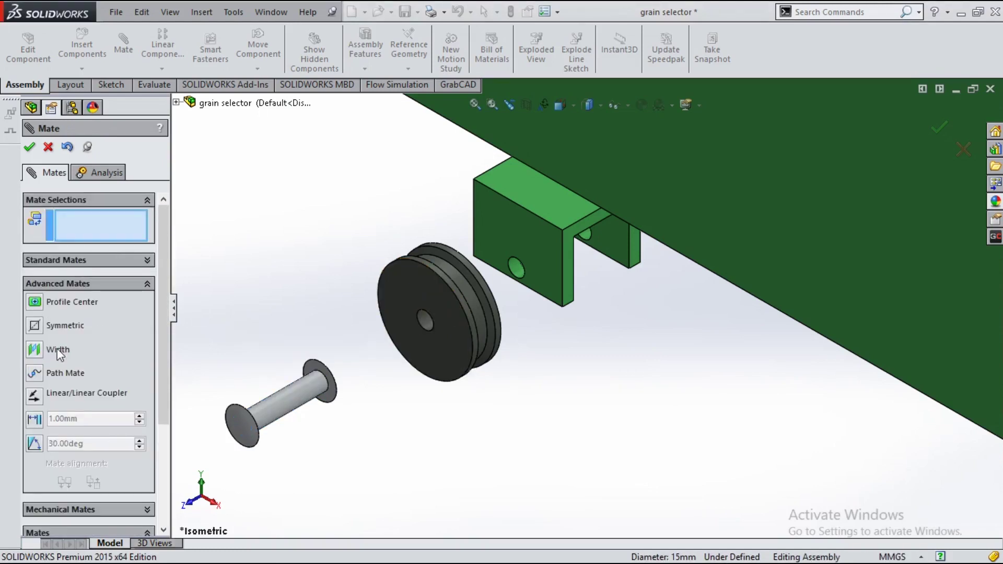
click(57, 351)
click(508, 242)
key(f)
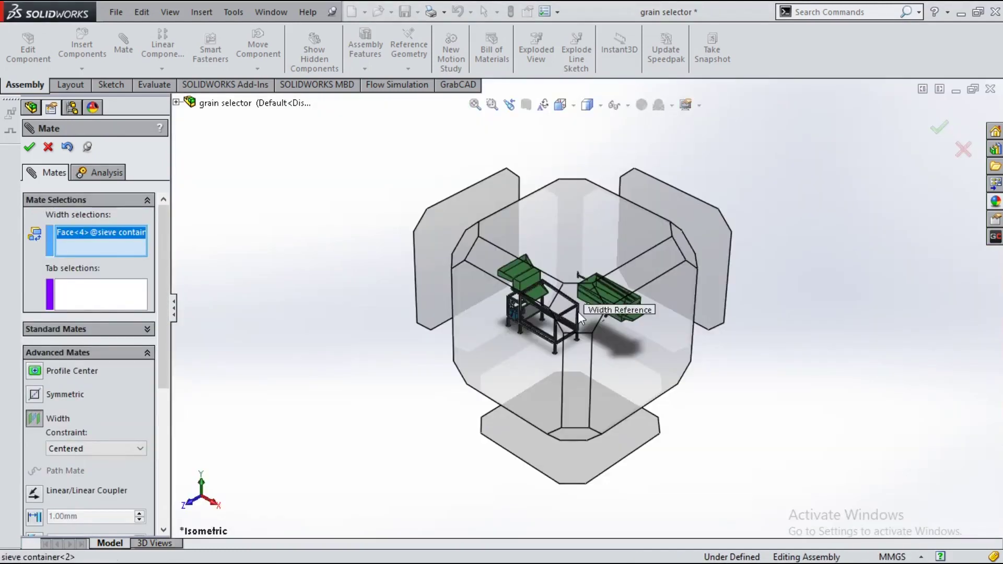
click(591, 450)
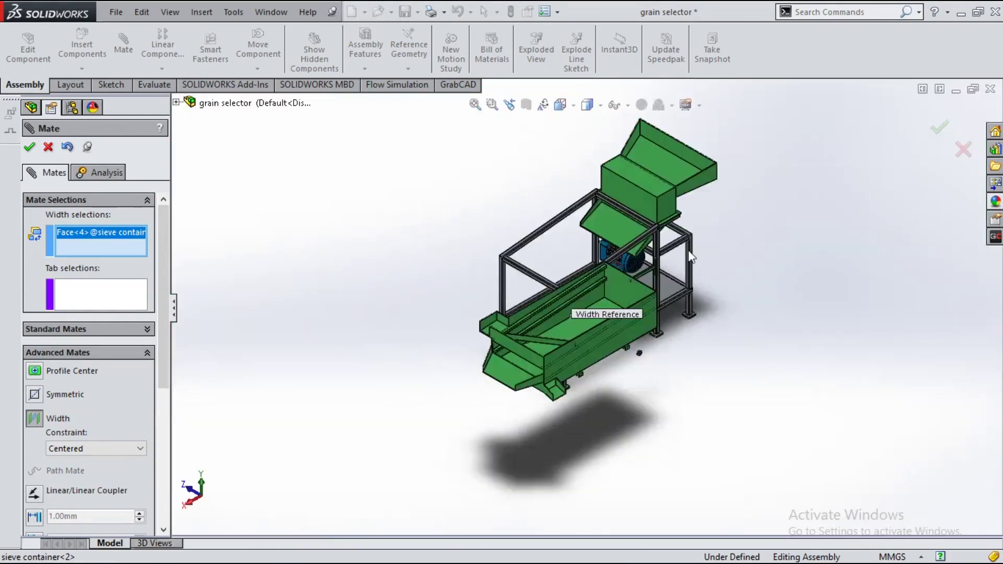
scroll(572, 433, down, 3)
scroll(587, 262, down, 2)
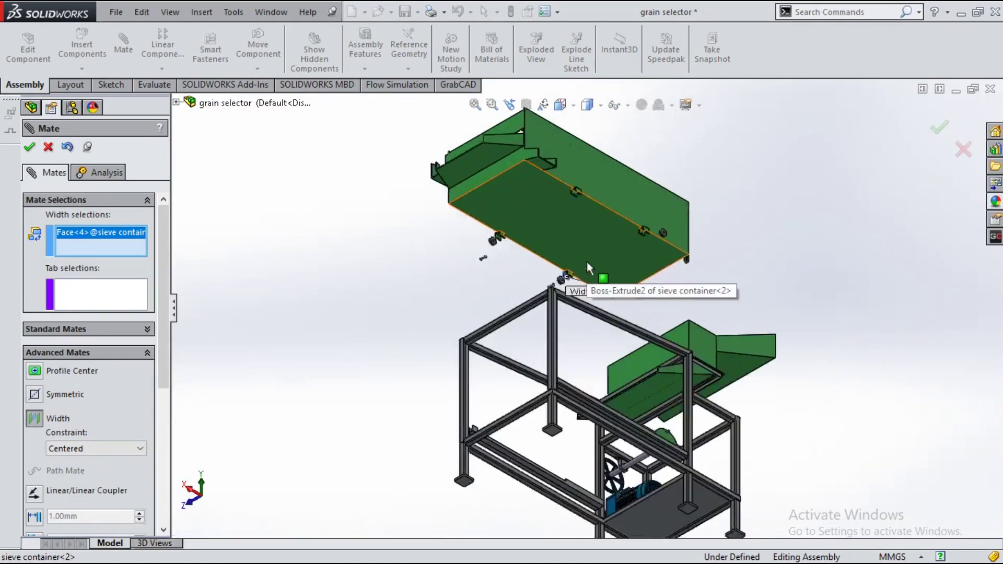
scroll(587, 262, down, 3)
click(480, 397)
Step: Use roller<5>'s two side faces as tab faces to centre it in the bracket (Width13)
click(429, 456)
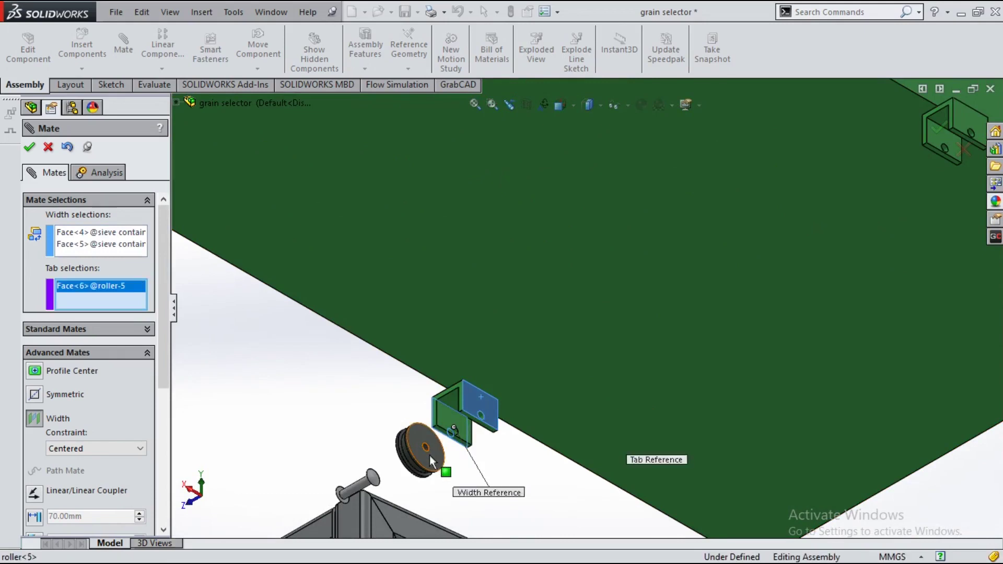
key(ctrl+7)
scroll(617, 366, down, 1)
scroll(606, 366, down, 3)
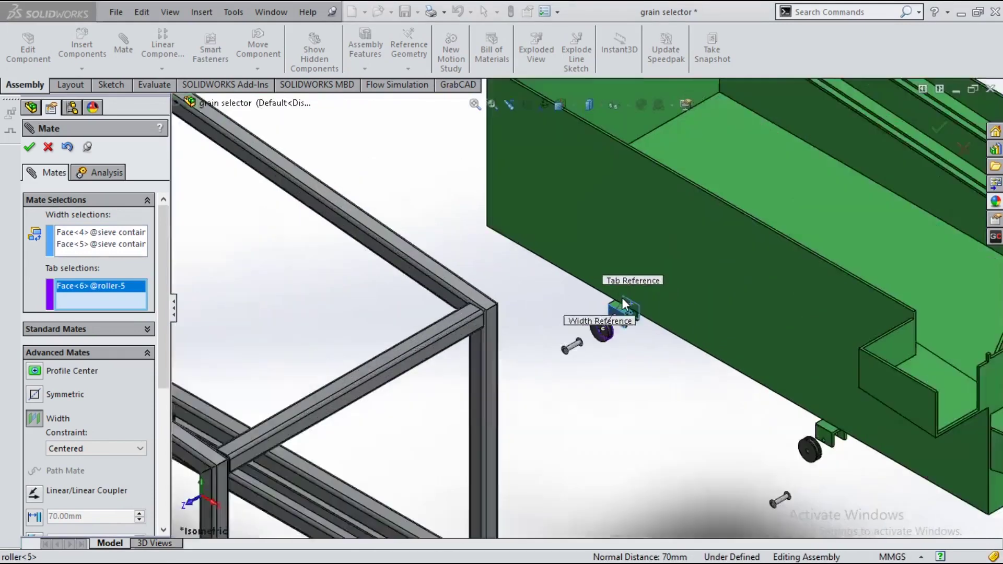
scroll(592, 367, down, 2)
click(562, 384)
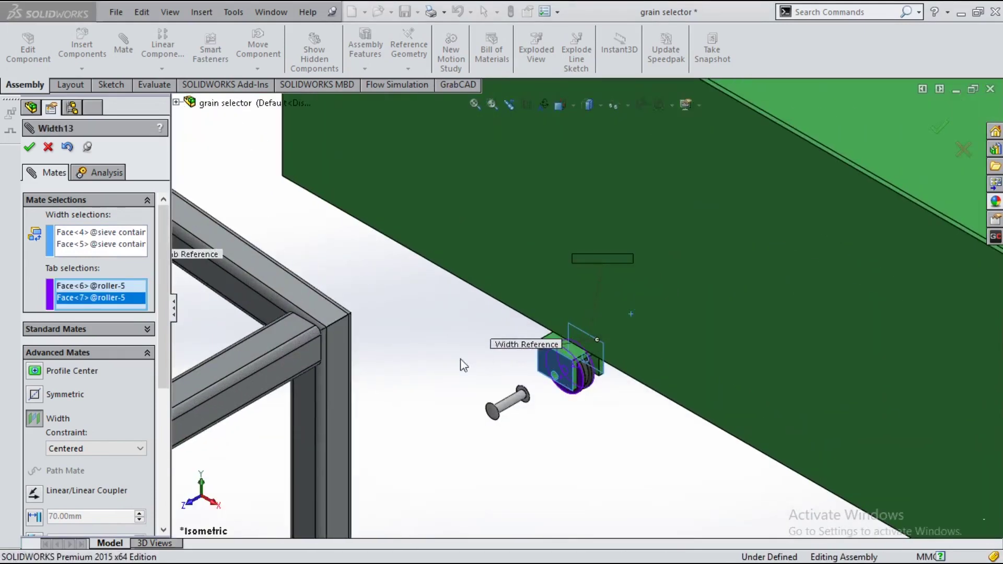
click(30, 149)
scroll(582, 461, down, 3)
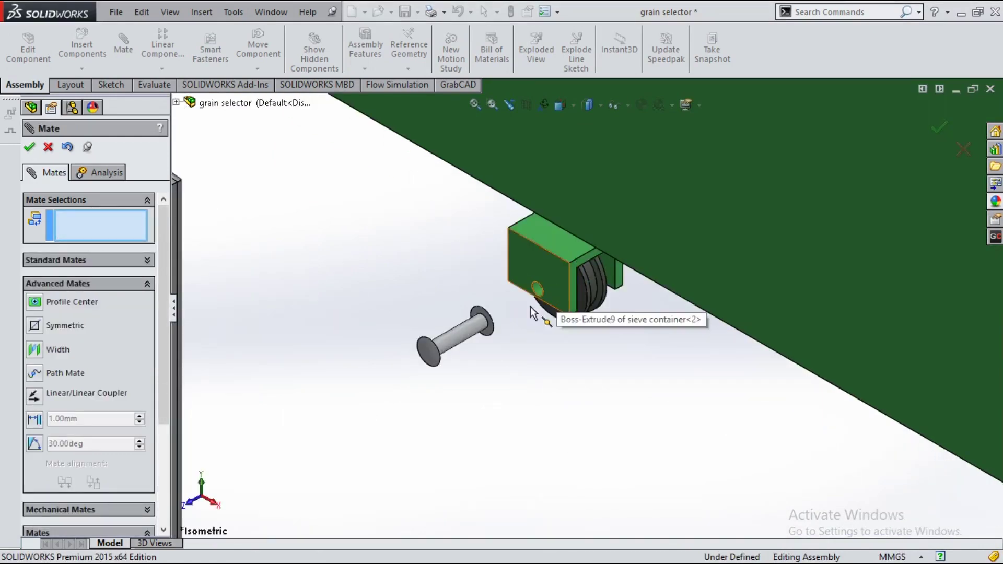
Step: Make roller shaft<5>'s end face coincident with the bracket's outer face (Coincident22)
click(485, 331)
key(space)
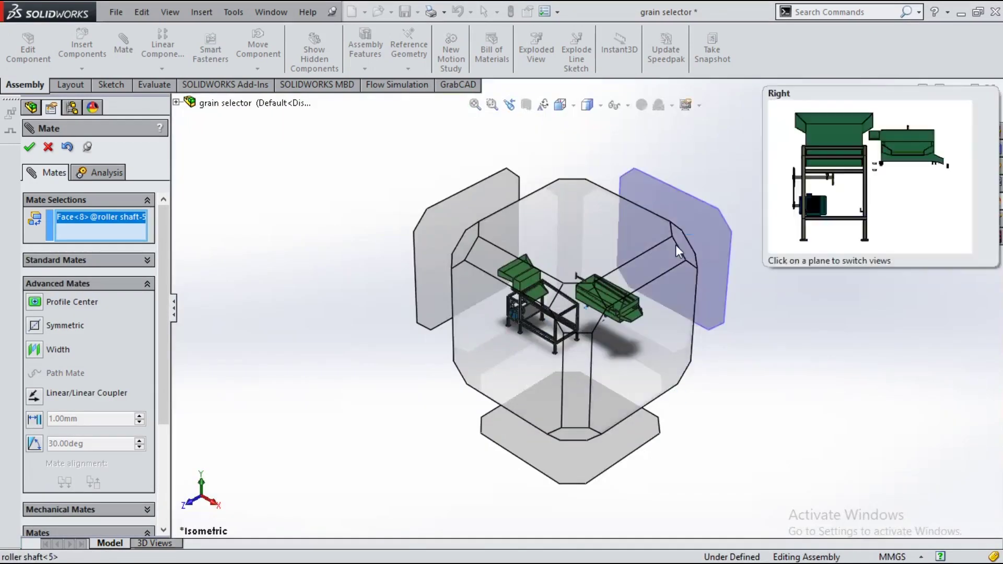
click(685, 243)
key(space)
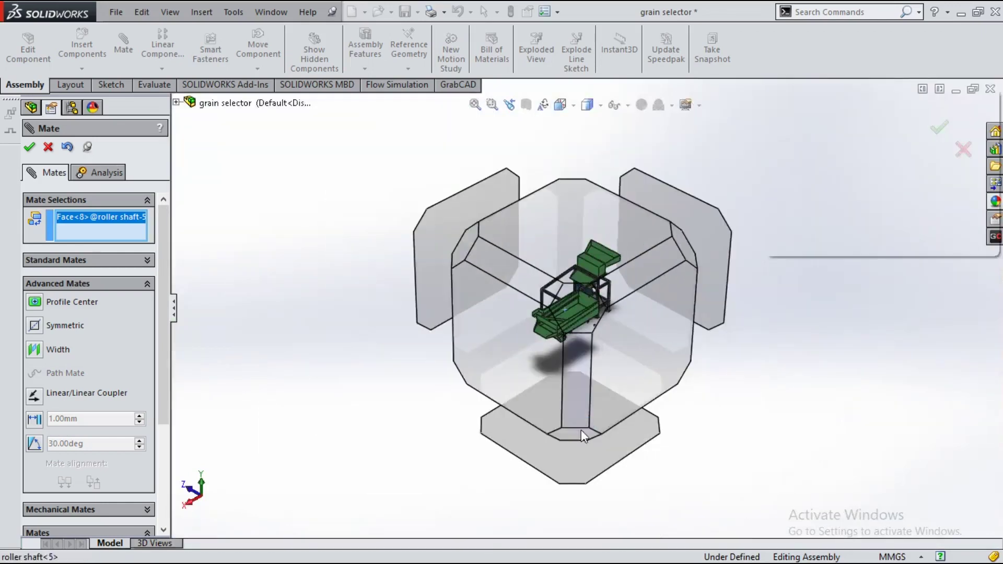
click(581, 429)
scroll(579, 299, down, 5)
scroll(579, 299, down, 3)
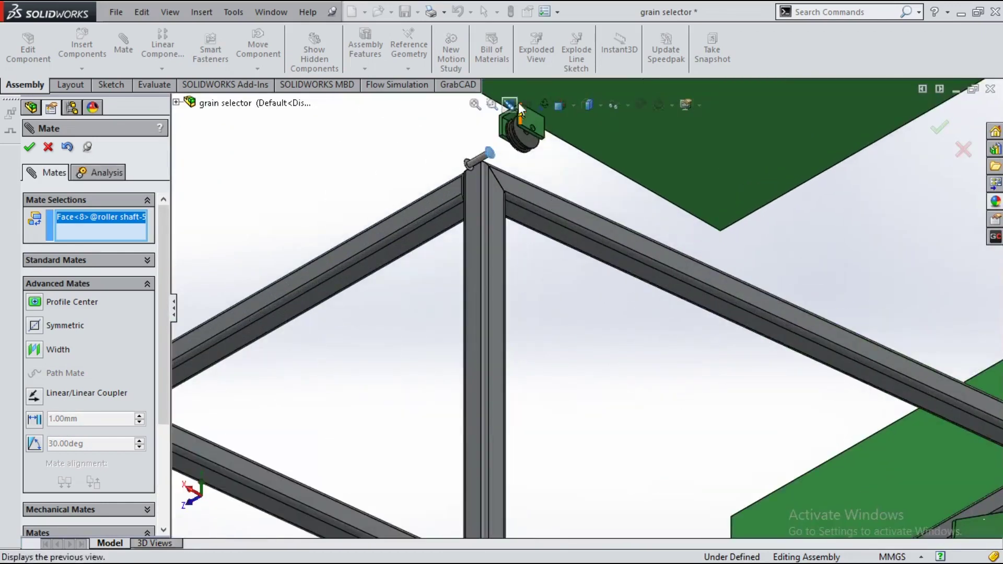
click(528, 117)
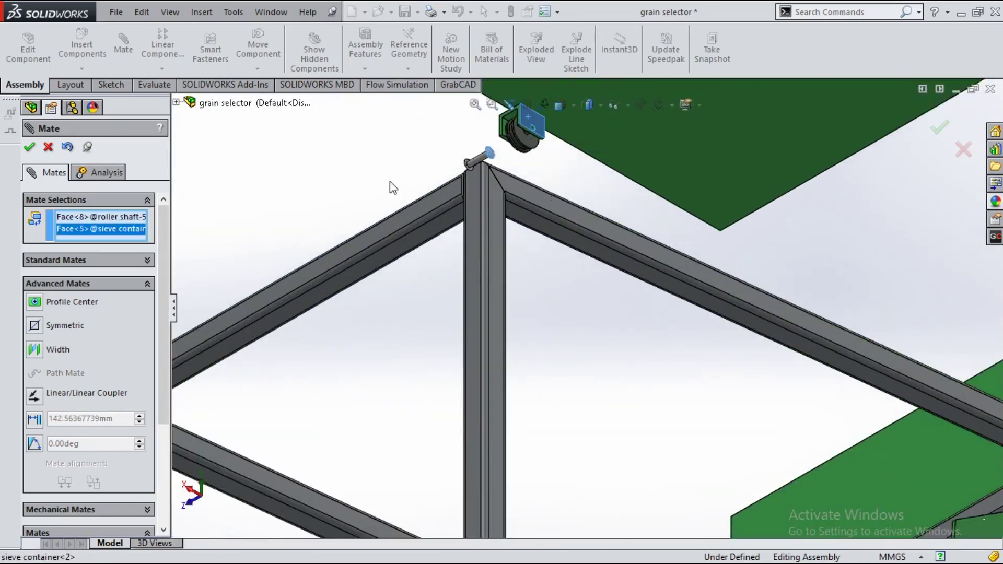
click(142, 262)
click(67, 284)
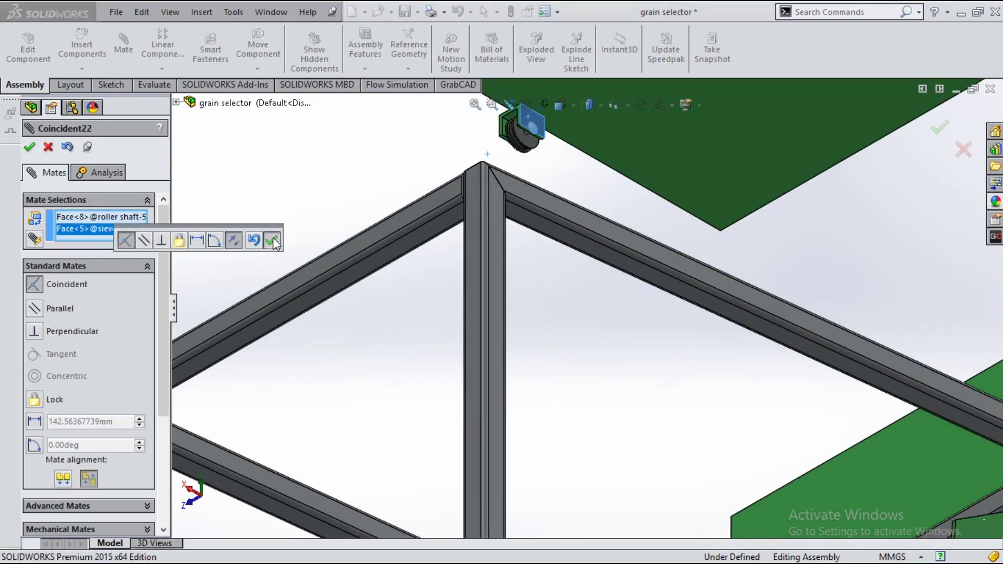
click(272, 240)
key(ctrl+7)
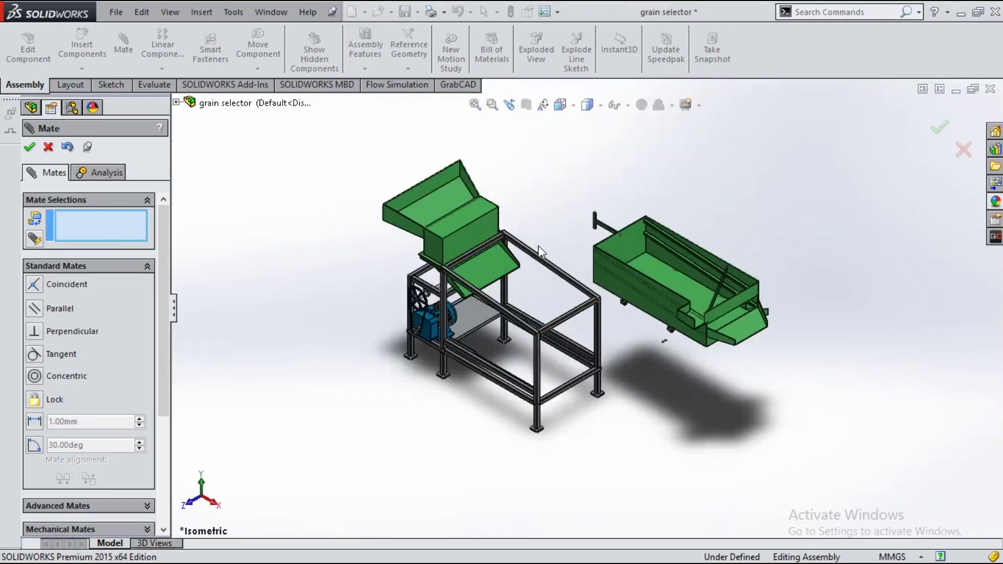
Step: Make the second roller and roller shaft<6> concentric with the container bracket hole
scroll(541, 256, down, 3)
scroll(543, 266, down, 3)
scroll(545, 277, down, 3)
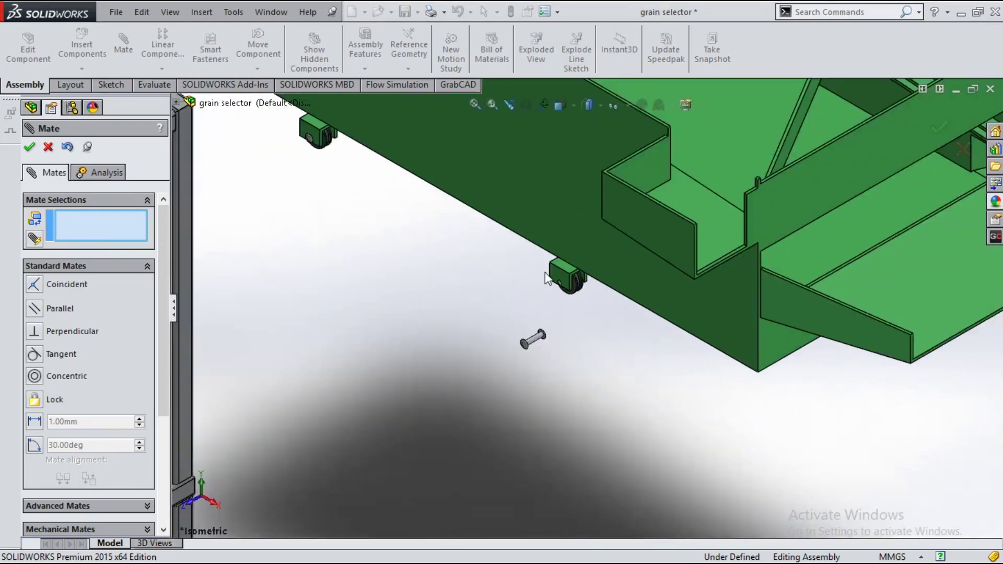
scroll(559, 295, down, 2)
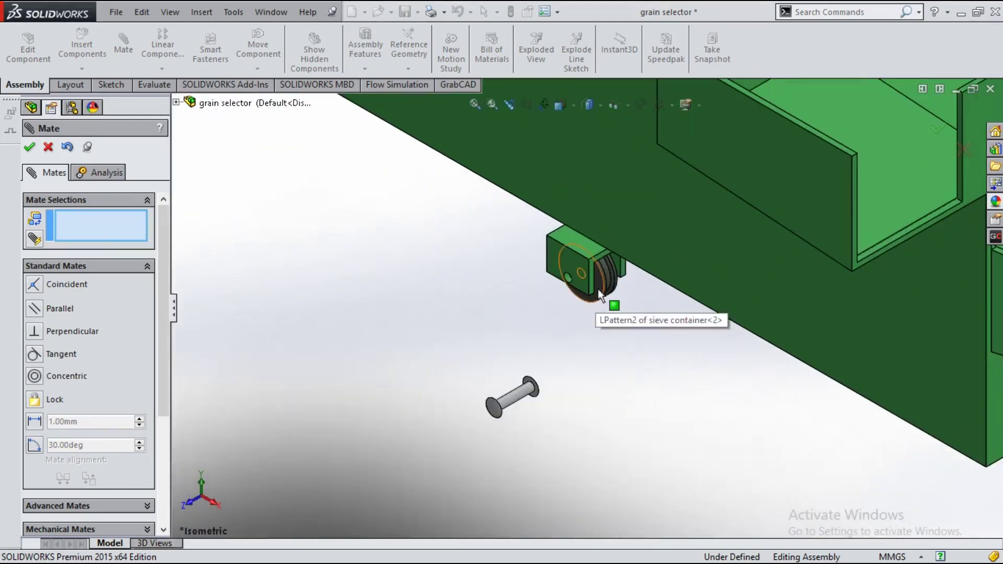
mouse_move(599, 288)
mouse_down()
mouse_move(601, 371)
mouse_move(555, 370)
mouse_up()
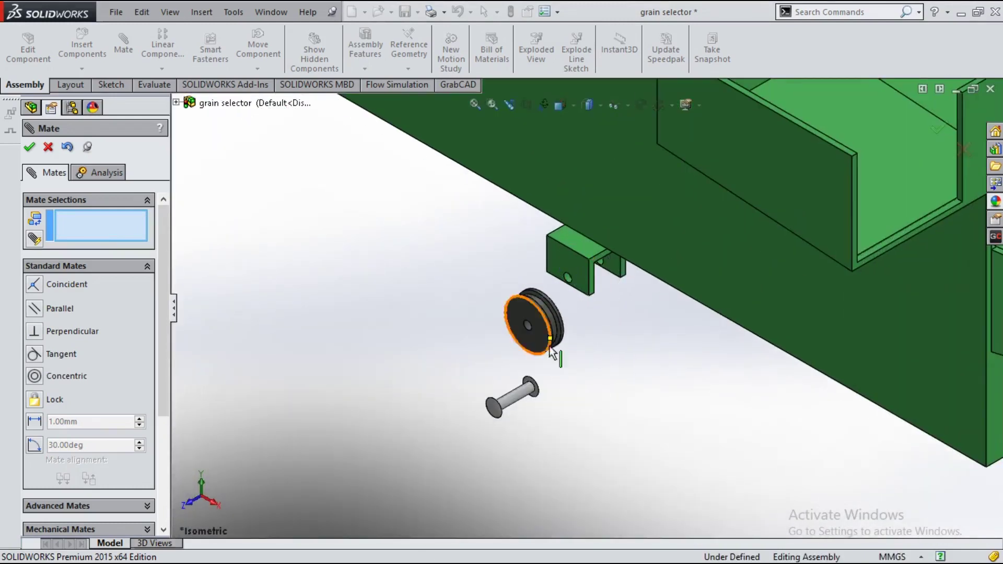
scroll(549, 351, down, 2)
click(527, 311)
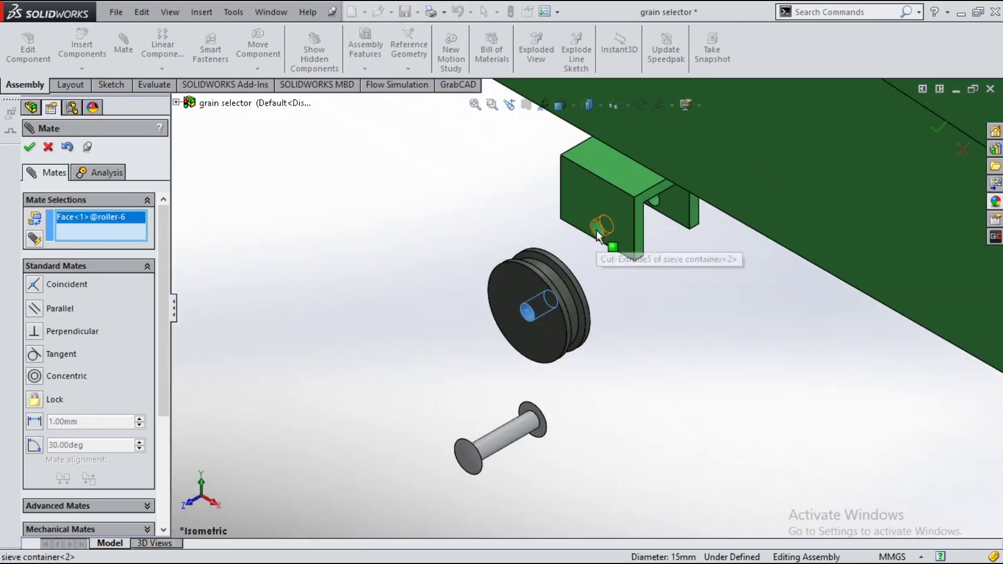
click(597, 230)
click(758, 380)
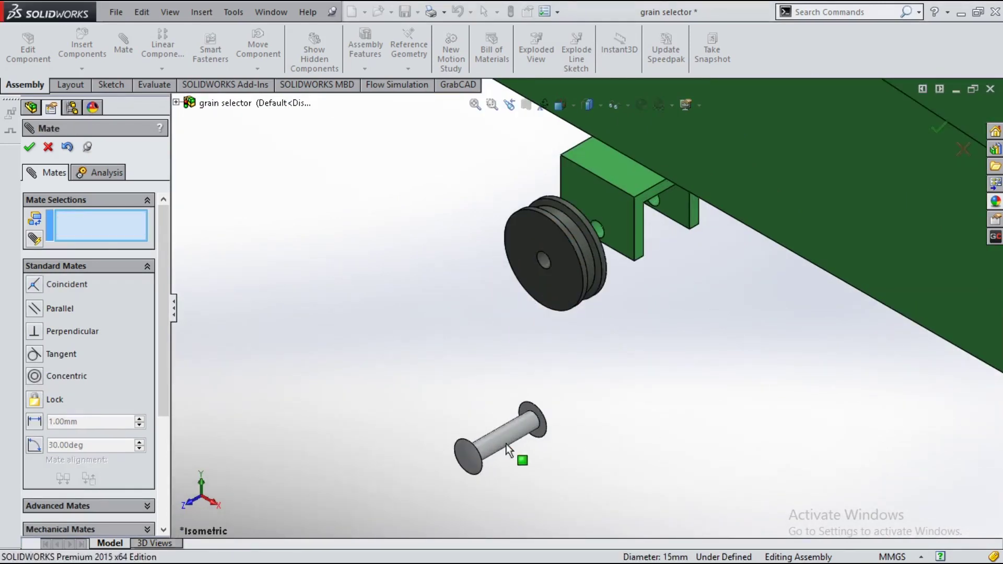
click(503, 441)
click(601, 233)
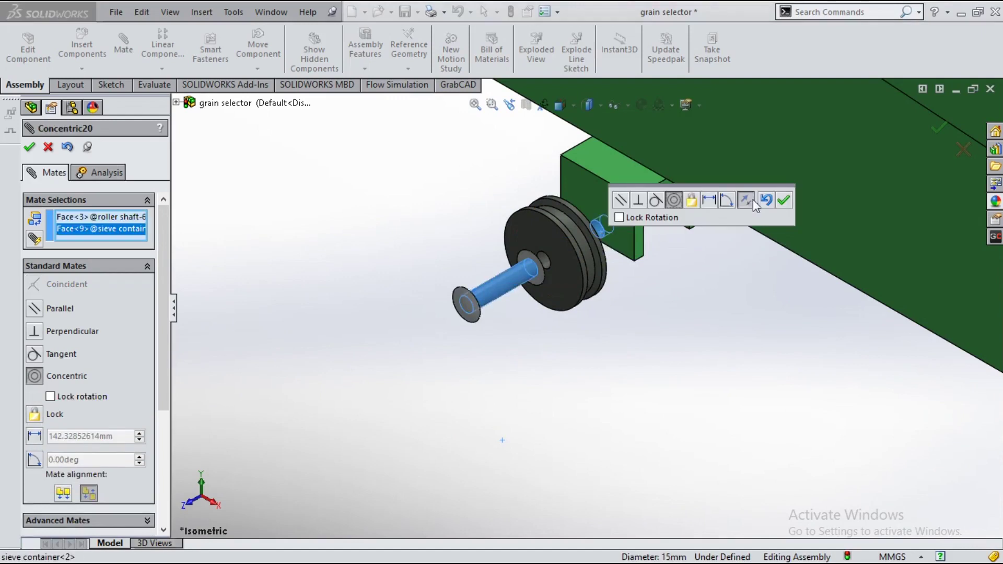
click(782, 200)
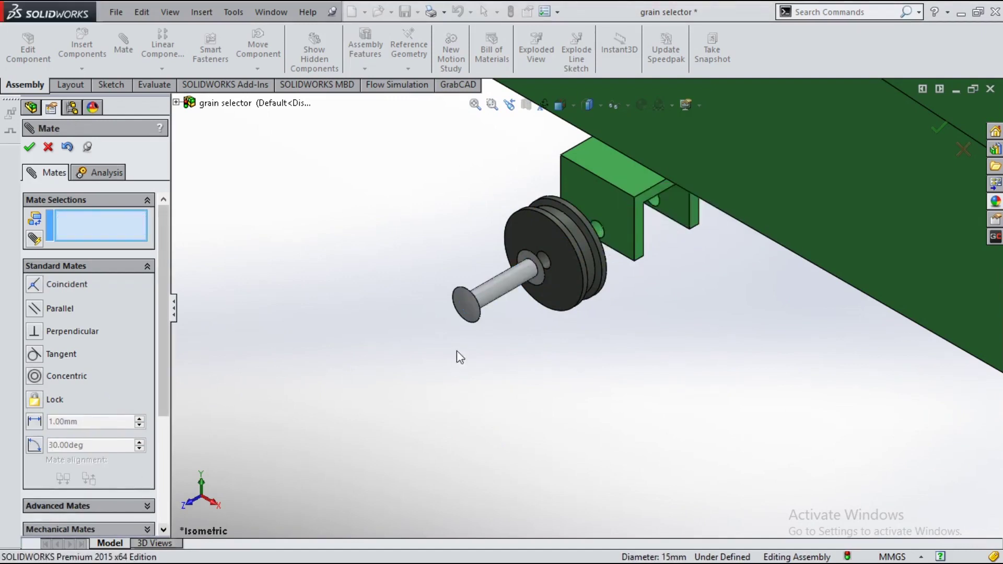
Step: Seat roller shaft<6> flush against the bracket side face with a coincident mate
key(space)
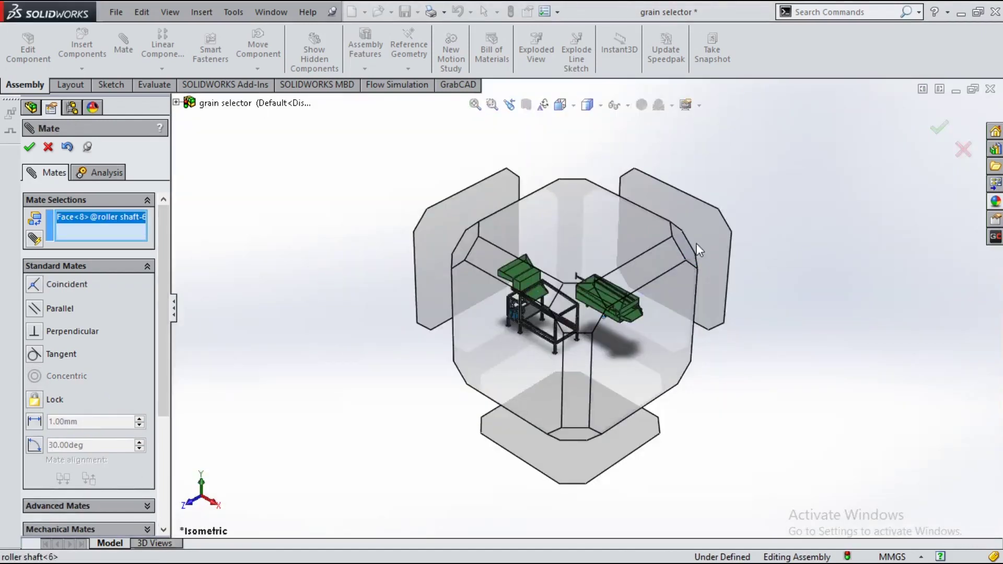
click(688, 249)
key(space)
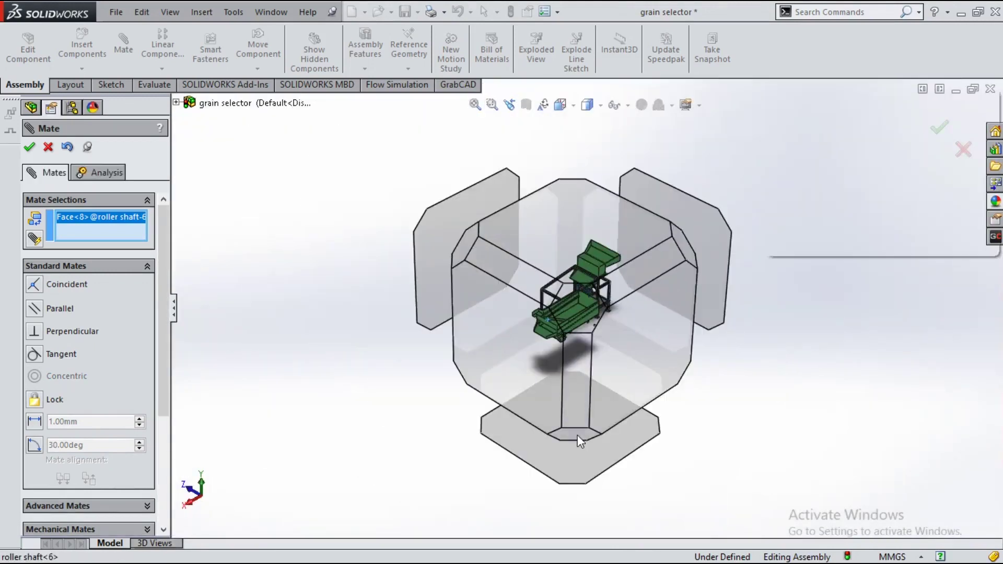
click(578, 435)
scroll(537, 249, down, 5)
scroll(537, 249, down, 5)
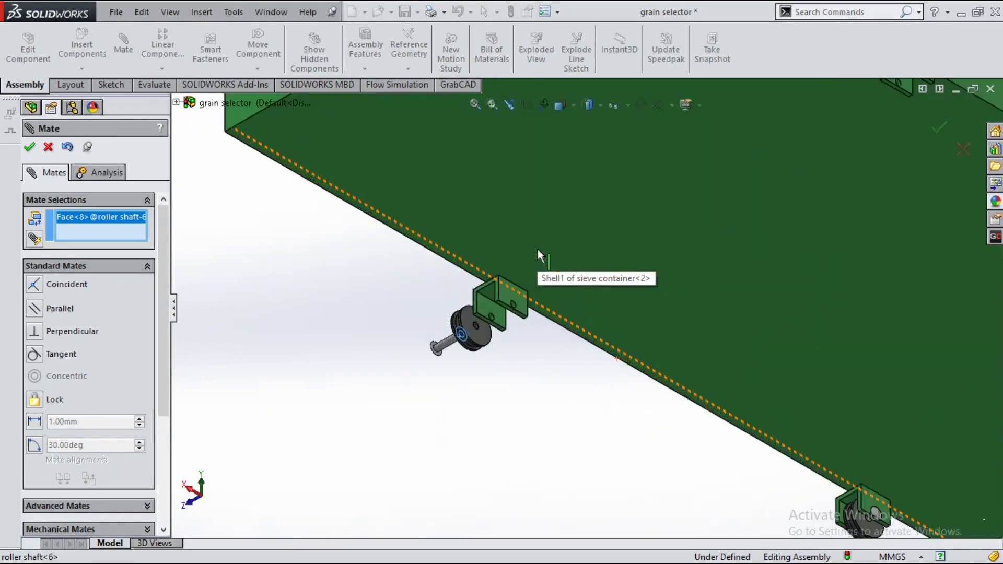
click(507, 292)
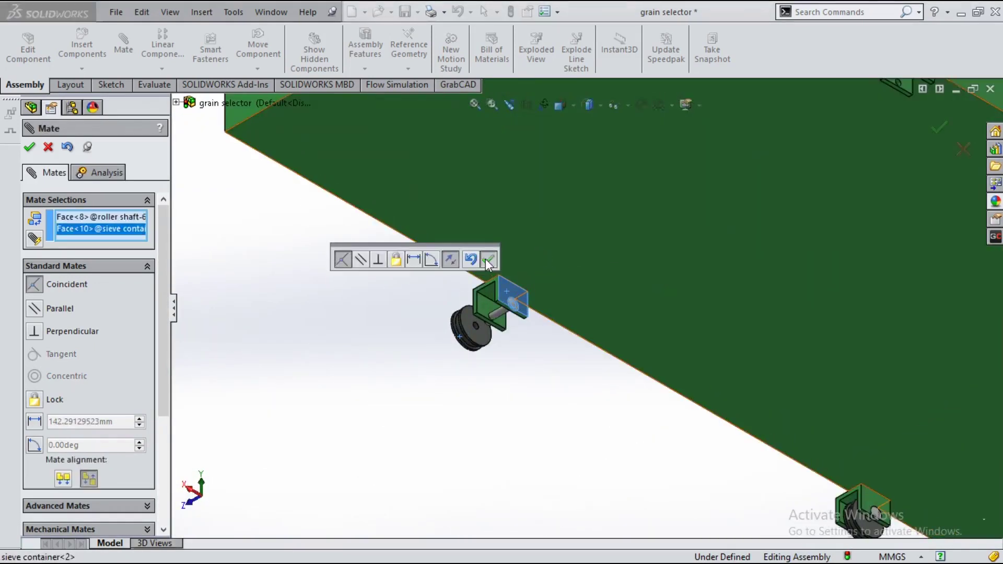
click(485, 258)
click(147, 506)
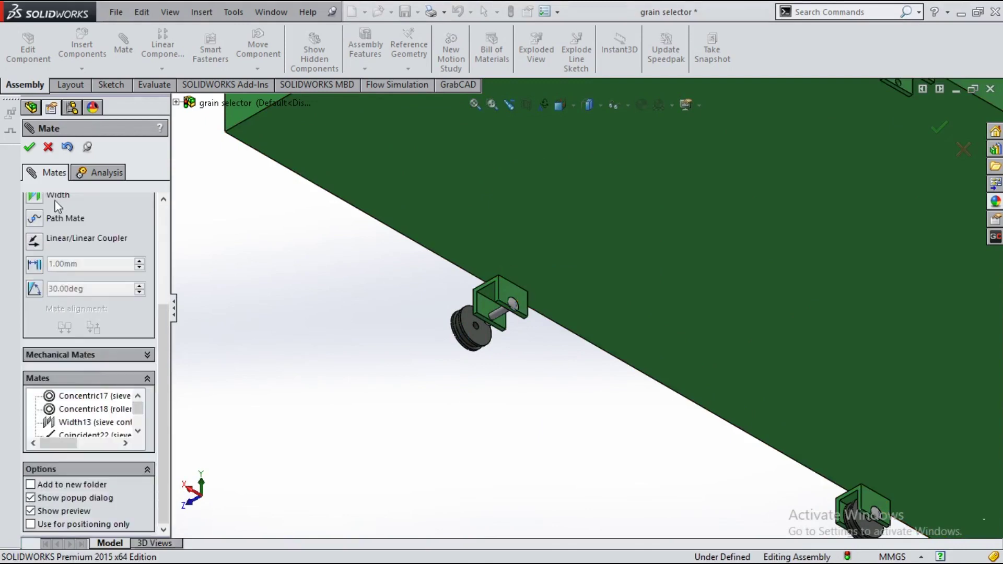
Step: Centre roller<6> between the bracket faces with a width mate, then close the Mate command
click(504, 298)
key(ctrl+7)
scroll(649, 337, down, 2)
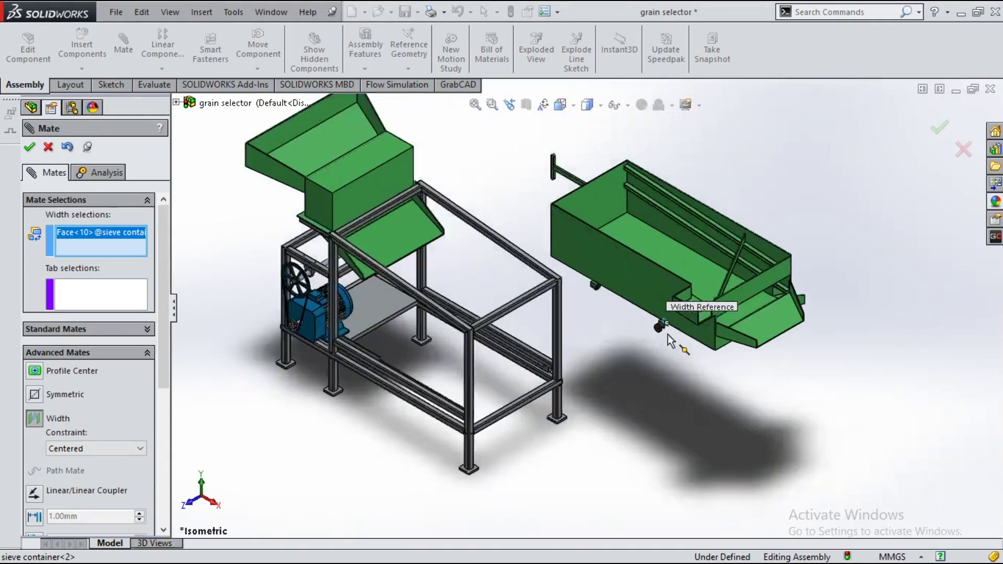
scroll(627, 334, down, 3)
scroll(580, 331, down, 3)
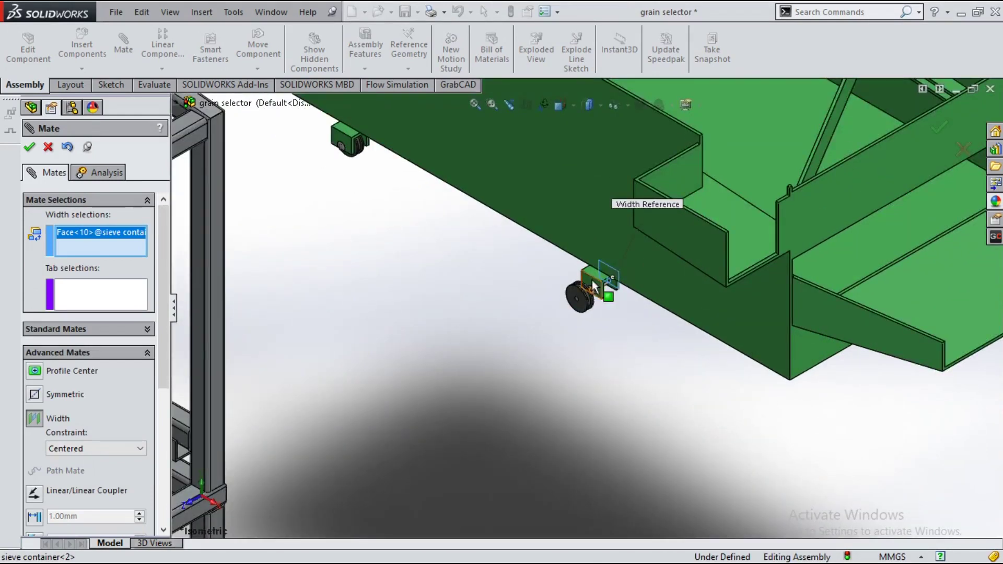
click(575, 302)
key(ctrl+7)
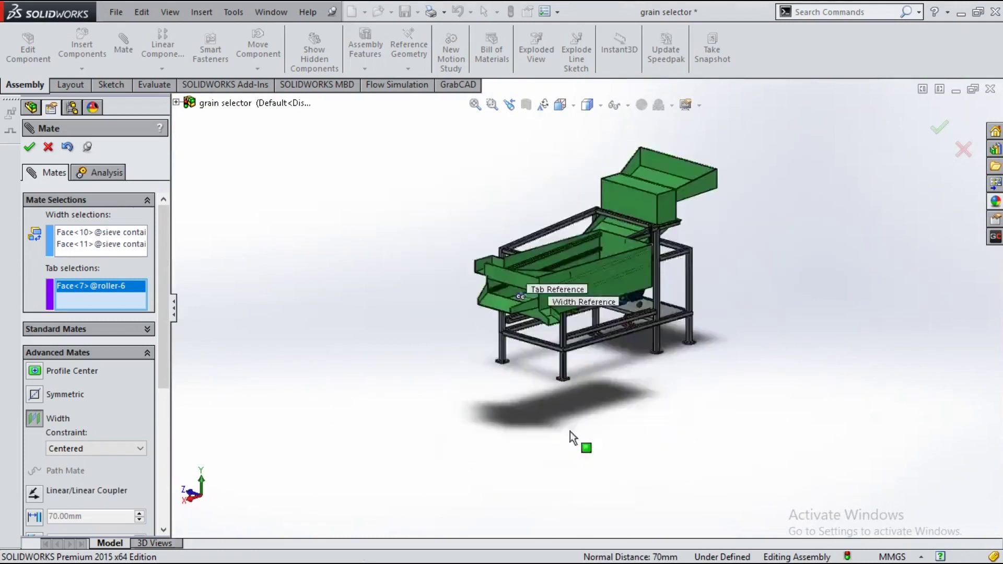
scroll(529, 252, down, 3)
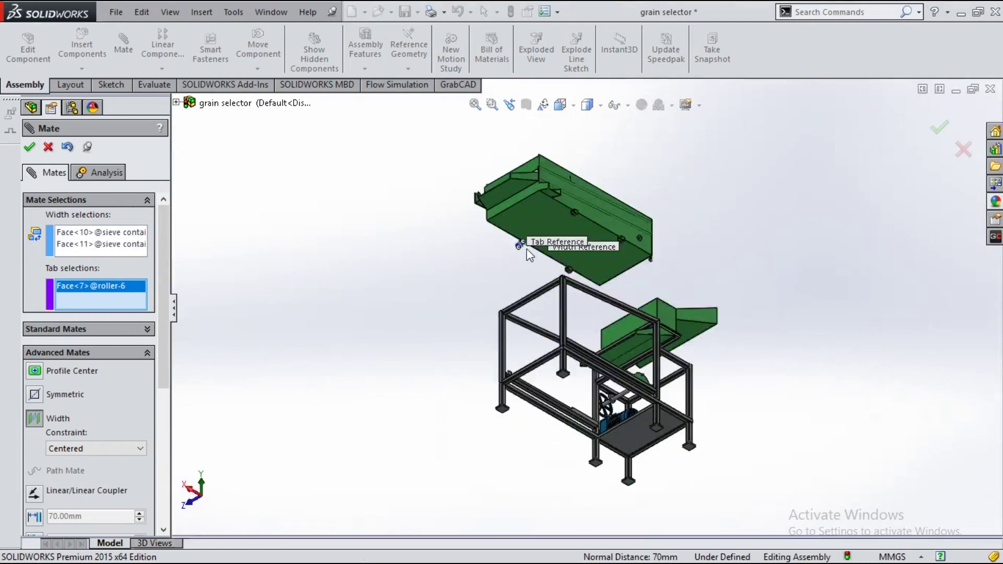
scroll(527, 249, down, 3)
scroll(528, 255, down, 3)
click(591, 377)
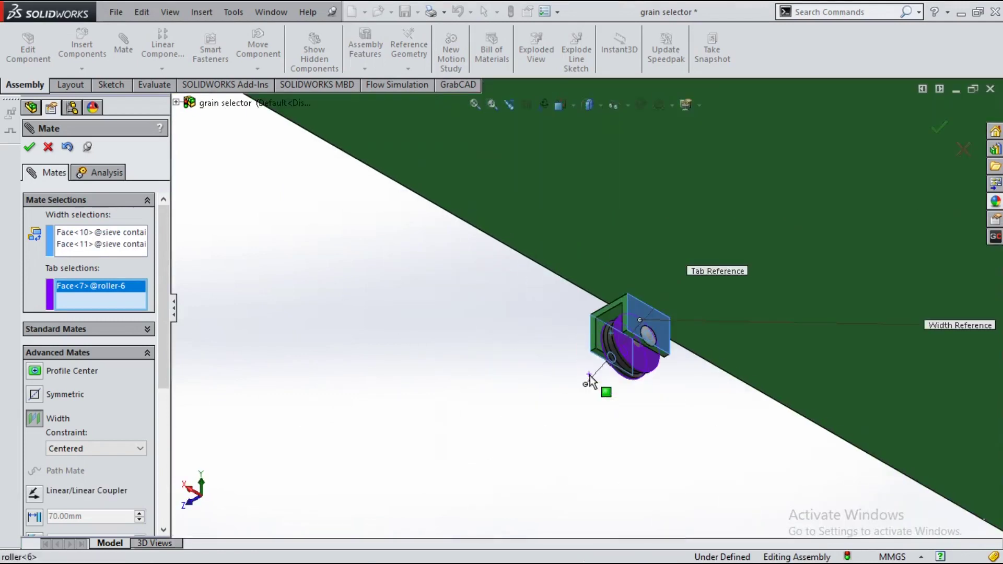
click(30, 147)
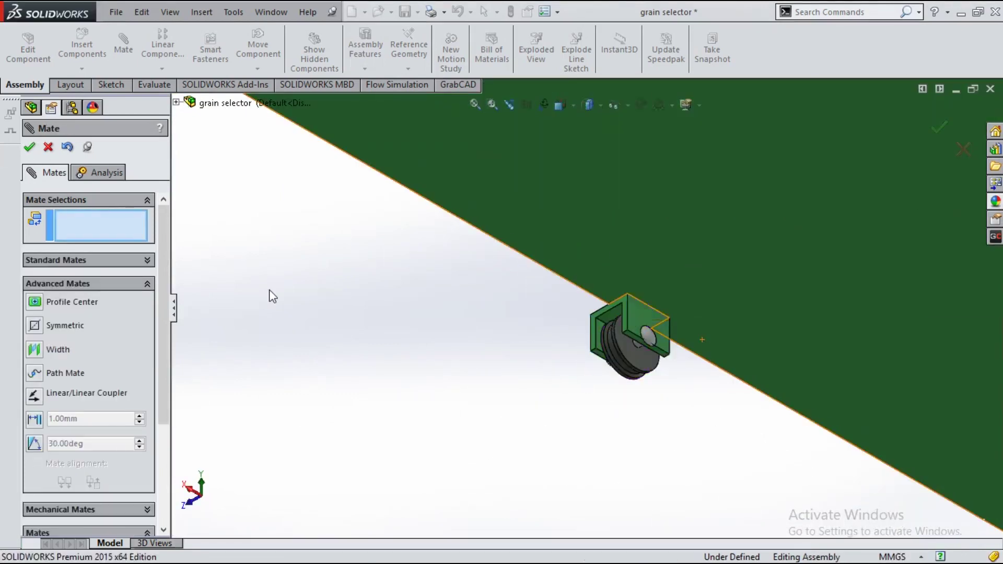
key(ctrl+7)
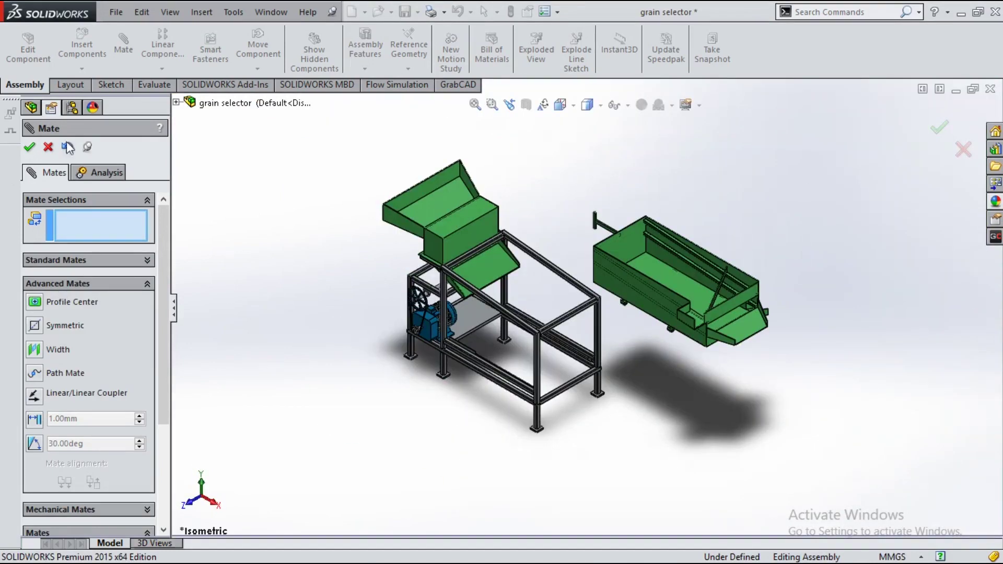
click(31, 147)
Step: Start Copy with Mates and select the sieve container, roller<5> and roller shaft<5>
click(83, 70)
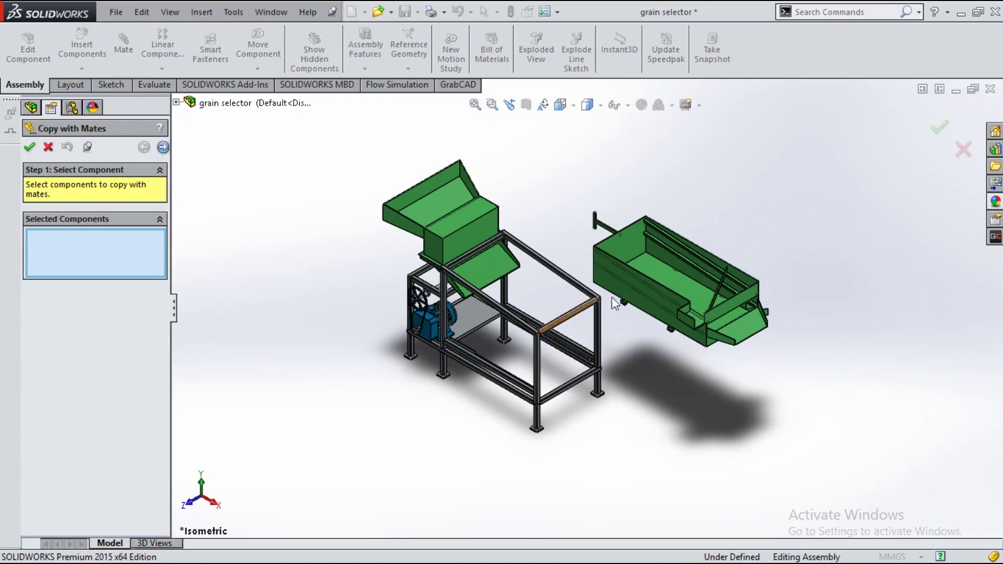
scroll(616, 298, down, 1)
scroll(616, 299, down, 4)
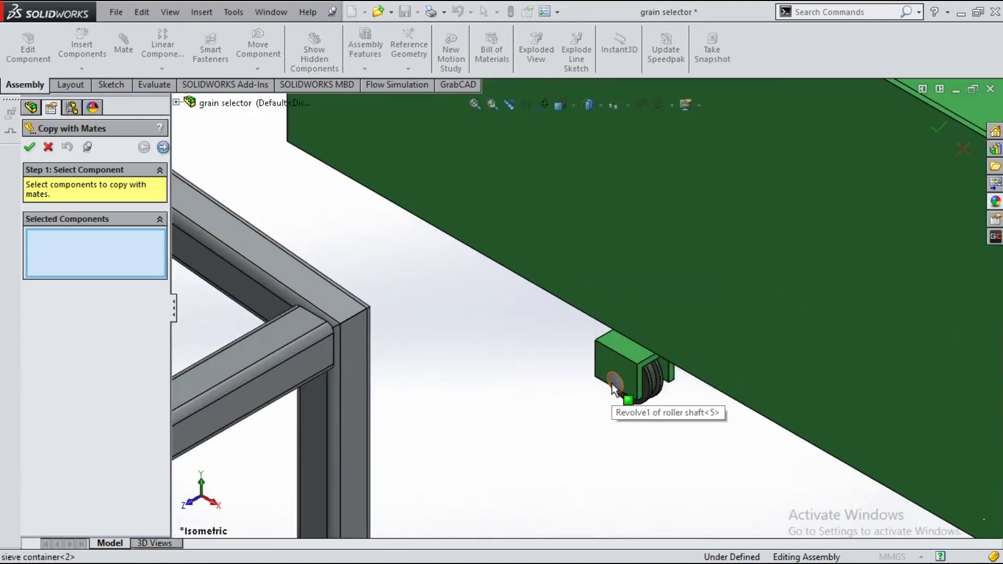
click(612, 383)
click(650, 395)
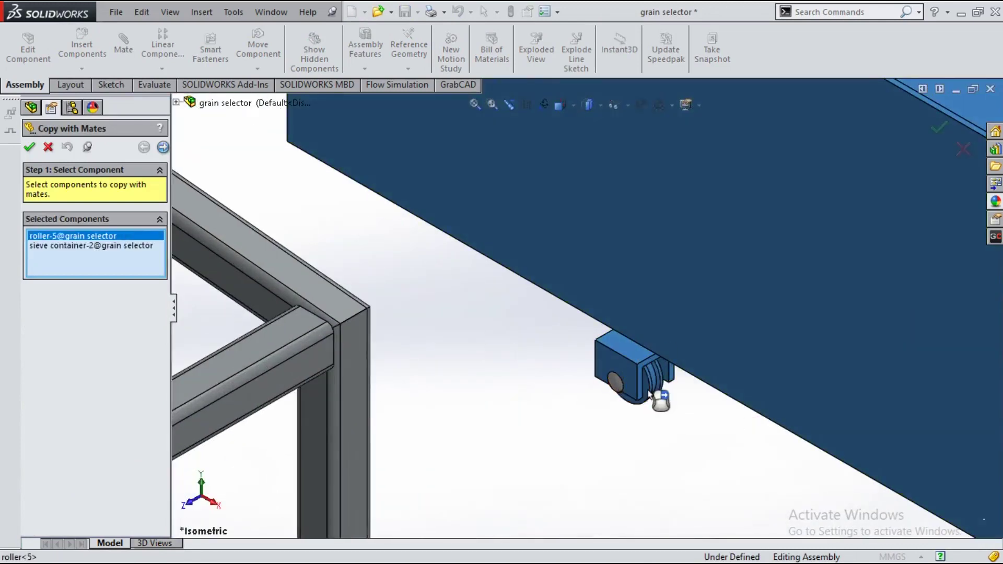
click(615, 386)
right_click(119, 265)
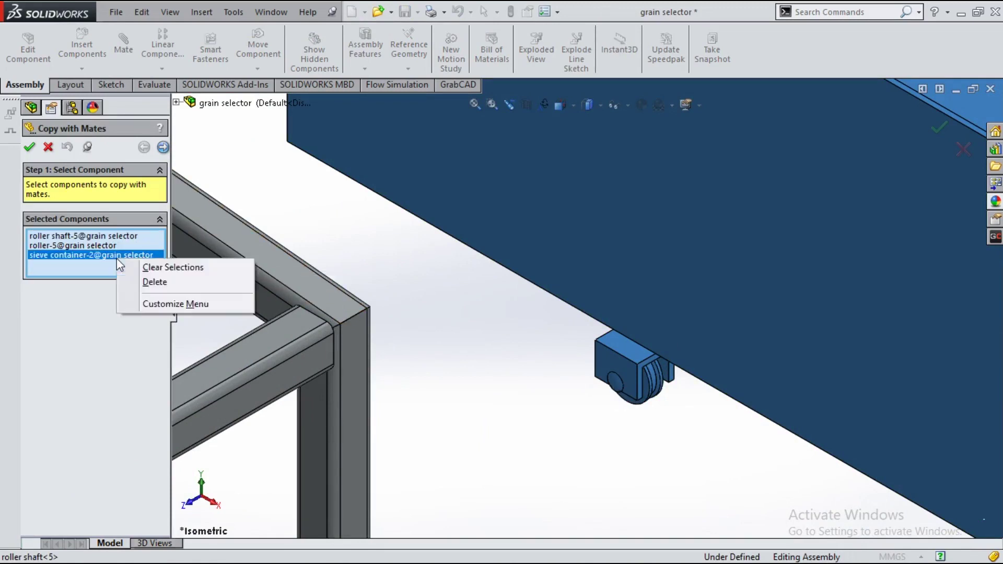
click(142, 283)
Step: Re-add the sieve container to the copy set and proceed to the mates step
scroll(591, 434, up, 3)
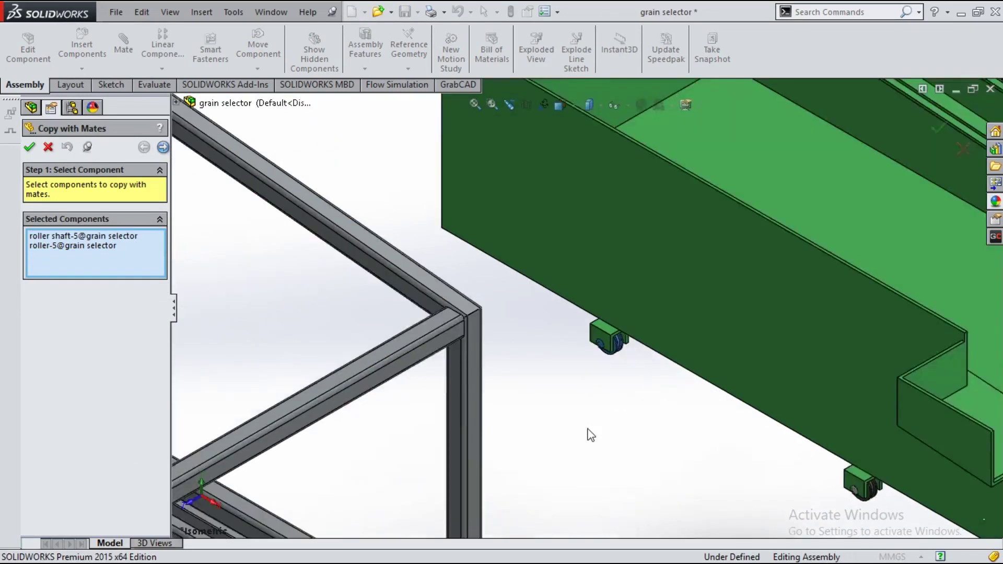
scroll(609, 340, up, 1)
scroll(612, 326, down, 3)
scroll(612, 326, down, 1)
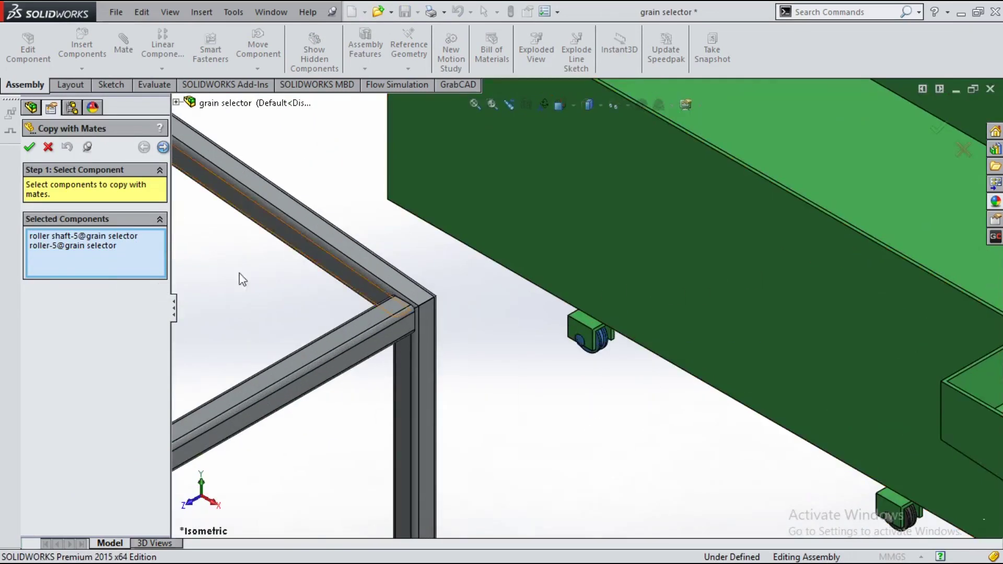
click(30, 148)
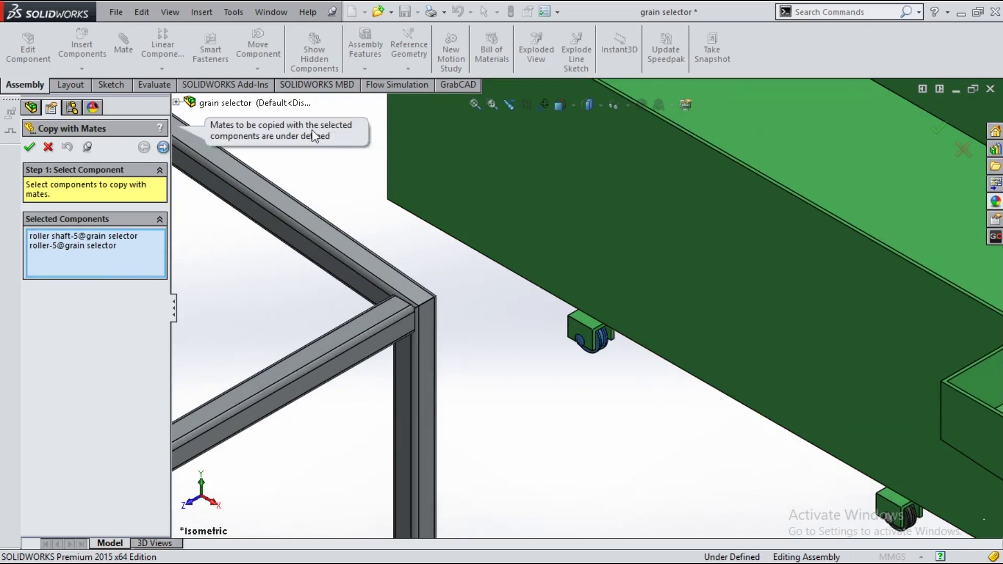
click(584, 301)
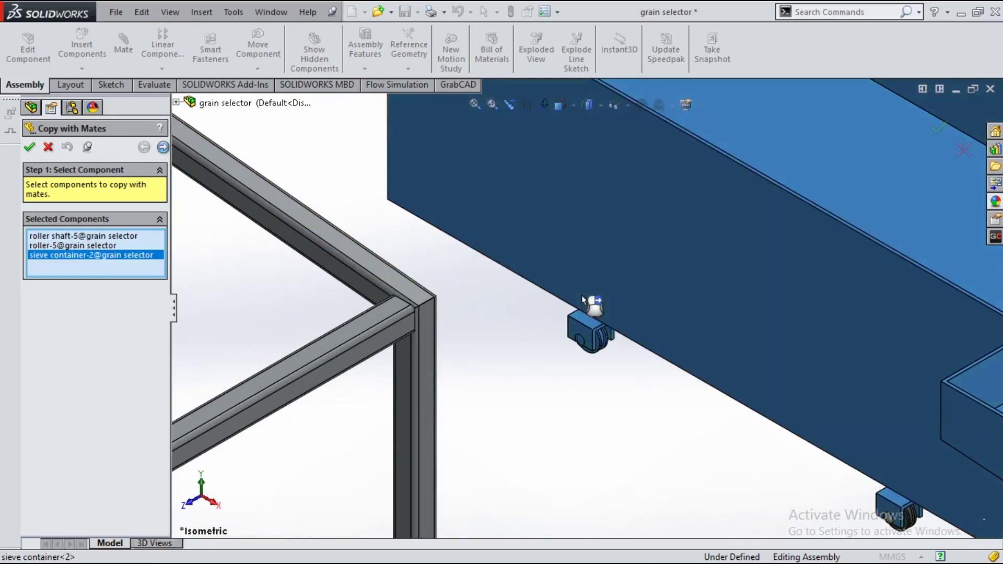
click(30, 148)
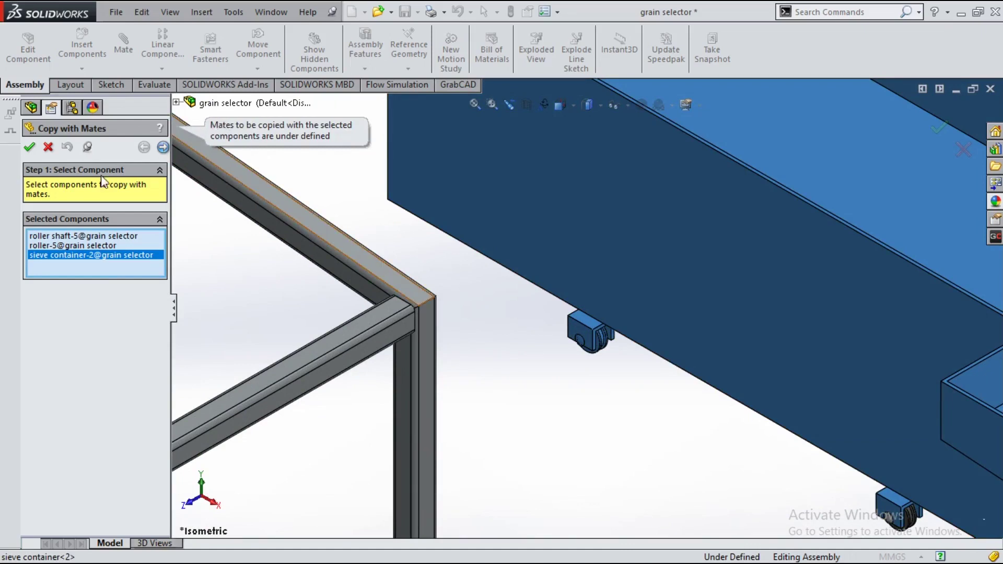
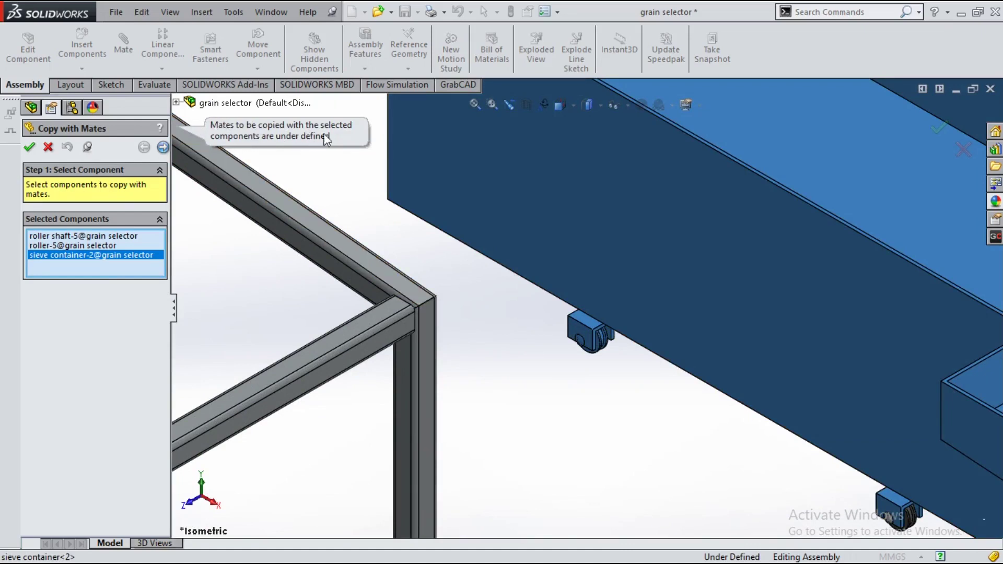
Step: Cancel Copy with Mates and view the sieve container from underneath
click(47, 149)
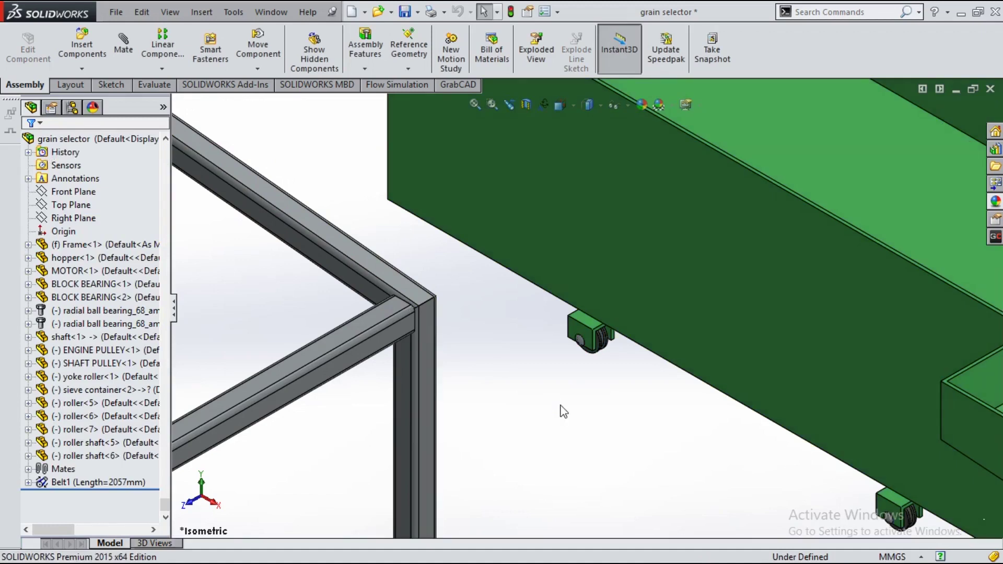
key(f)
key(space)
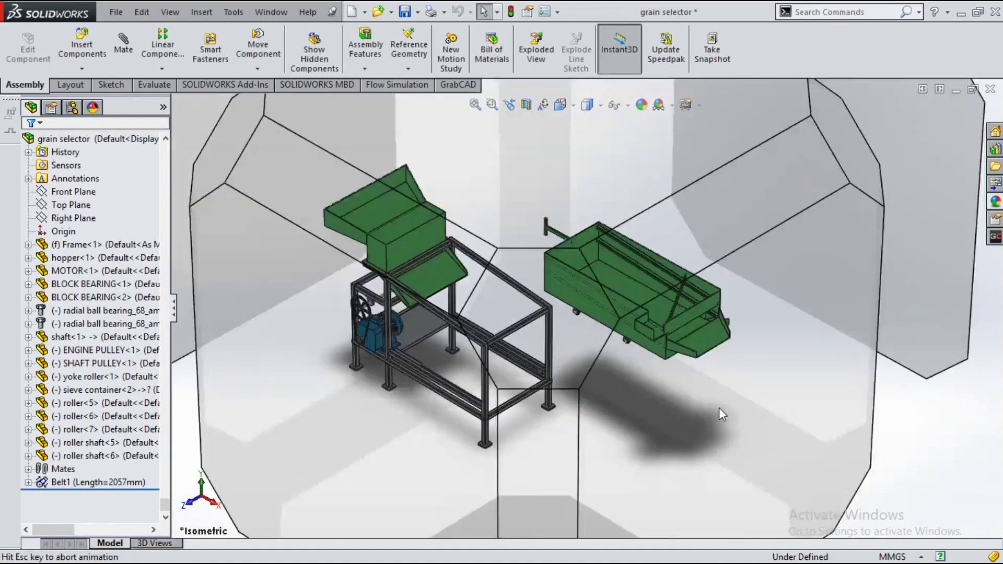
click(683, 242)
scroll(605, 364, down, 5)
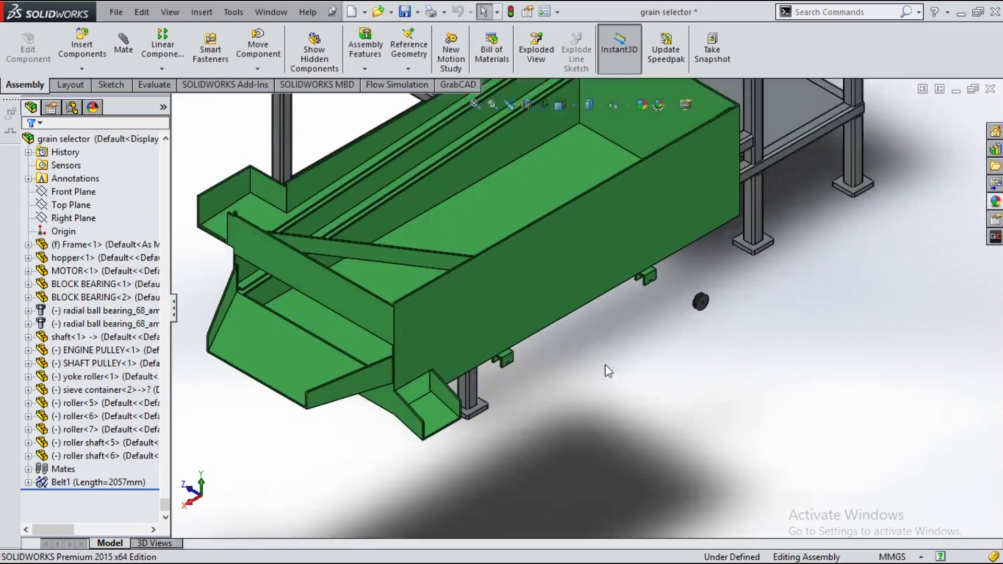
Step: Insert a roller part below the sieve container
click(86, 49)
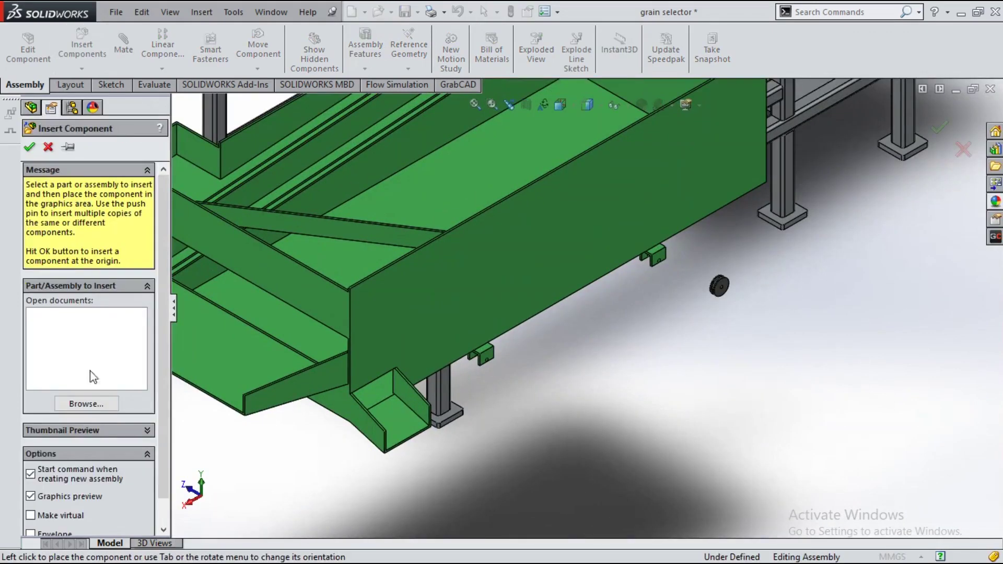
click(93, 409)
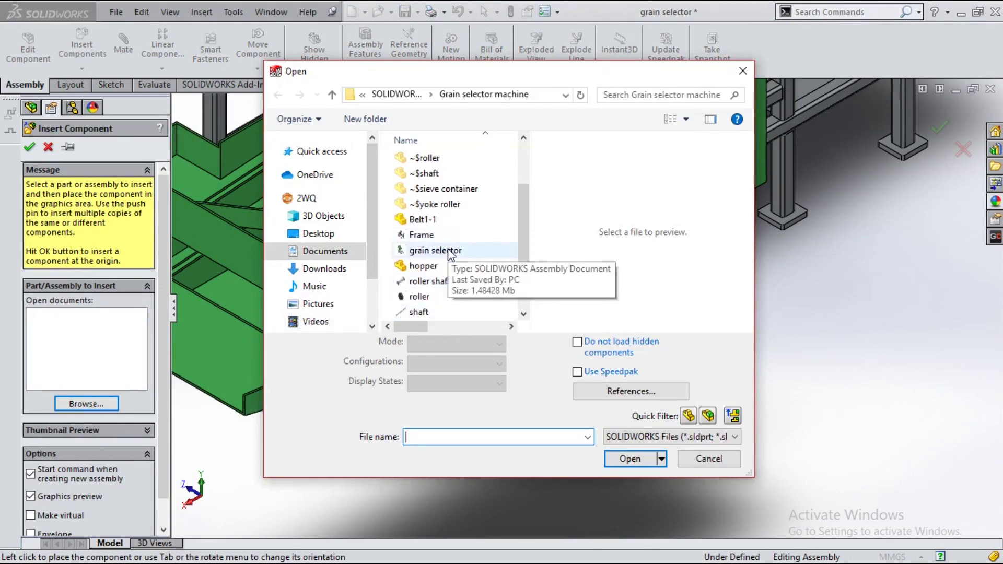
click(419, 296)
click(630, 459)
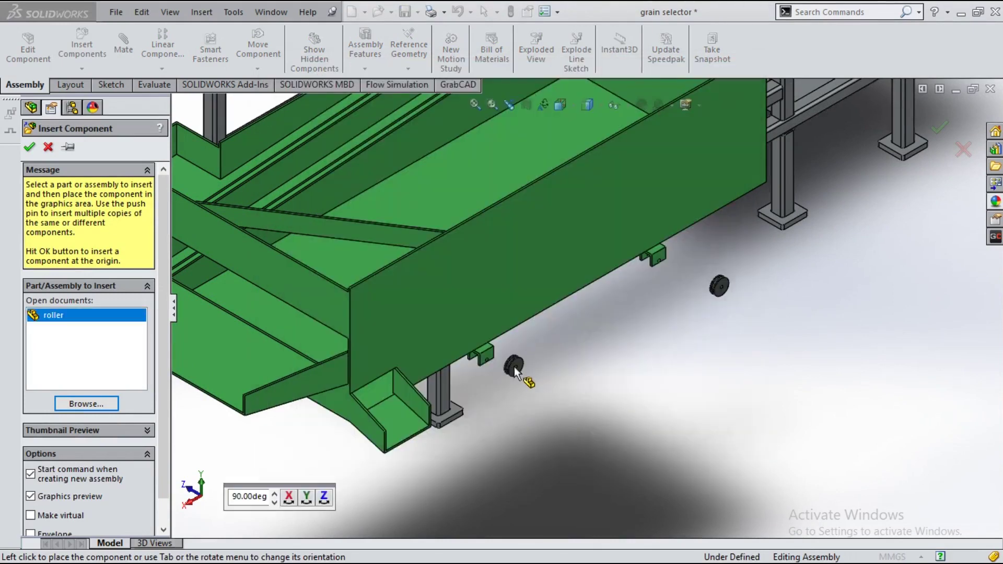
click(514, 369)
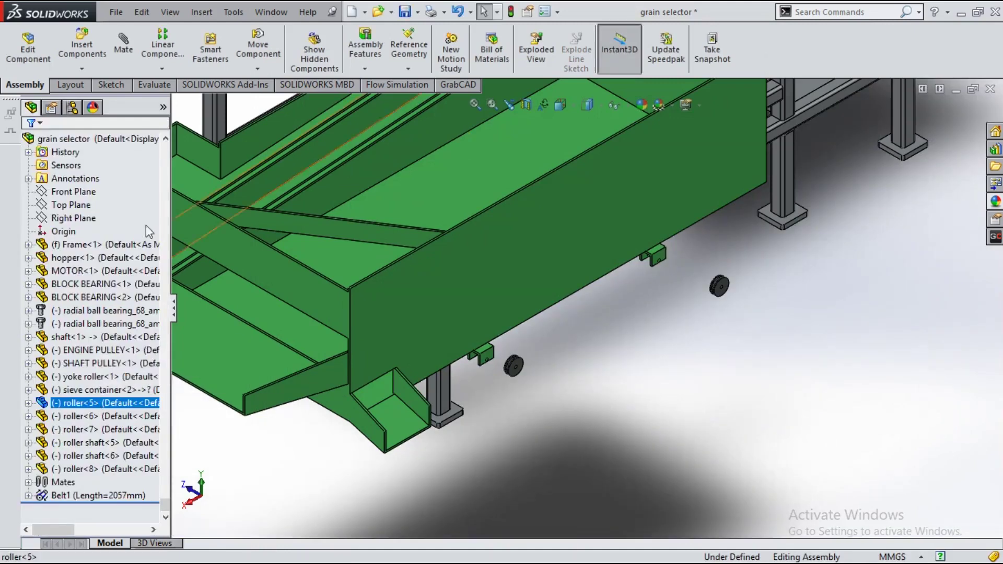
Step: Insert two roller shafts, one beside the rear roller and one near the front roller
click(75, 46)
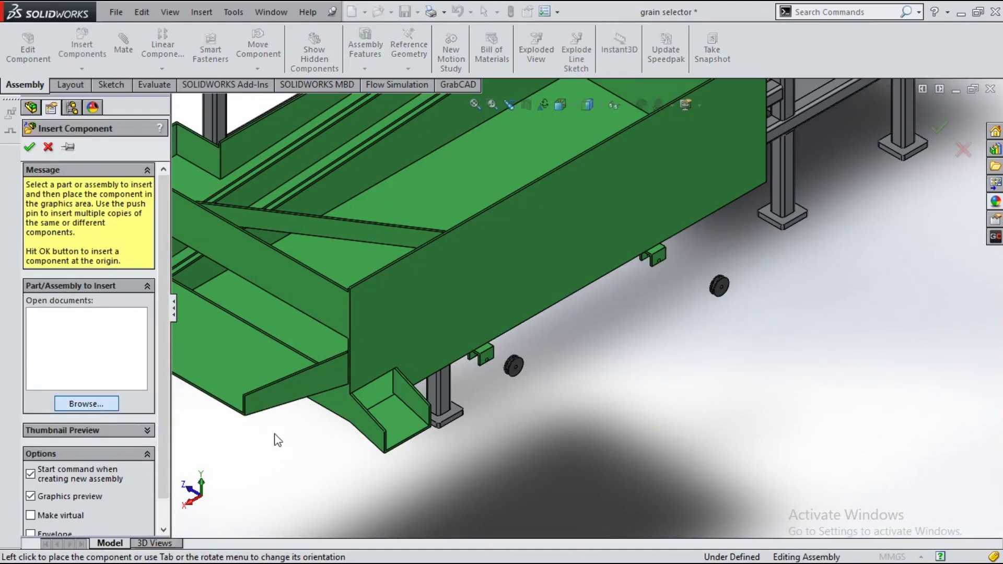
scroll(444, 261, down, 1)
scroll(444, 261, down, 2)
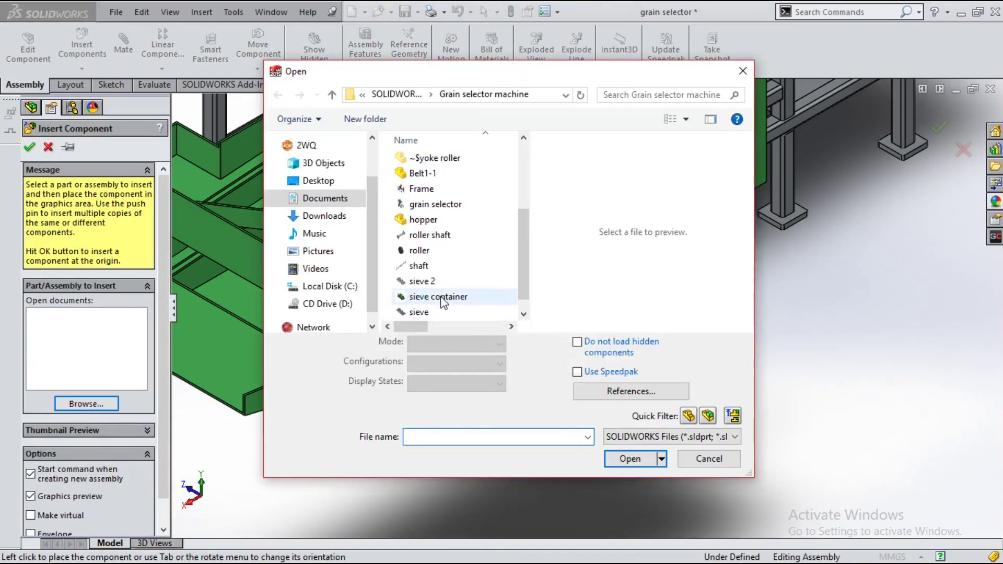
click(430, 234)
click(630, 459)
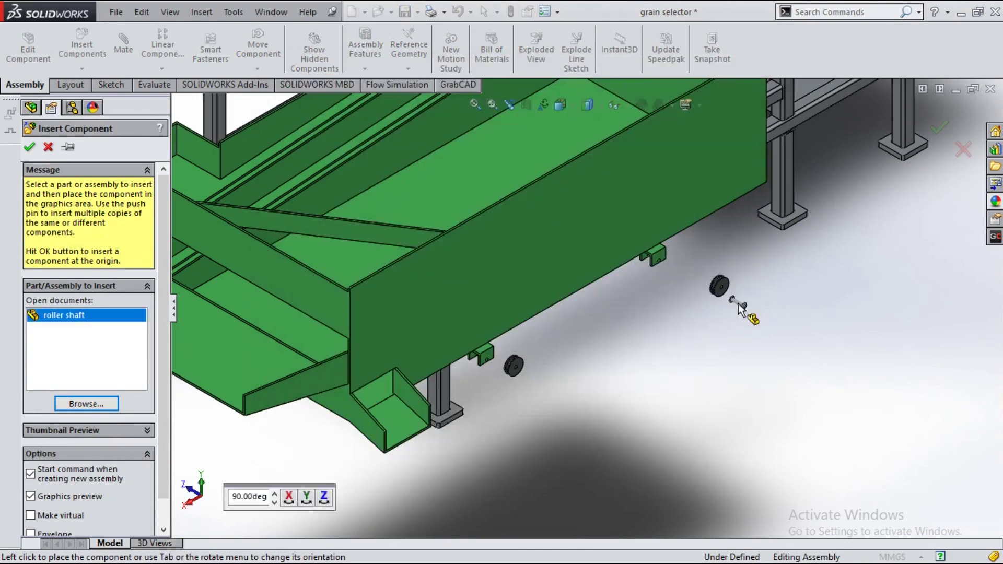
click(738, 308)
click(85, 56)
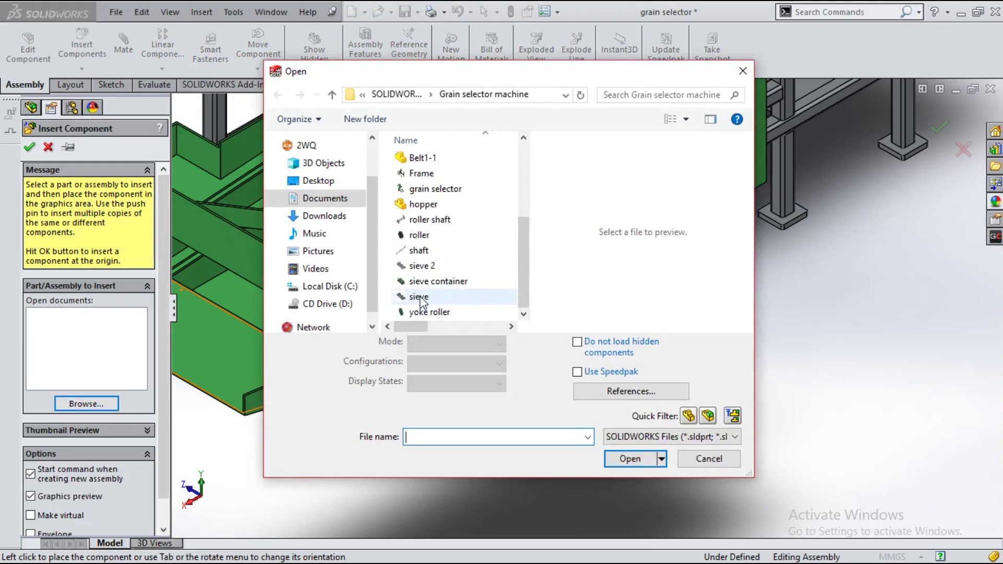
double_click(441, 220)
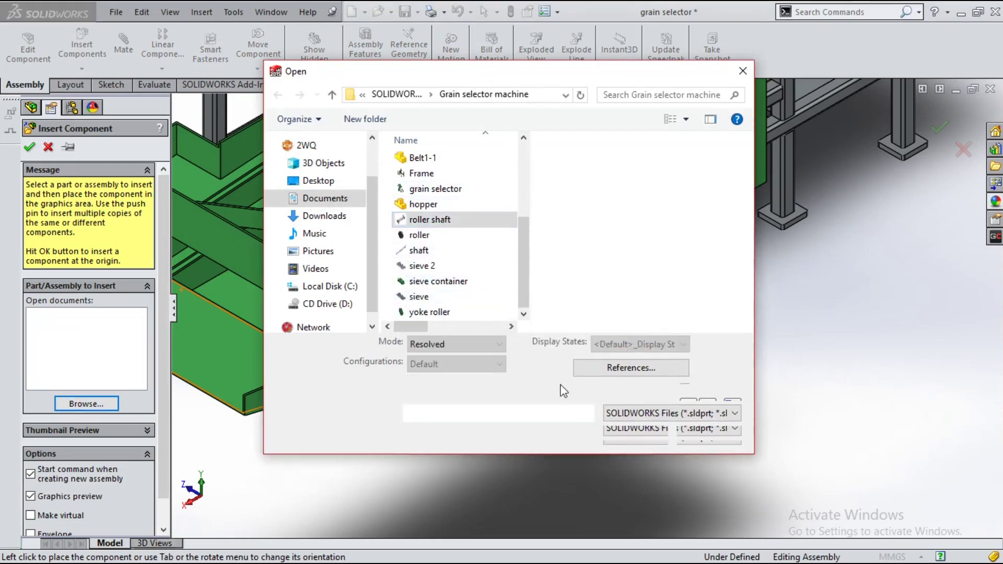
click(538, 392)
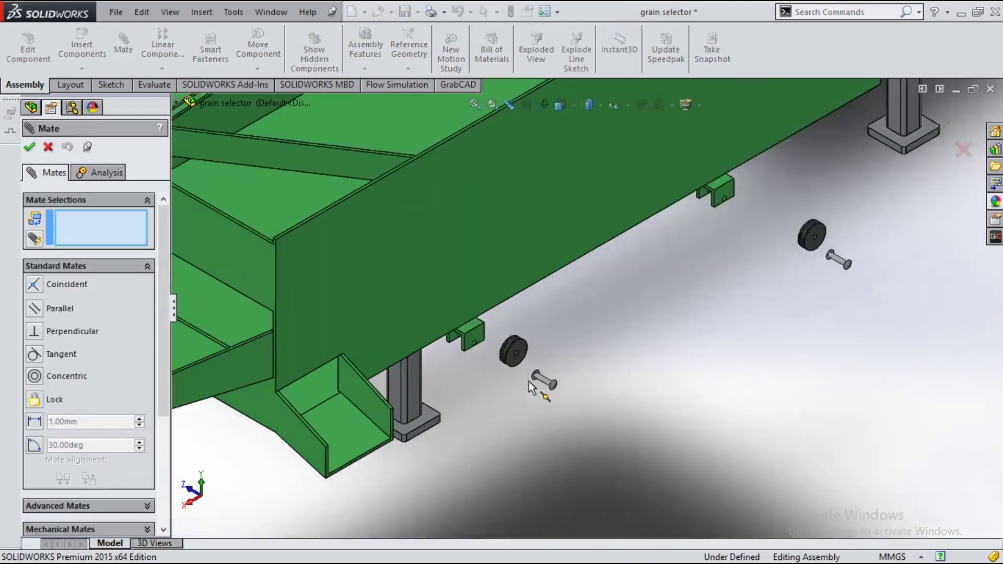
Step: Make the roller bore and the roller shaft concentric with the bracket hole
scroll(528, 381, down, 5)
click(364, 196)
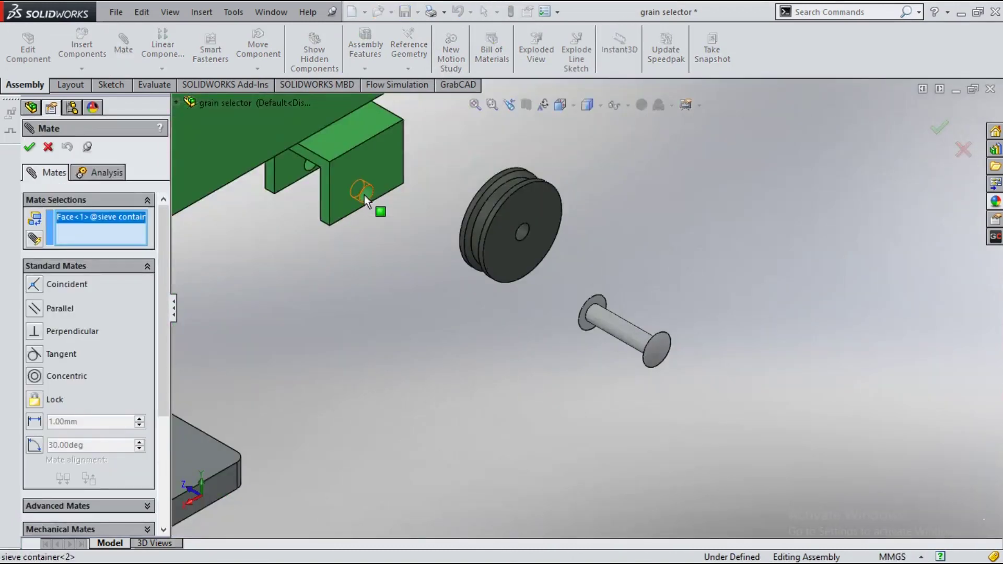
click(521, 235)
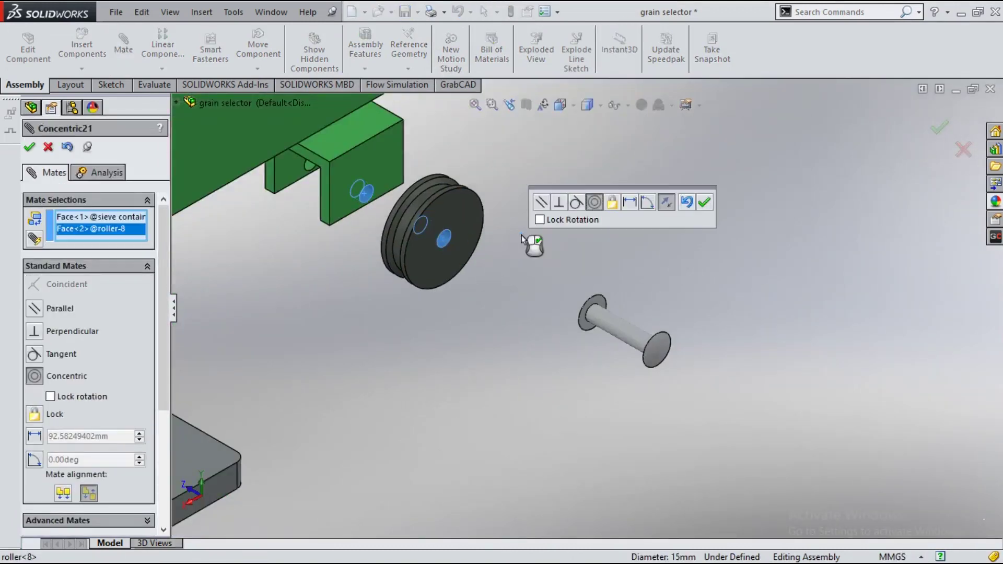
click(703, 203)
click(619, 327)
click(368, 197)
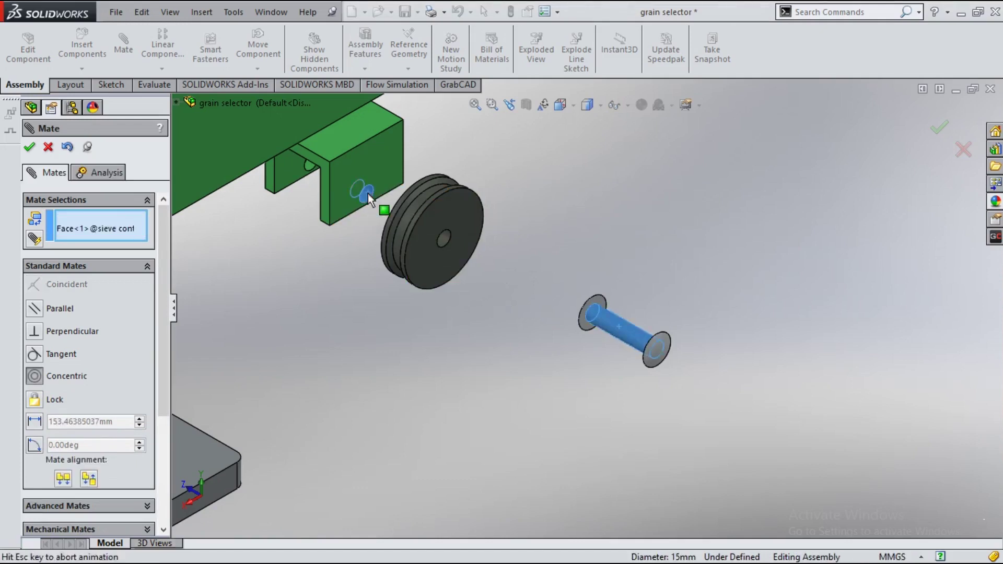
click(352, 163)
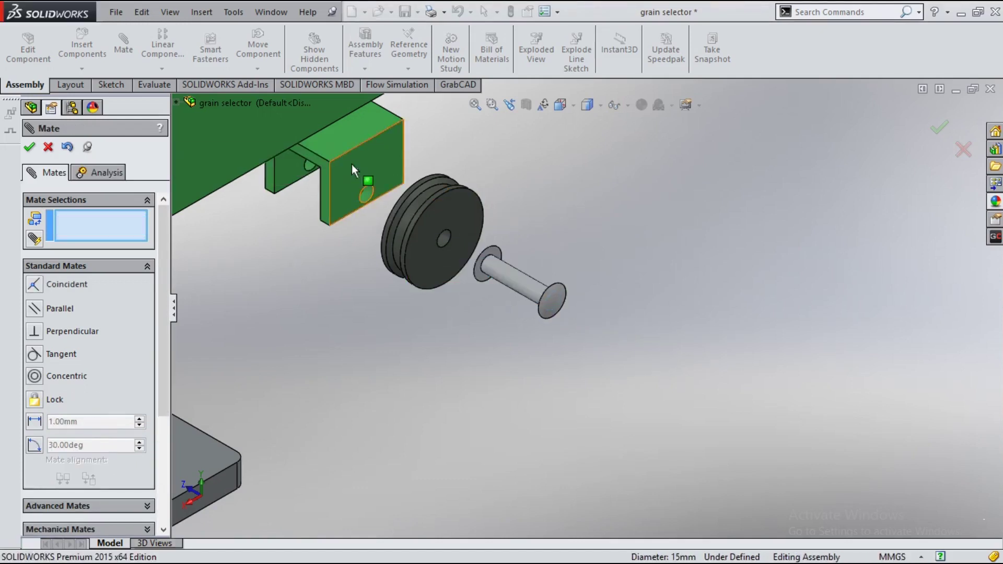
Step: Start a Width mate using the bracket's two outer side faces
click(339, 196)
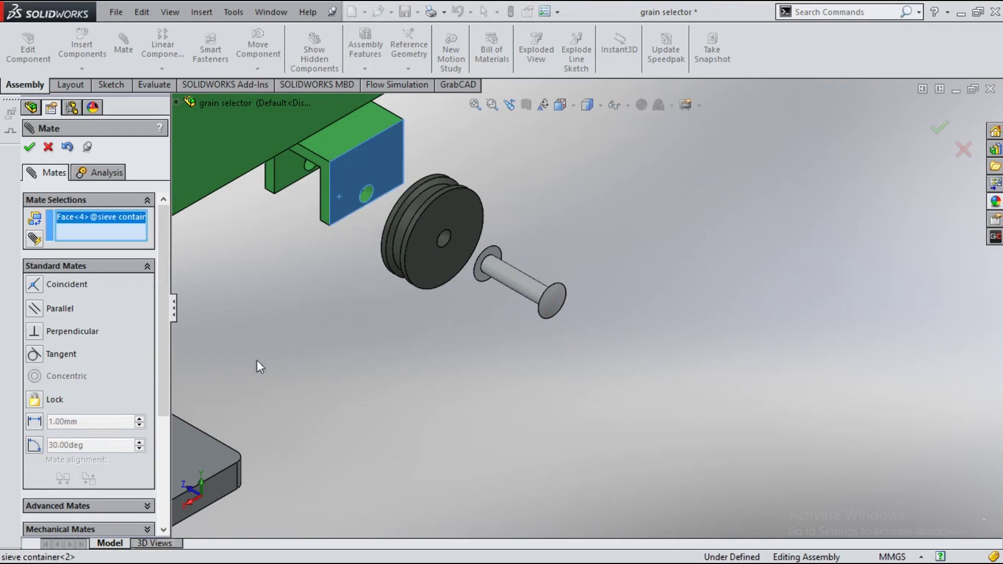
click(149, 506)
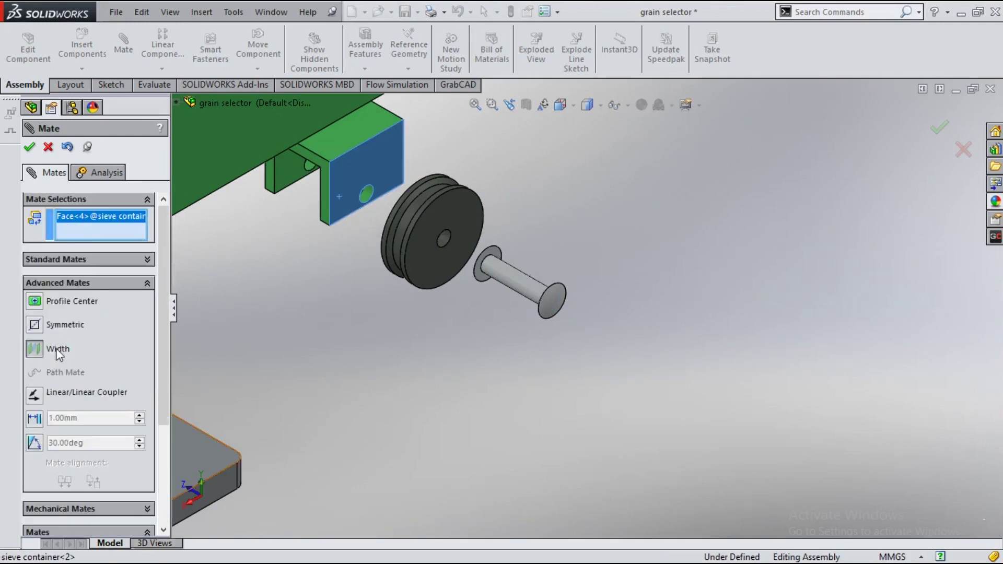
click(34, 346)
key(space)
click(461, 244)
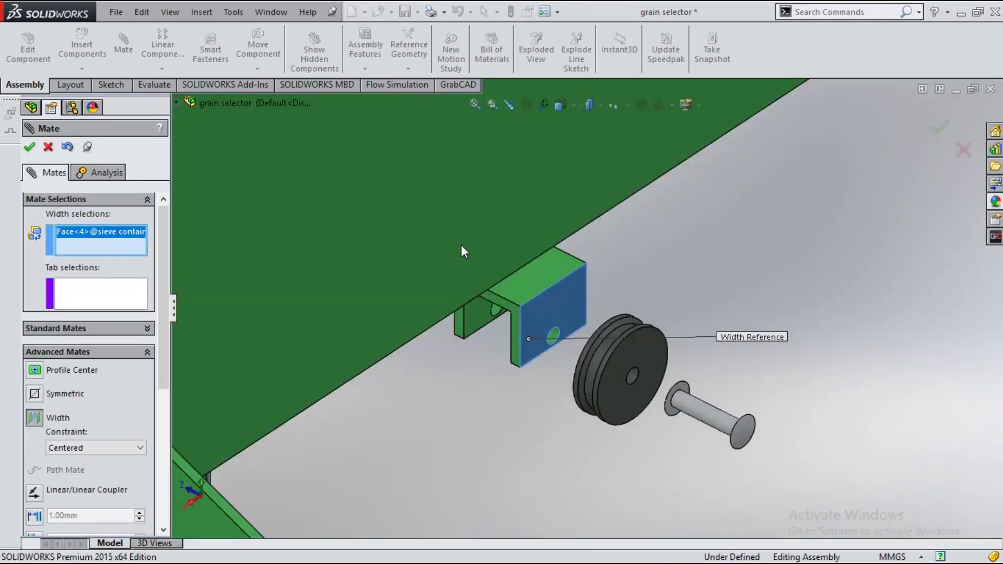
key(space)
click(584, 430)
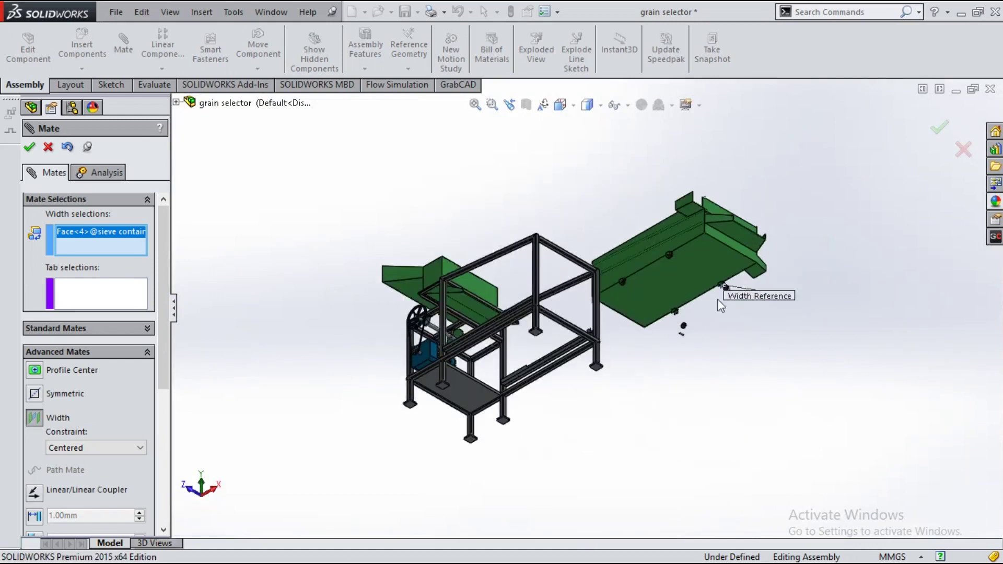
scroll(722, 287, down, 5)
click(475, 377)
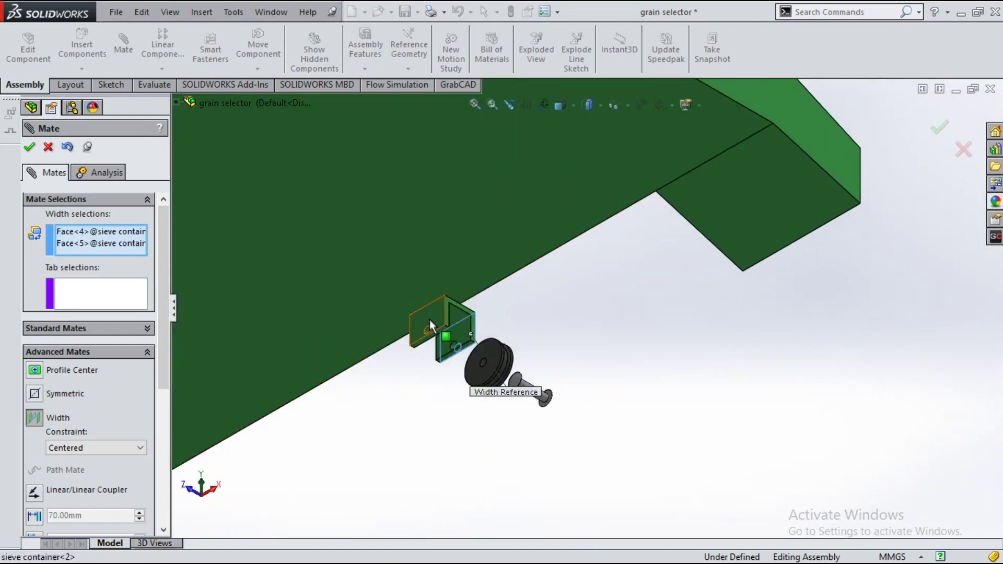
Step: Complete the Width mate with both roller side faces, centring the roller in the bracket
click(476, 378)
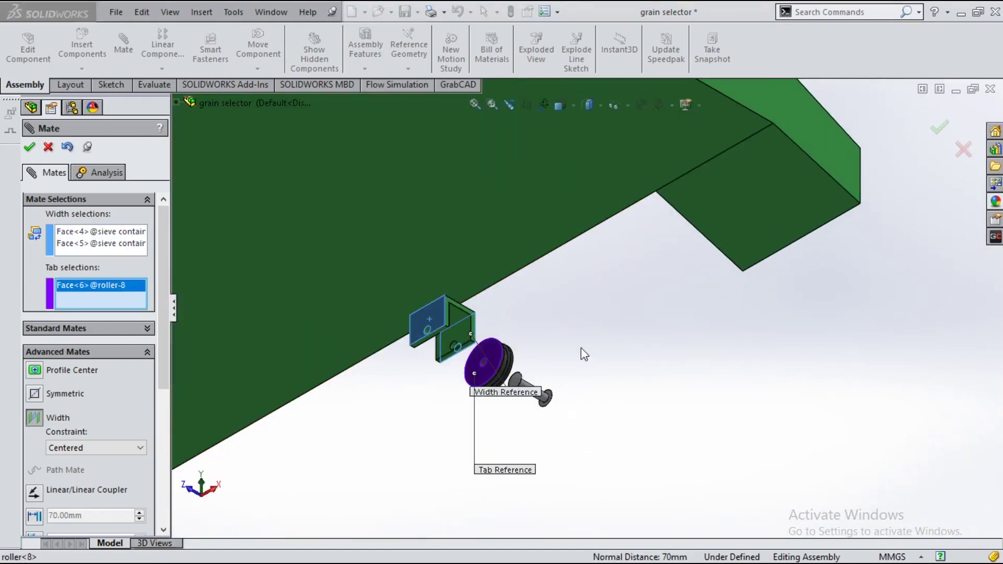
key(ctrl+7)
key(space)
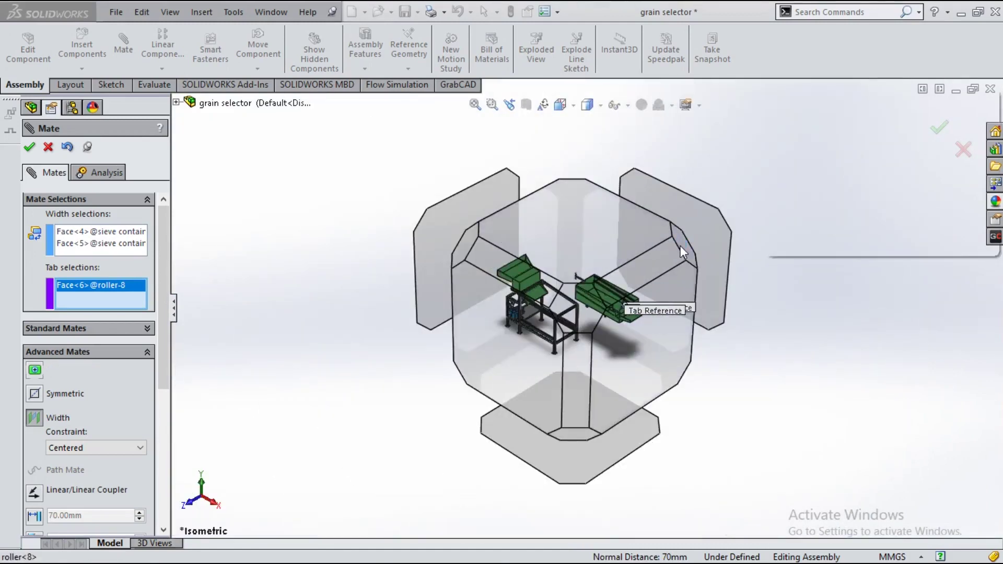
click(681, 247)
scroll(580, 369, down, 3)
scroll(581, 369, down, 3)
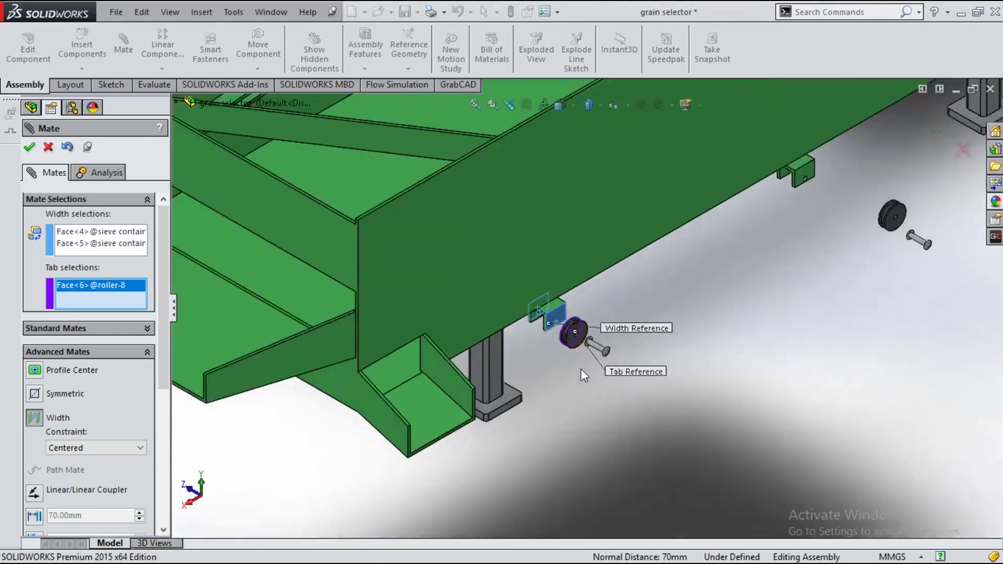
scroll(577, 324, down, 3)
click(570, 296)
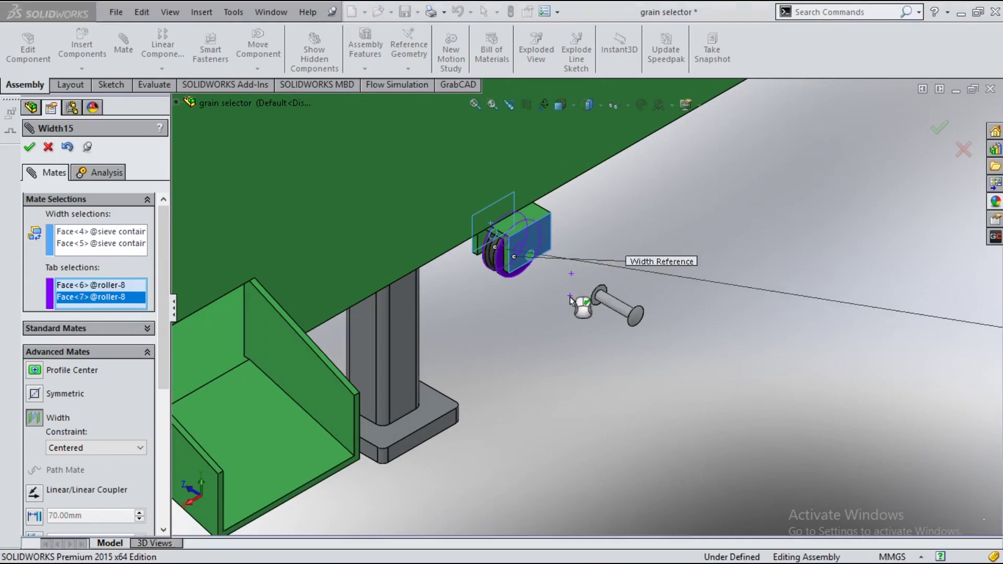
click(29, 147)
Step: Mate the roller shaft's end face coincident with the bracket face
scroll(543, 280, down, 3)
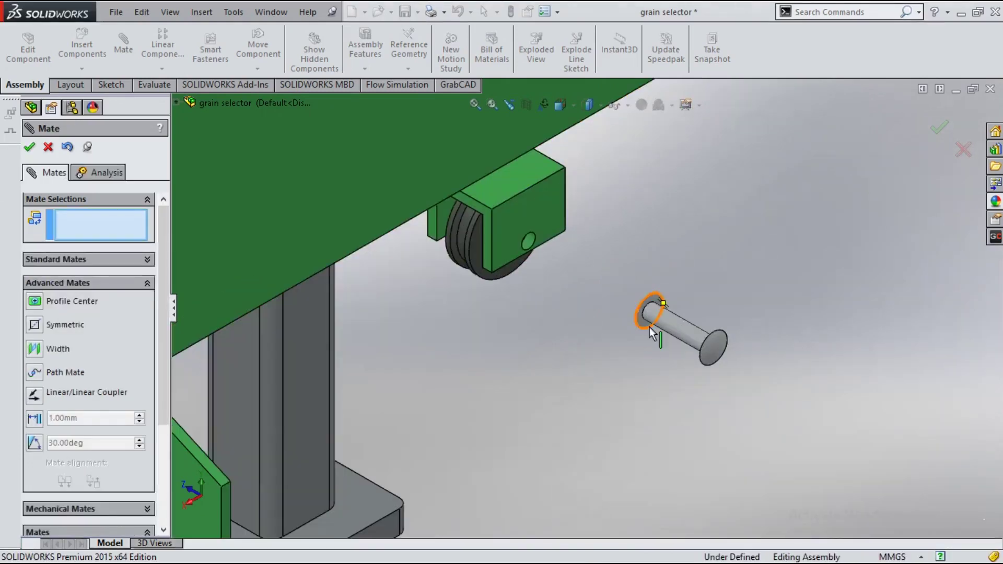
click(504, 257)
key(space)
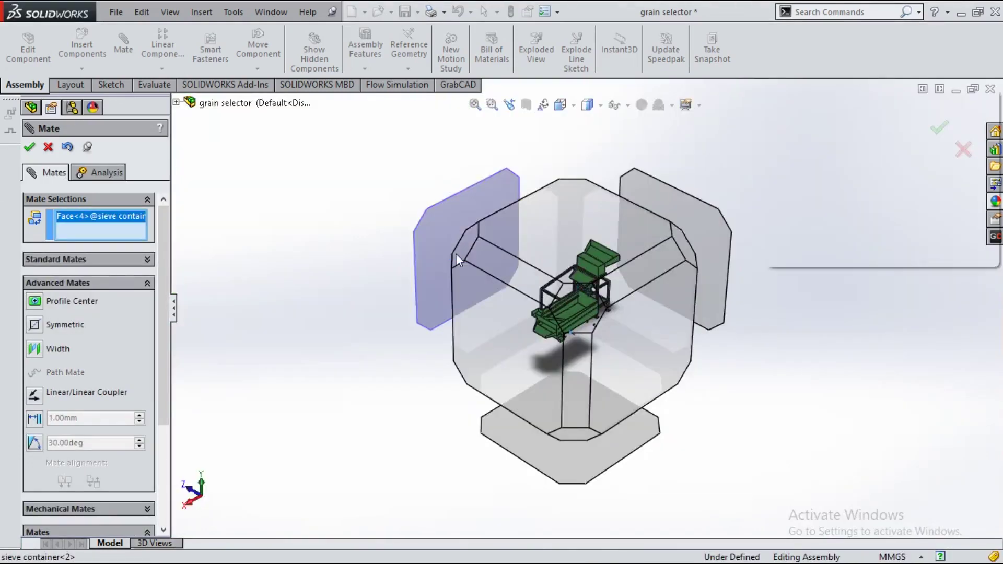
click(456, 253)
key(space)
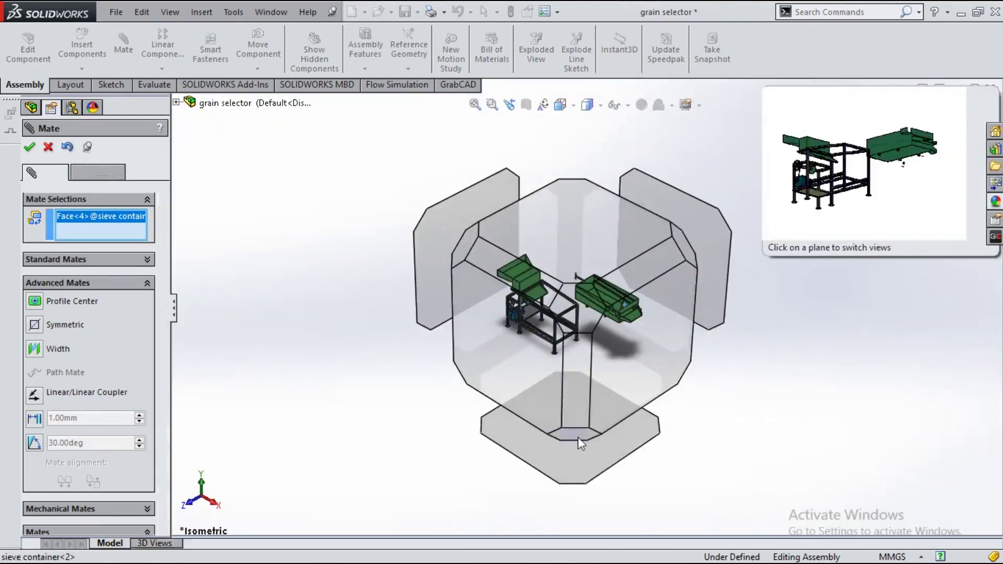
click(577, 437)
scroll(728, 300, down, 3)
scroll(728, 300, down, 3)
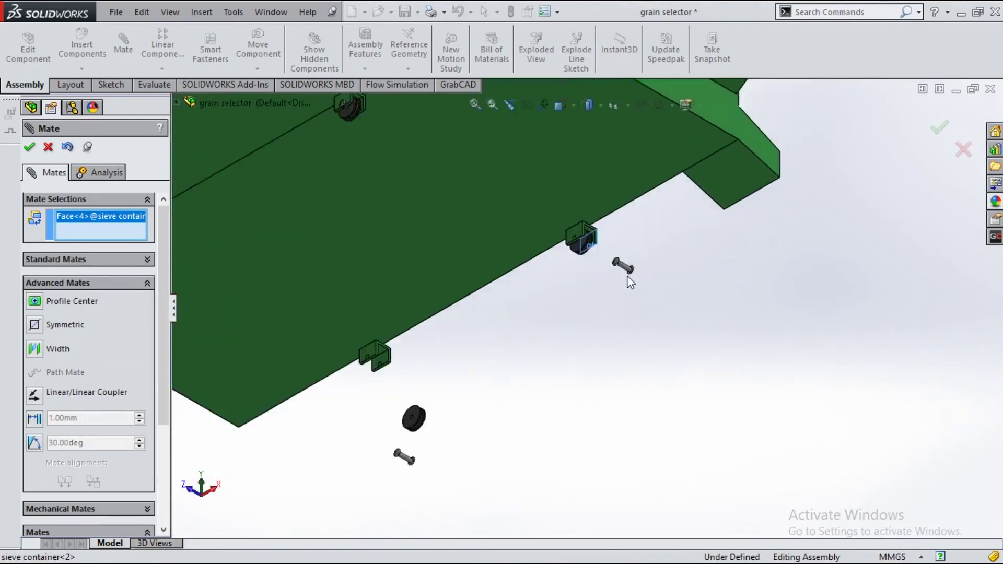
scroll(630, 282, down, 3)
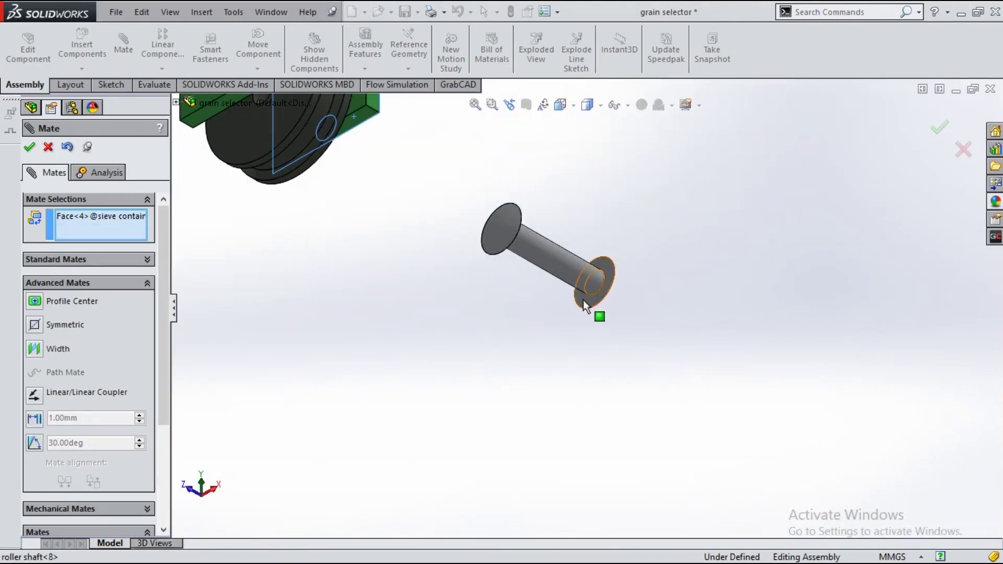
click(148, 260)
click(81, 282)
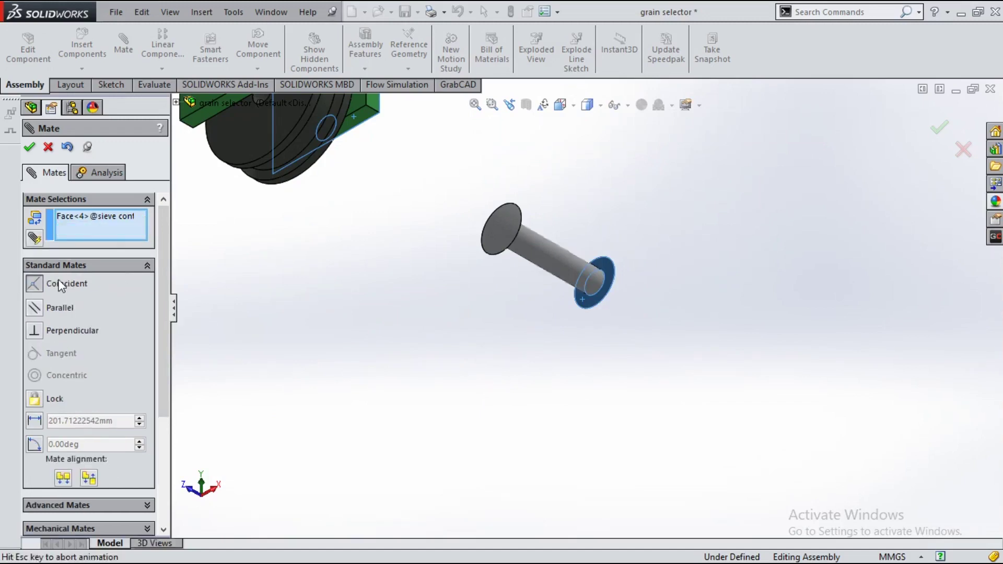
click(29, 148)
Step: Choose the Width mate from Advanced Mates for the next roller
scroll(307, 255, up, 3)
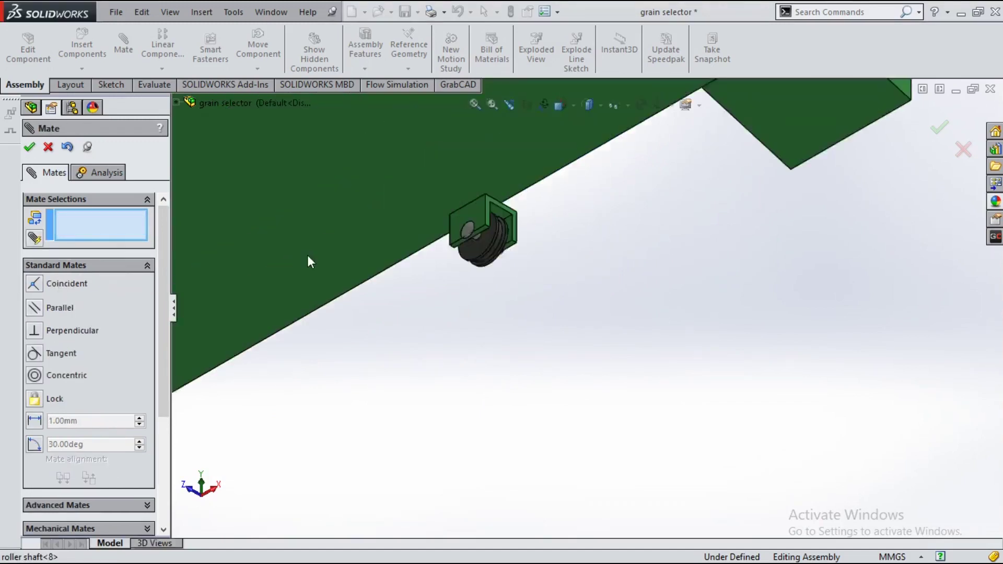
scroll(307, 255, up, 2)
scroll(359, 351, down, 3)
click(162, 530)
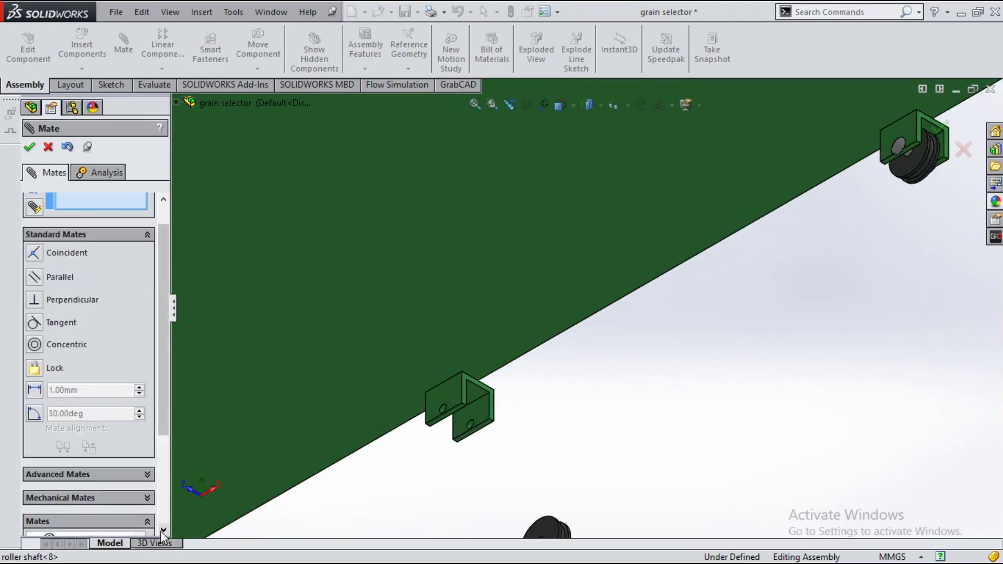
click(147, 474)
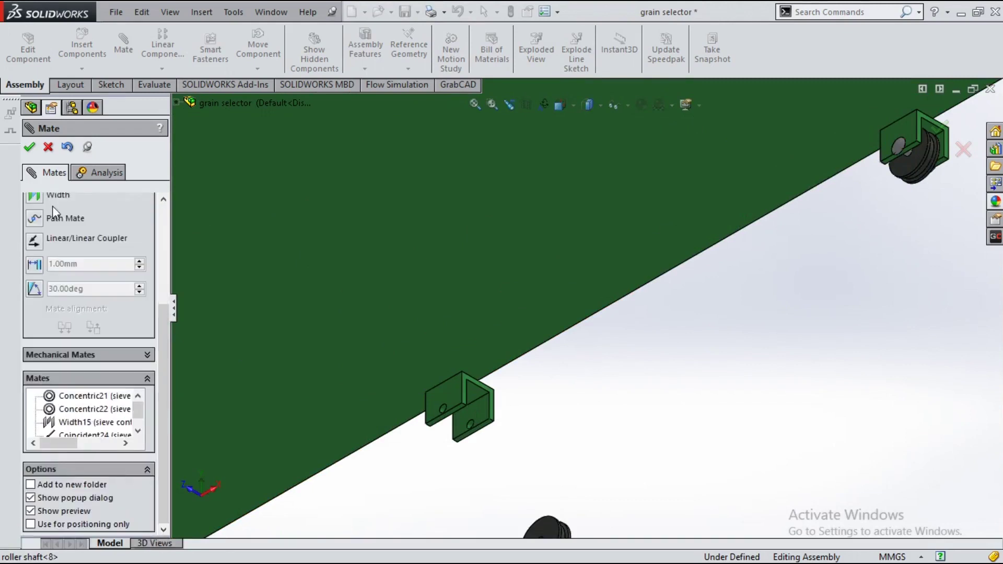
scroll(52, 206, up, 1)
click(35, 264)
Step: Select both side faces of the bracket for the Width mate
click(454, 402)
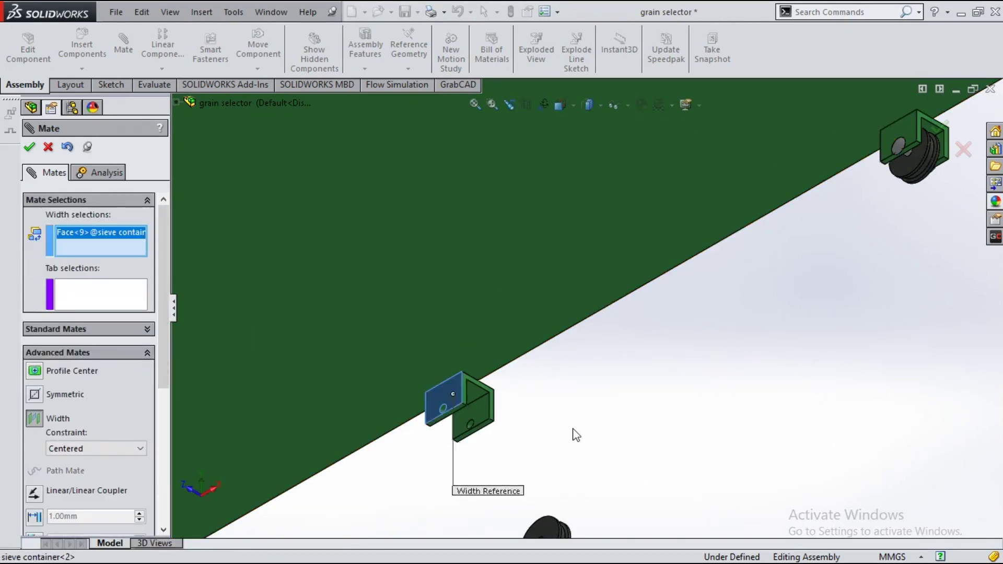
scroll(574, 340, up, 3)
scroll(627, 350, up, 3)
scroll(682, 371, down, 6)
scroll(682, 371, up, 3)
scroll(622, 252, down, 2)
scroll(622, 252, down, 3)
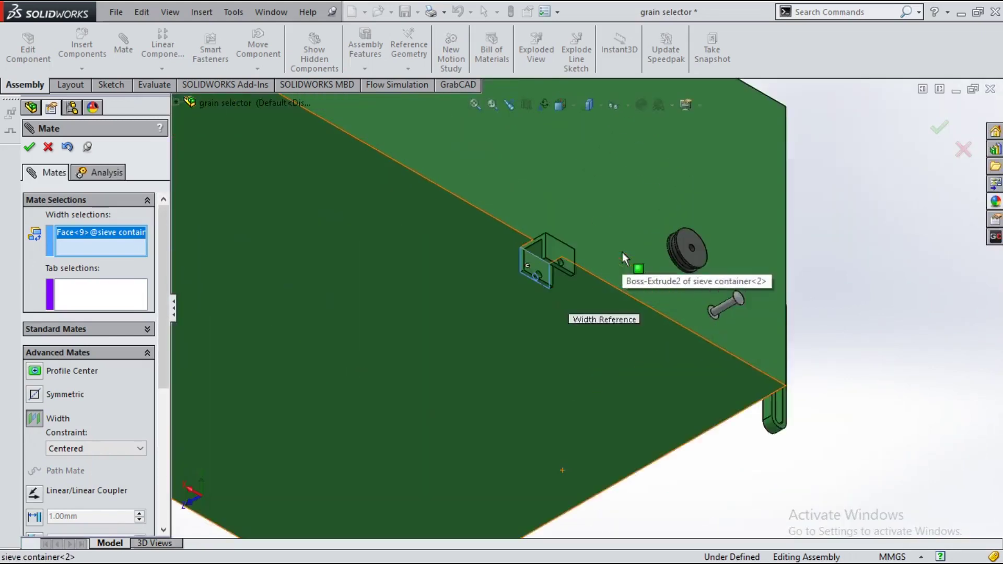
click(538, 255)
Step: Add both roller side faces and accept the Width mate centring roller 7
click(712, 257)
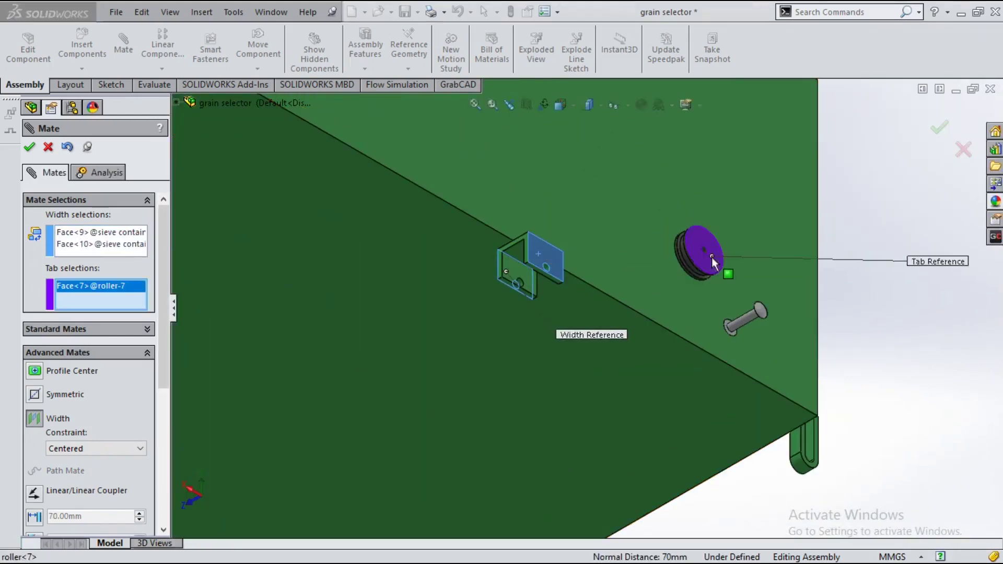
scroll(712, 257, up, 5)
scroll(464, 371, down, 5)
scroll(463, 371, up, 4)
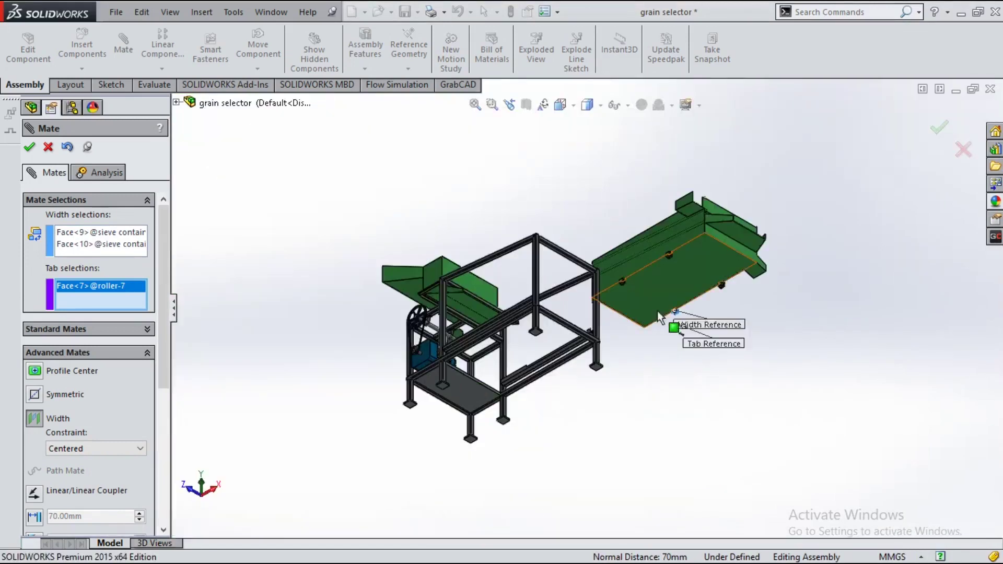
scroll(664, 319, down, 2)
scroll(665, 319, down, 2)
scroll(665, 318, down, 2)
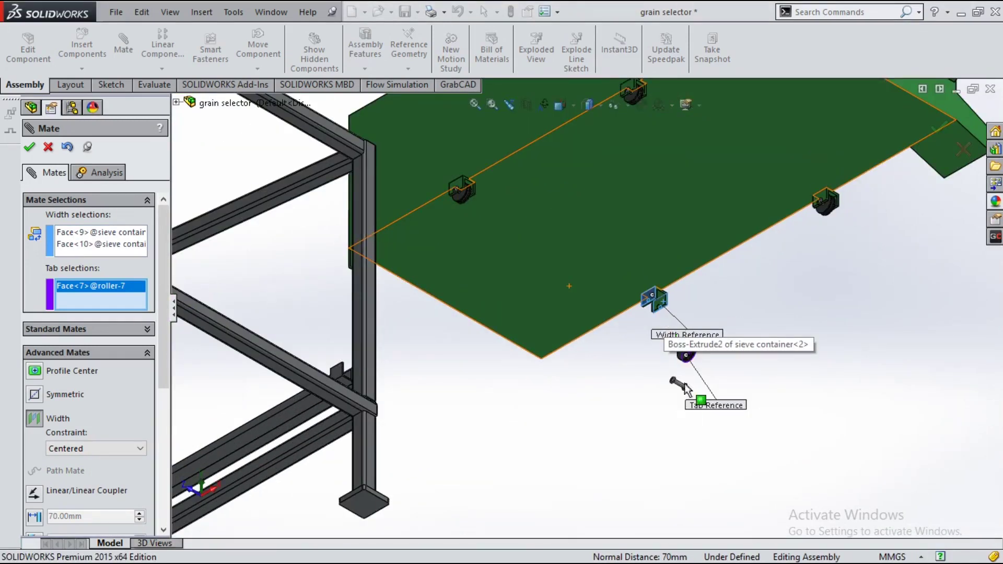
scroll(684, 389, down, 2)
scroll(684, 389, down, 1)
click(649, 327)
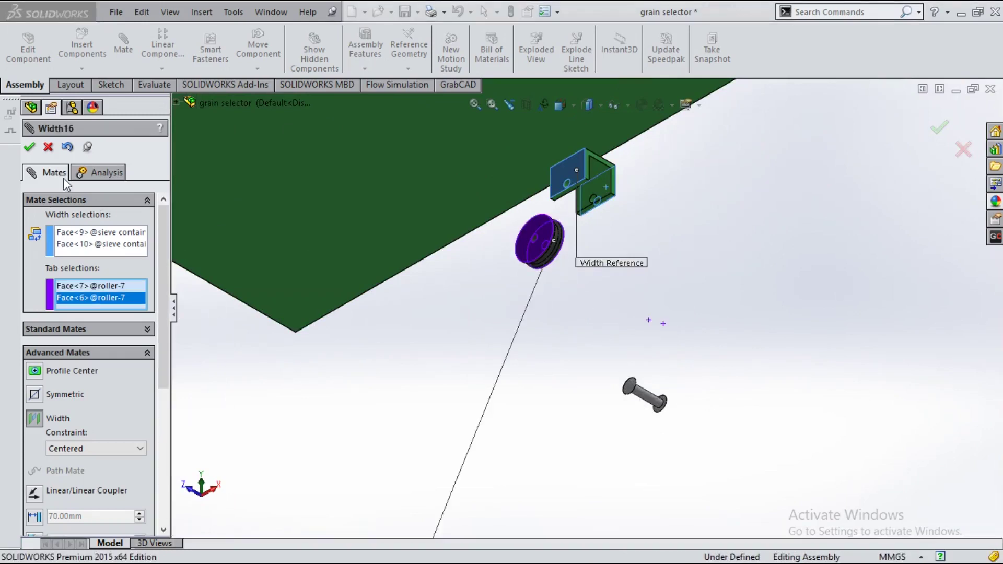
click(30, 146)
Step: Make the roller bore concentric with the bracket hole
scroll(538, 246, down, 2)
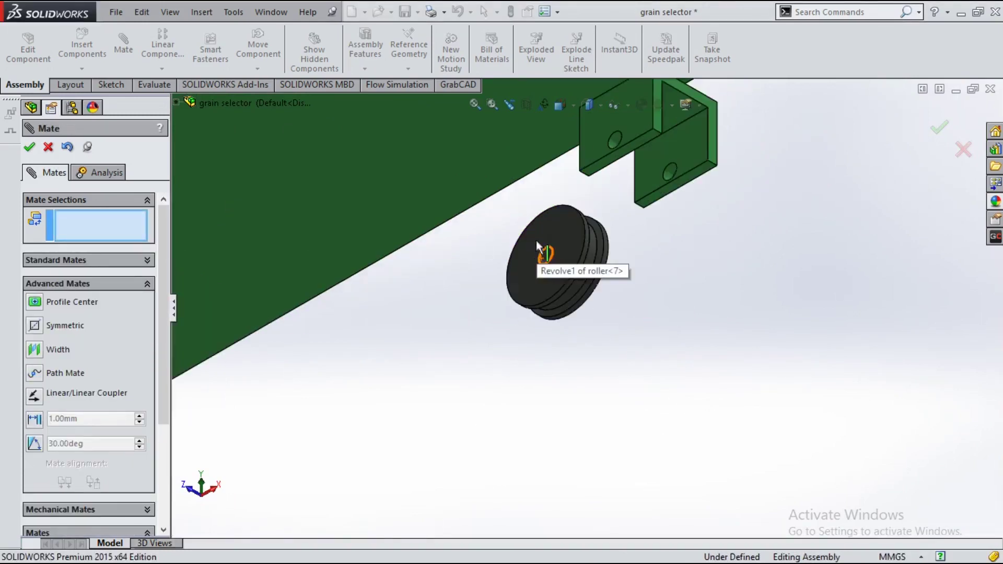
click(546, 257)
click(614, 137)
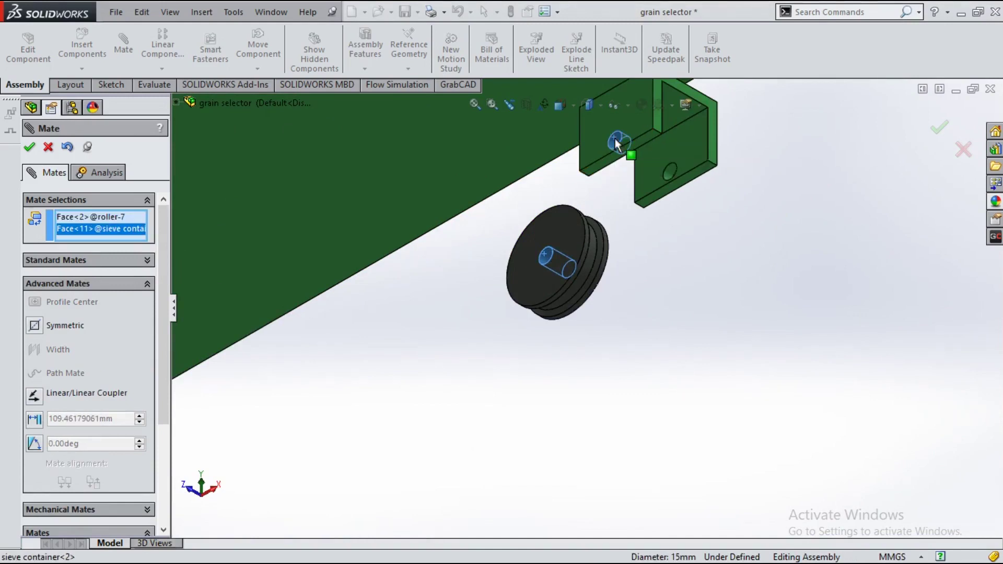
click(147, 259)
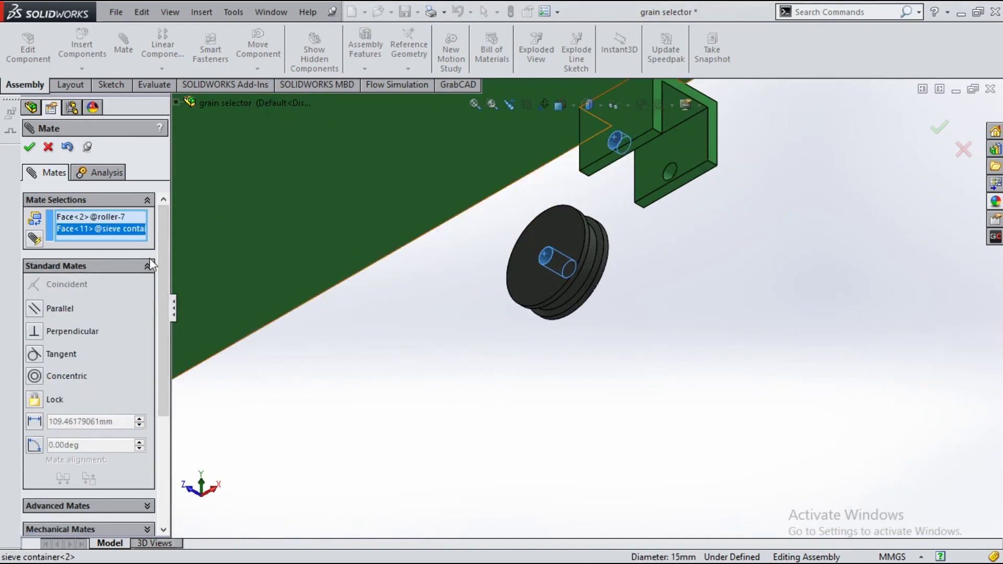
click(68, 377)
click(29, 146)
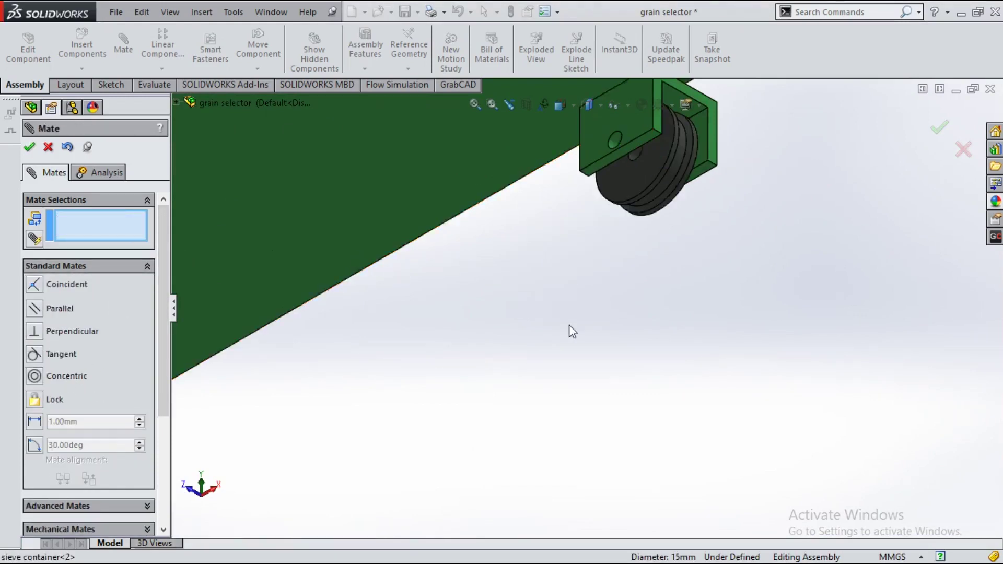
Step: Make the roller shaft concentric with the bracket hole
scroll(569, 324, up, 2)
click(709, 497)
scroll(698, 215, down, 1)
scroll(578, 215, down, 2)
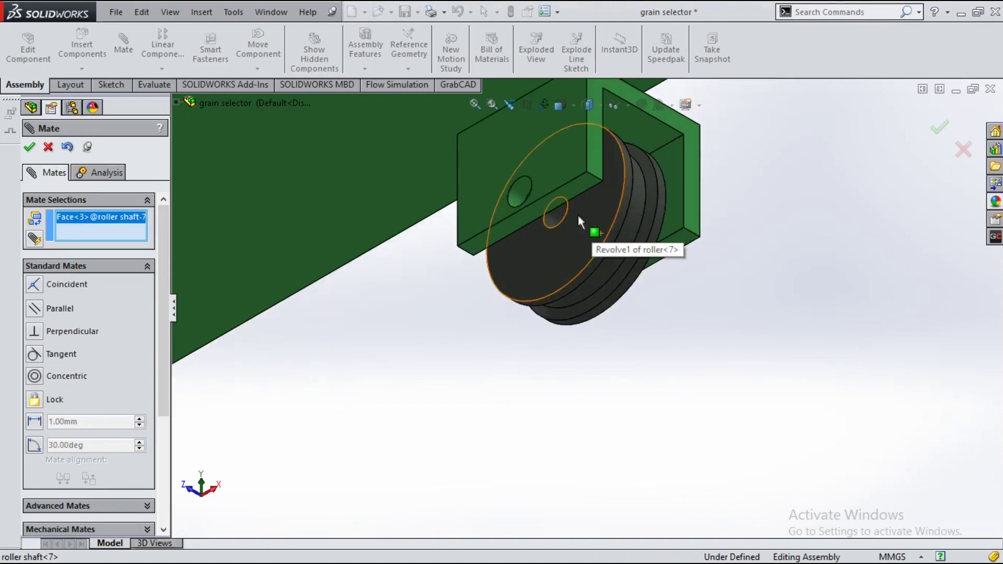
click(520, 192)
scroll(540, 310, up, 2)
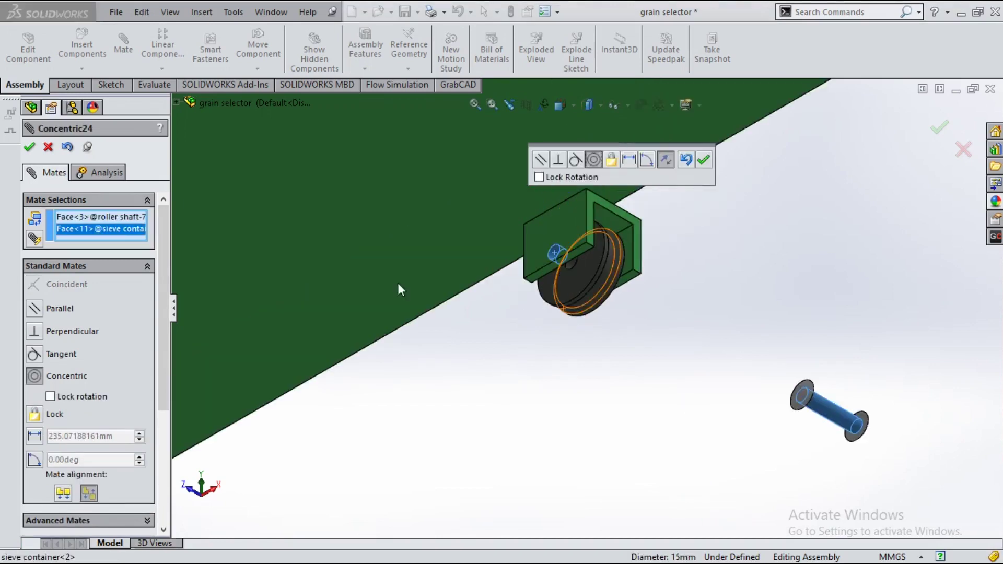
click(29, 147)
Step: Mate the shaft head coincident with the bracket's front face, then return to isometric view
click(562, 242)
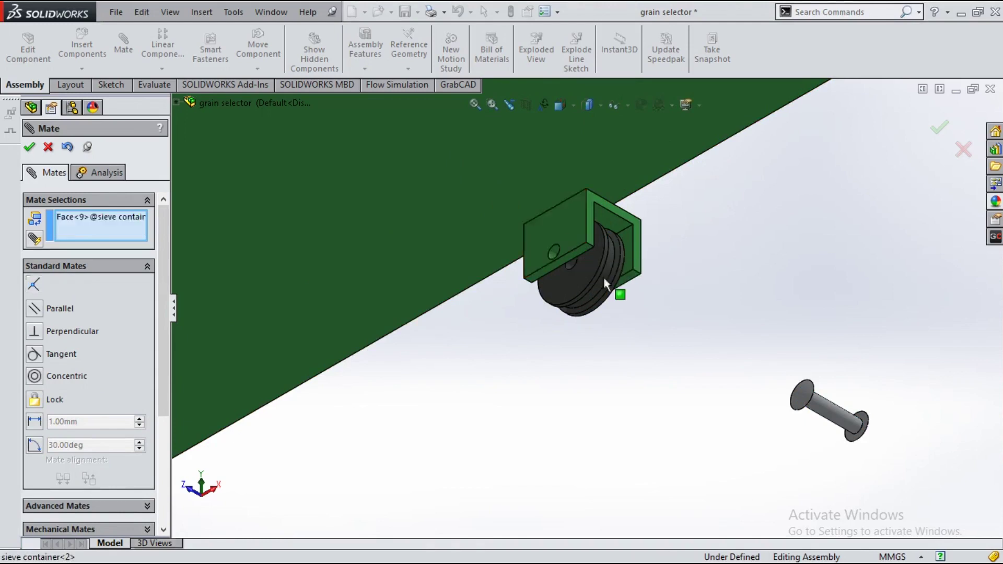
key(ctrl+space)
click(665, 325)
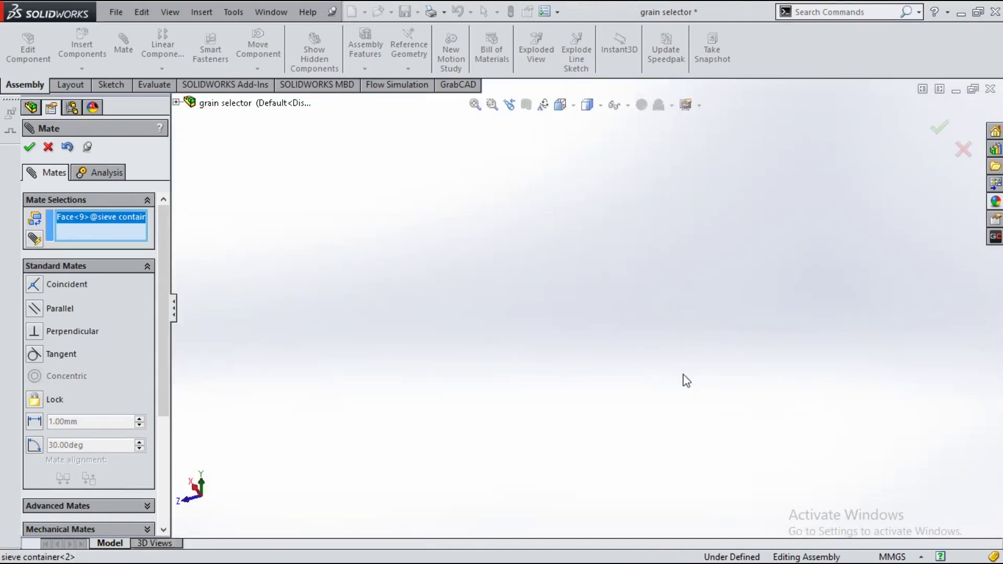
scroll(631, 236, down, 5)
scroll(631, 237, down, 2)
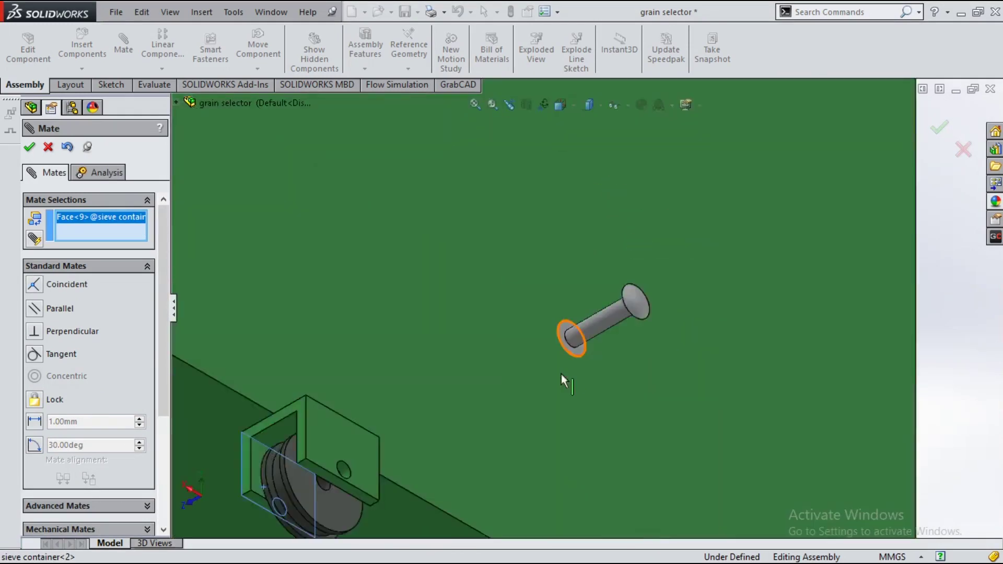
click(586, 335)
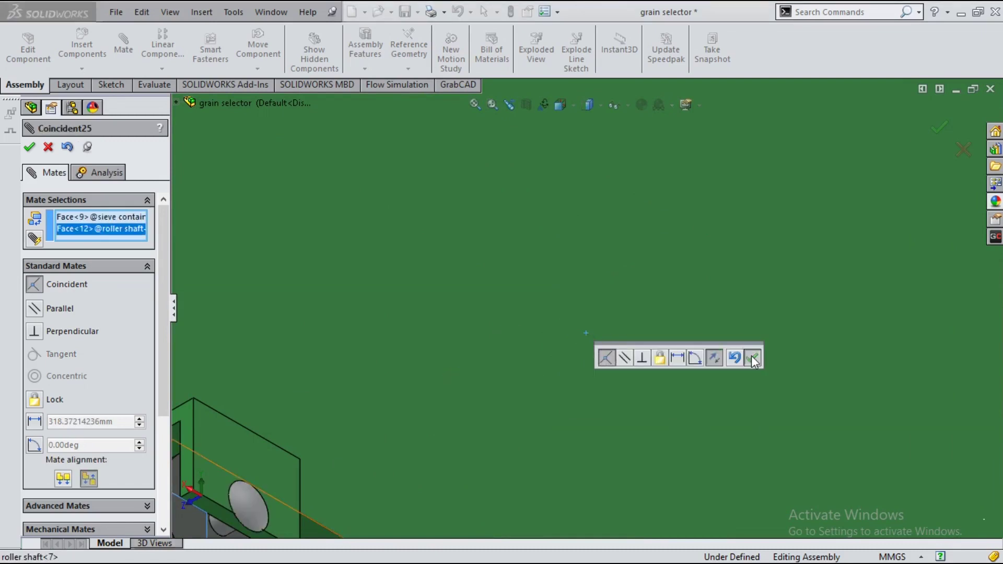
click(751, 356)
scroll(751, 356, up, 5)
scroll(742, 359, up, 3)
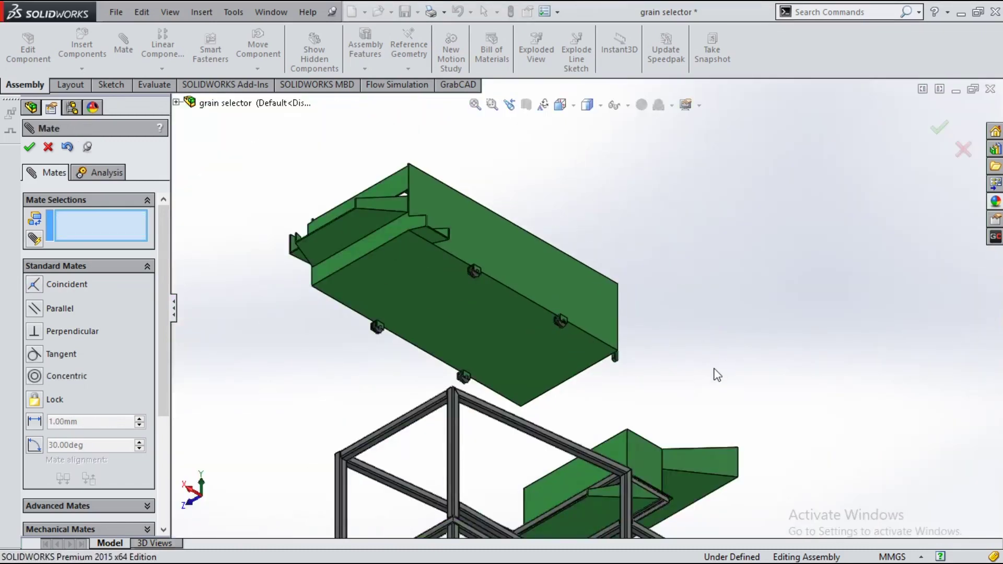
key(ctrl+7)
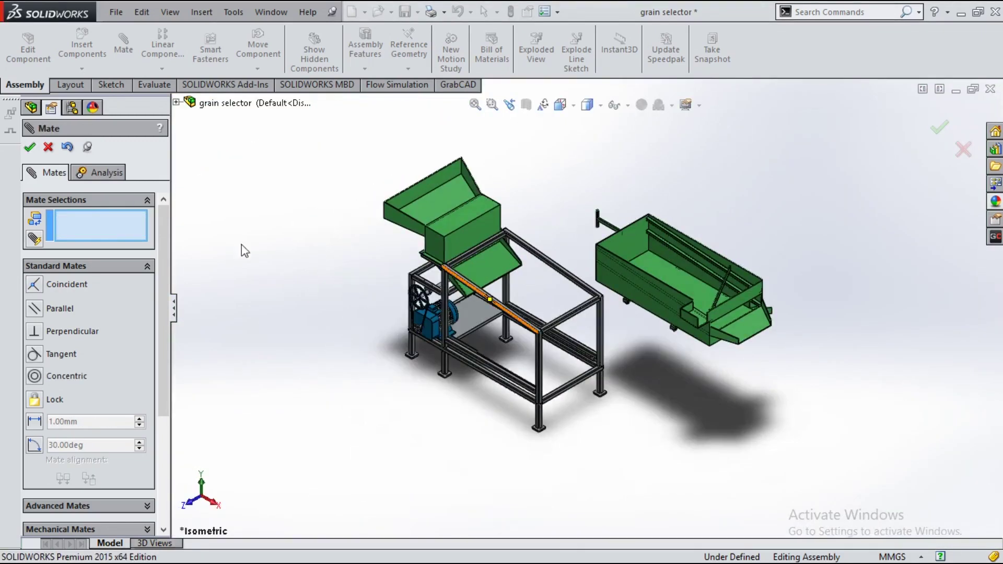
key(Escape)
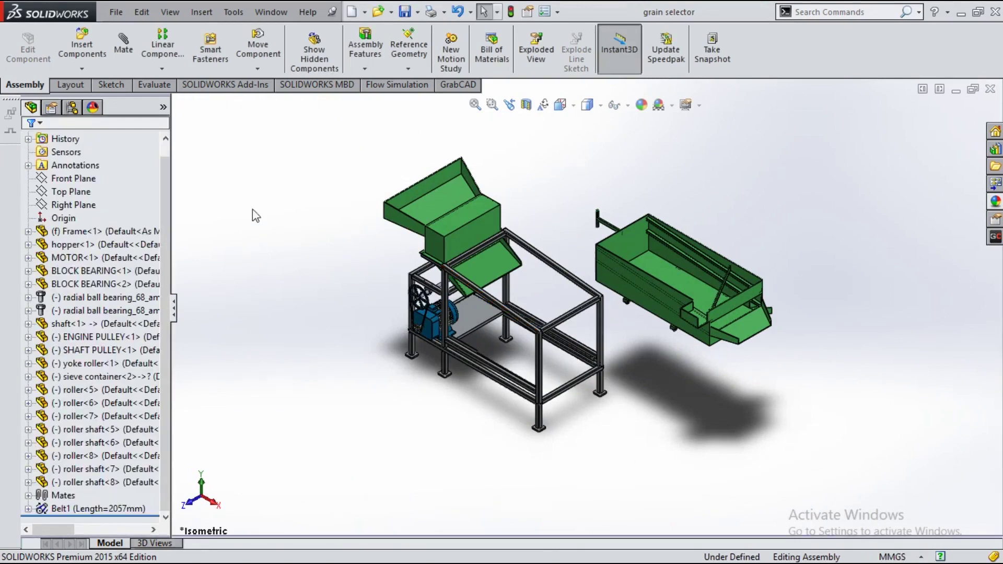
Step: Insert the sieve part and place it above the sieve container
click(101, 58)
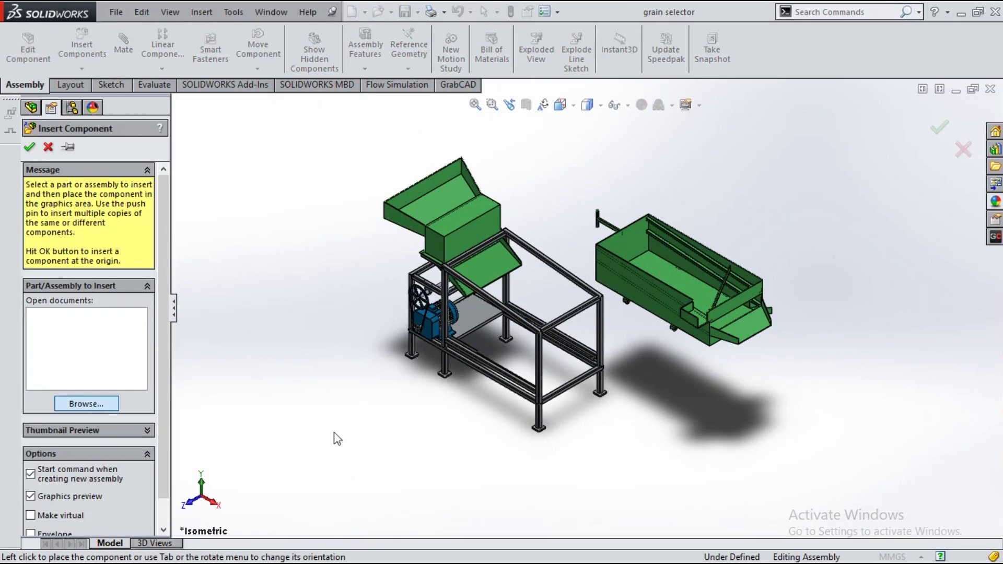
scroll(439, 282, down, 2)
scroll(439, 277, down, 2)
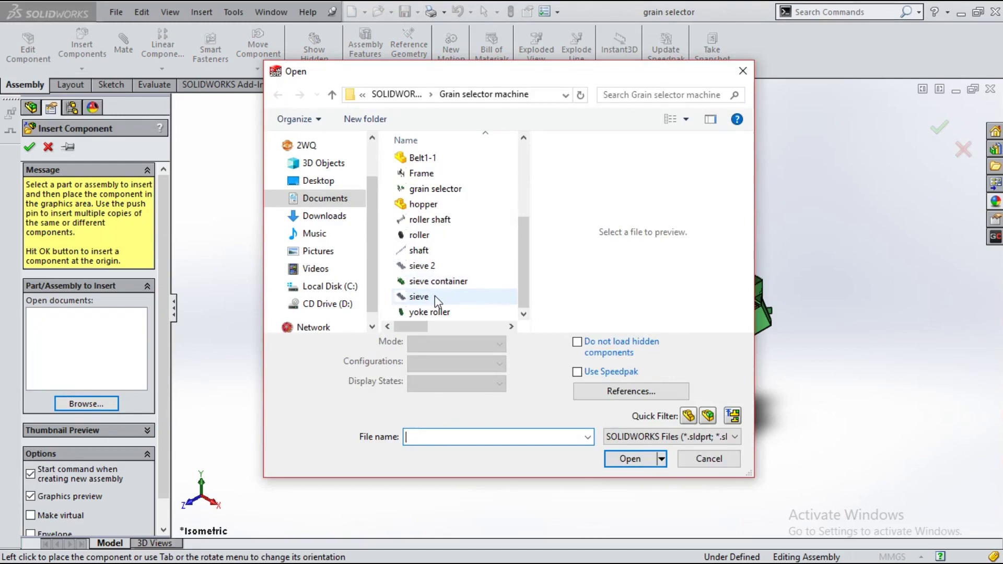
double_click(435, 296)
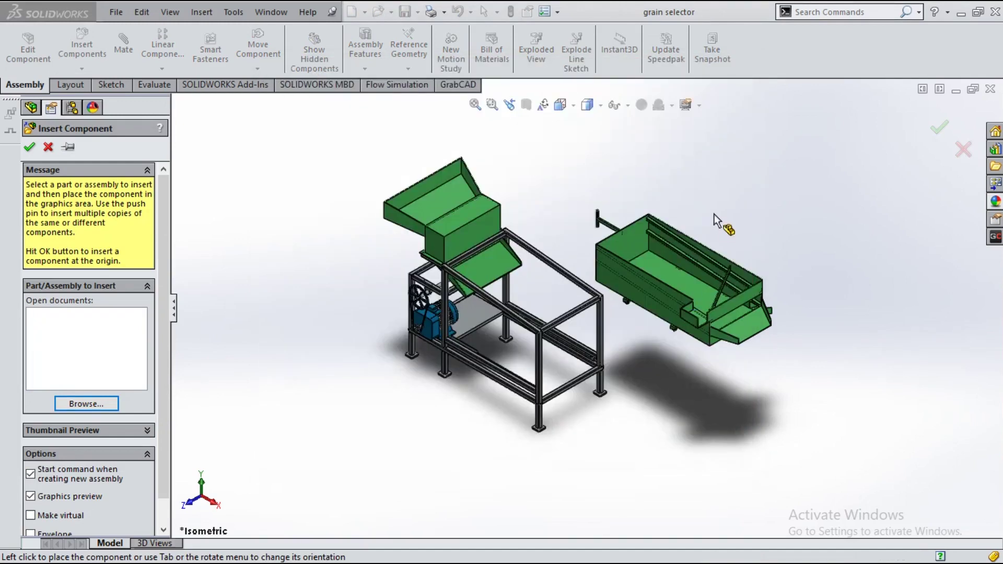
click(708, 196)
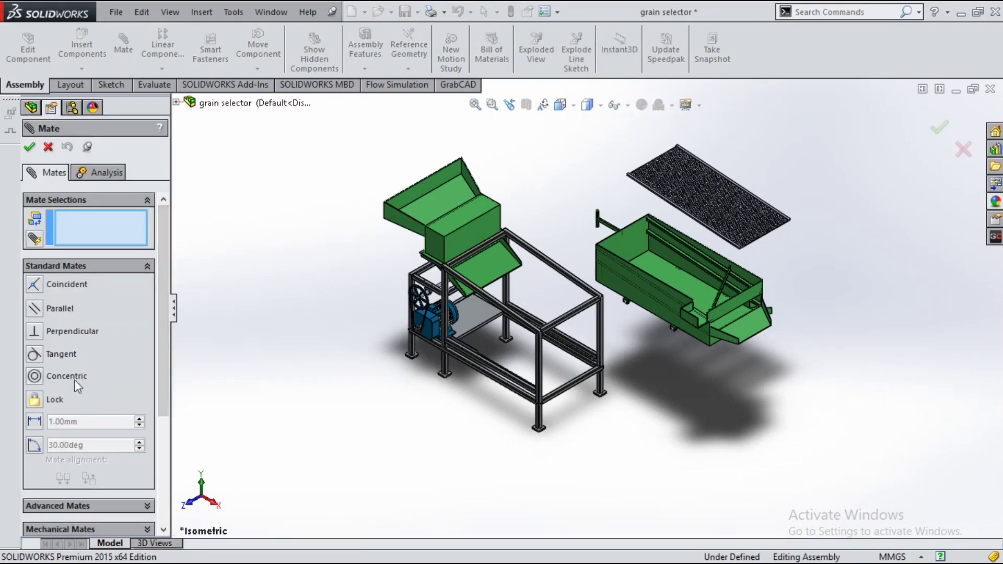
Step: Centre the sieve with a width mate between the container's side faces and the sieve's sides
click(148, 506)
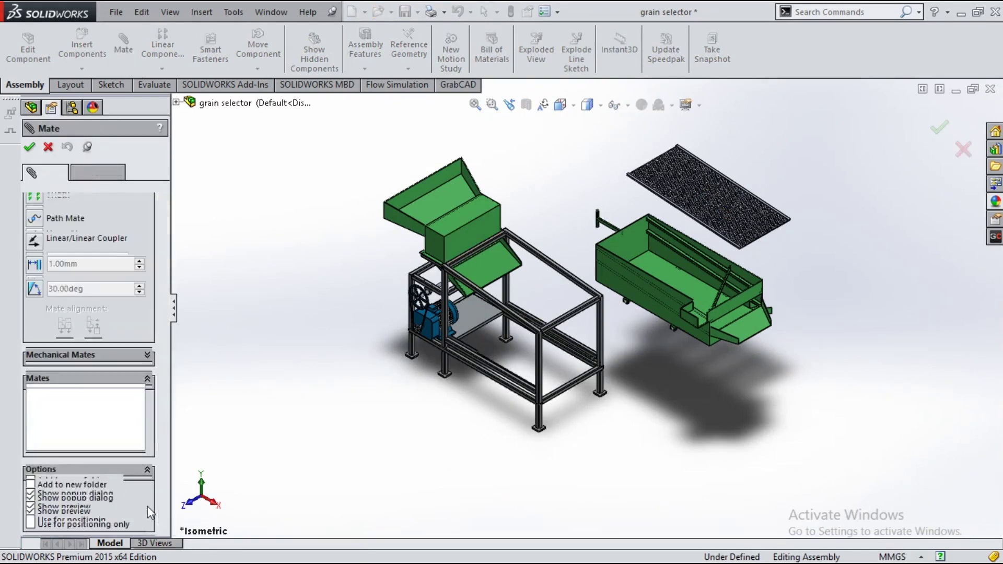
click(67, 198)
click(653, 292)
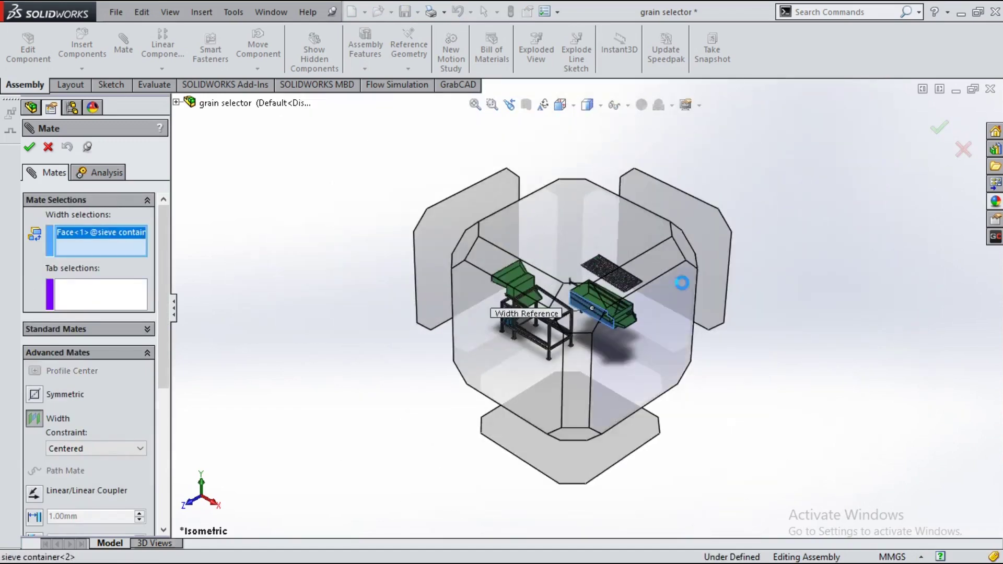
middle_drag(687, 254, 581, 352)
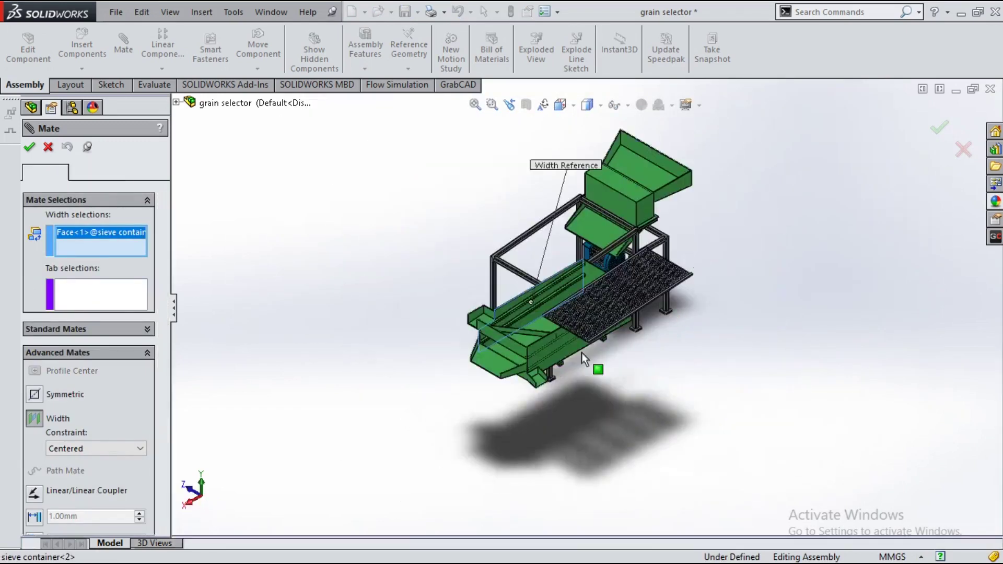
click(550, 353)
scroll(606, 337, down, 5)
click(468, 337)
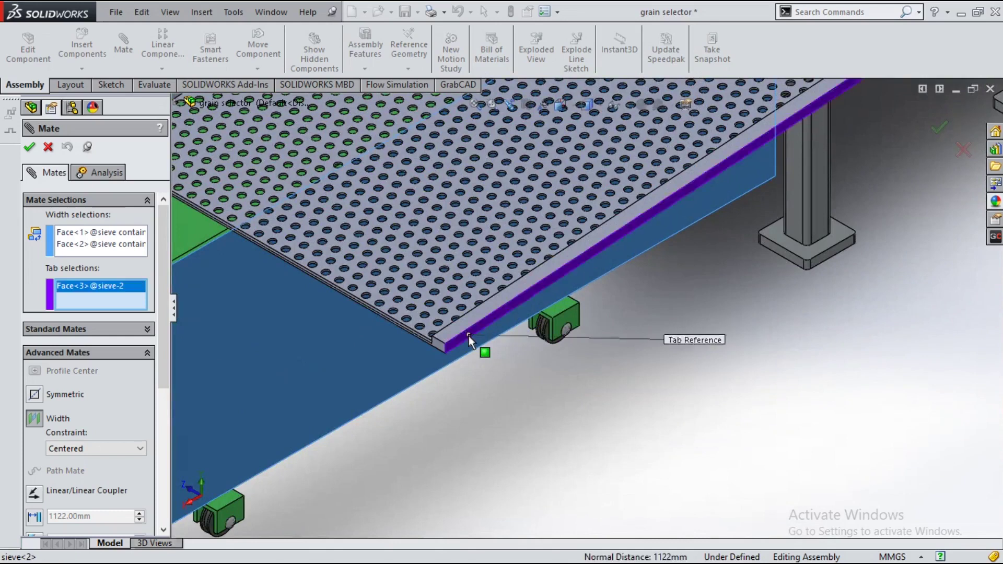
key(f)
click(465, 243)
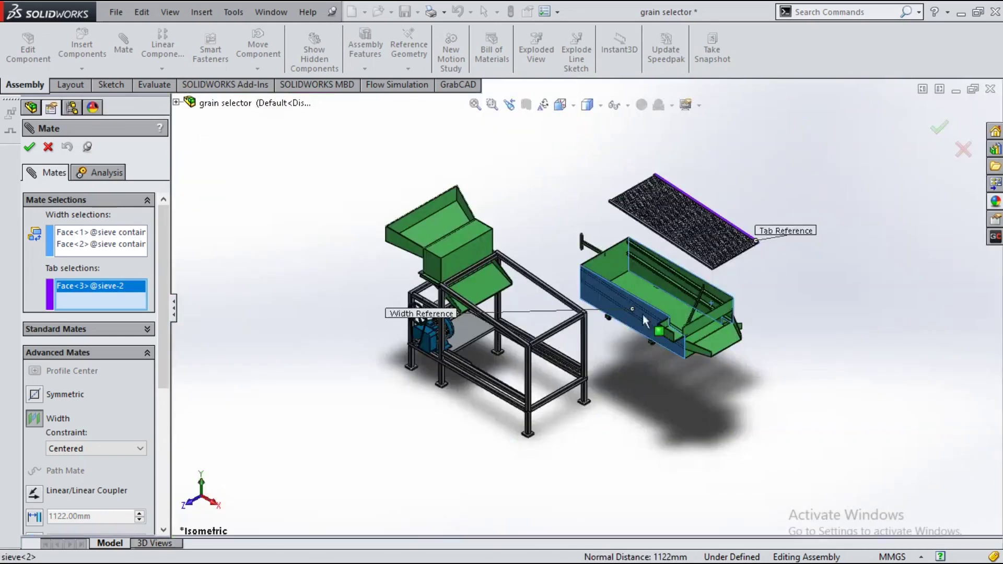
scroll(642, 314, down, 2)
scroll(685, 261, down, 3)
scroll(688, 312, down, 2)
scroll(683, 315, down, 3)
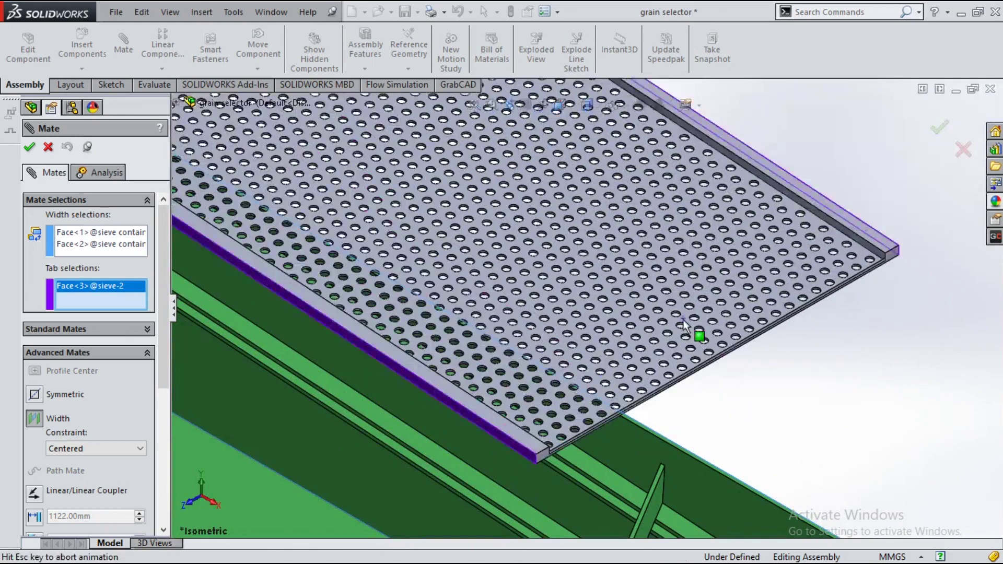
scroll(682, 318, up, 2)
click(631, 303)
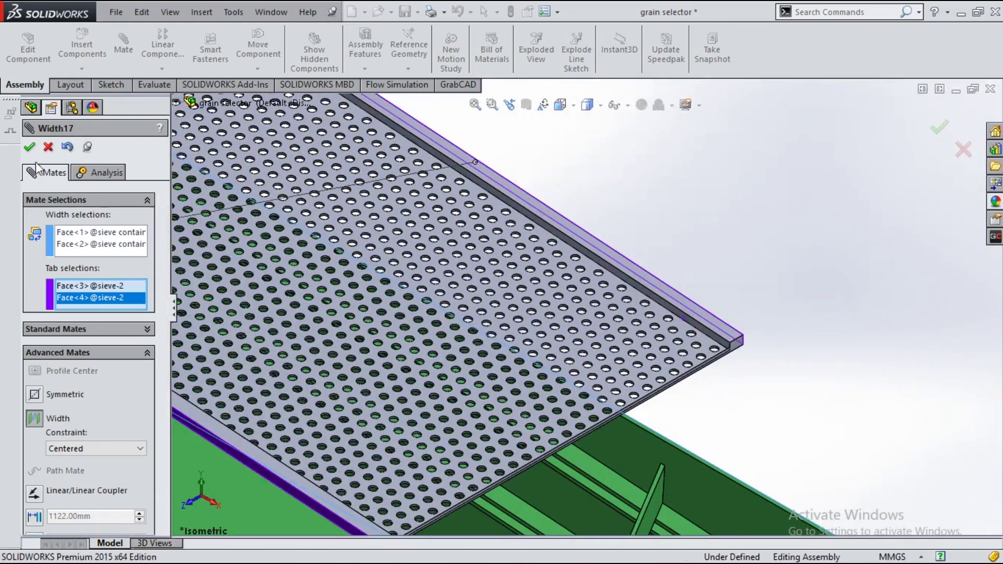
click(29, 147)
Step: Make the sieve's flat face coincident with the container face it rests on
scroll(337, 342, up, 2)
scroll(609, 449, up, 3)
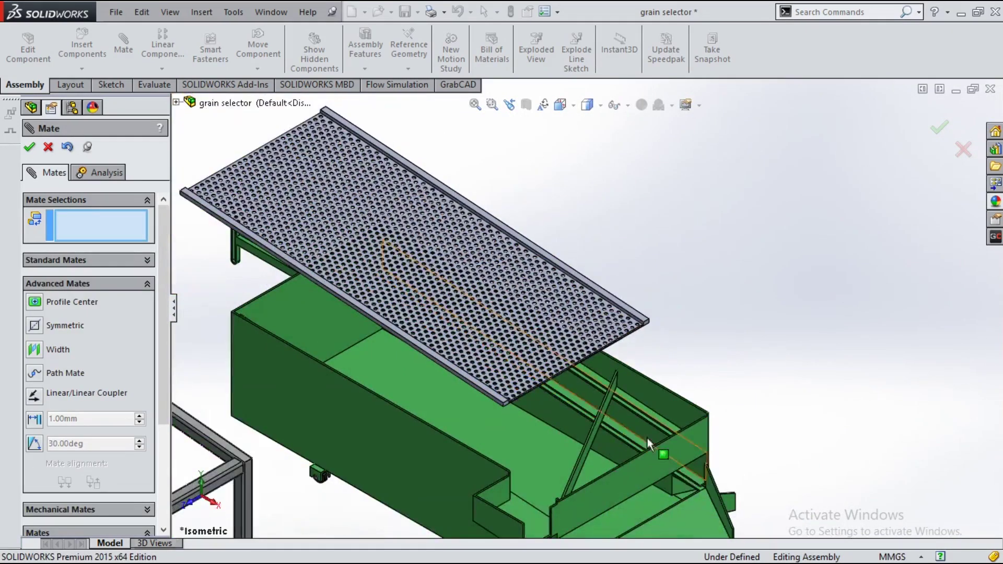
scroll(637, 405, down, 4)
click(663, 403)
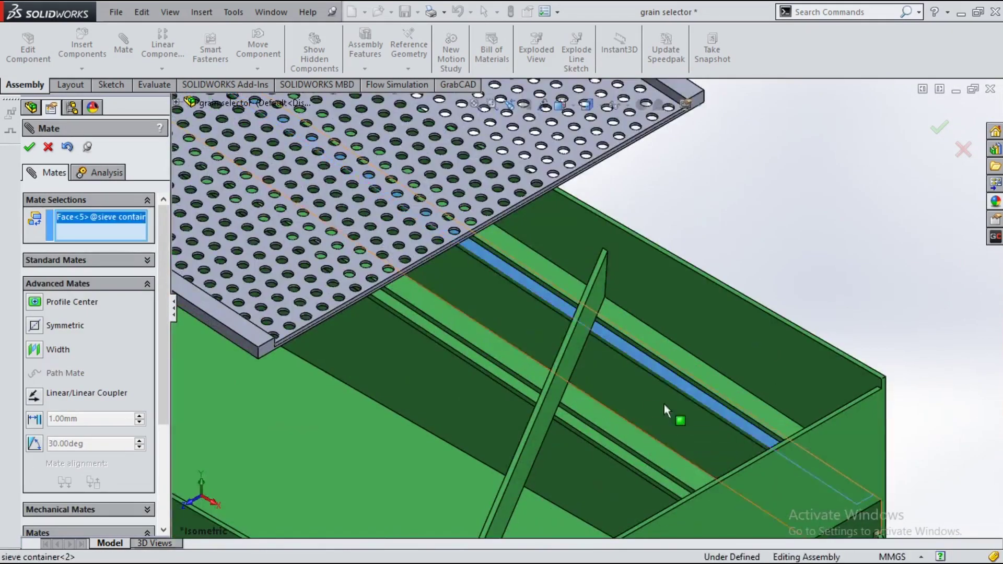
scroll(663, 403, up, 4)
scroll(663, 403, up, 2)
key(space)
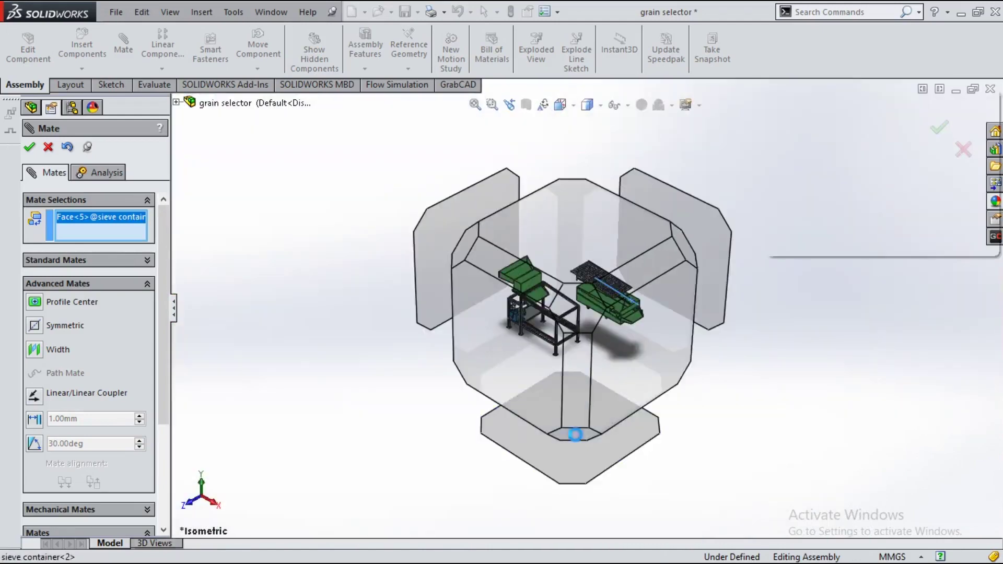
click(576, 435)
scroll(675, 233, down, 3)
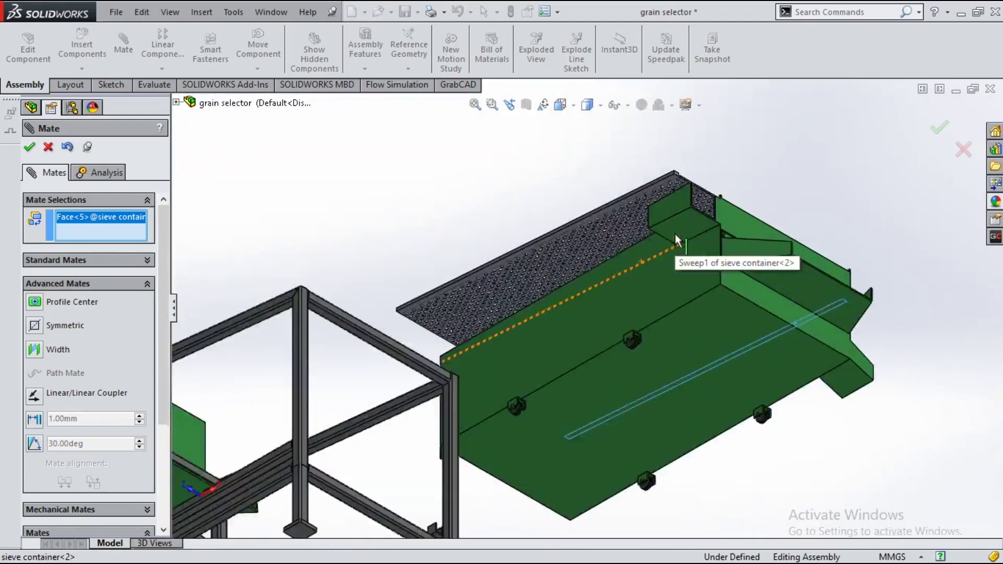
scroll(675, 233, down, 3)
click(490, 195)
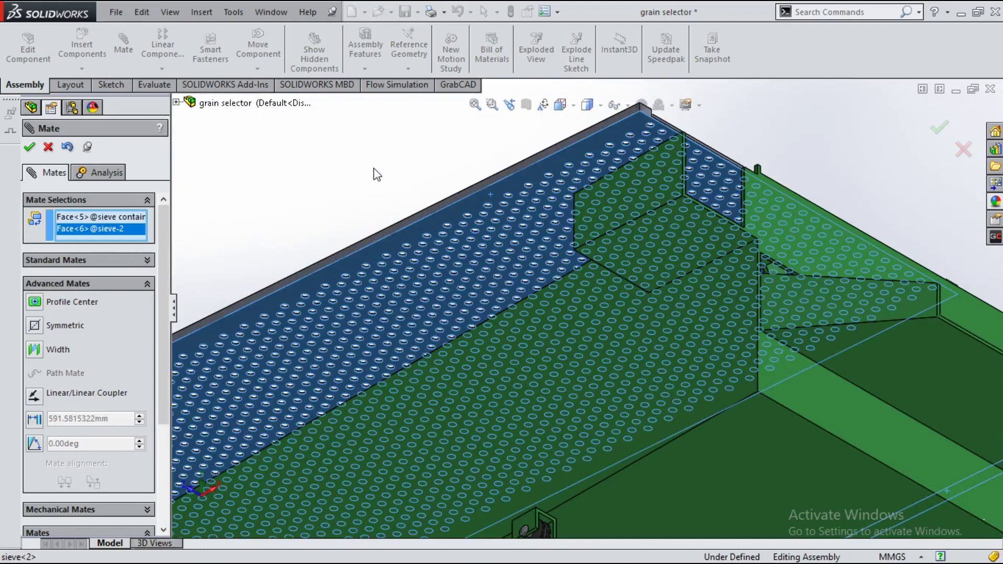
click(149, 259)
click(67, 283)
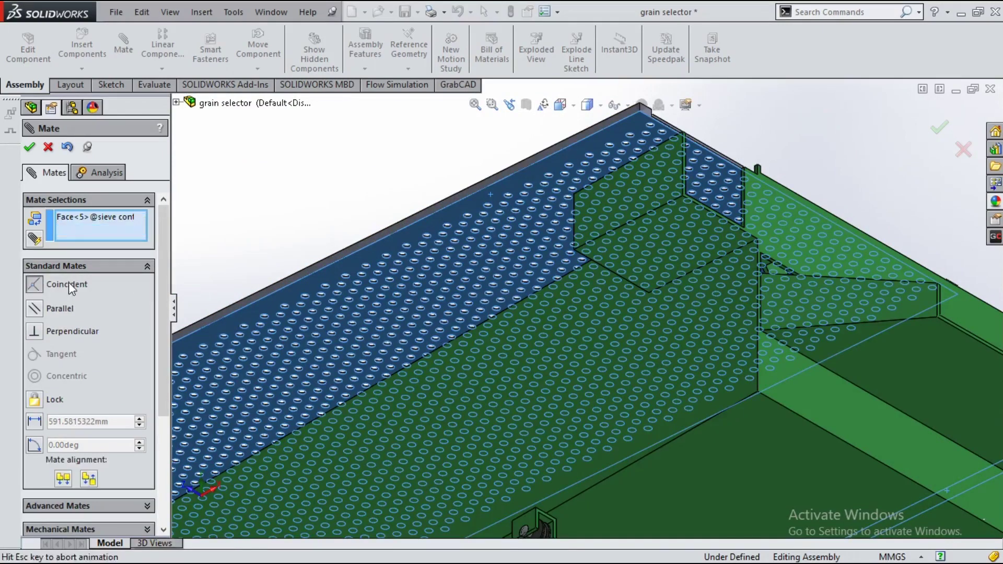
key(ctrl+7)
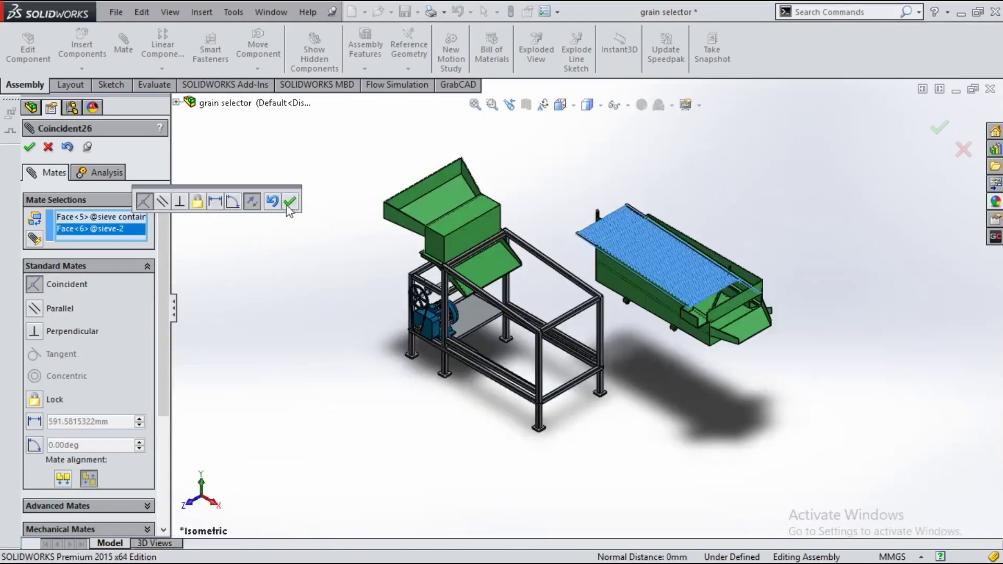
key(Return)
Step: Mate the sieve's end face coincident with the container's end wall, then start Insert Components
scroll(714, 287, down, 5)
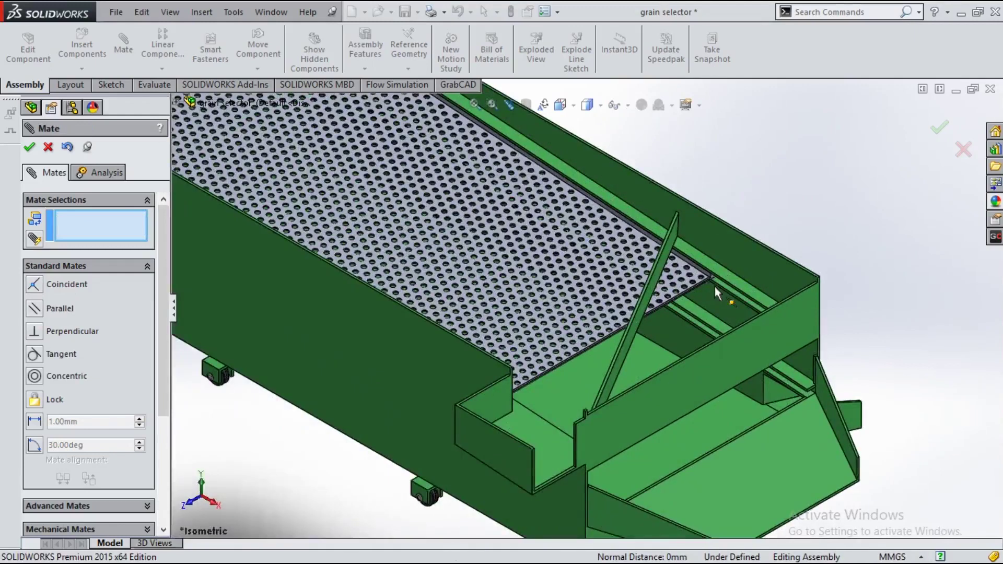
scroll(715, 287, down, 2)
scroll(714, 286, down, 2)
click(676, 272)
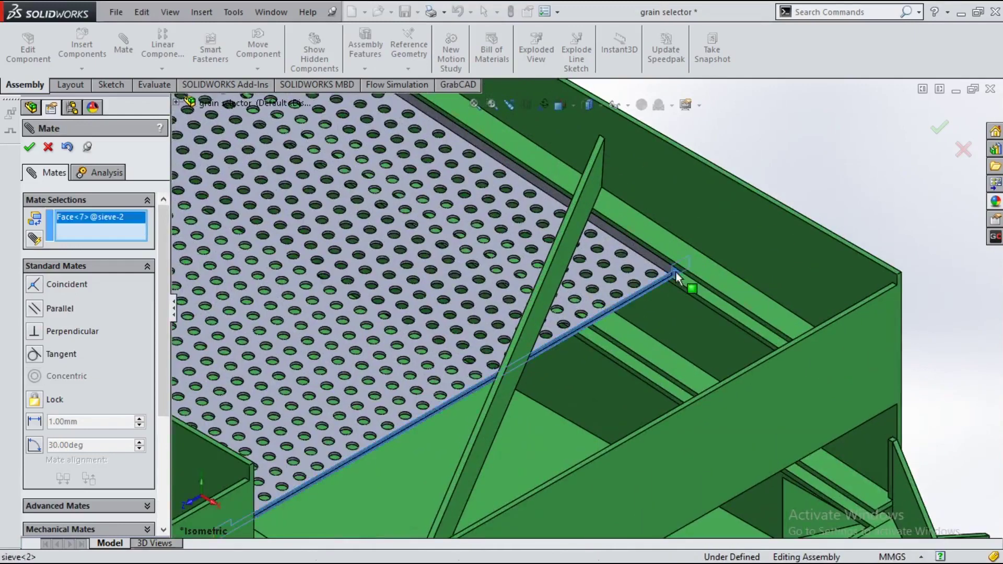
key(ctrl+7)
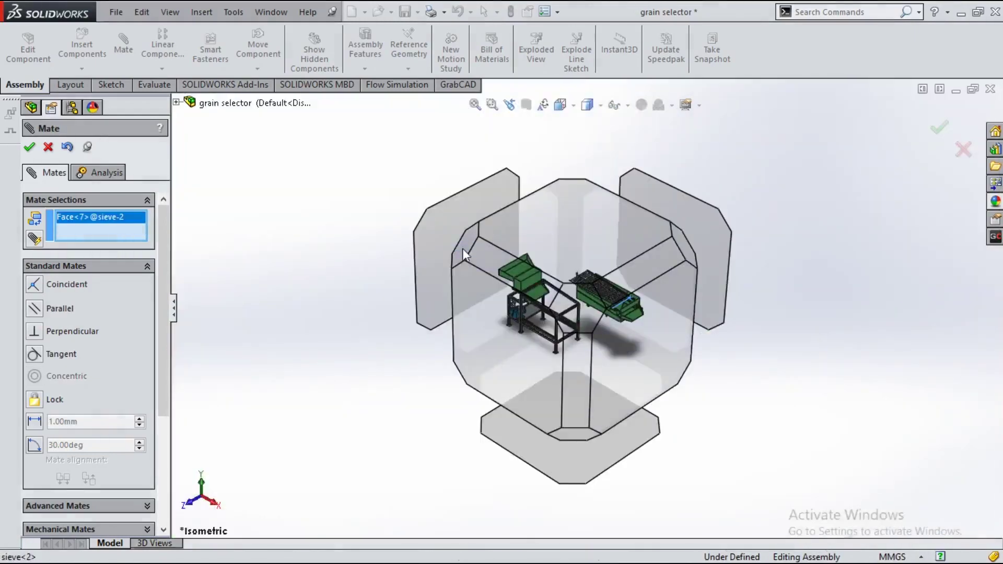
click(462, 248)
scroll(621, 208, down, 3)
scroll(646, 149, down, 3)
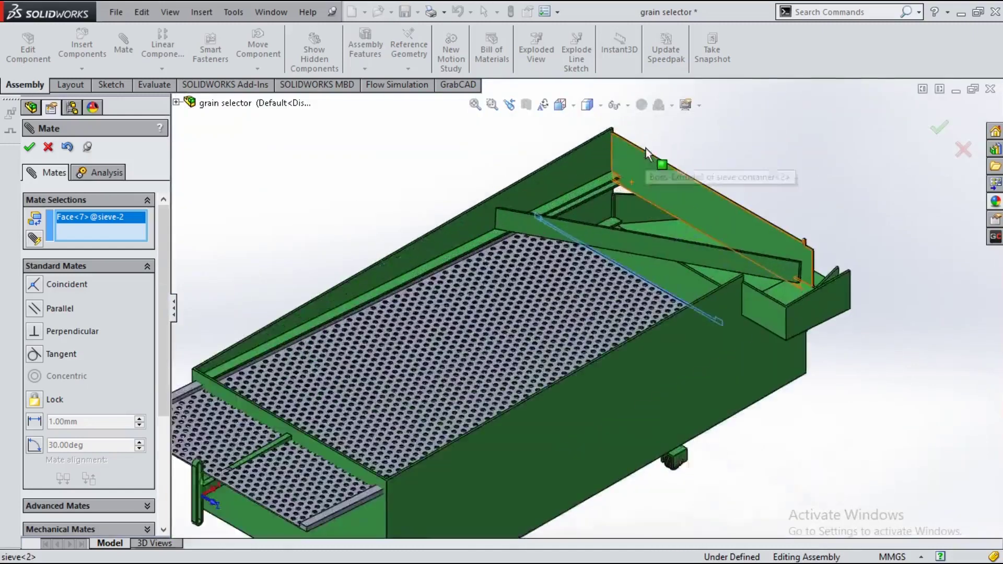
scroll(646, 149, down, 3)
click(610, 275)
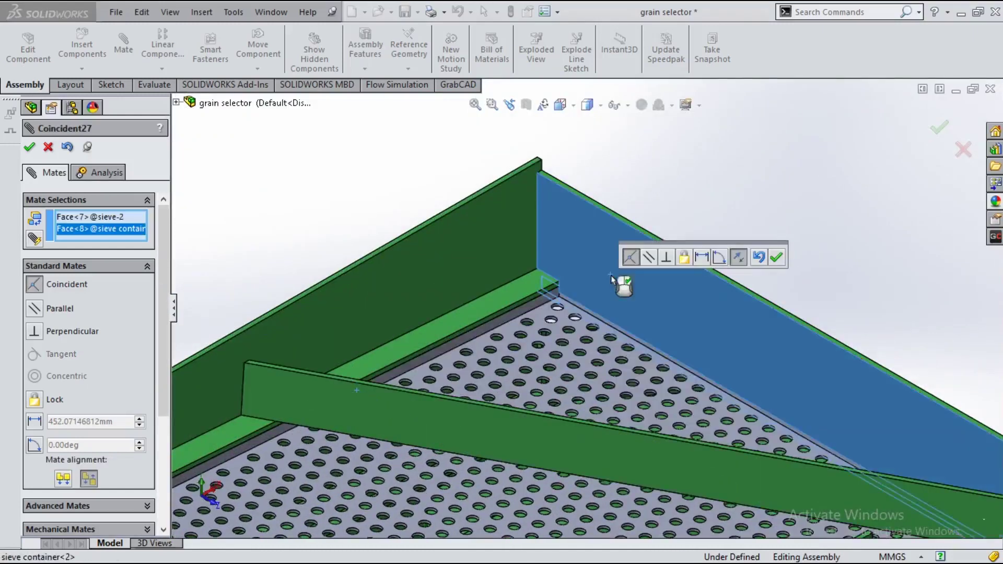
scroll(635, 344, up, 2)
scroll(635, 344, up, 2)
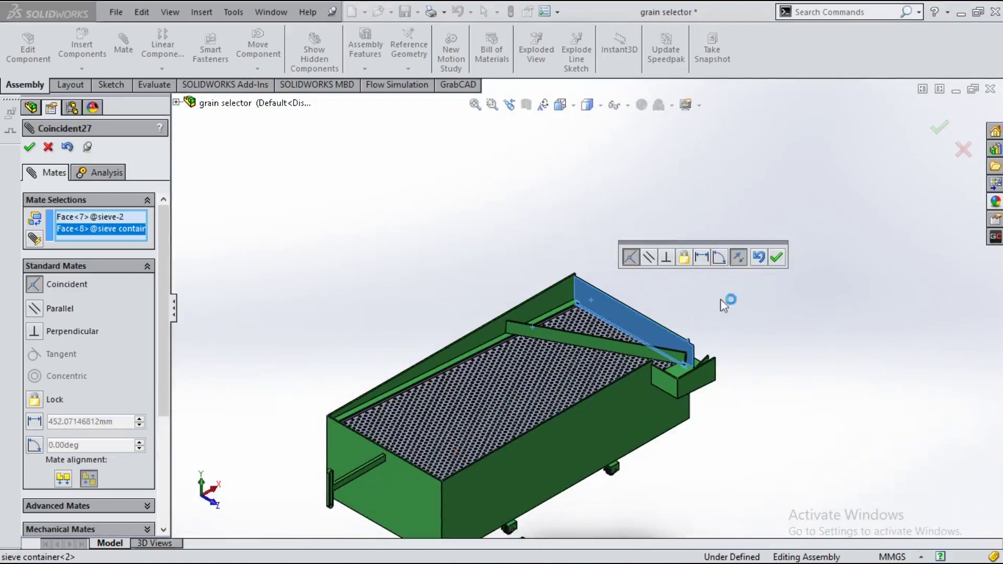
click(773, 264)
key(ctrl+7)
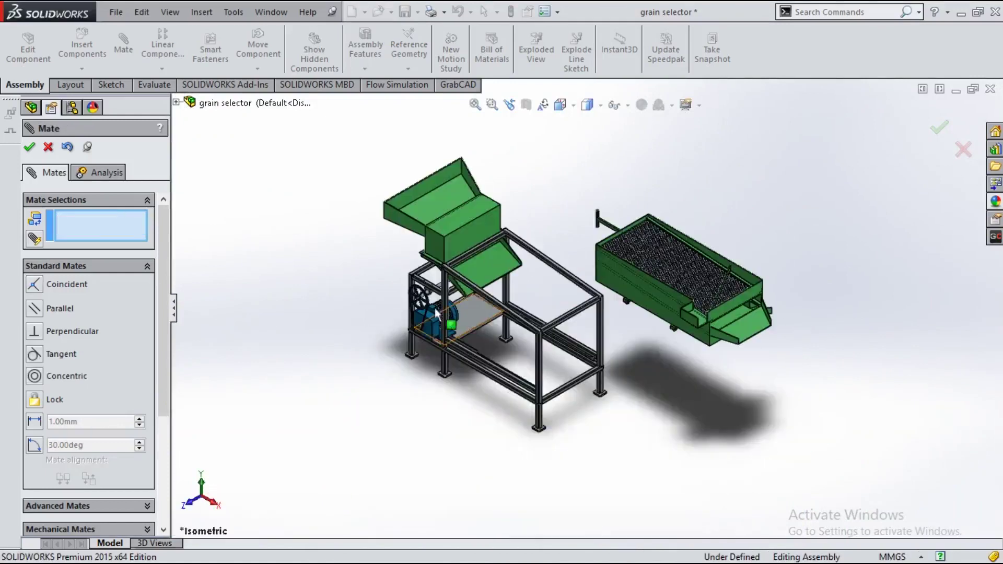
click(82, 49)
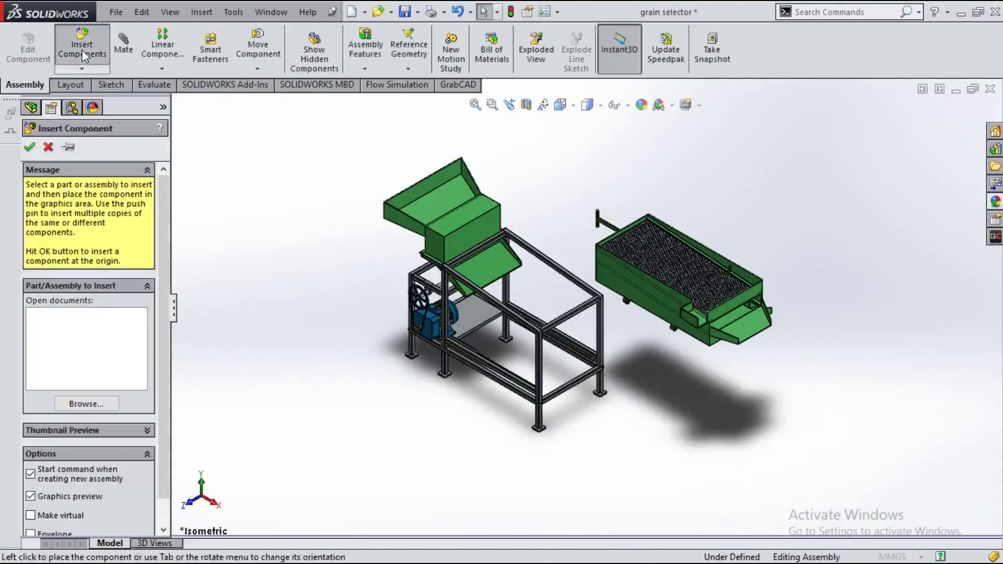
Step: Insert the sieve 2 part and place it above the sieve container
click(93, 403)
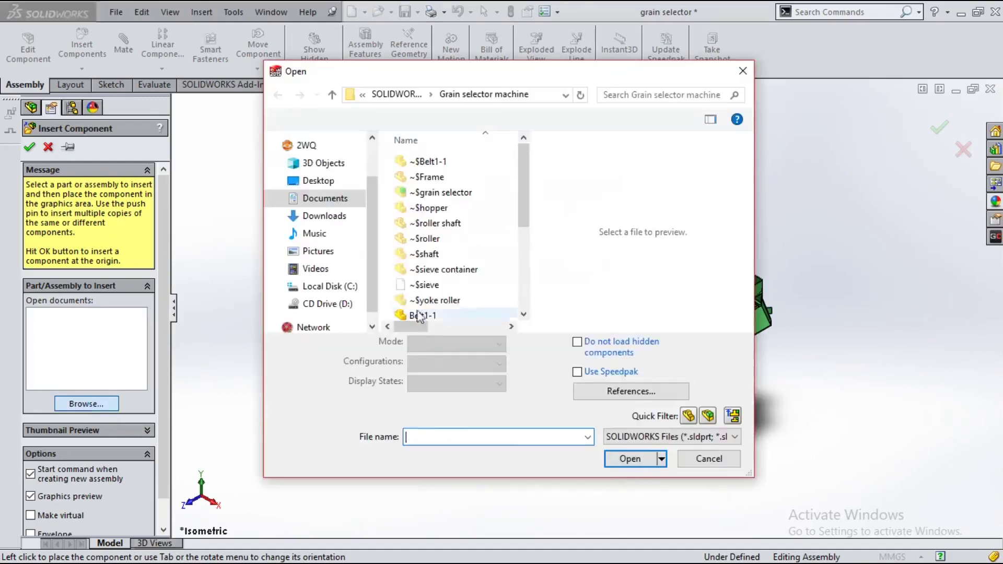
scroll(410, 313, down, 2)
scroll(434, 248, down, 2)
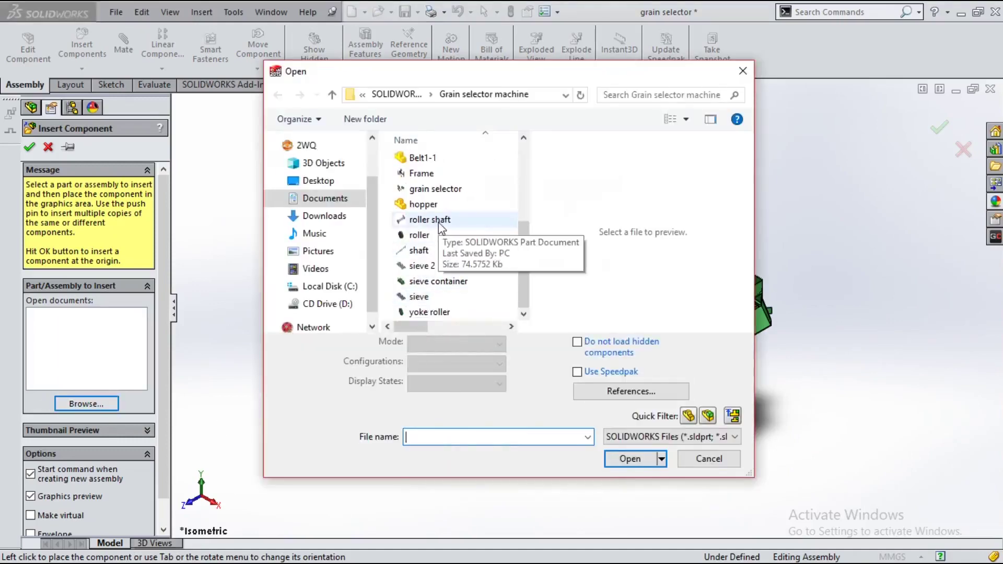
click(421, 266)
click(630, 458)
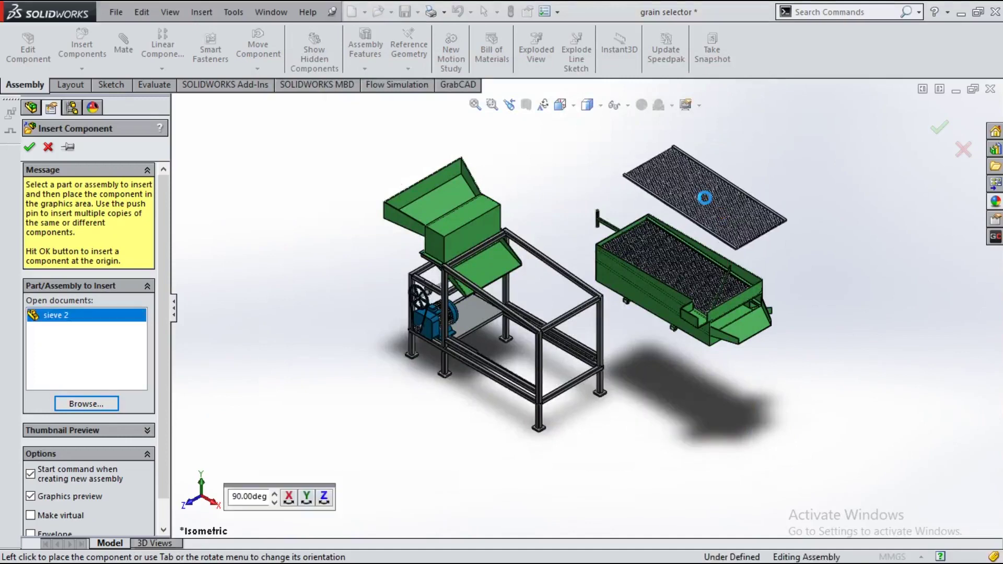
click(705, 198)
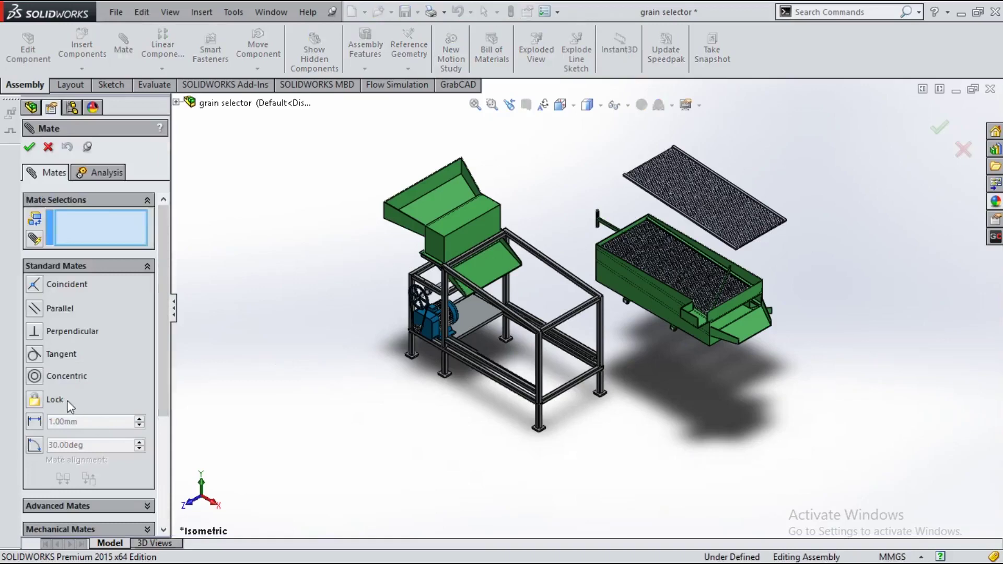
Step: Start a width mate using the container's two side faces as width references
click(148, 506)
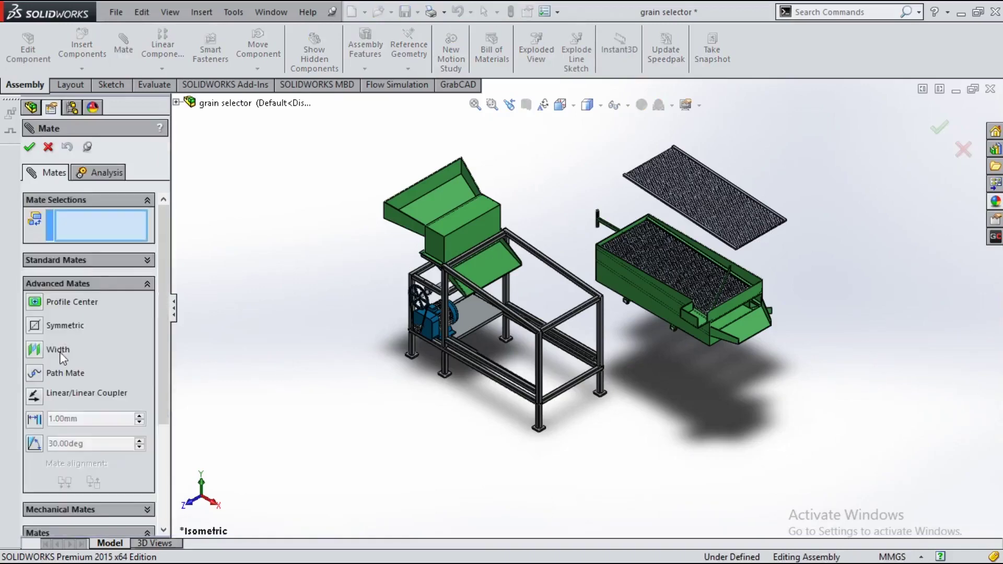
click(60, 352)
click(665, 305)
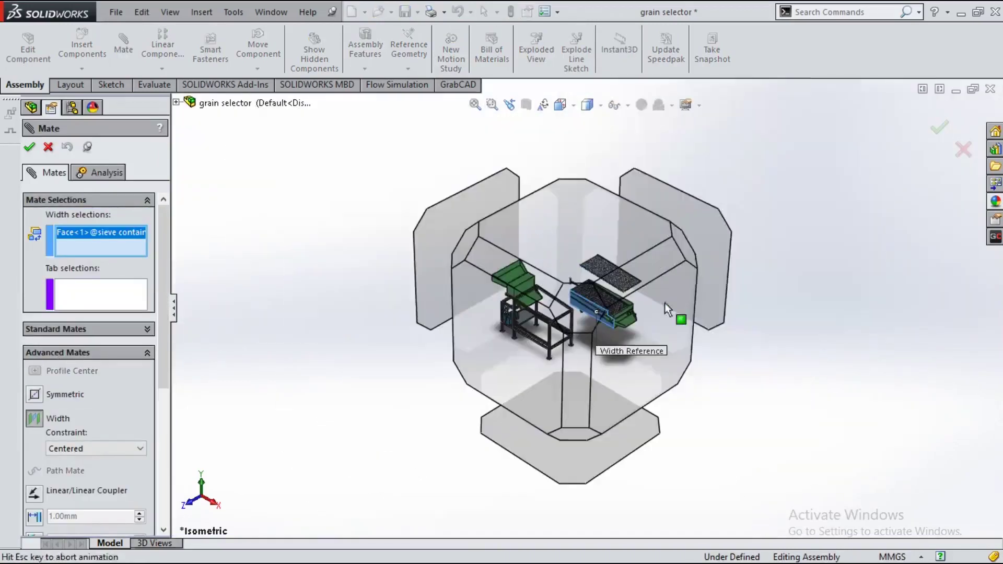
scroll(687, 253, down, 5)
middle_drag(688, 253, 599, 348)
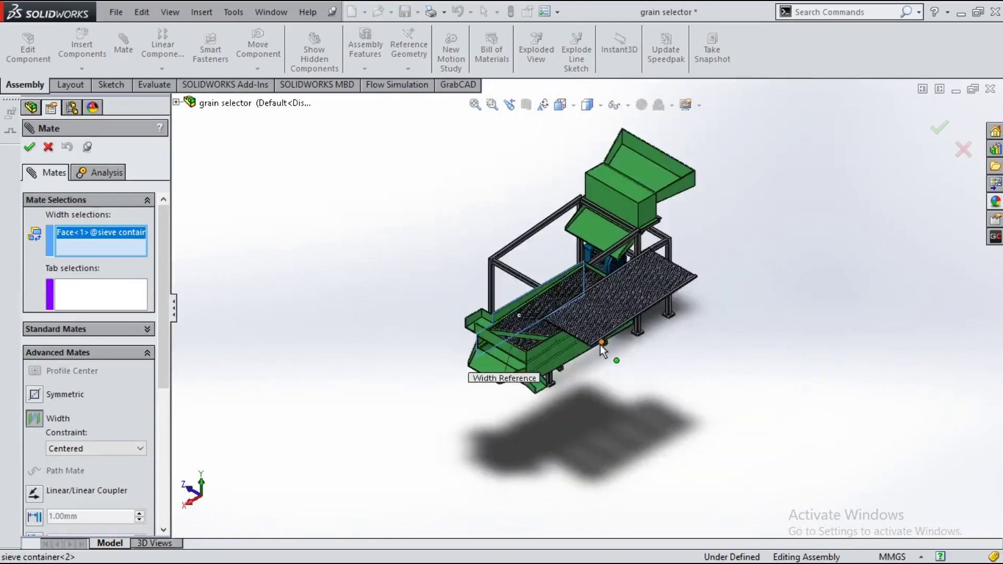
scroll(600, 348, down, 3)
scroll(506, 346, down, 2)
click(507, 345)
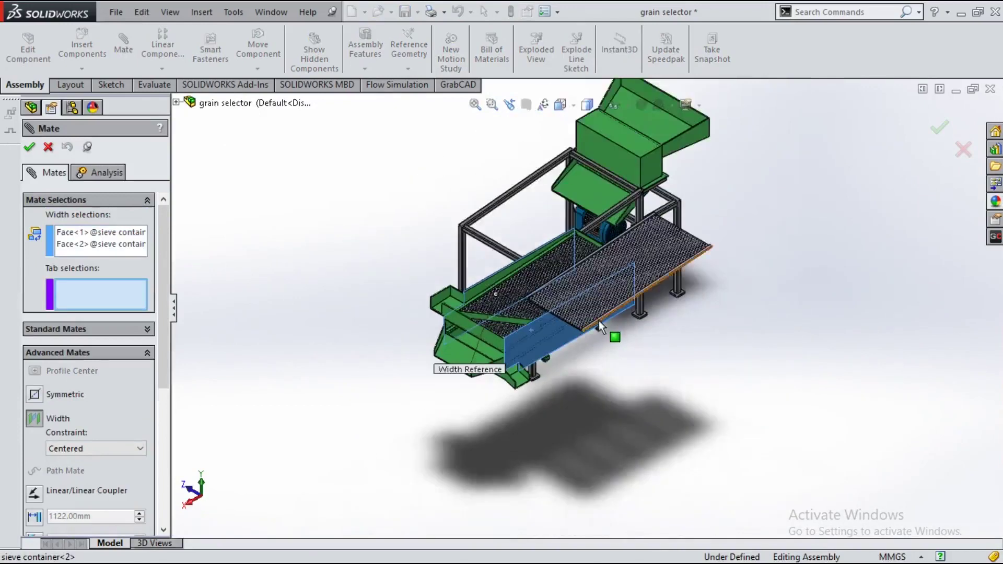
scroll(599, 321, down, 3)
scroll(575, 340, down, 3)
Step: Add the new sieve plate's two side faces as tabs and accept the width mate
click(528, 357)
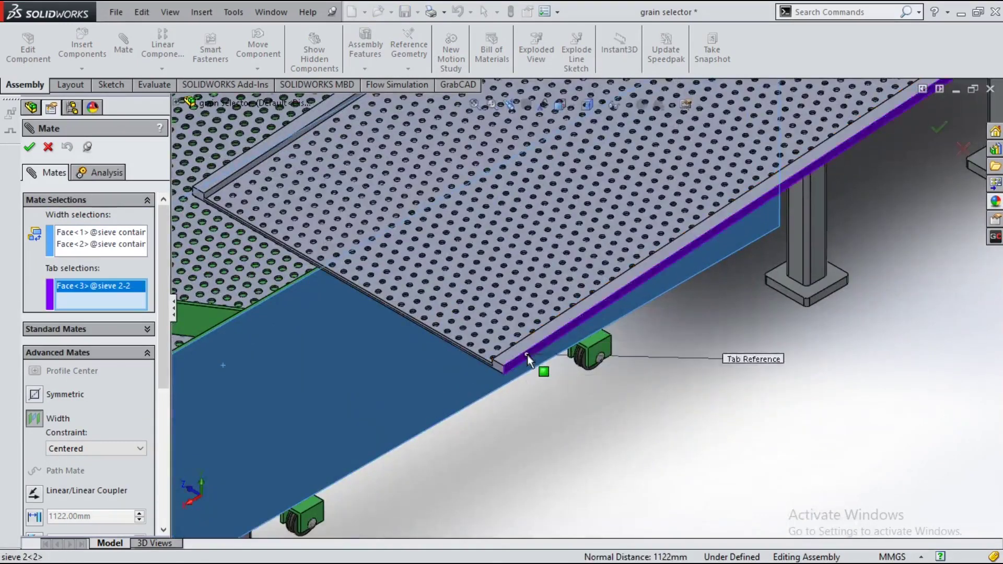
click(469, 249)
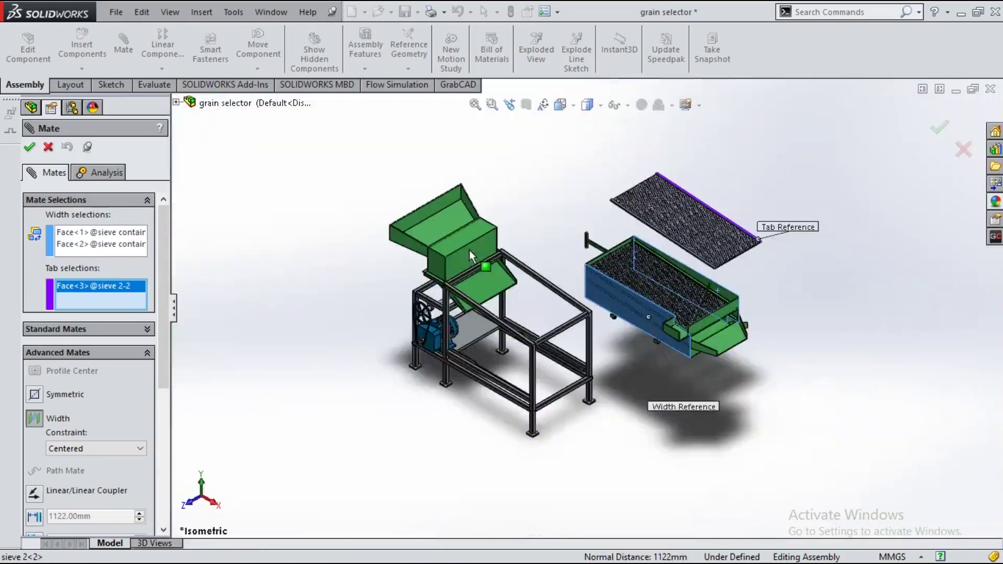
scroll(663, 249, down, 3)
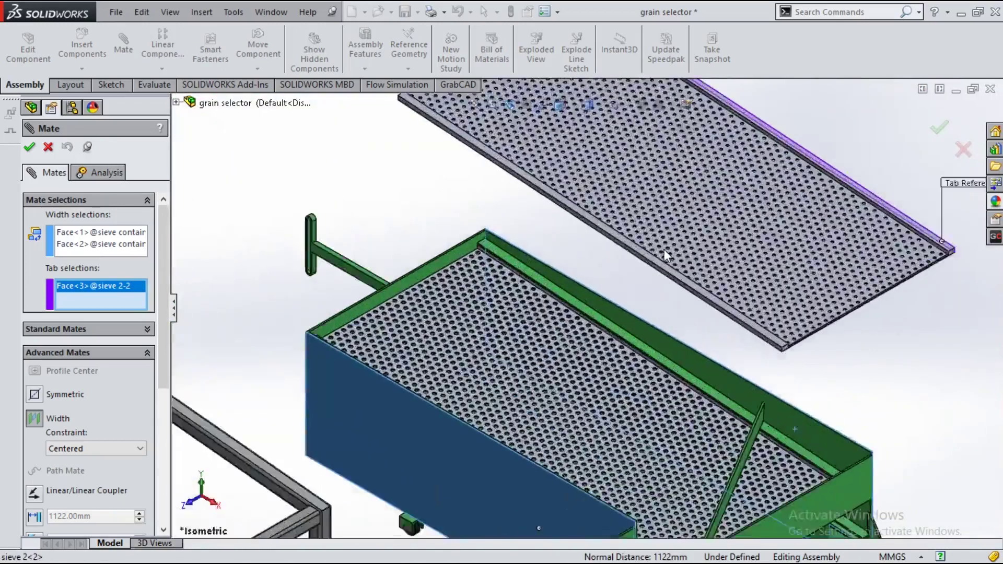
scroll(659, 317, down, 3)
click(684, 341)
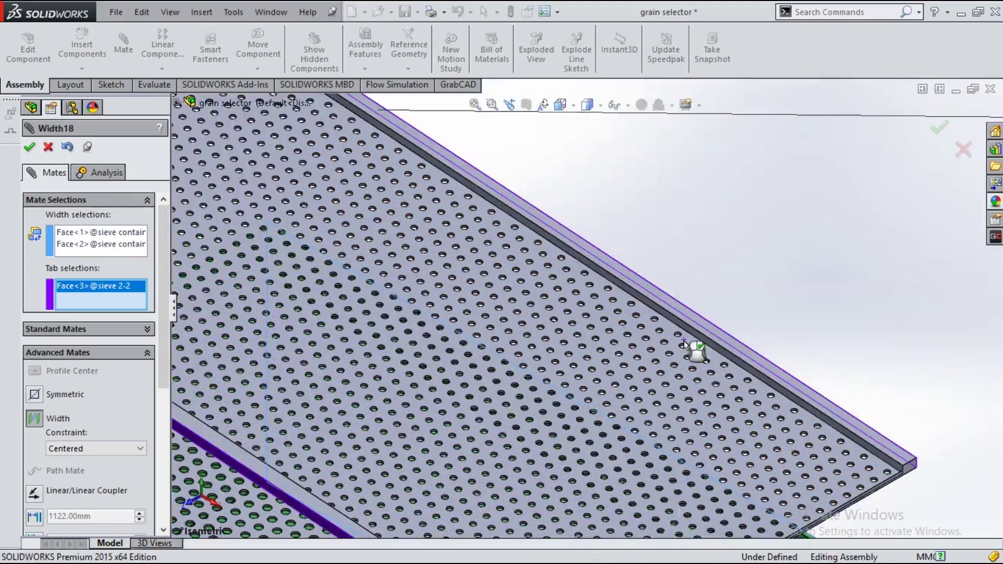
scroll(684, 342, up, 3)
scroll(684, 344, up, 3)
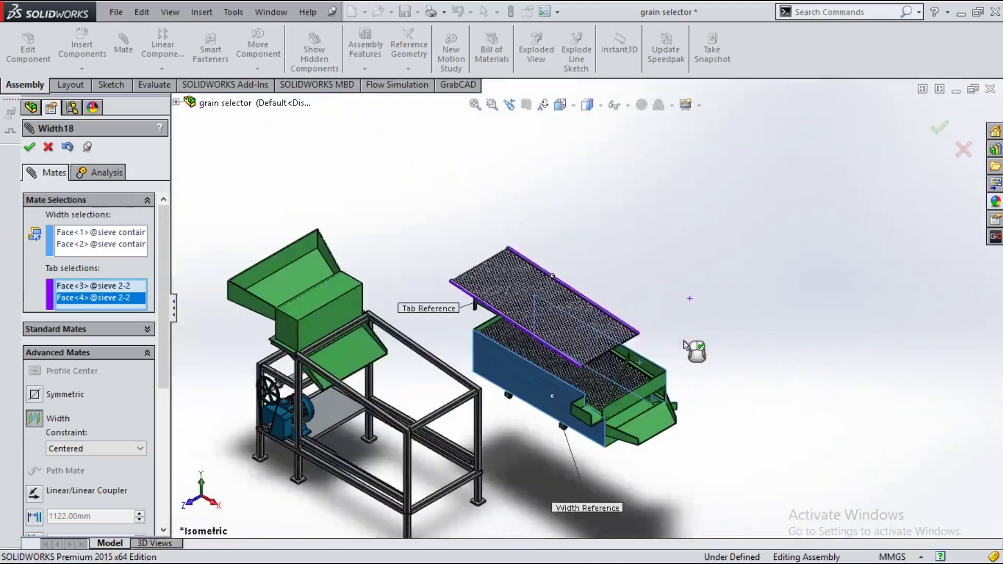
click(29, 148)
scroll(601, 395, down, 3)
Step: Make a sieve container face coincident with the matching sieve plate face
scroll(679, 392, down, 2)
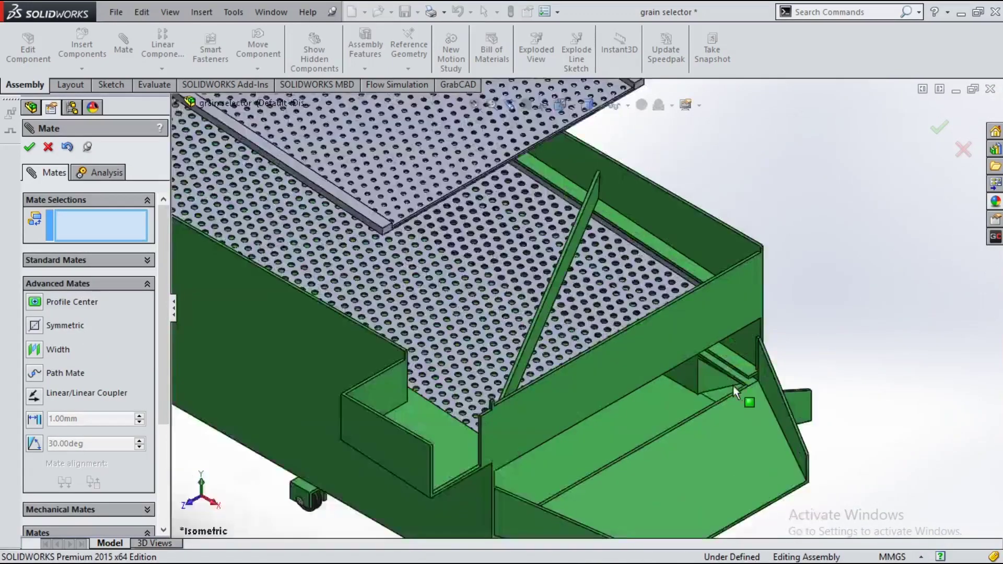
scroll(732, 385, down, 2)
click(719, 361)
scroll(720, 420, up, 5)
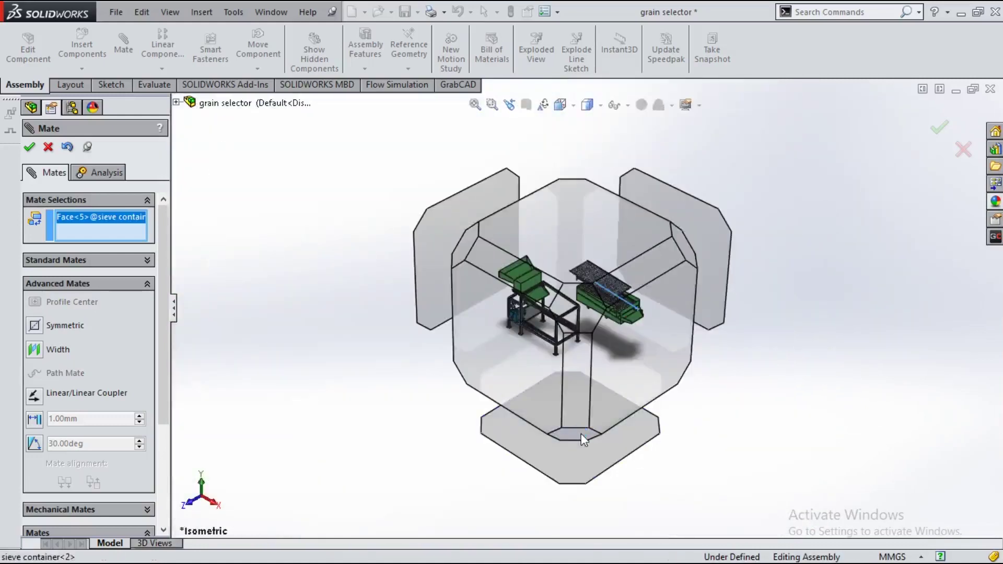
scroll(581, 433, down, 4)
scroll(601, 269, down, 2)
scroll(601, 268, down, 3)
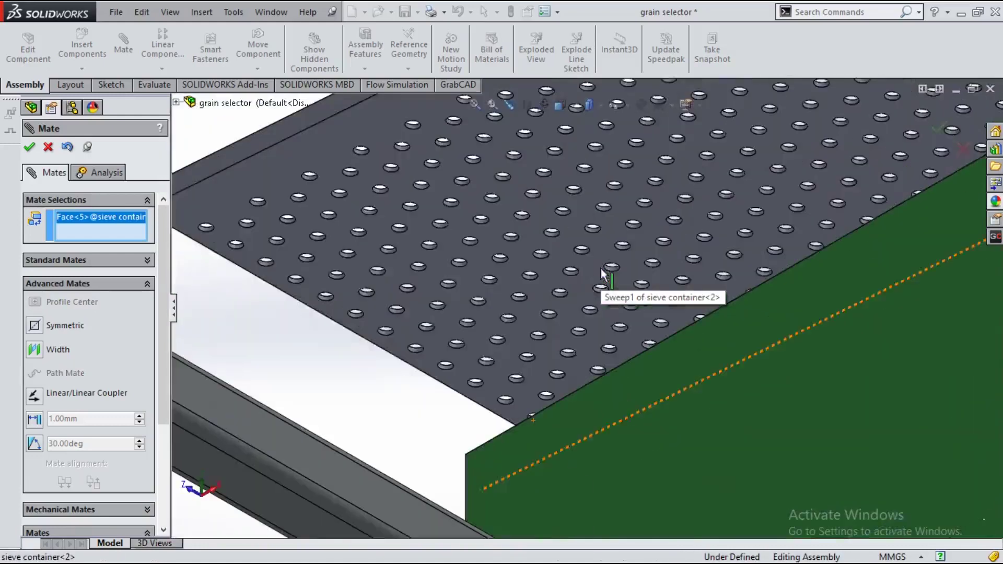
click(327, 142)
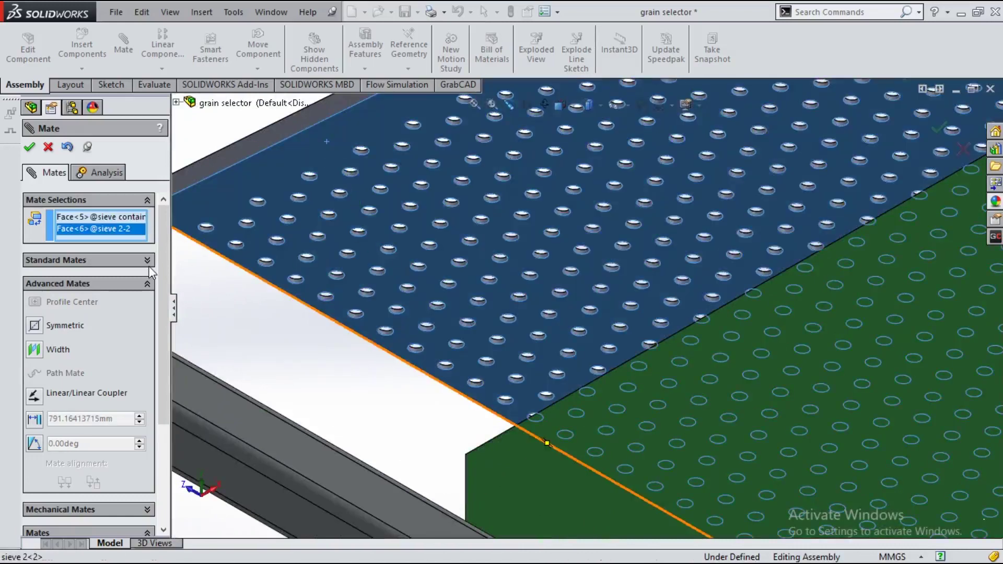
click(149, 261)
click(70, 287)
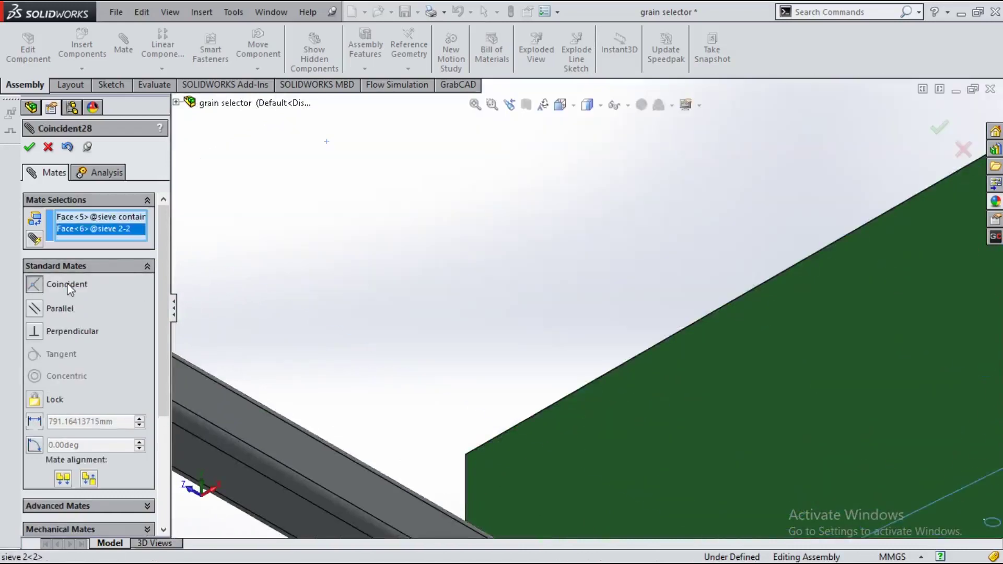
click(29, 148)
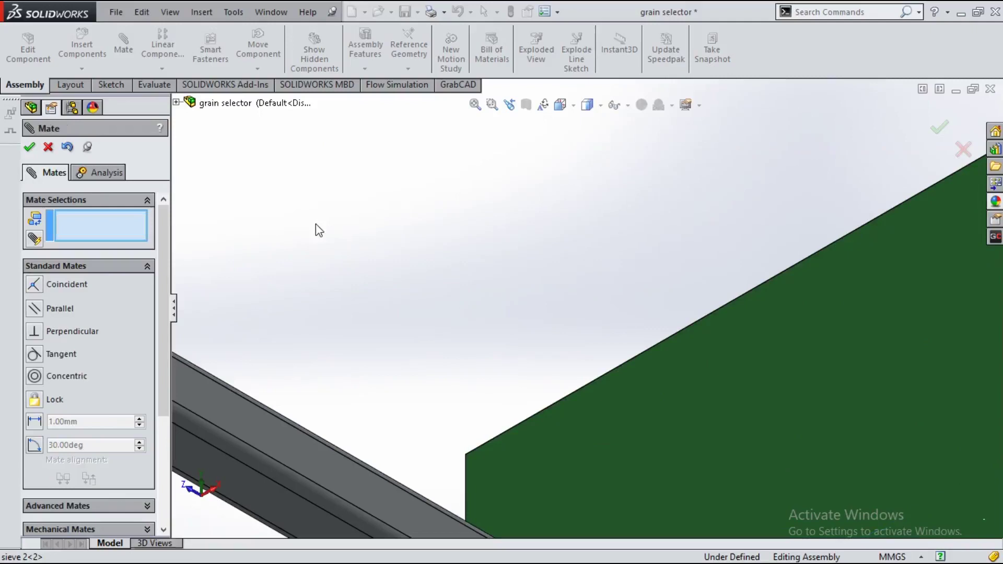
key(ctrl+7)
Step: Slide the plate into the container, mate its side face coincident with the container, and close Mate
scroll(727, 312, down, 3)
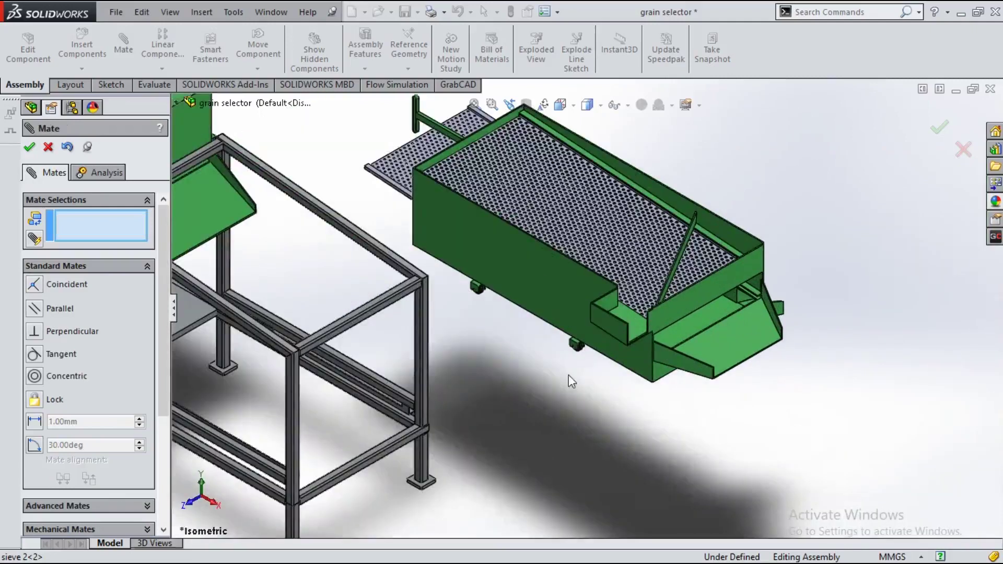
drag(421, 201, 472, 237)
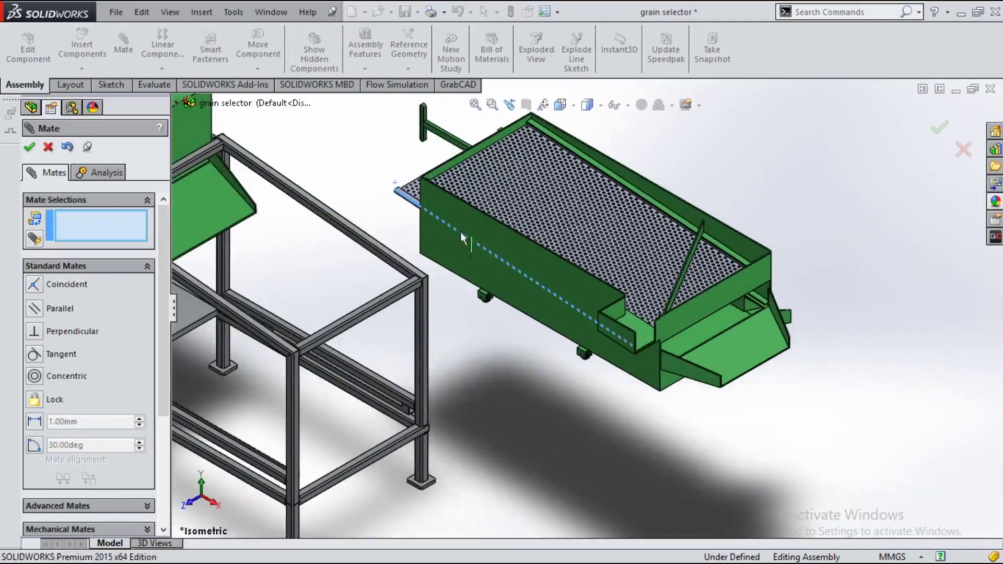
scroll(729, 349, down, 3)
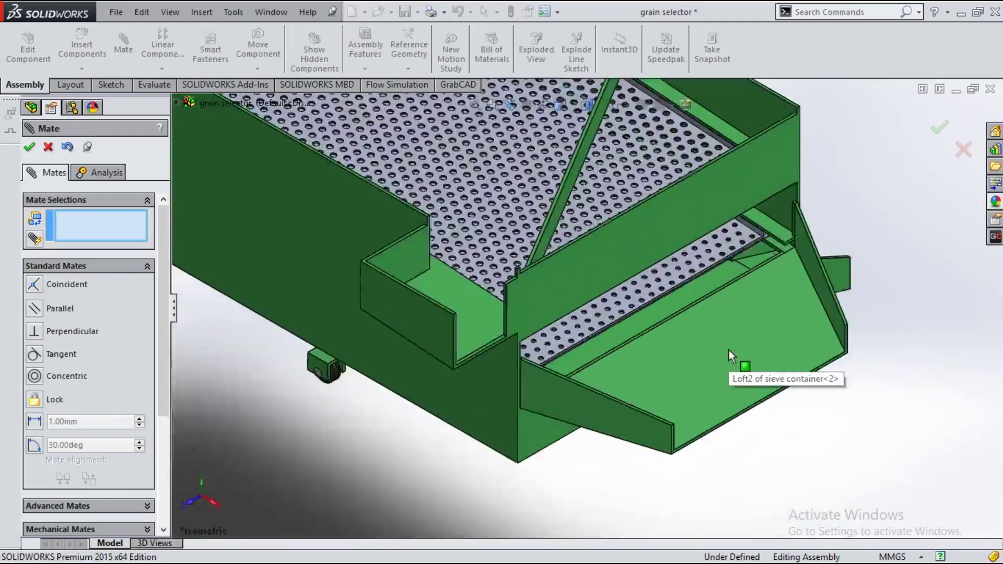
scroll(733, 259, down, 2)
scroll(739, 142, down, 2)
click(742, 93)
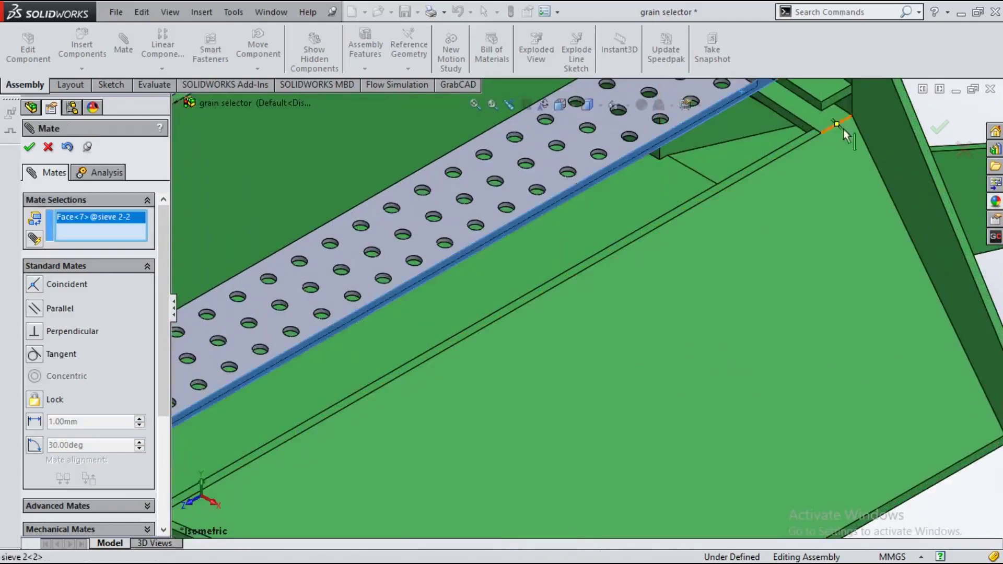
click(836, 101)
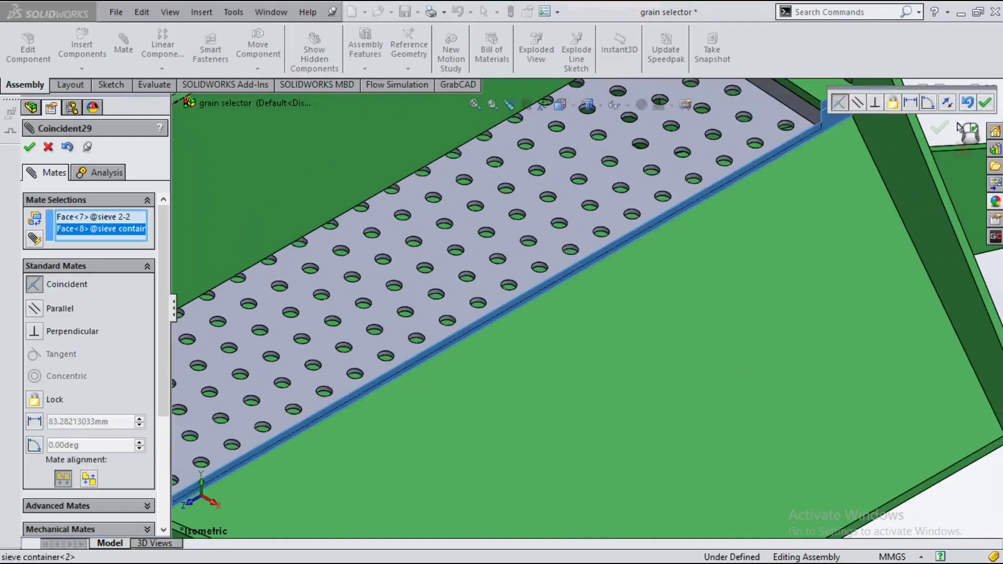
click(985, 107)
scroll(826, 275, up, 2)
scroll(827, 274, up, 2)
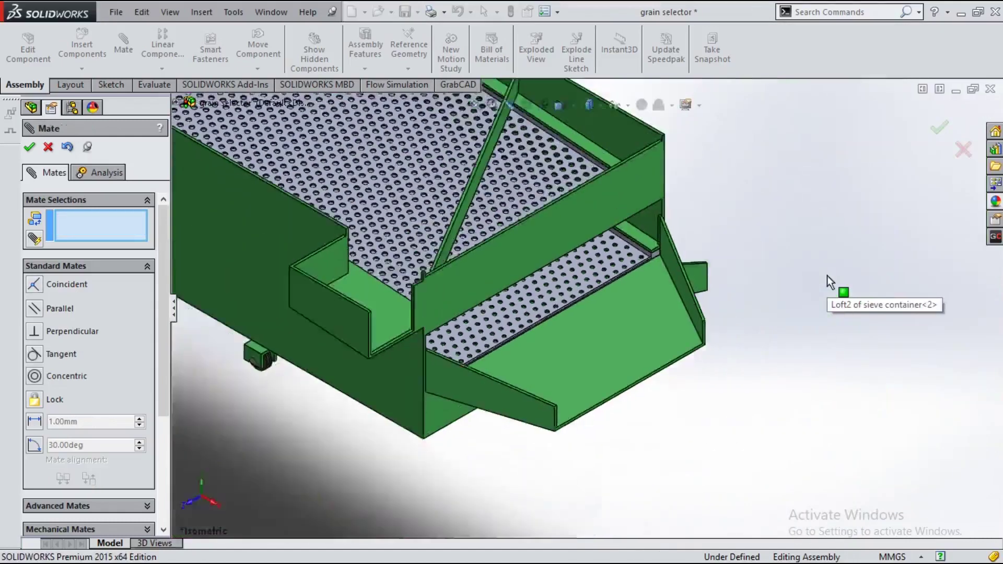
scroll(826, 275, up, 2)
scroll(591, 282, up, 4)
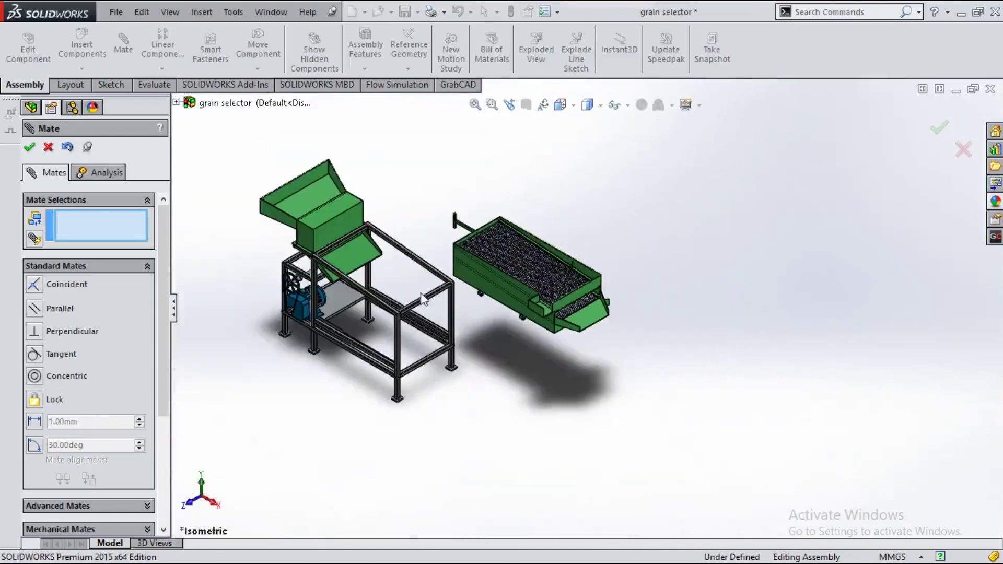
click(28, 150)
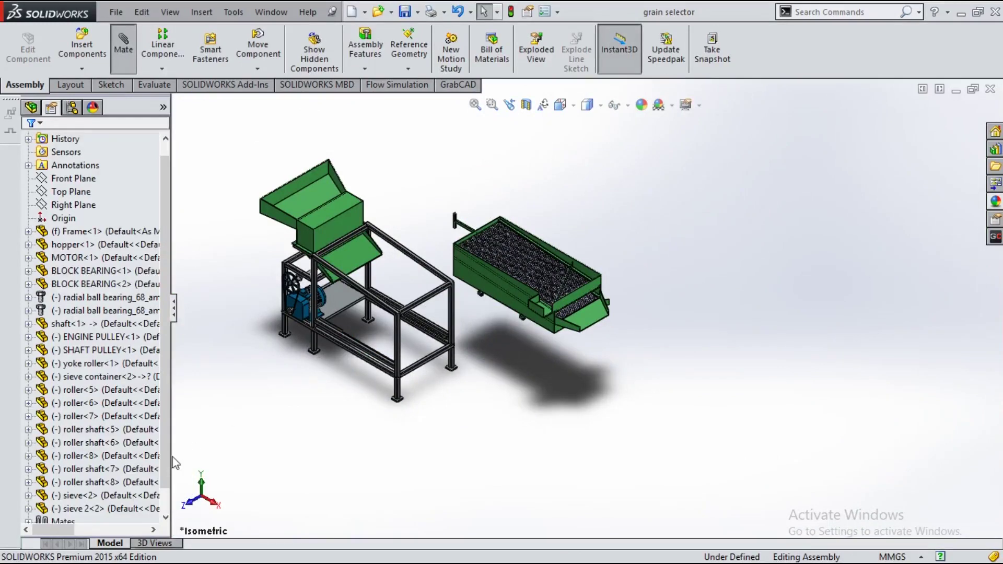
Step: Start a width mate using the two lower frame beam faces as width references
click(147, 332)
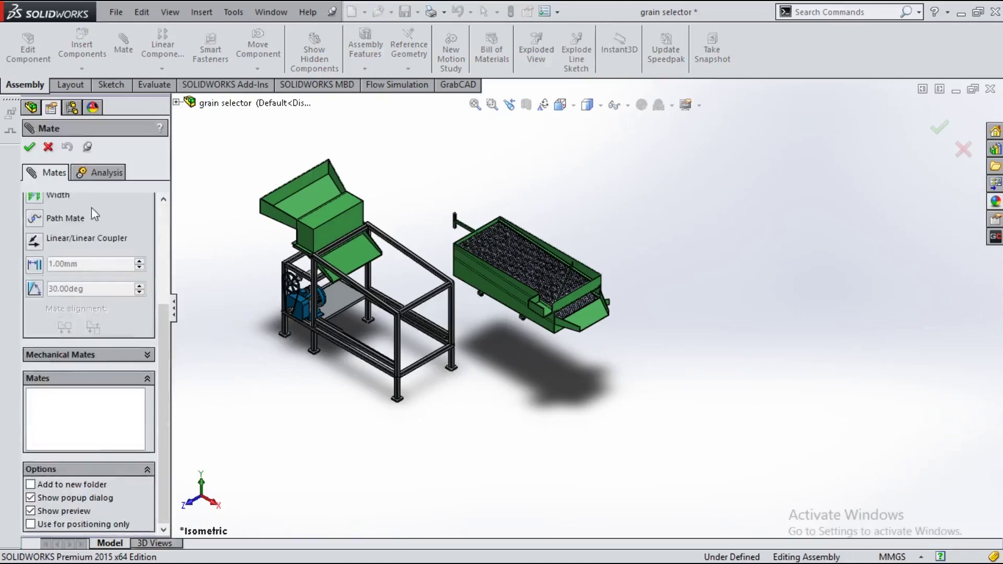
click(89, 204)
scroll(370, 355, down, 5)
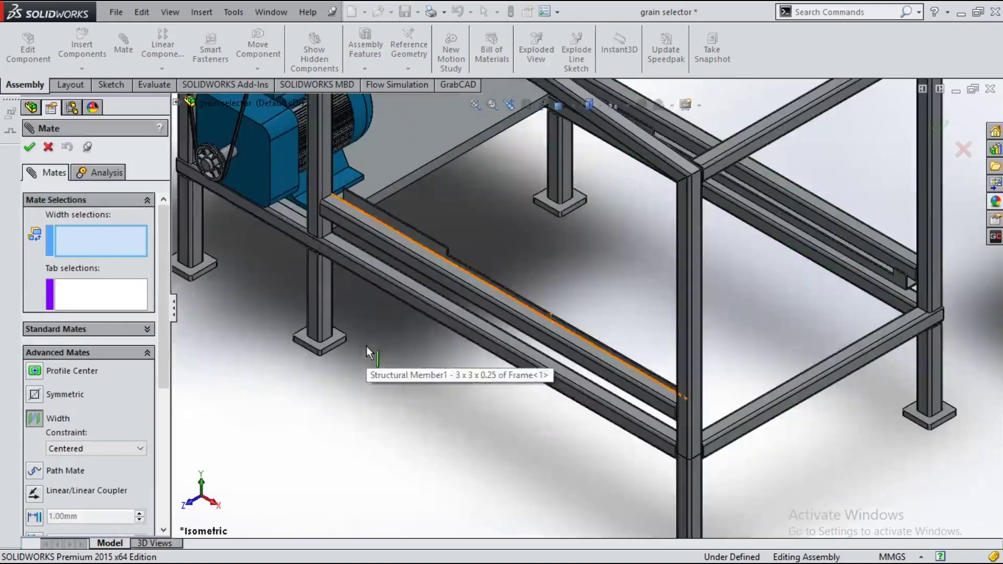
click(515, 362)
key(space)
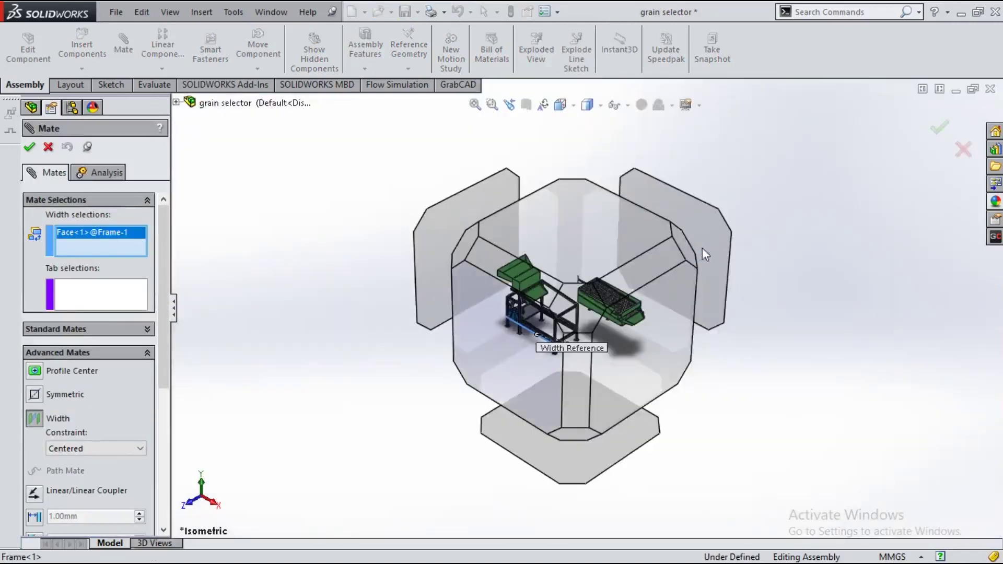
scroll(688, 249, down, 5)
key(f)
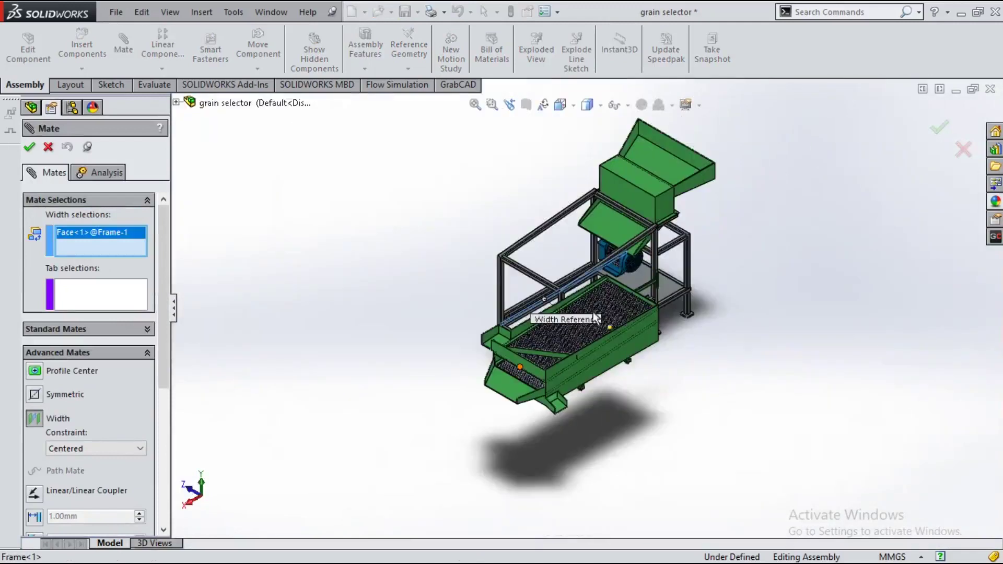
scroll(663, 318, down, 2)
scroll(632, 322, down, 2)
scroll(632, 322, down, 3)
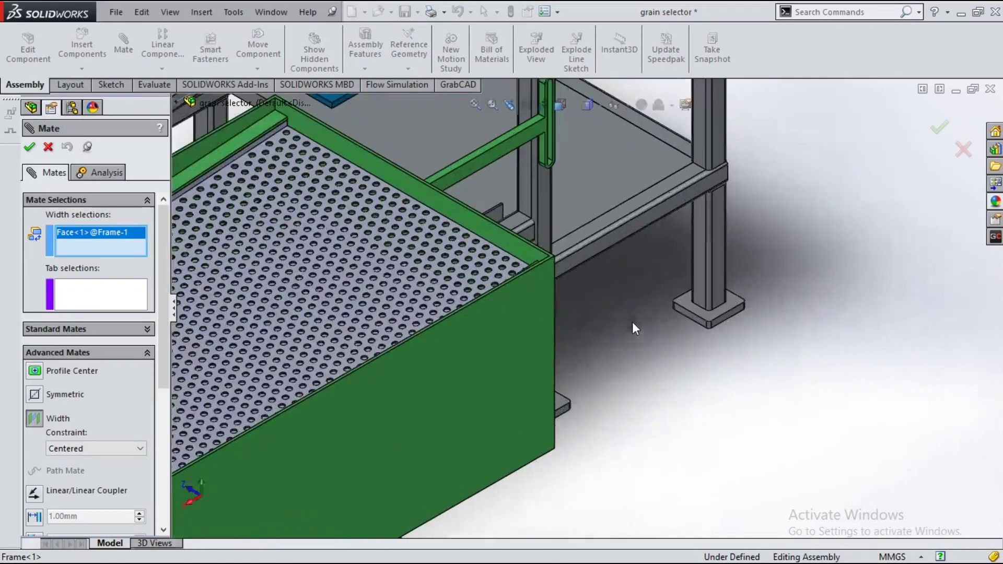
click(583, 264)
scroll(597, 341, up, 2)
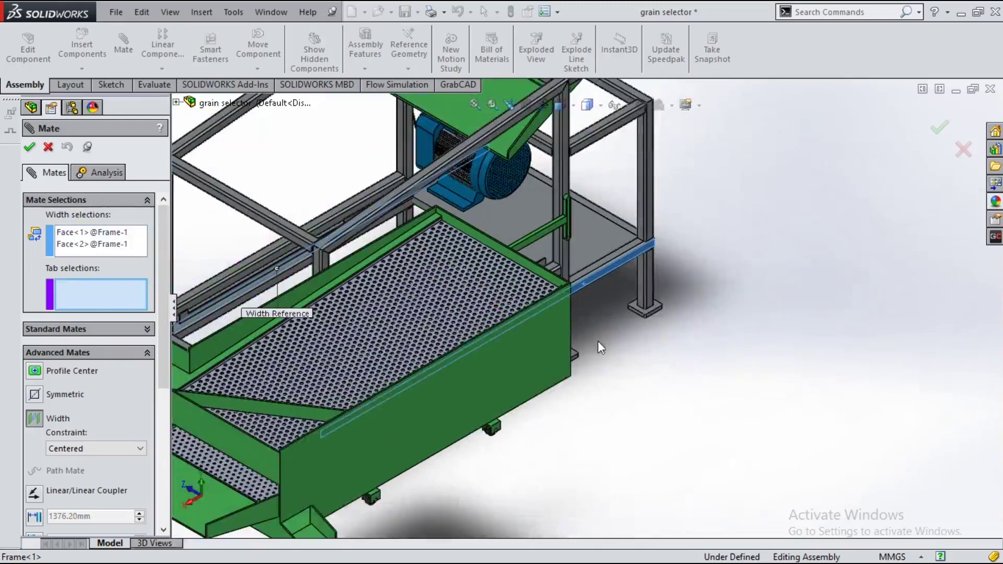
Step: Add the sieve container's two side faces as tabs and accept the width mate
click(459, 385)
key(ctrl+7)
scroll(627, 324, down, 2)
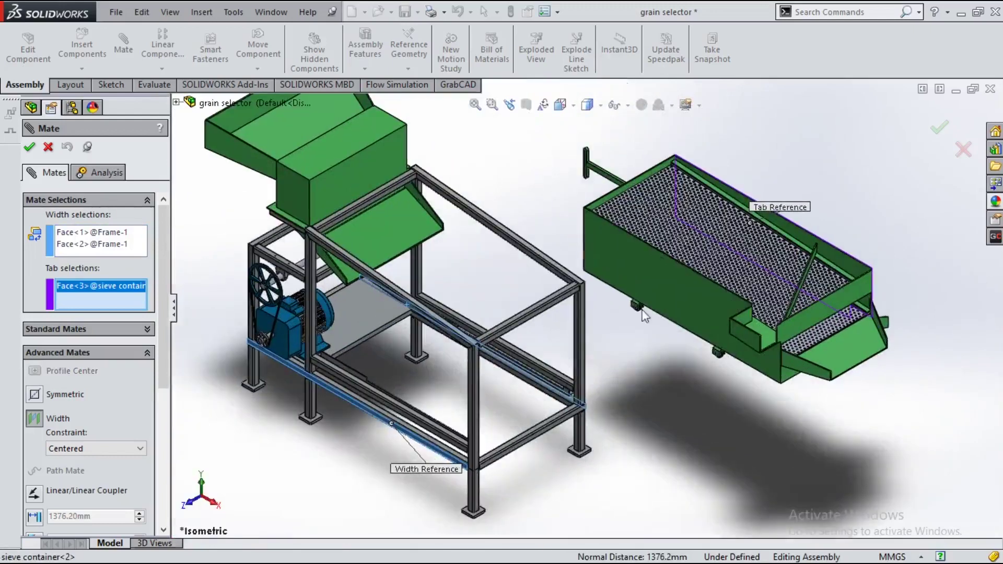
click(669, 297)
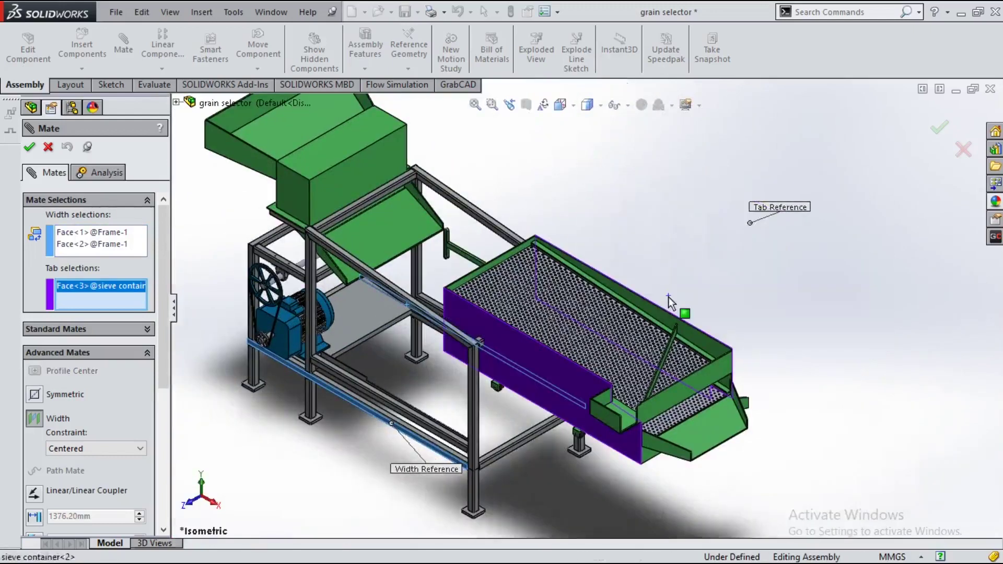
click(29, 148)
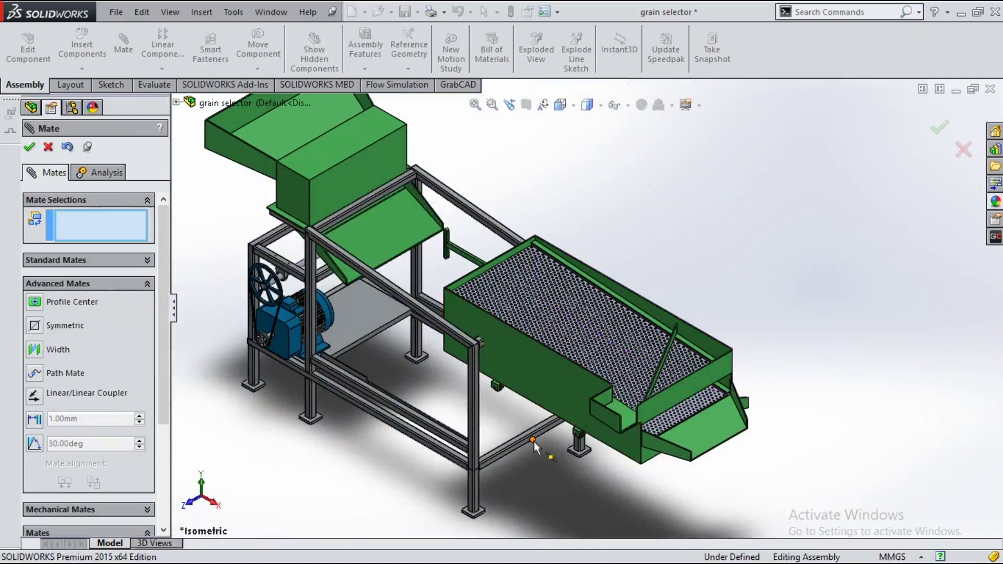
Step: Slide the sieve container along the frame and mate roller-5 tangent to its rail
scroll(518, 415, down, 2)
scroll(518, 416, down, 2)
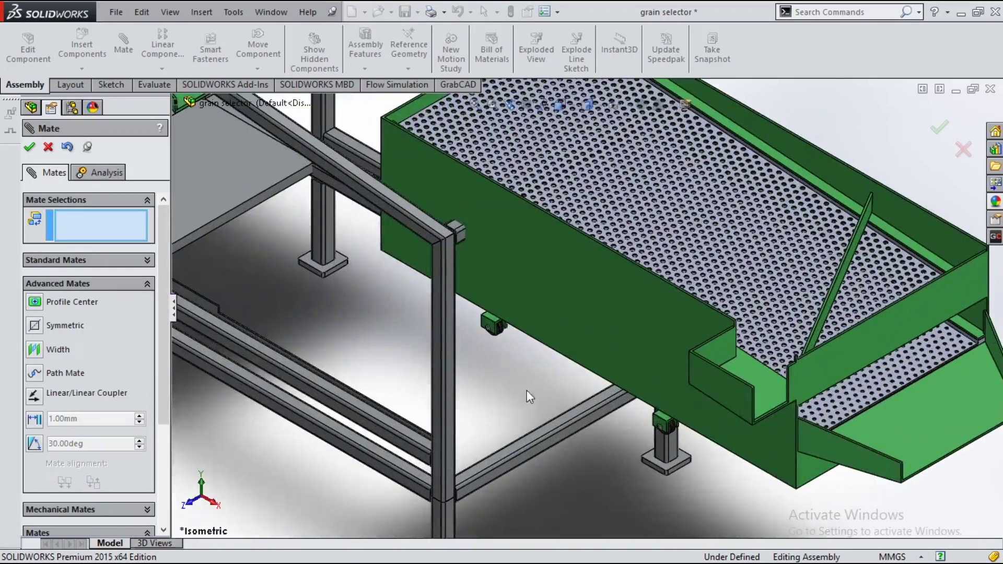
mouse_move(558, 336)
mouse_down()
mouse_move(324, 338)
mouse_move(341, 333)
mouse_up()
scroll(340, 333, down, 3)
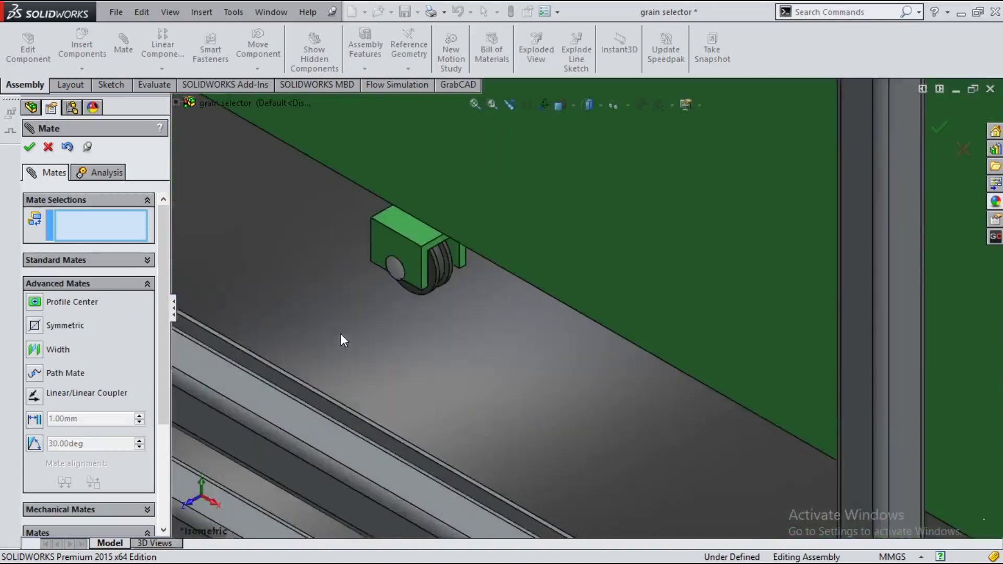
scroll(340, 333, down, 2)
click(456, 249)
scroll(343, 438, down, 3)
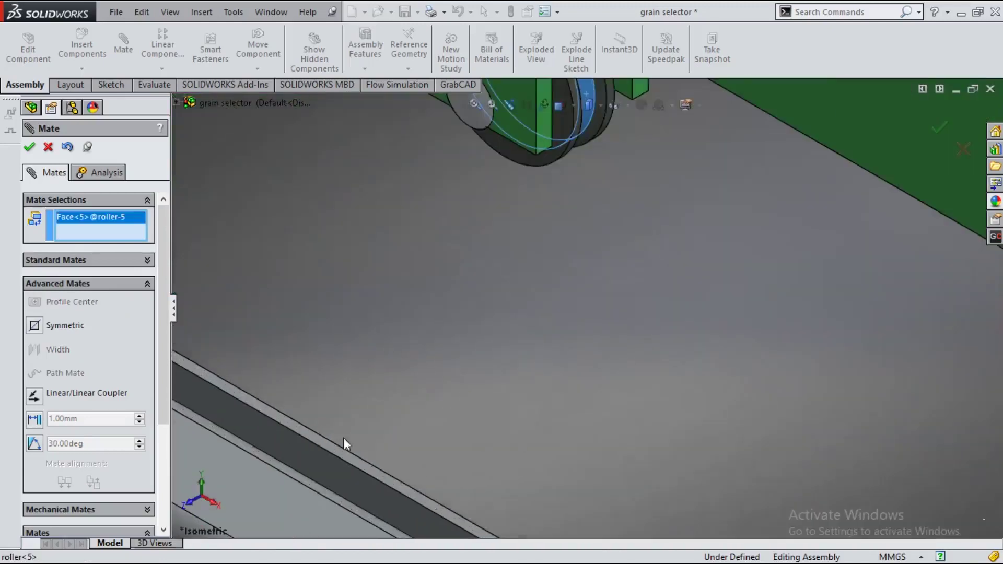
click(351, 458)
click(147, 260)
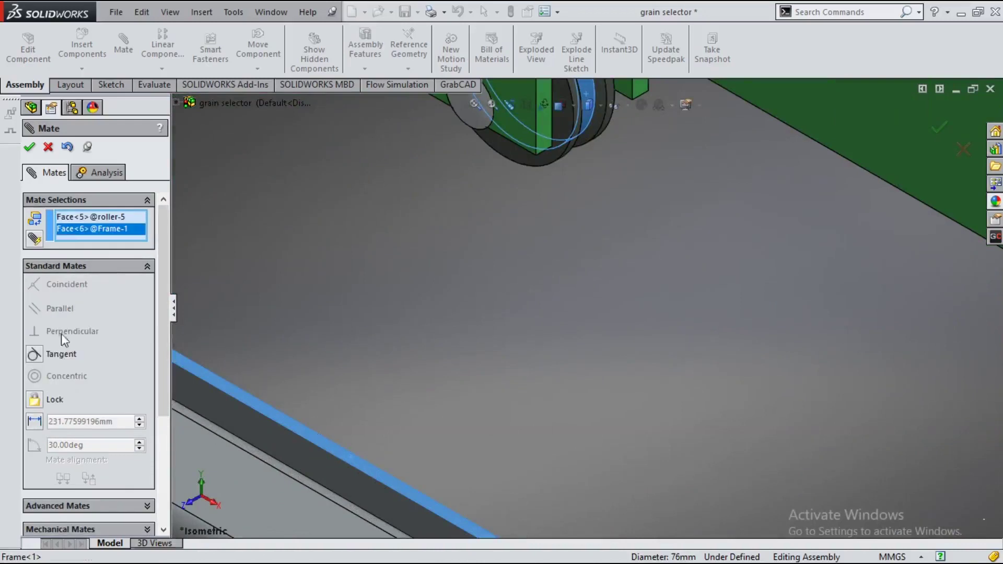
click(58, 351)
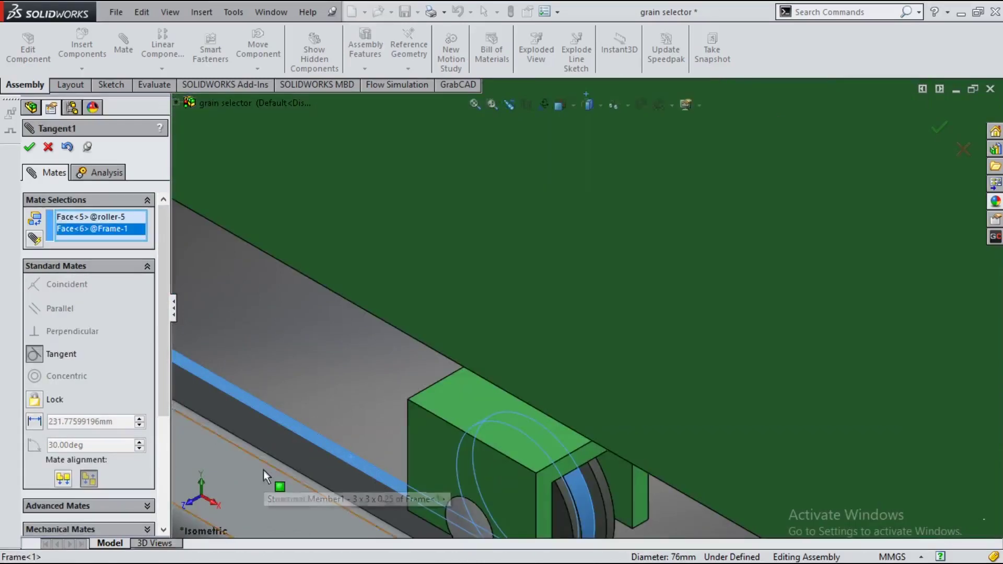
click(30, 147)
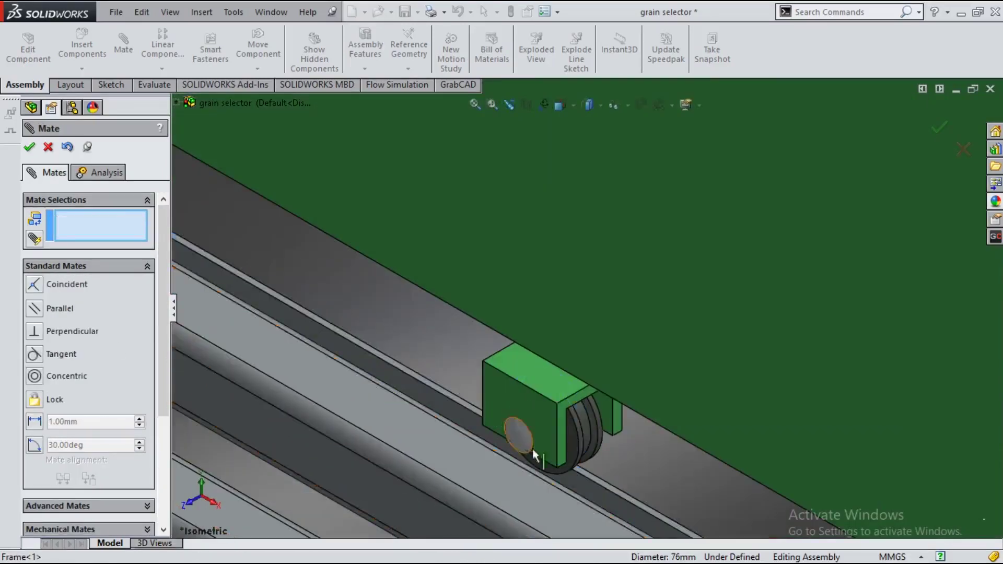
Step: Mate roller-6's wheel face tangent to the frame rail beneath it
scroll(531, 449, up, 5)
scroll(791, 459, down, 2)
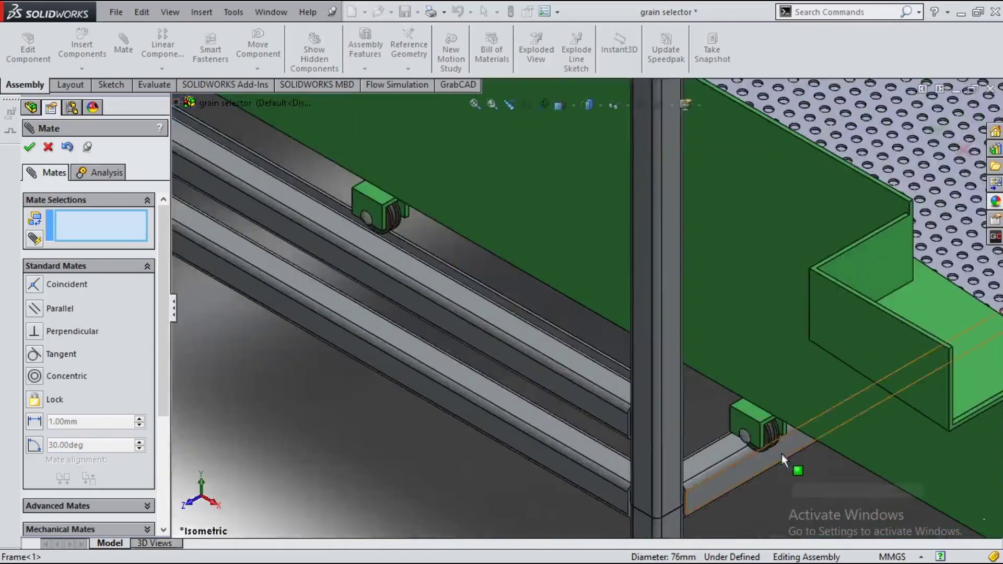
scroll(782, 453, down, 2)
click(731, 398)
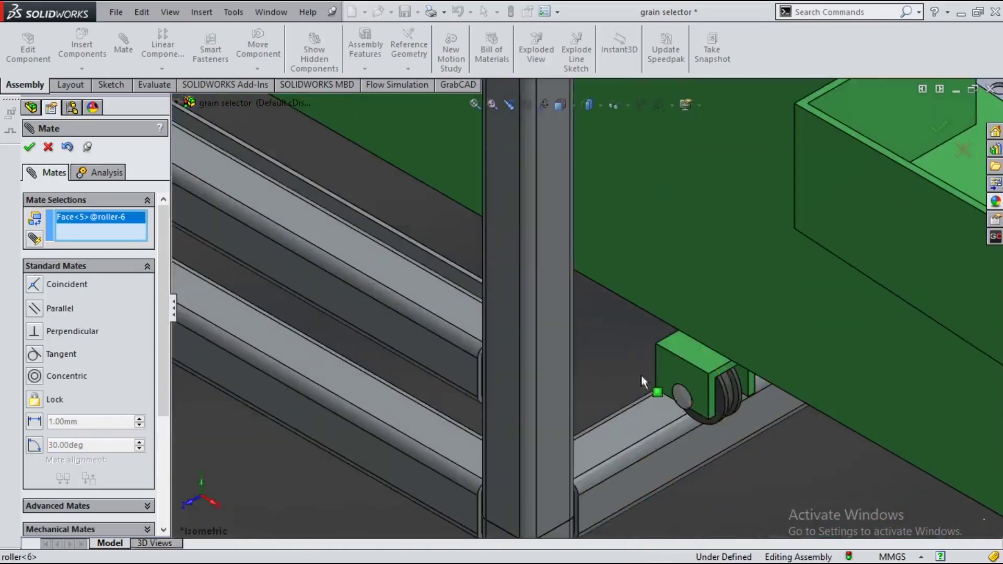
scroll(460, 274, down, 1)
scroll(473, 282, down, 1)
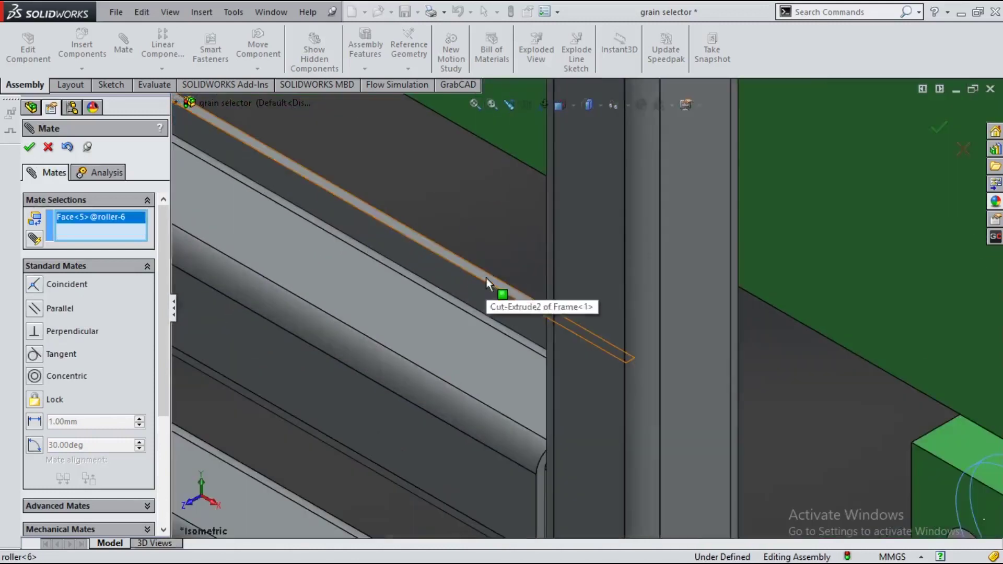
click(485, 282)
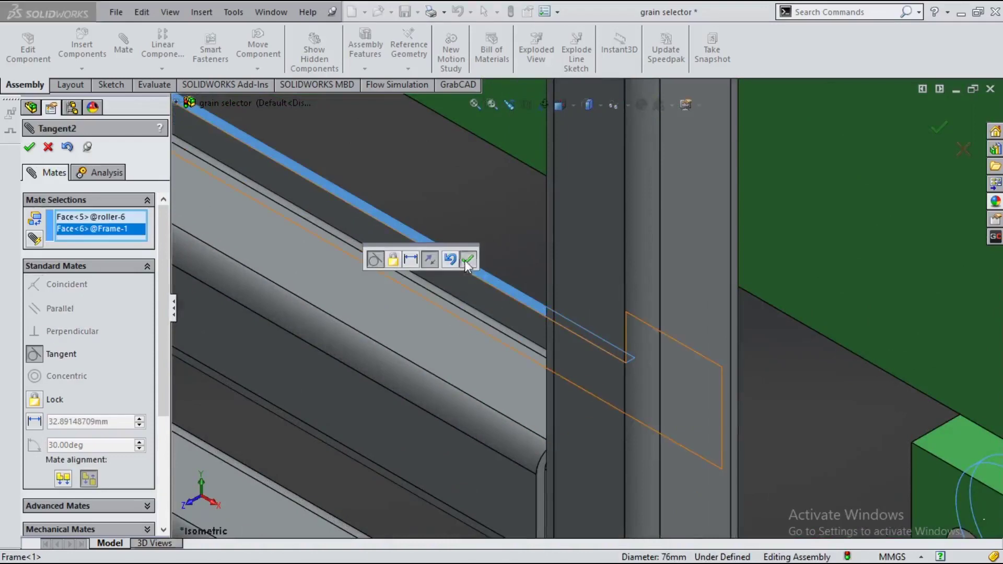
click(467, 264)
scroll(518, 281, up, 3)
scroll(518, 280, up, 3)
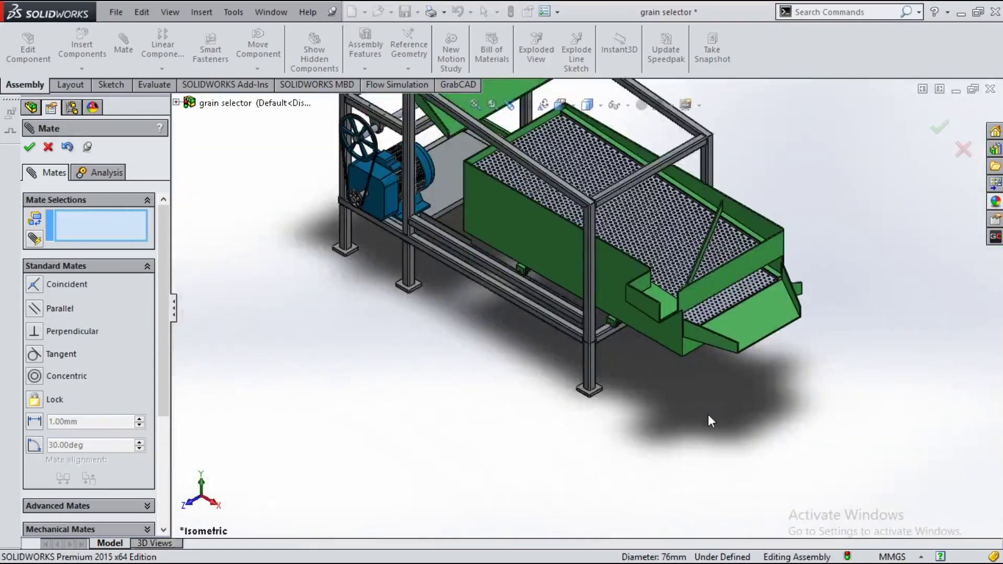
key(space)
key(Escape)
Step: From the other side of the assembly, mate roller-7 tangent to its frame rail
mouse_move(688, 250)
middle_down()
mouse_move(637, 299)
mouse_move(605, 360)
middle_up()
scroll(605, 359, down, 5)
scroll(604, 360, down, 3)
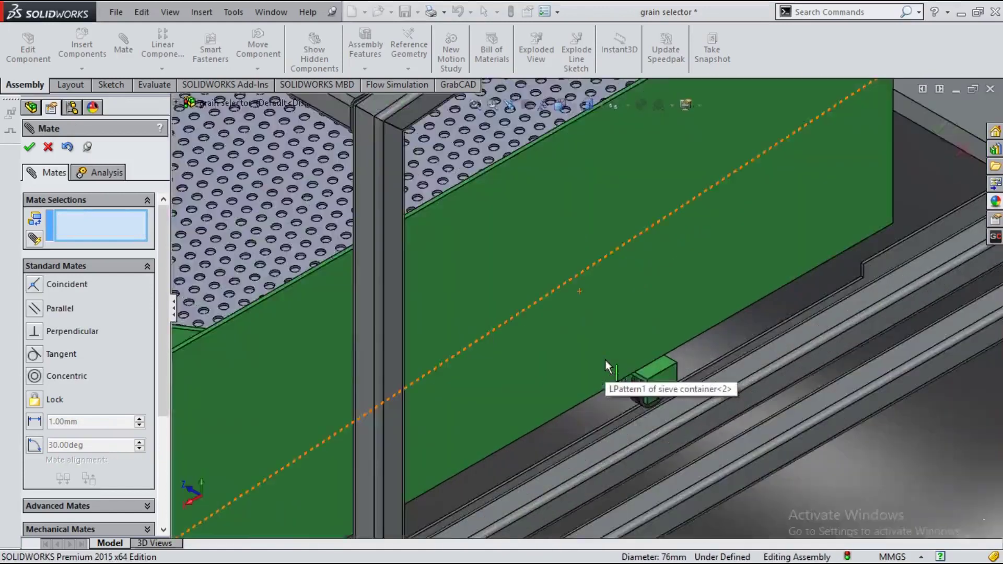
scroll(605, 359, down, 3)
scroll(709, 362, down, 2)
click(421, 421)
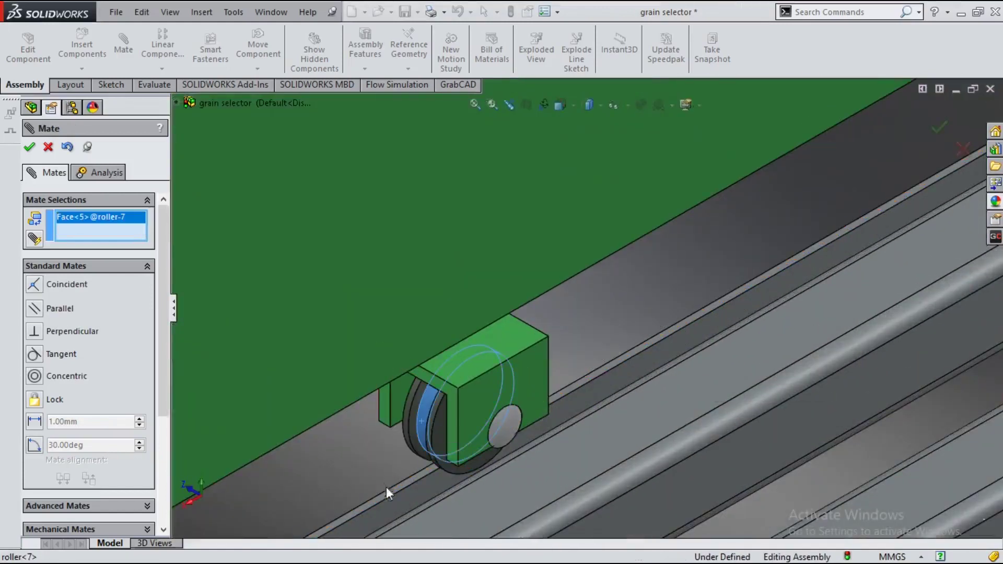
click(390, 494)
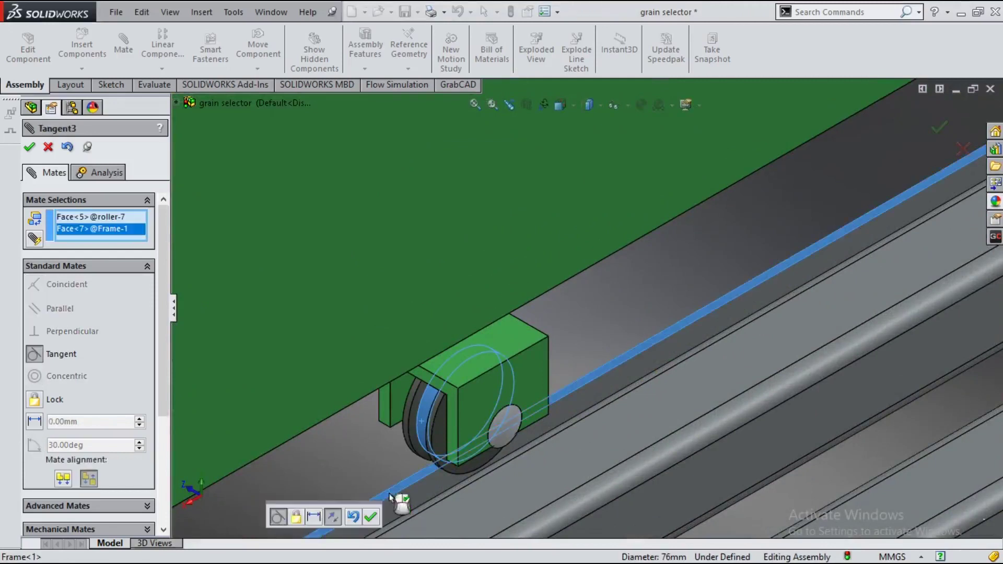
click(374, 521)
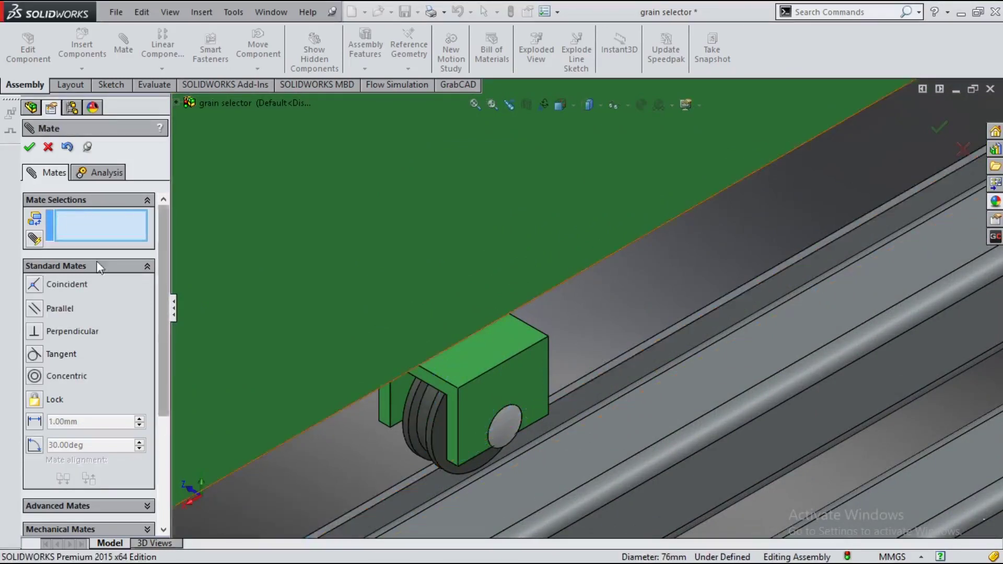
Step: Mate roller-8 tangent to its frame rail and finish adding mates
scroll(321, 462, up, 4)
scroll(307, 503, down, 2)
scroll(366, 418, down, 3)
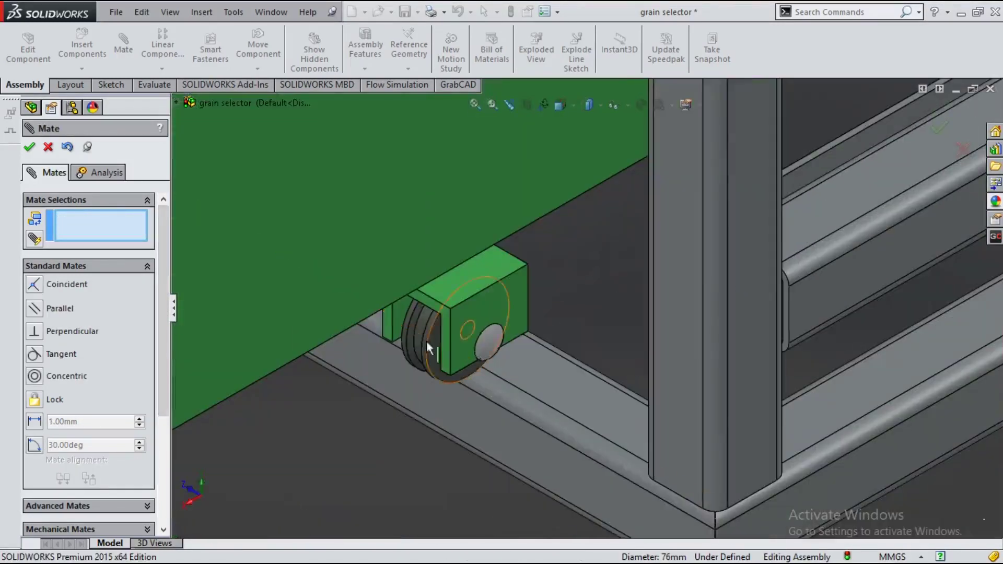
click(418, 341)
scroll(779, 268, up, 2)
scroll(804, 216, down, 2)
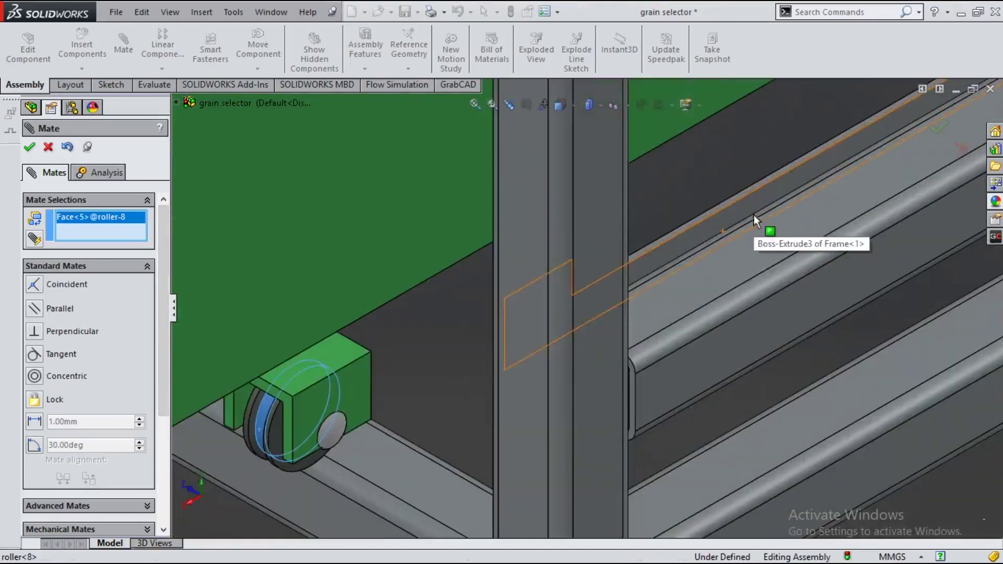
click(663, 240)
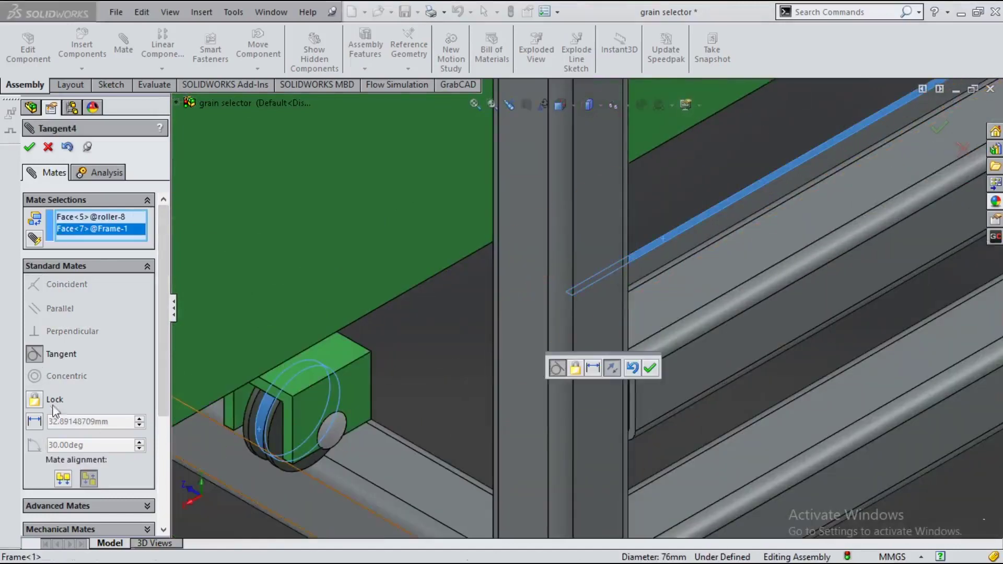
click(650, 369)
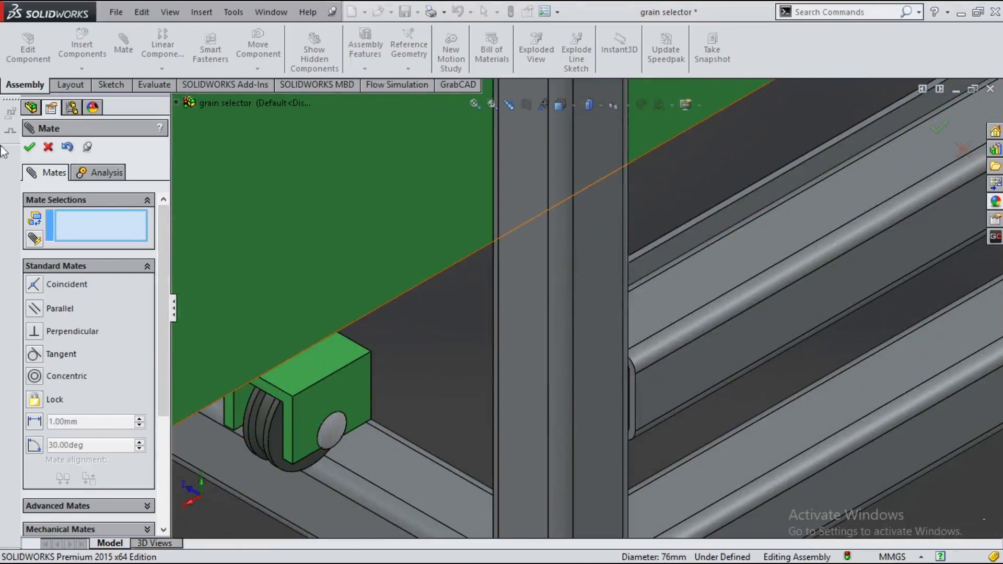
key(Escape)
Step: In Front view, drag the sieve container left along the rails to test its motion
scroll(494, 260, up, 2)
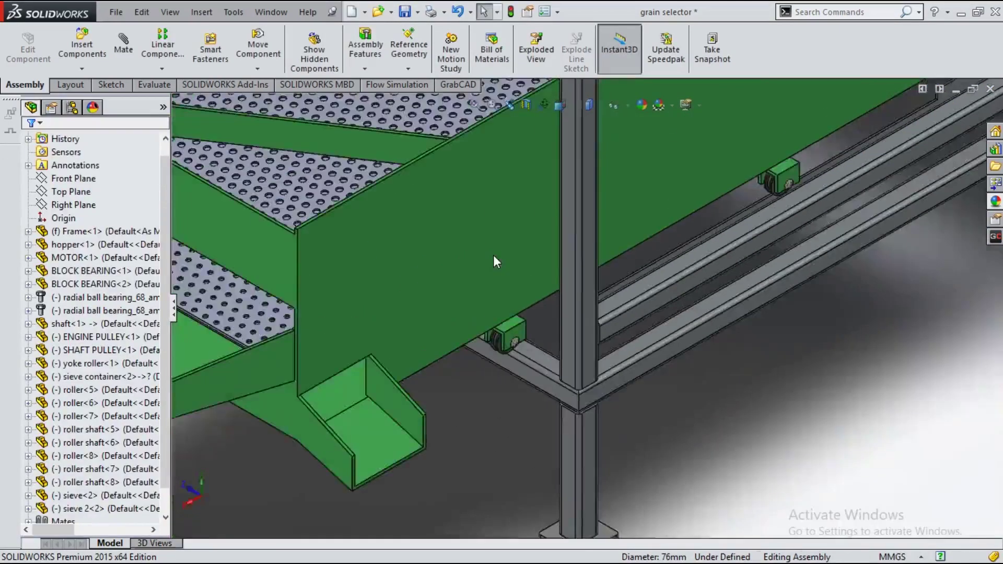
scroll(494, 260, up, 2)
scroll(495, 259, up, 1)
key(space)
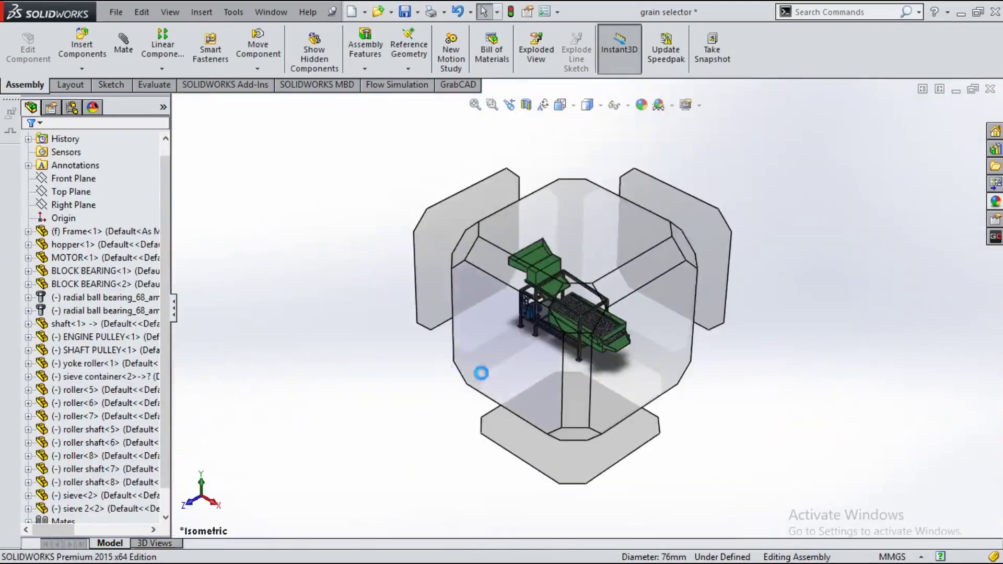
click(499, 369)
key(ctrl+1)
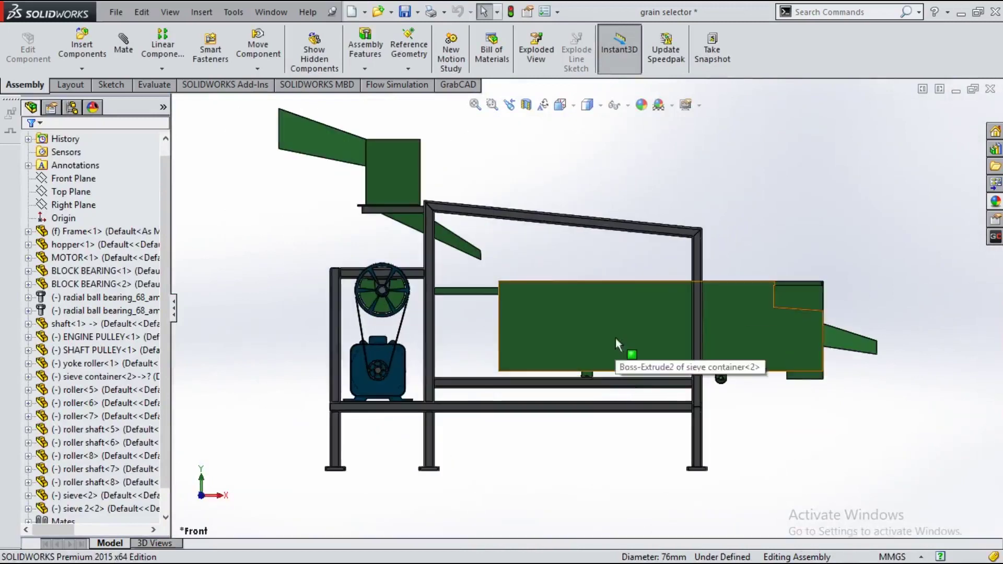
click(615, 337)
drag(545, 344, 528, 345)
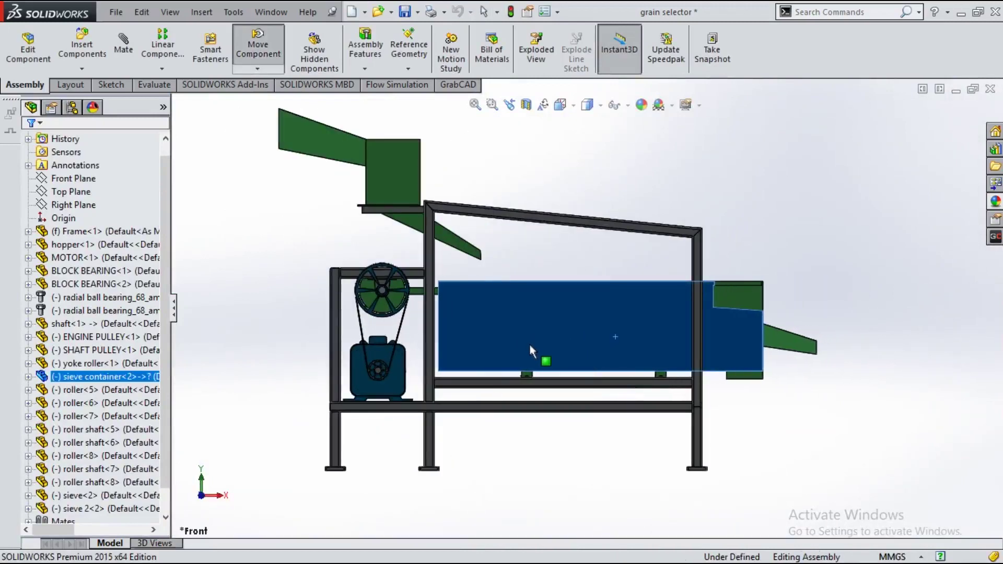
click(764, 431)
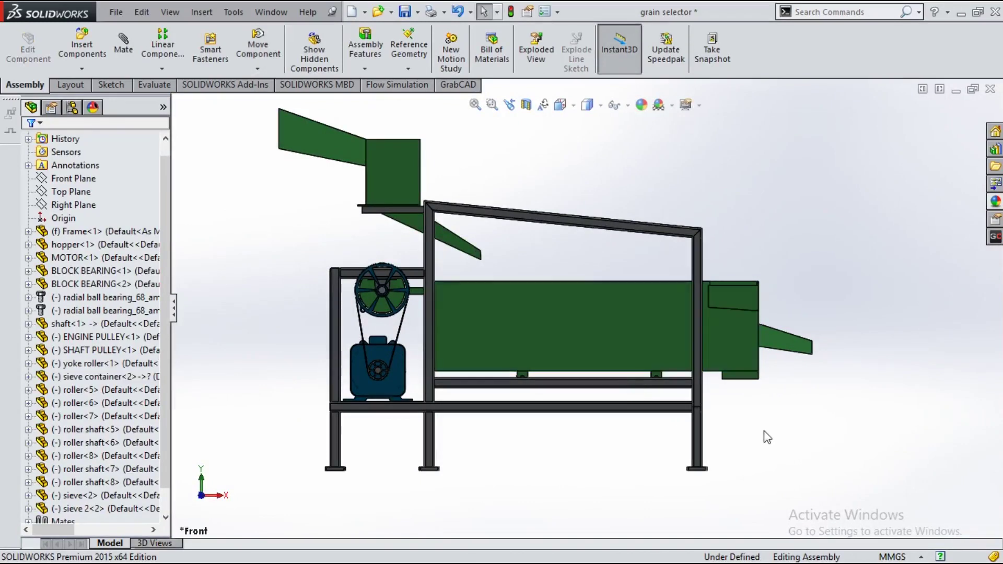
Step: From the Back view, slide the sieve container further left, then select the hopper
key(ctrl+7)
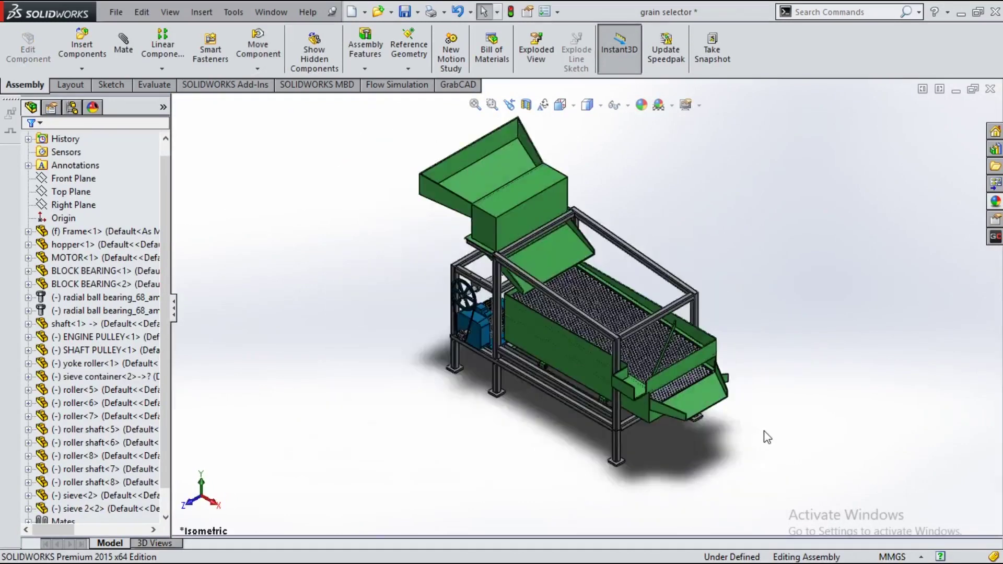
key(space)
click(691, 255)
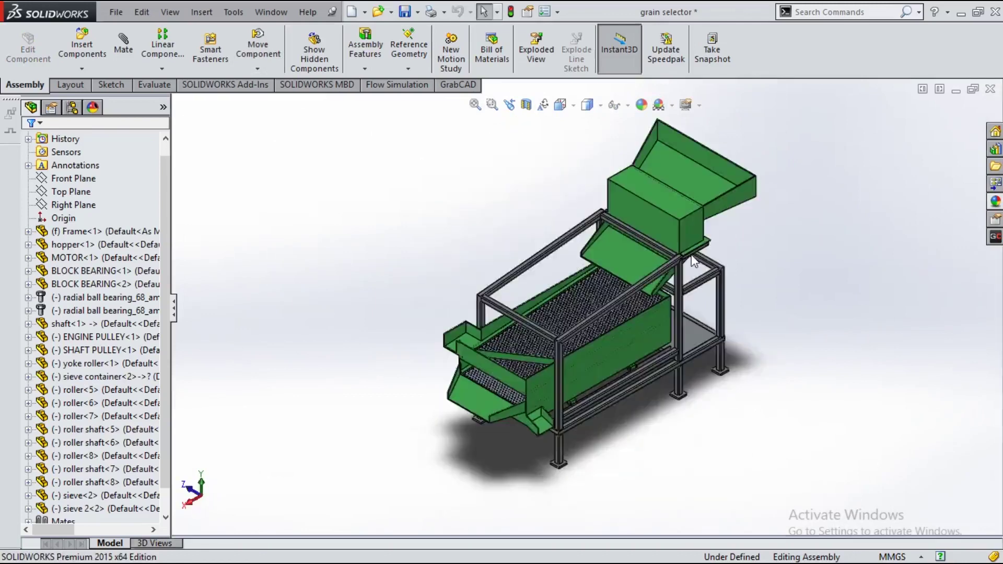
click(662, 313)
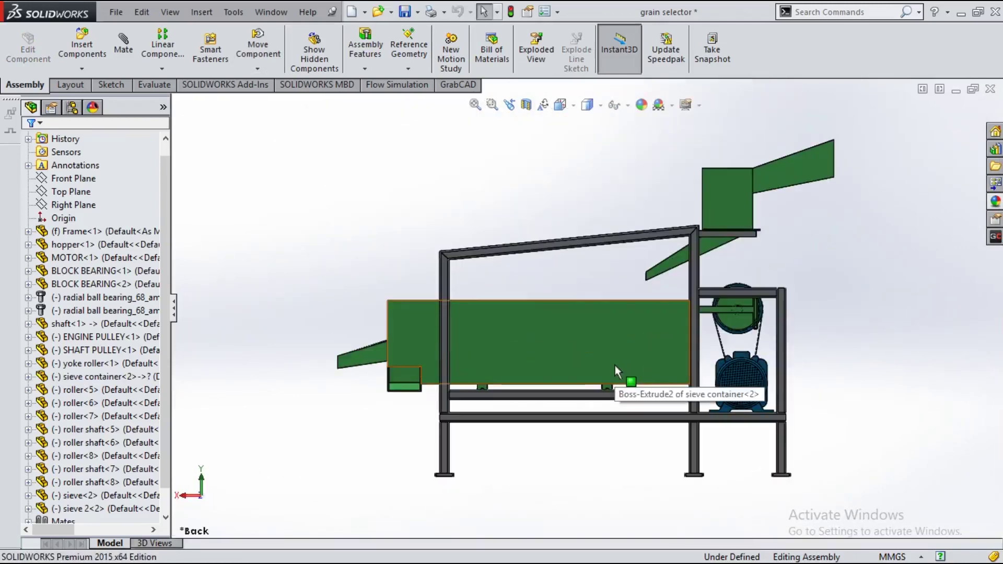
drag(615, 365, 600, 368)
key(Escape)
click(610, 481)
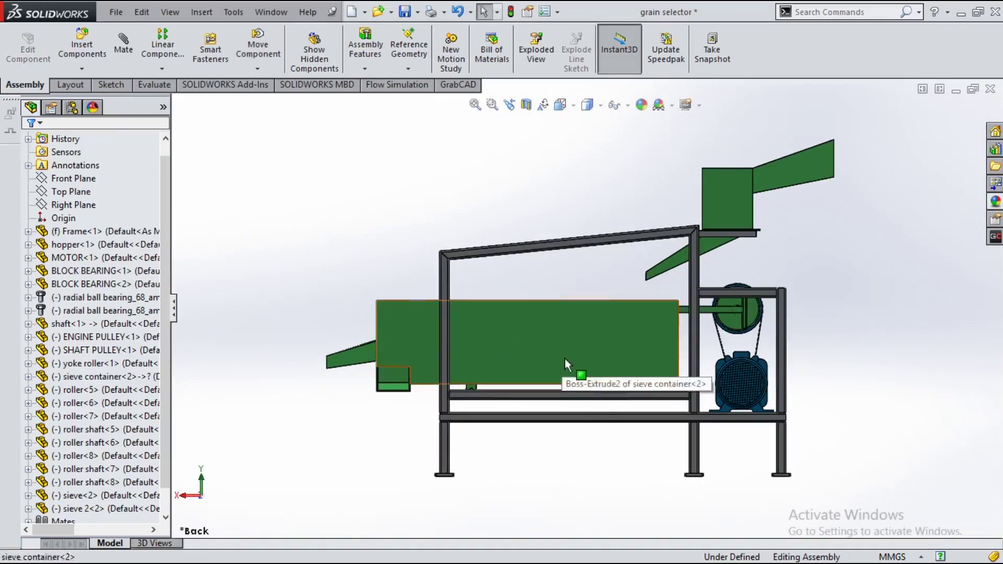
drag(566, 358, 549, 361)
click(844, 368)
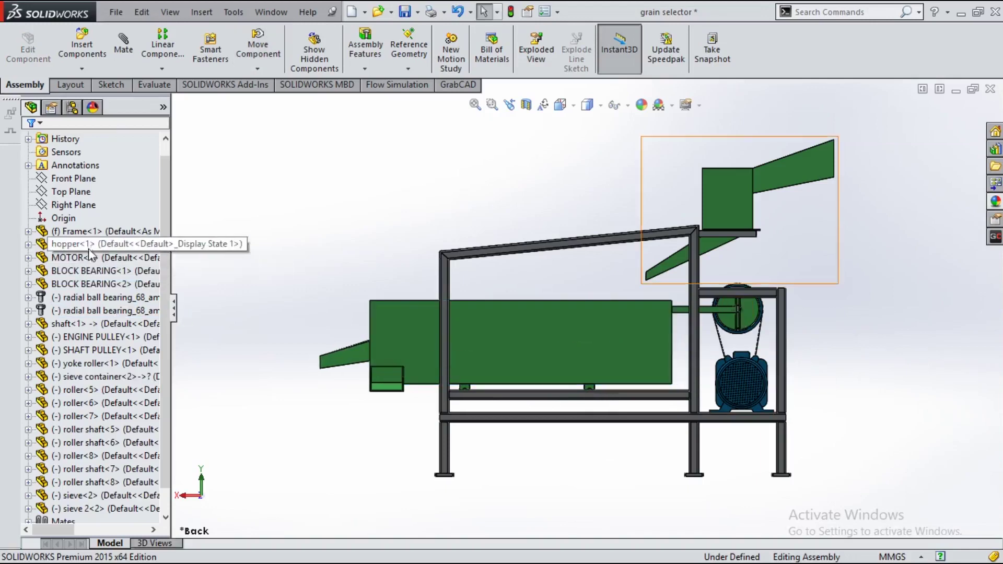
click(110, 241)
Step: Hide the hopper and return to an isometric view of the machine
click(156, 207)
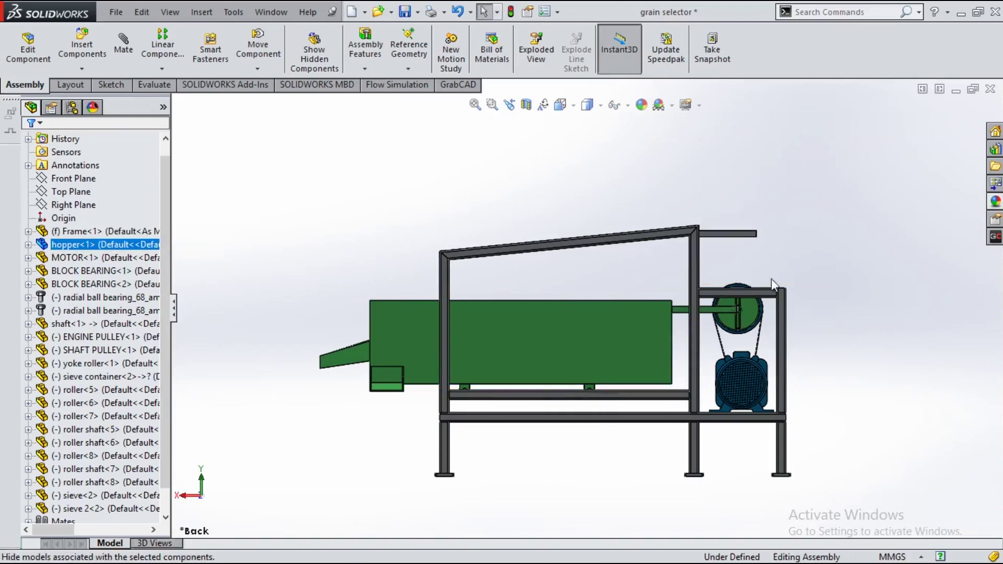
key(space)
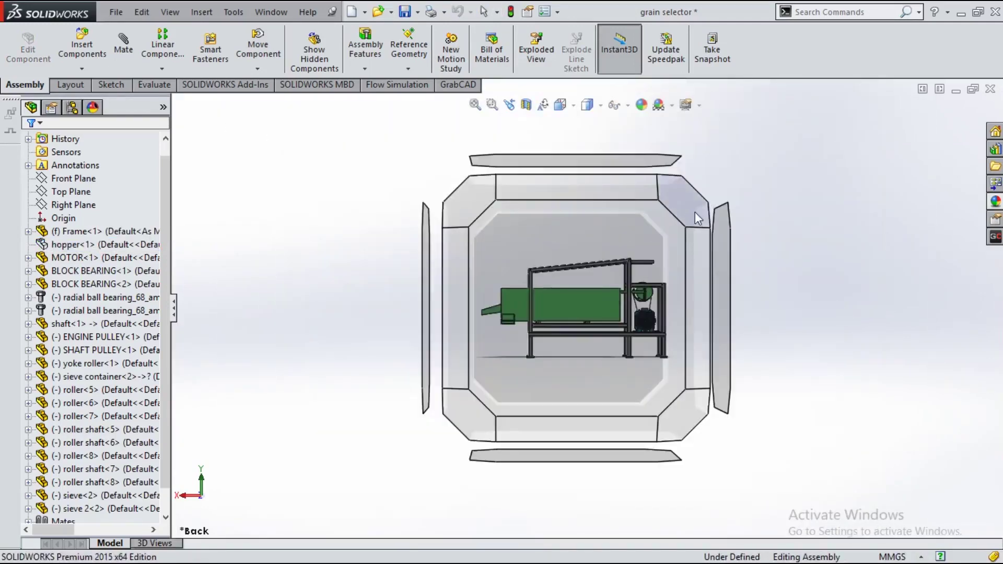
click(694, 211)
scroll(678, 365, down, 5)
scroll(679, 346, down, 5)
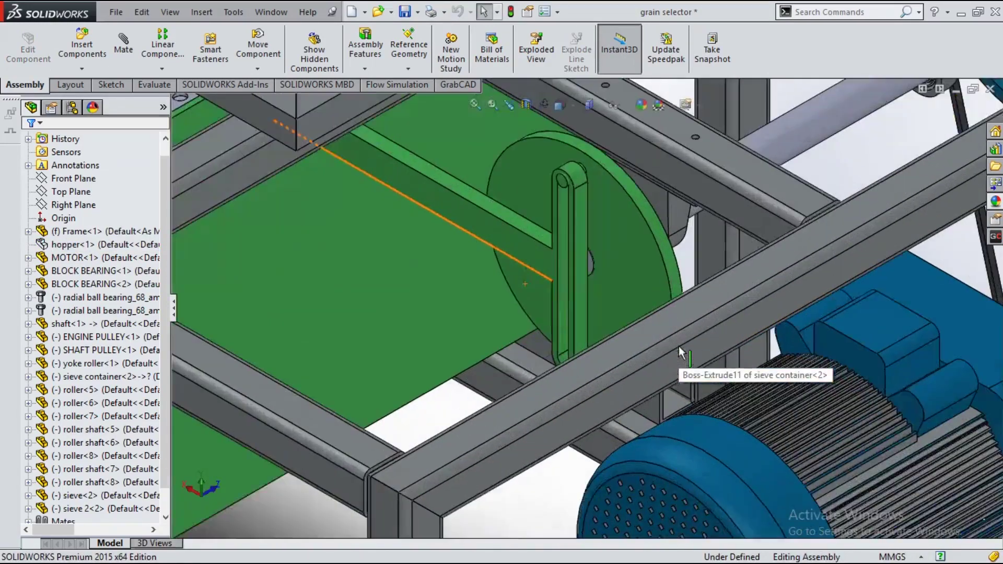
Step: Add a Slot mate between the yoke roller's cylindrical face and the slot's inner face
click(140, 403)
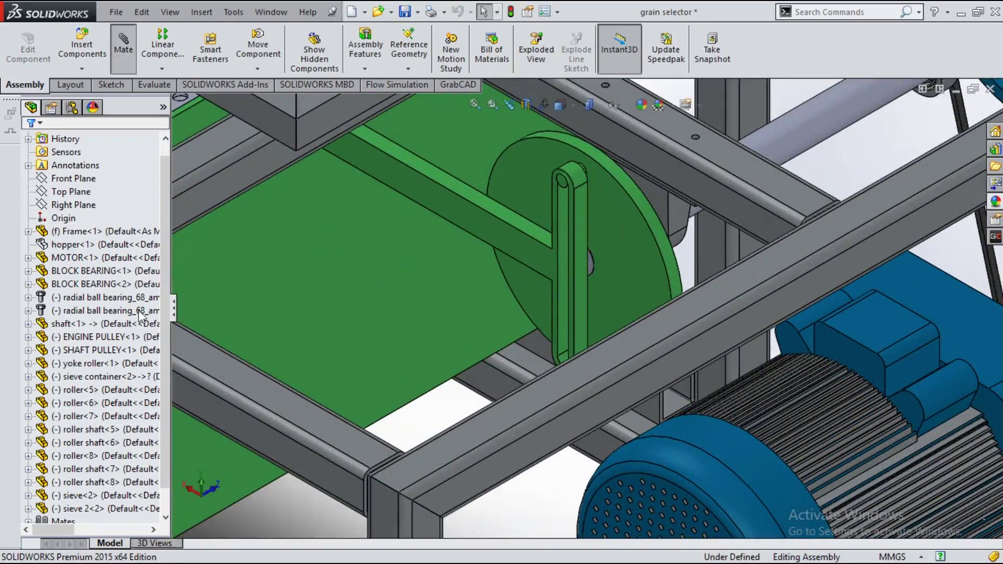
click(146, 529)
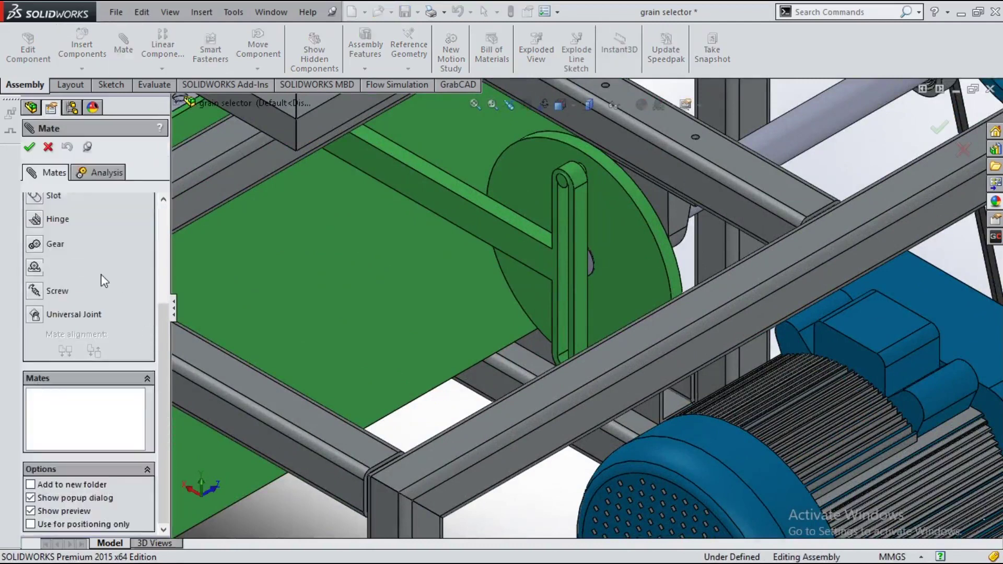
click(52, 348)
scroll(556, 194, down, 2)
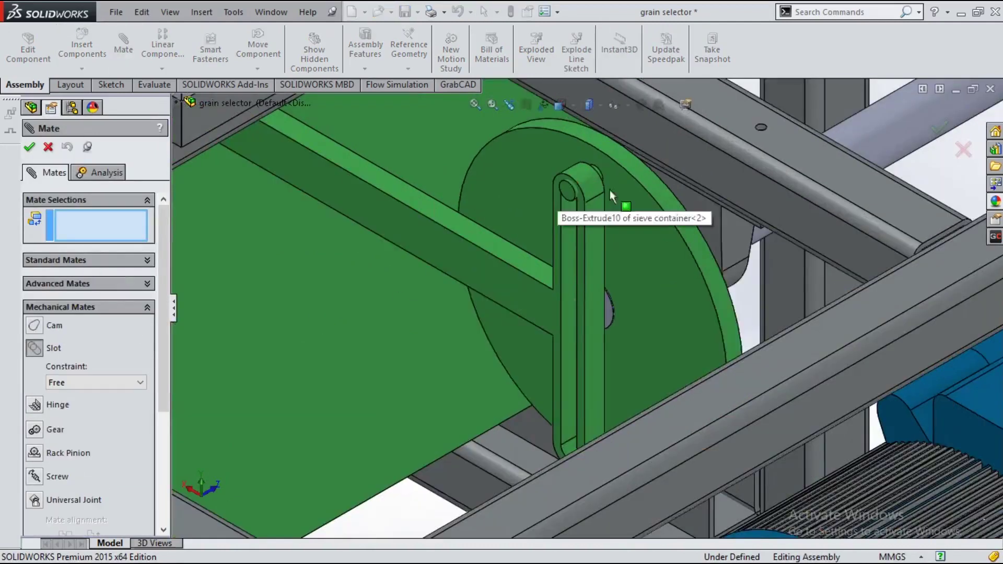
scroll(572, 196, down, 3)
click(594, 248)
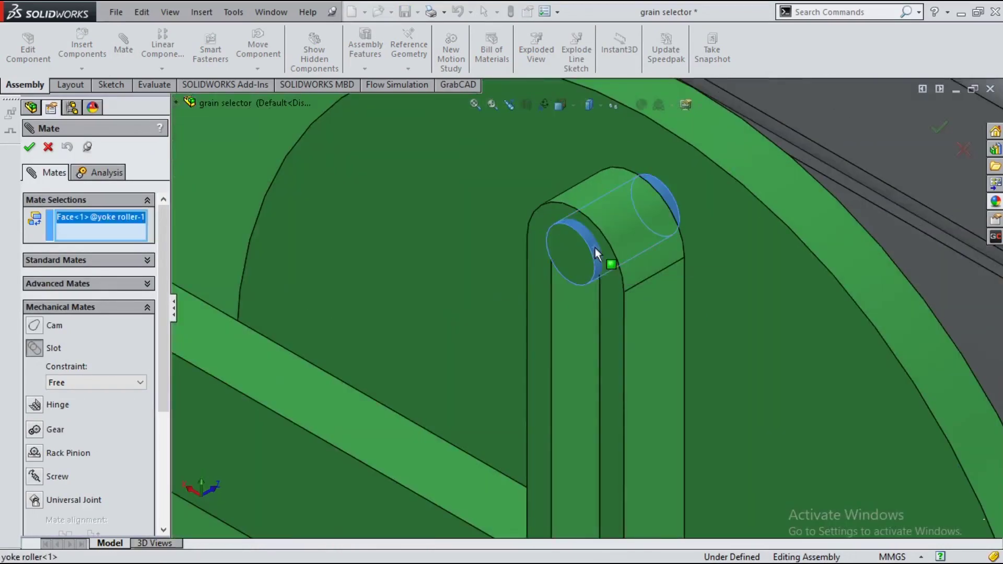
click(571, 337)
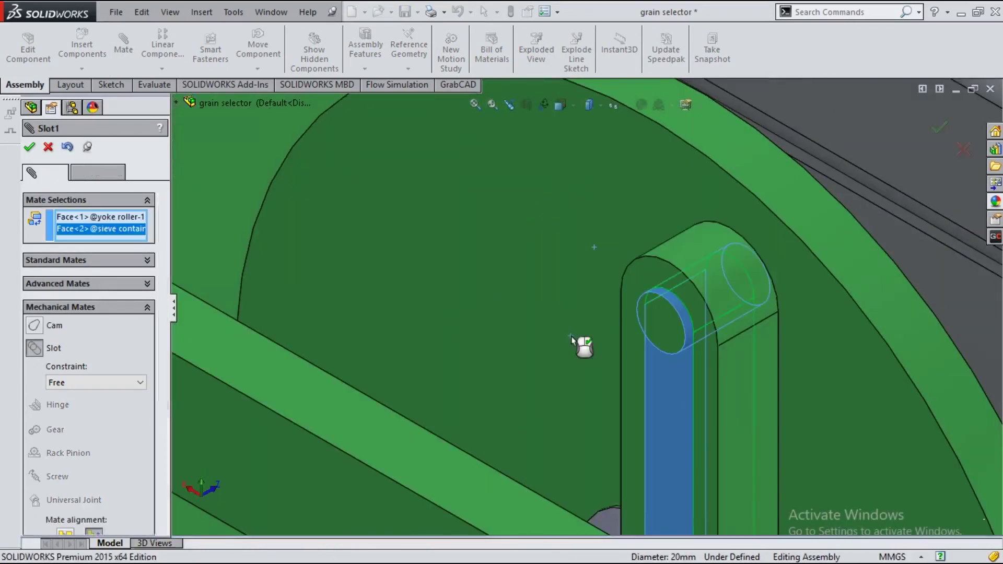
scroll(528, 369, up, 2)
scroll(528, 369, up, 3)
scroll(528, 369, up, 1)
scroll(528, 373, up, 4)
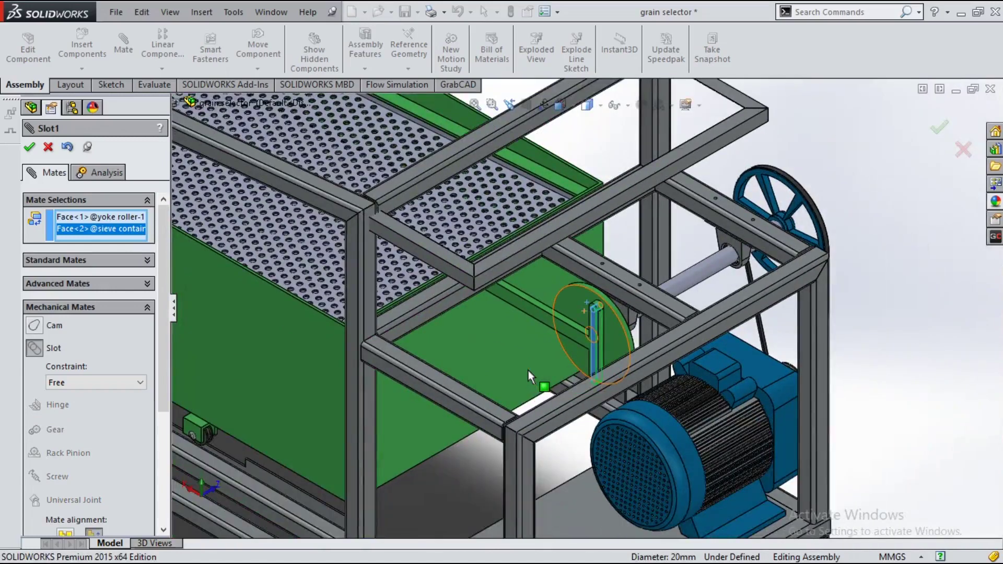
click(29, 148)
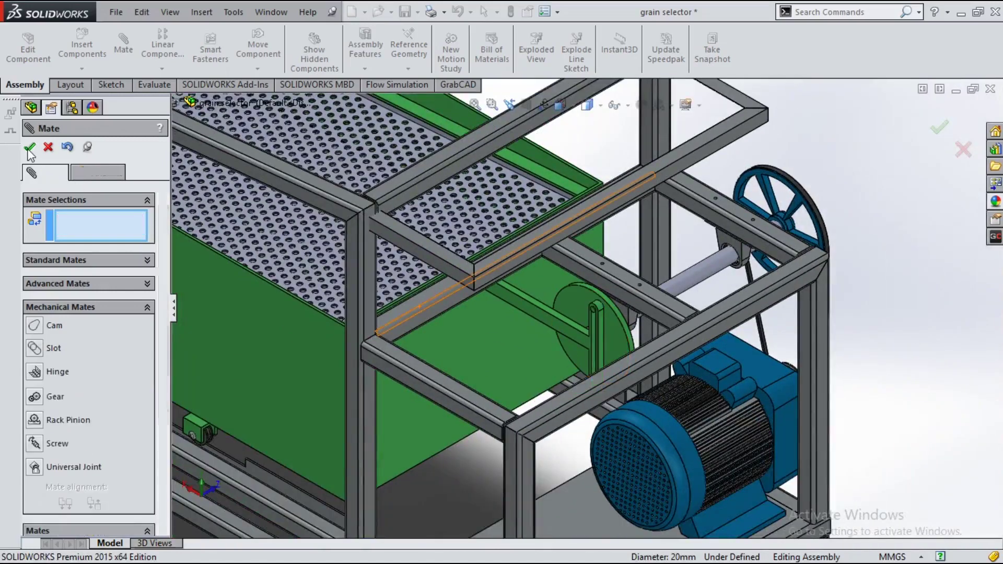
Step: Show hopper<1> again, then return to Isometric view and zoom toward the motor
scroll(325, 324, up, 6)
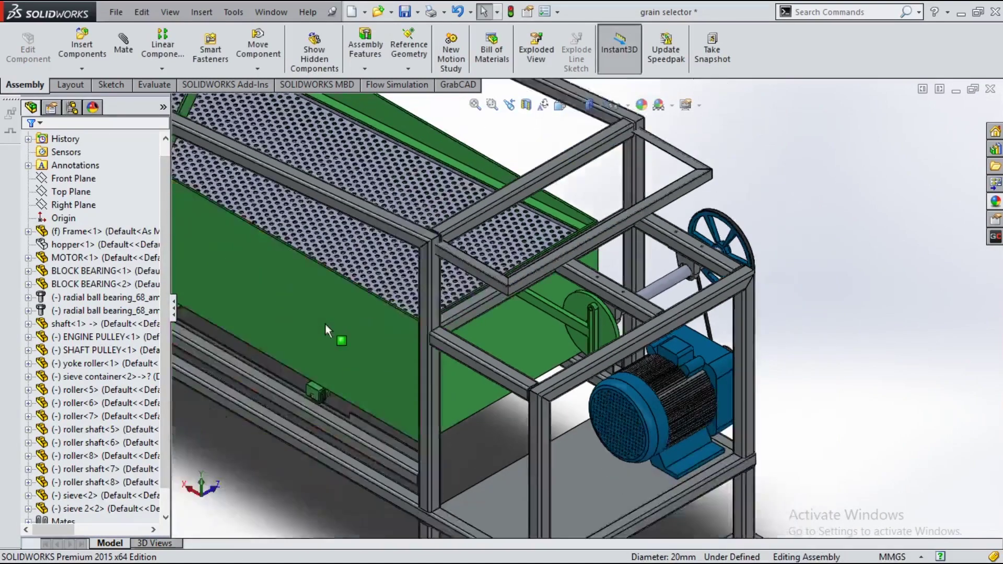
click(77, 256)
key(Escape)
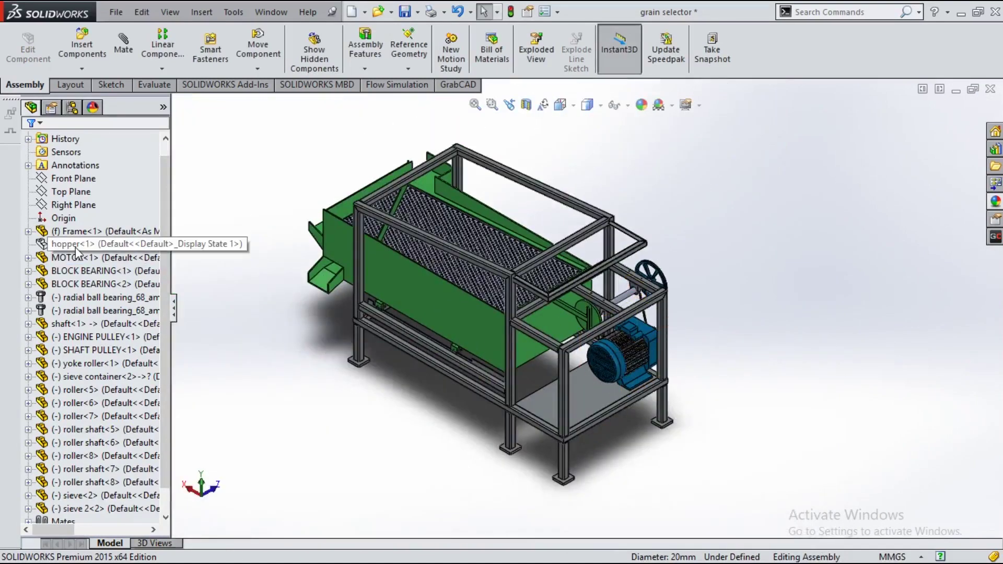
click(77, 244)
click(117, 205)
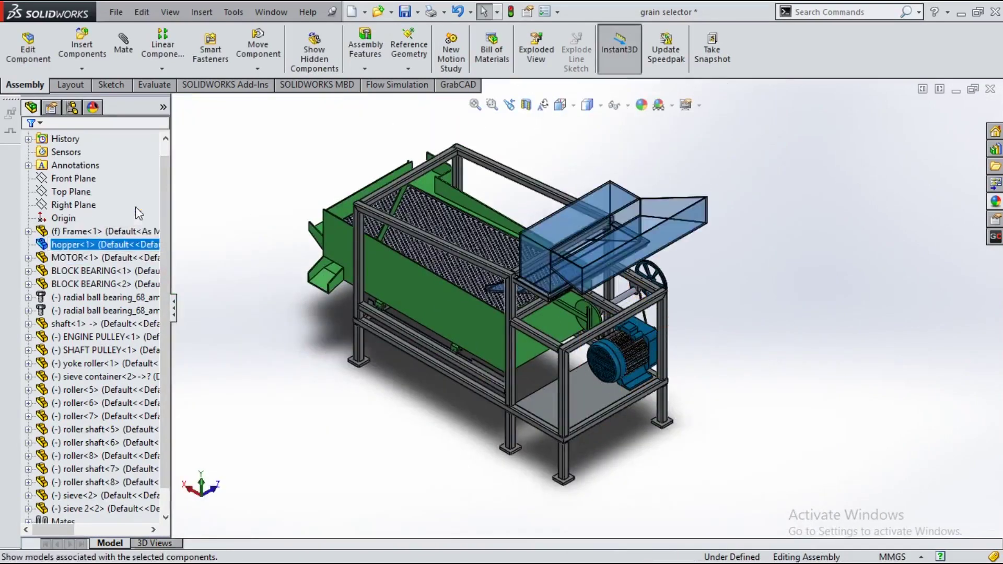
click(385, 389)
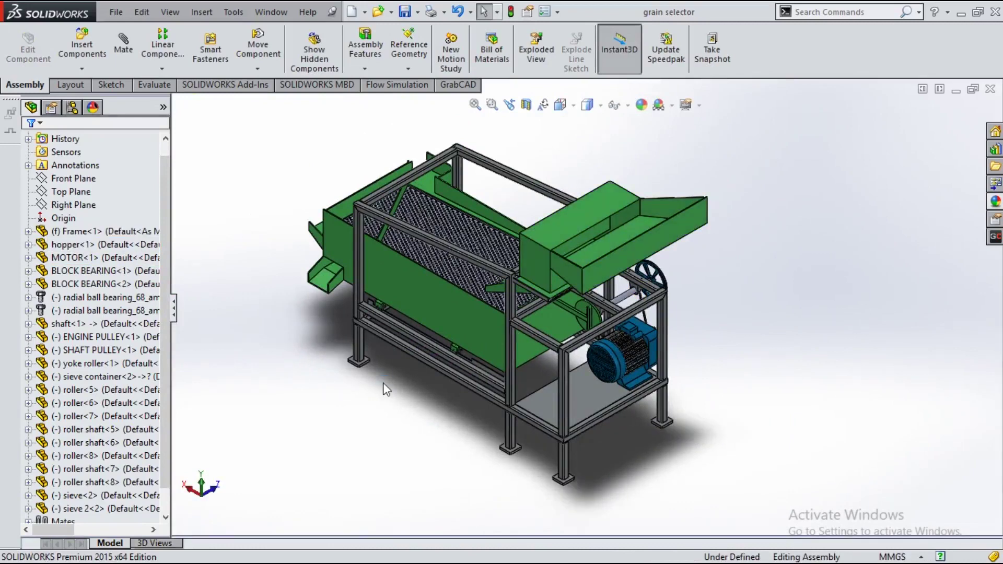
key(ctrl+7)
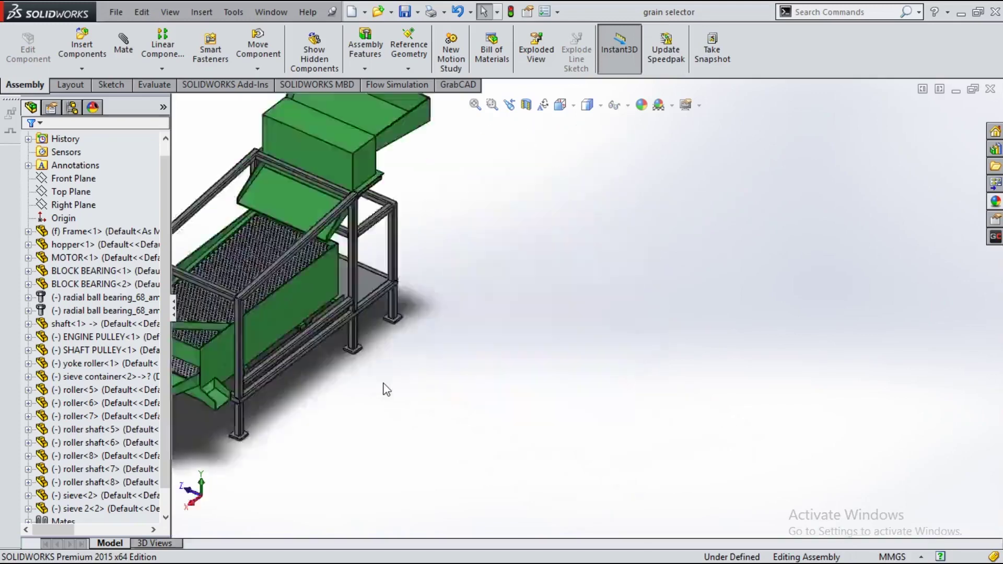
scroll(478, 340, down, 3)
scroll(480, 340, down, 3)
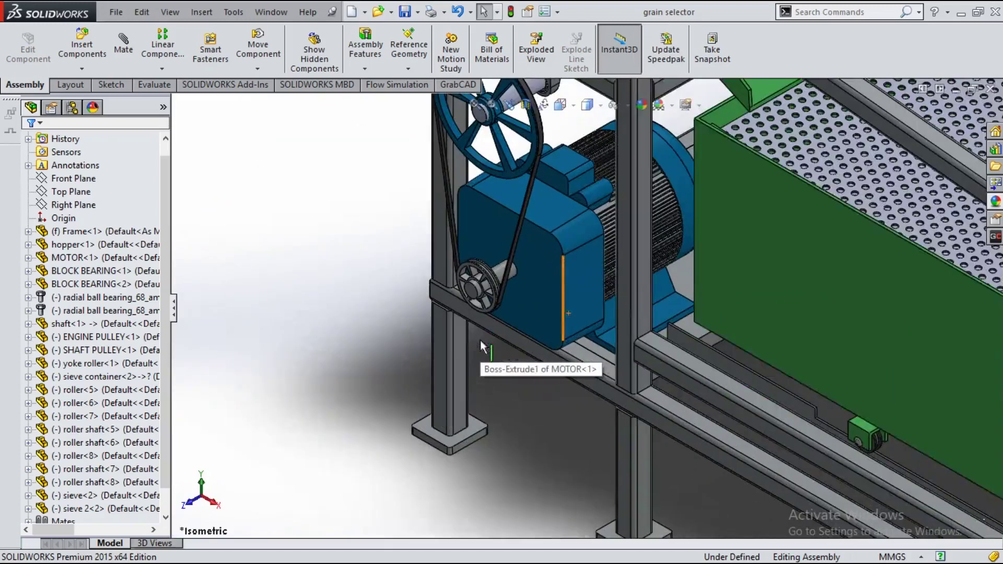
Step: Apply the green solid appearance to the motor housing and motor base
click(995, 201)
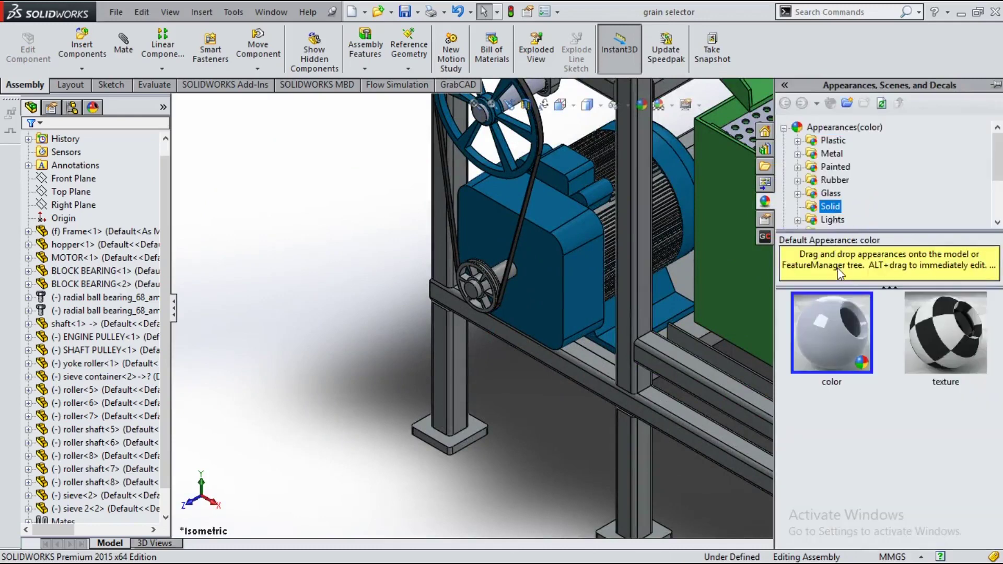
scroll(818, 369, down, 3)
scroll(819, 376, down, 3)
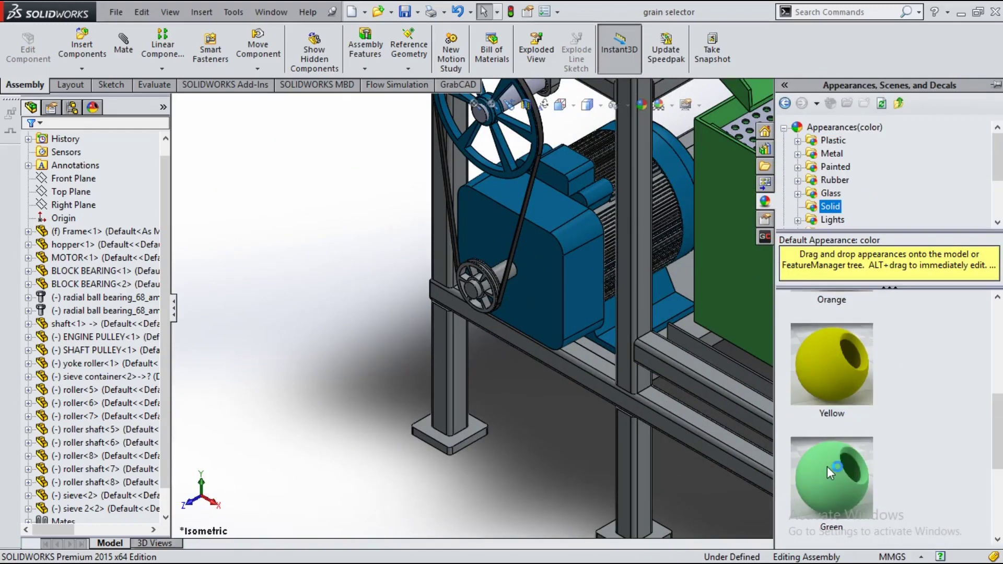
drag(831, 478, 584, 305)
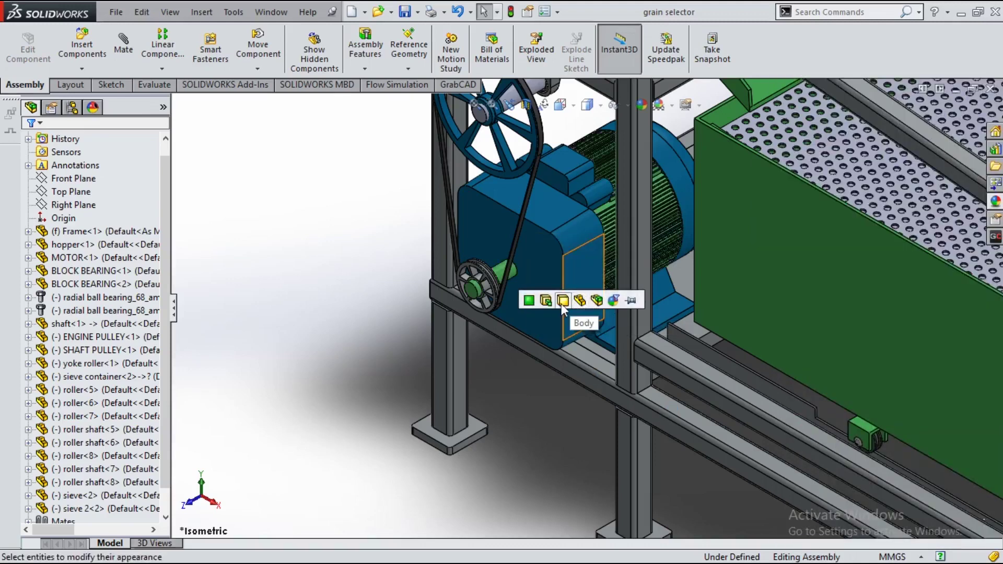
click(543, 301)
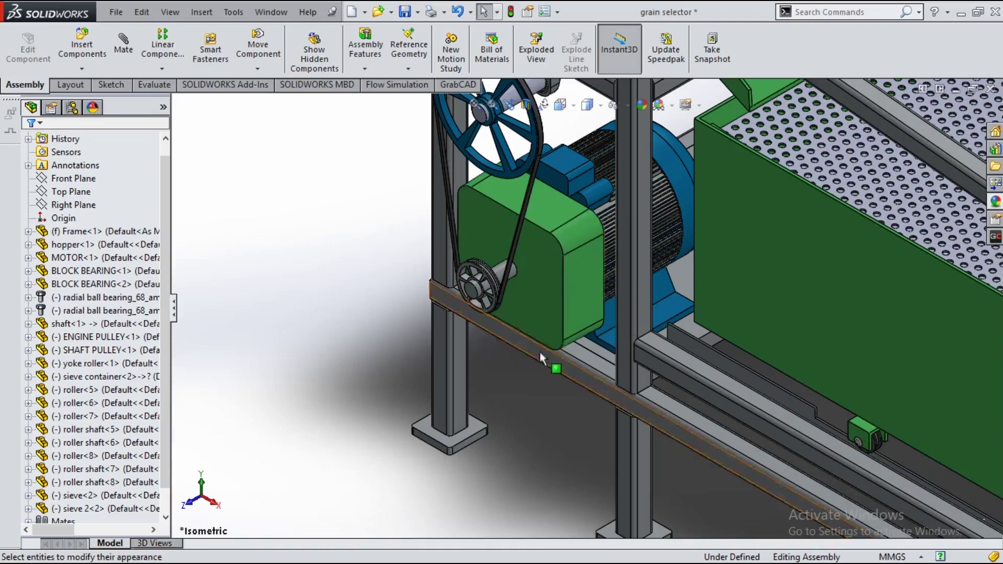
drag(843, 444, 665, 311)
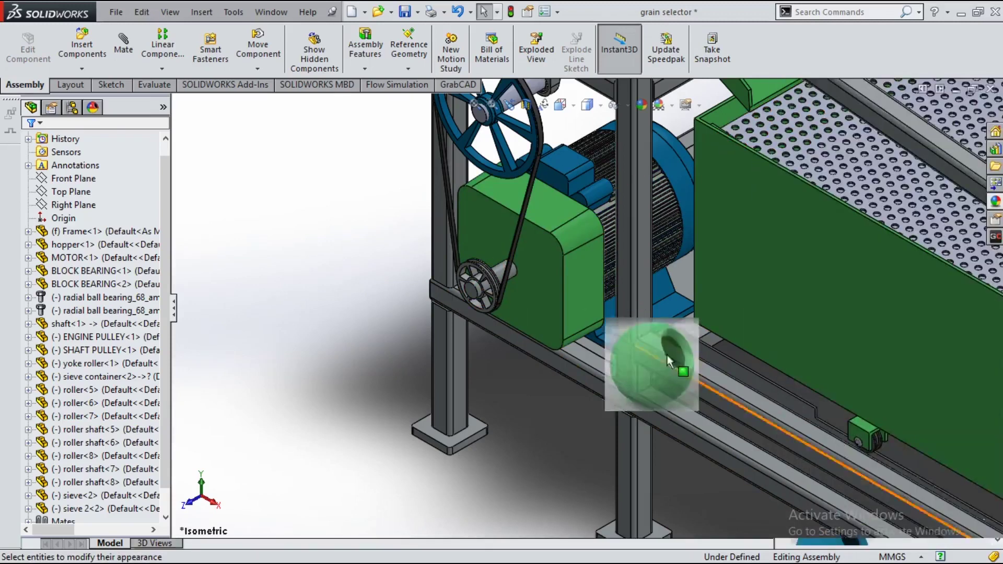
click(663, 312)
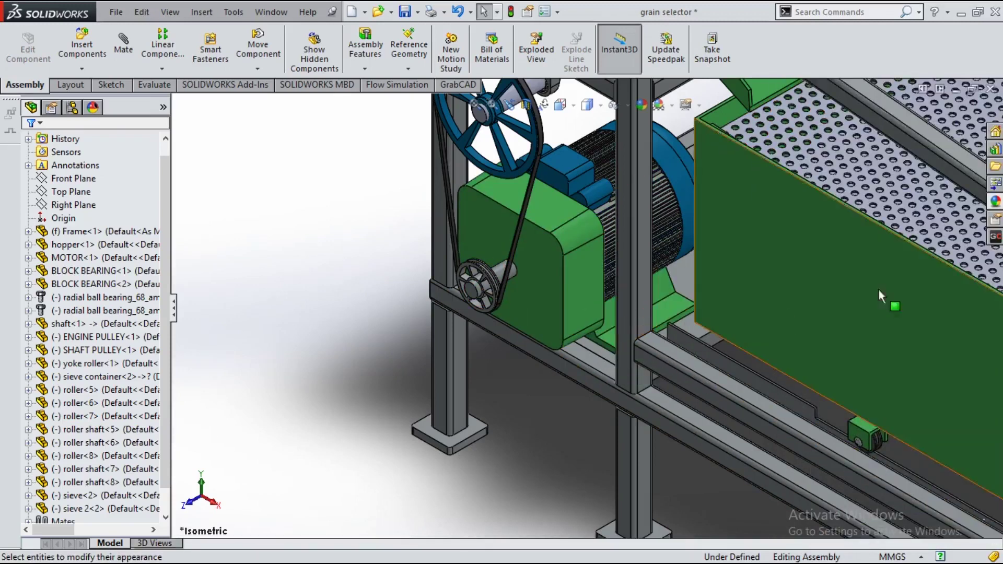
Step: Apply green to the motor's finned body and its remaining parts
click(995, 201)
drag(838, 427, 557, 185)
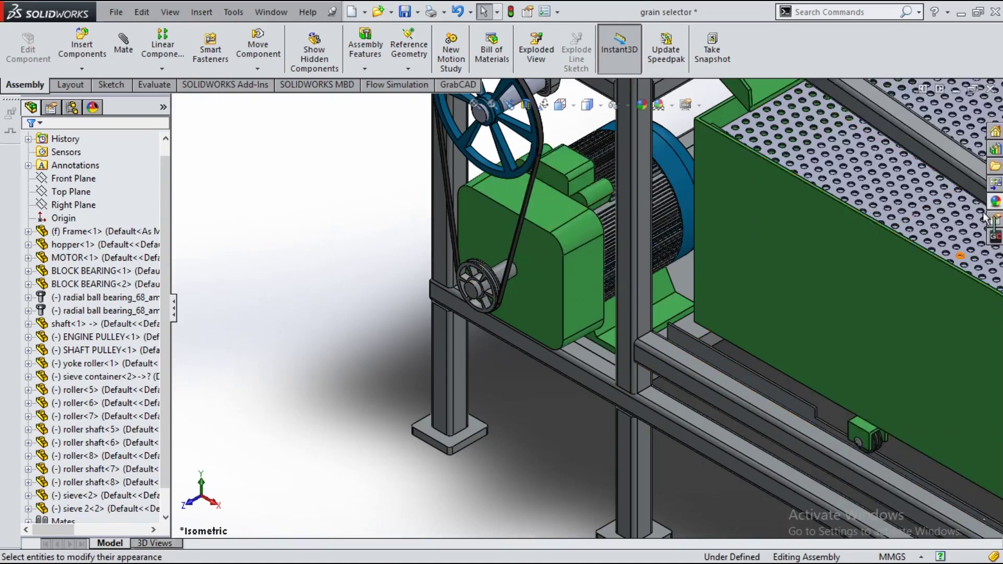
click(995, 201)
mouse_move(840, 405)
mouse_down()
mouse_move(731, 346)
mouse_move(679, 184)
mouse_up()
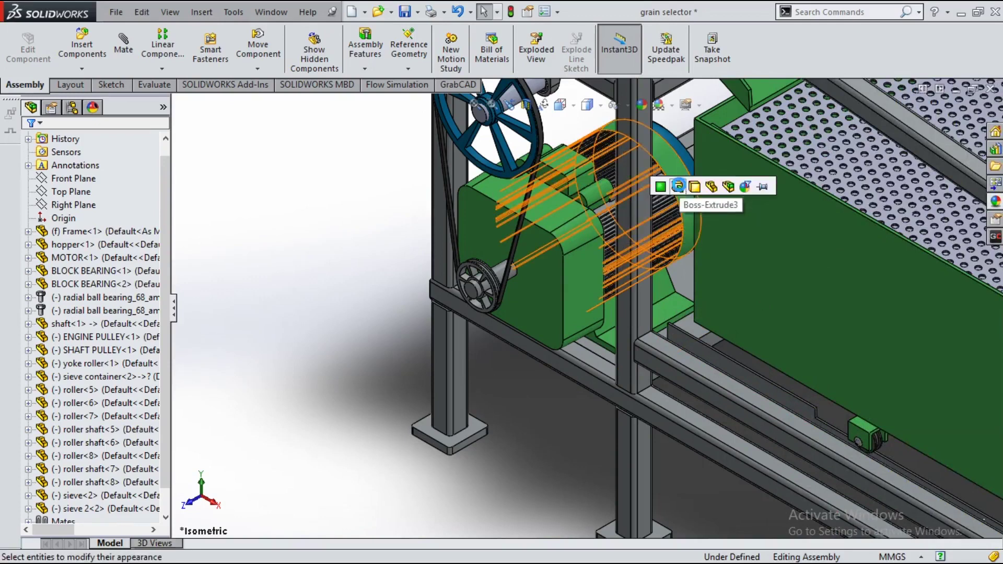
click(678, 187)
click(995, 201)
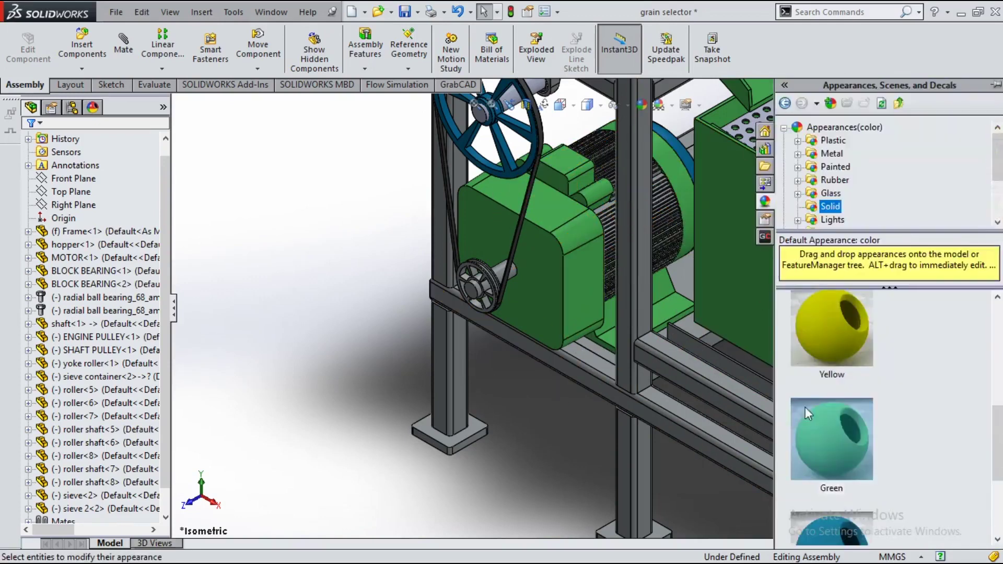
drag(831, 438, 681, 149)
Step: Zoom to fit and use Save All to save the assembly and modified motor part
key(f)
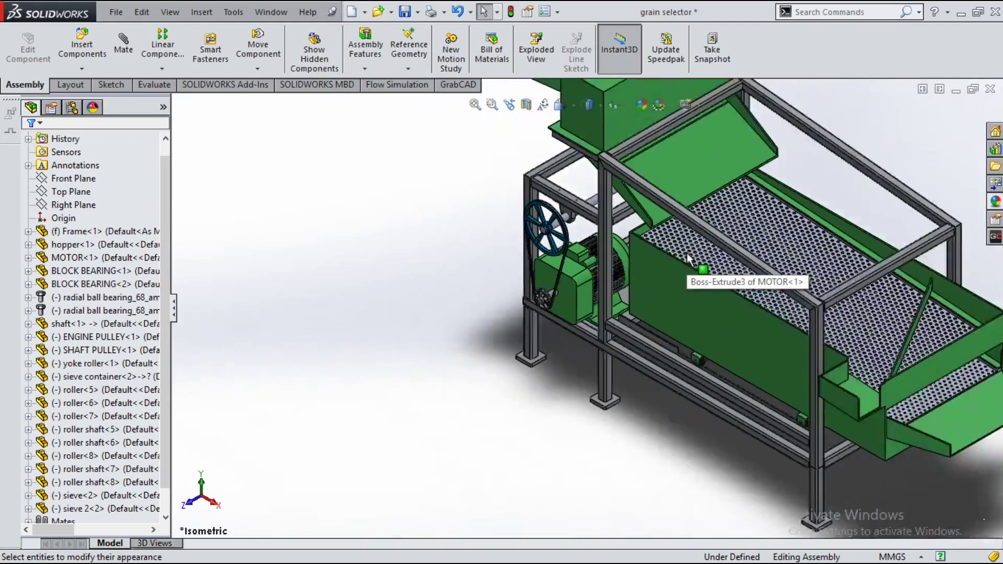
key(ctrl+s)
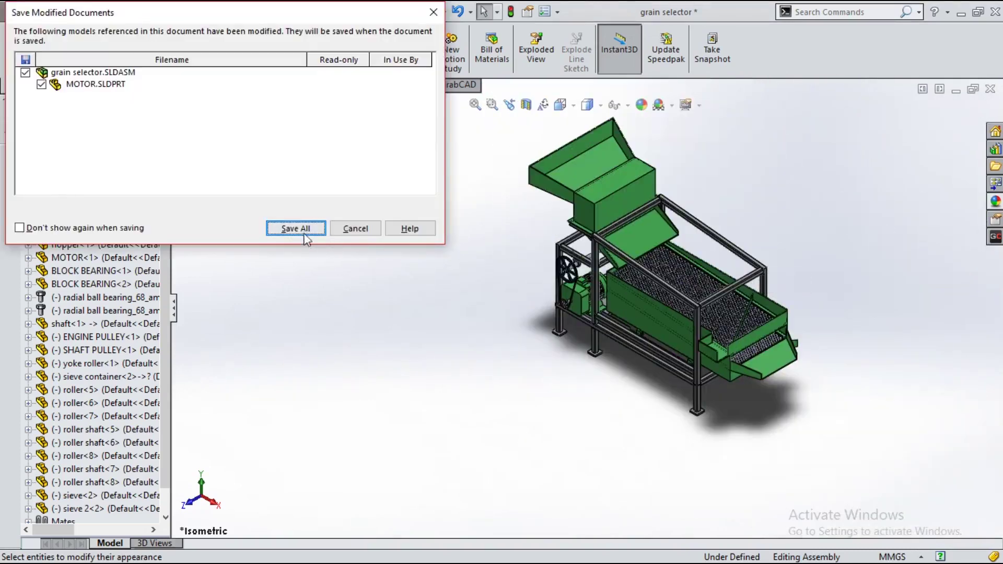
click(296, 228)
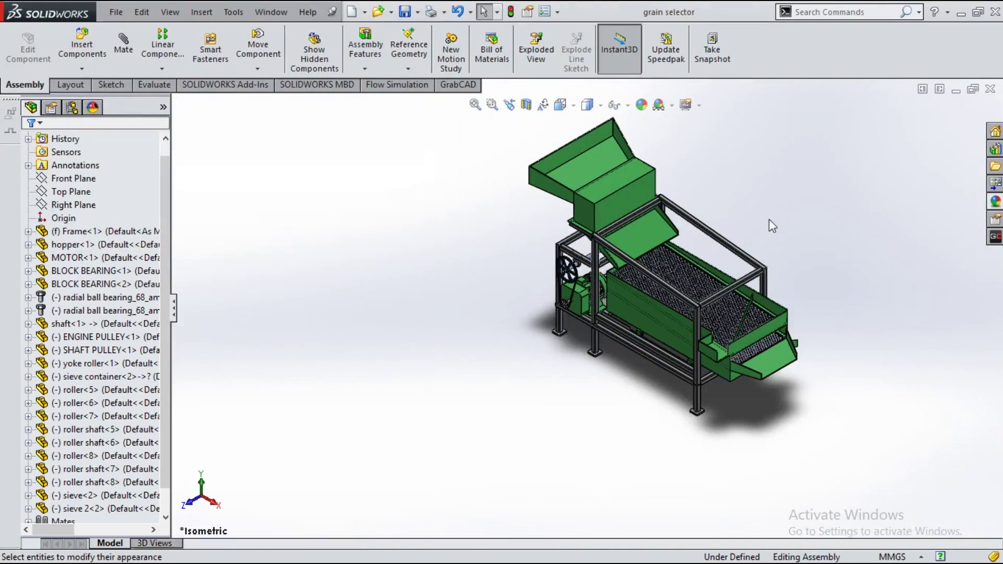
scroll(769, 218, down, 2)
scroll(715, 274, up, 1)
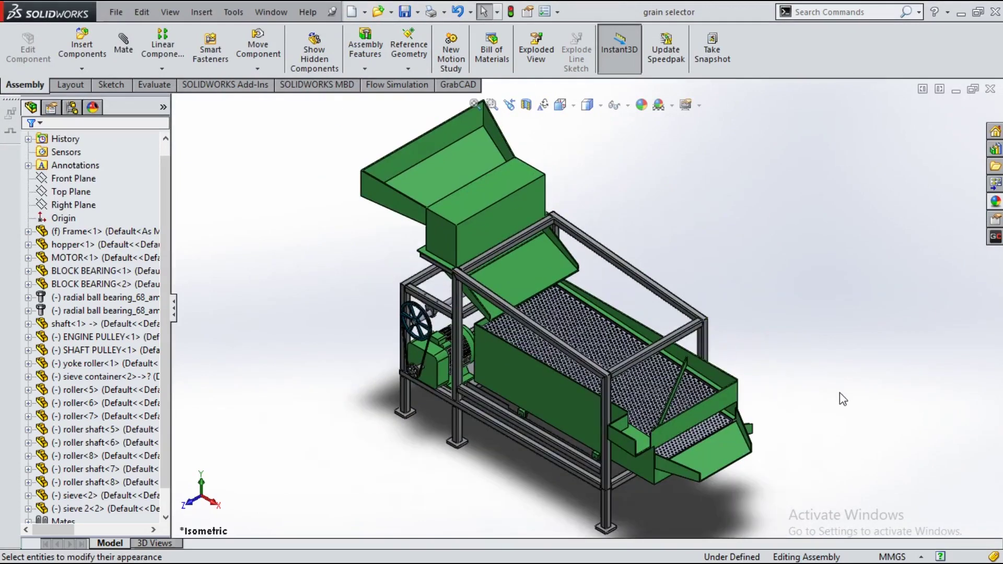